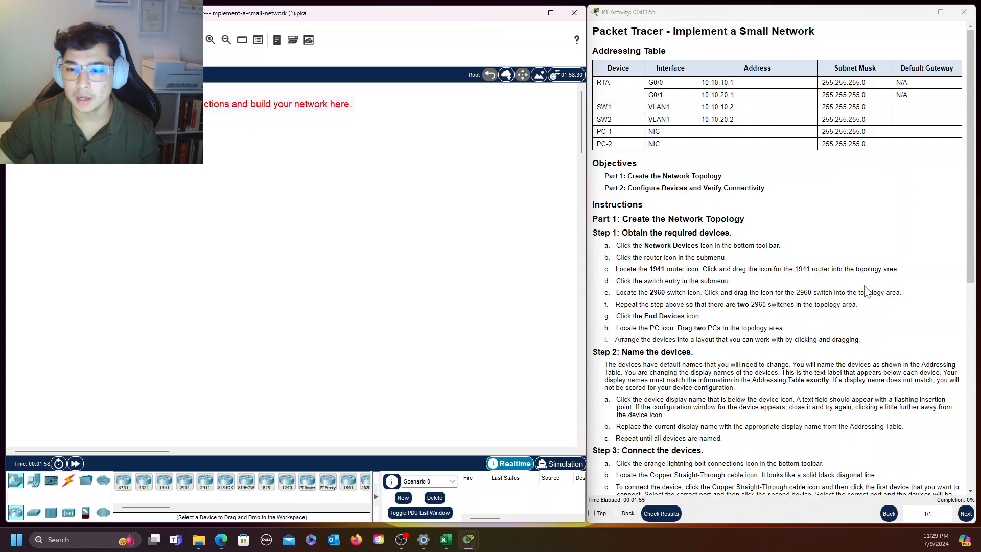
# Read through the activity instructions for building, naming, connecting and configuring the small network
pyautogui.scroll(-5, 856, 221)
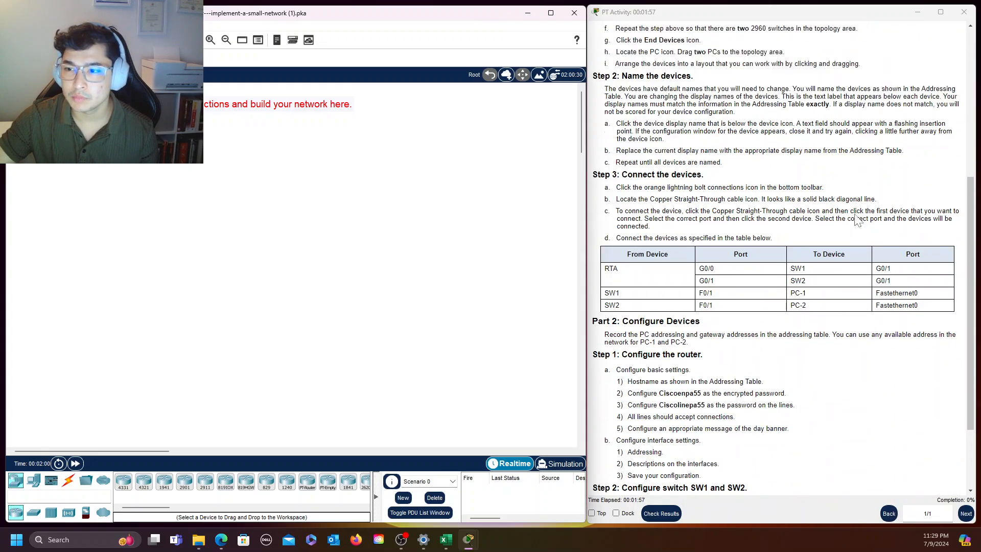
pyautogui.scroll(5, 856, 220)
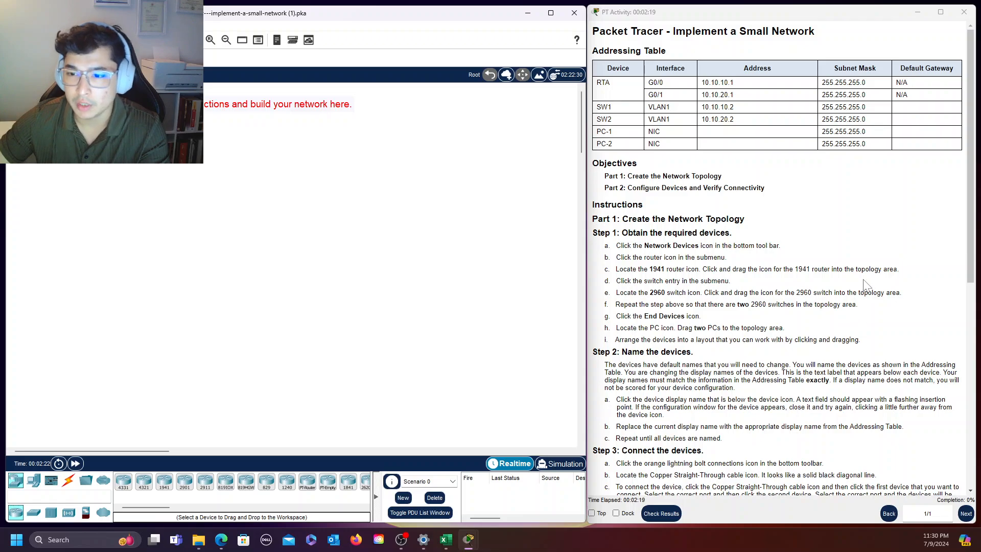
pyautogui.scroll(-5, 865, 285)
pyautogui.scroll(-2, 865, 285)
pyautogui.scroll(7, 864, 282)
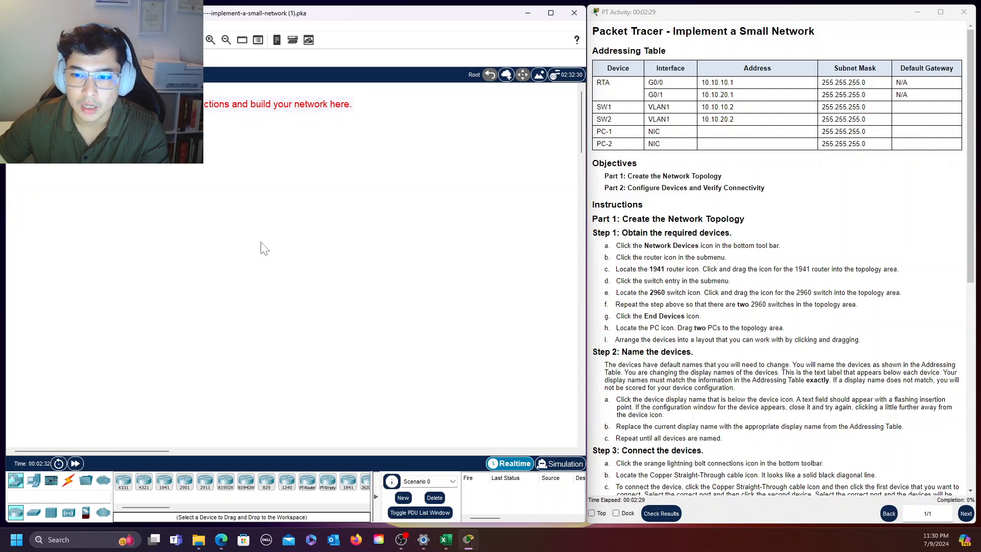
pyautogui.scroll(-6, 449, 280)
pyautogui.scroll(5, 452, 276)
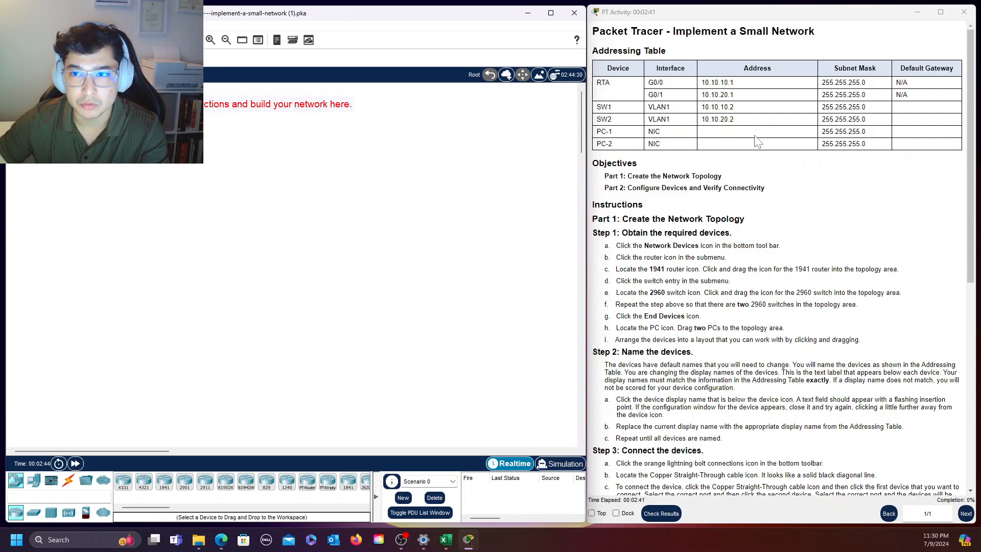
pyautogui.moveTo(673, 32); pyautogui.dragTo(815, 32)
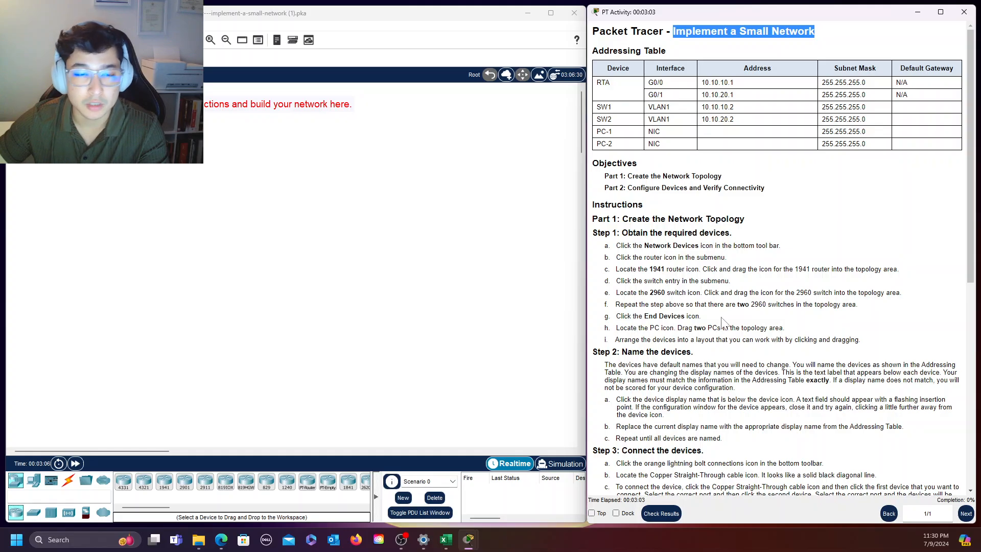
pyautogui.click(867, 204)
pyautogui.scroll(-6, 818, 199)
pyautogui.scroll(6, 827, 200)
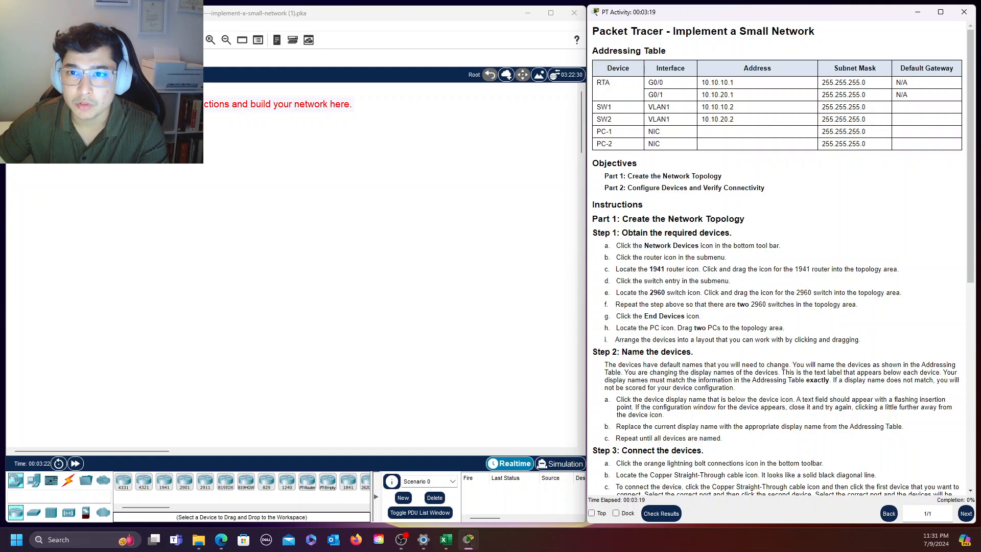
# Examine the addressing table's device list and the network and host portions of RTA's G0/0 address
pyautogui.moveTo(593, 51); pyautogui.dragTo(676, 51)
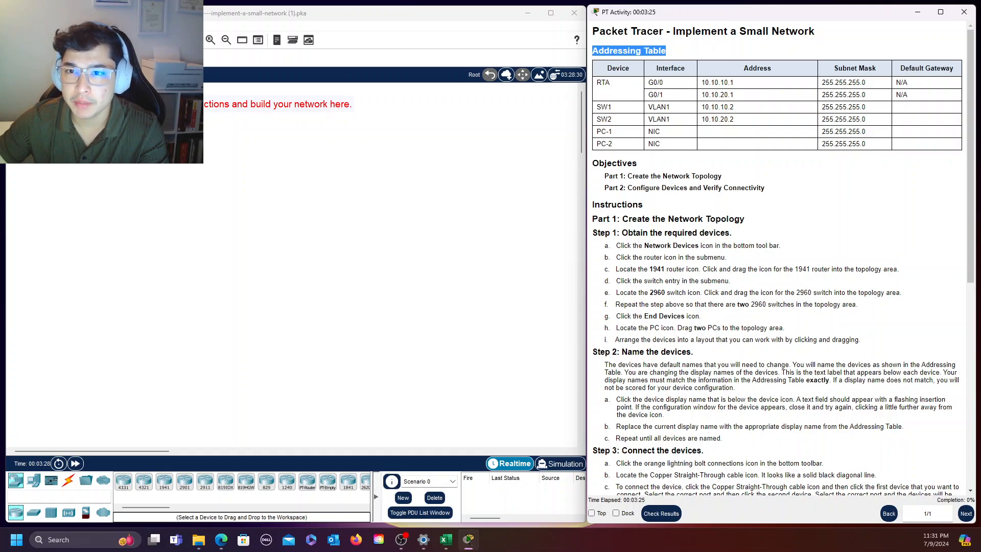
pyautogui.doubleClick(602, 82)
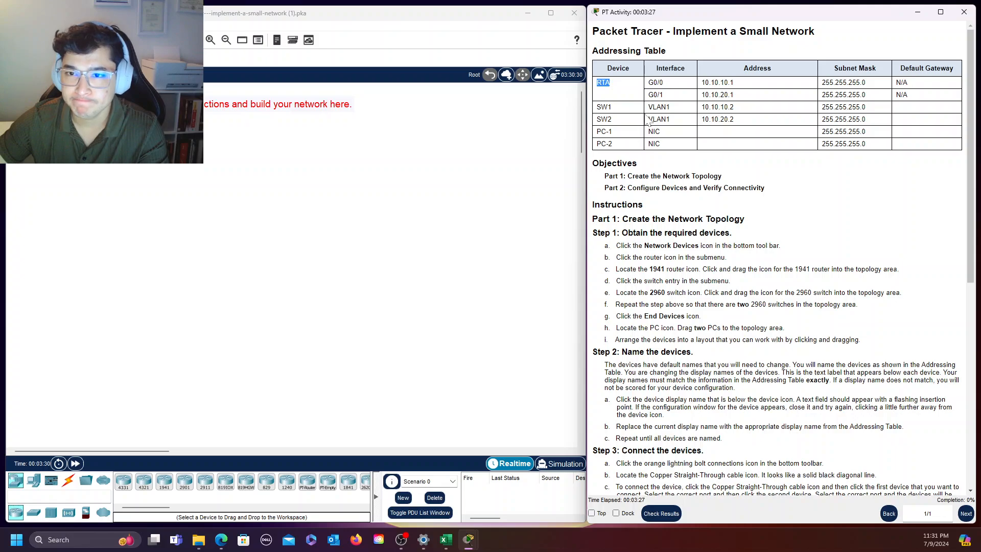
pyautogui.moveTo(597, 108); pyautogui.dragTo(630, 147)
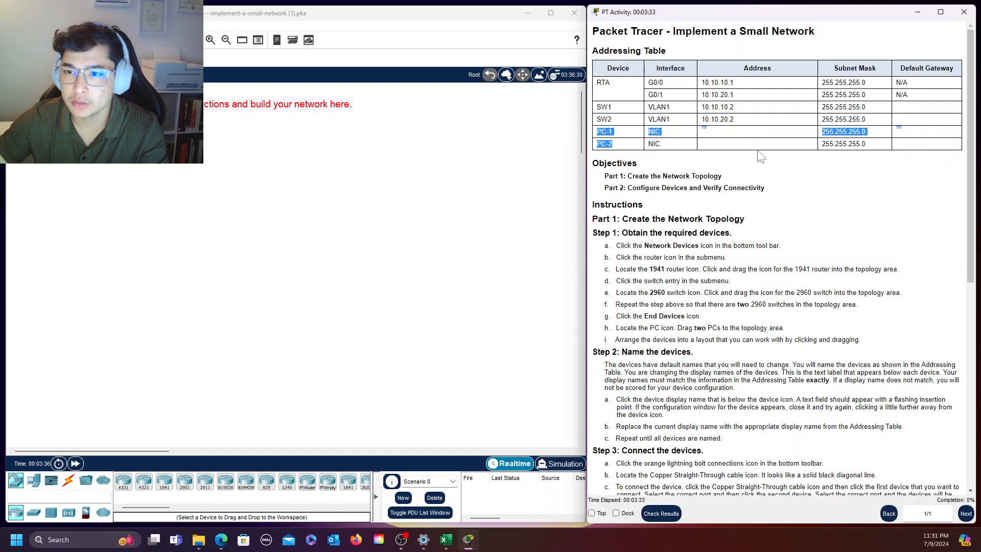
pyautogui.click(747, 151)
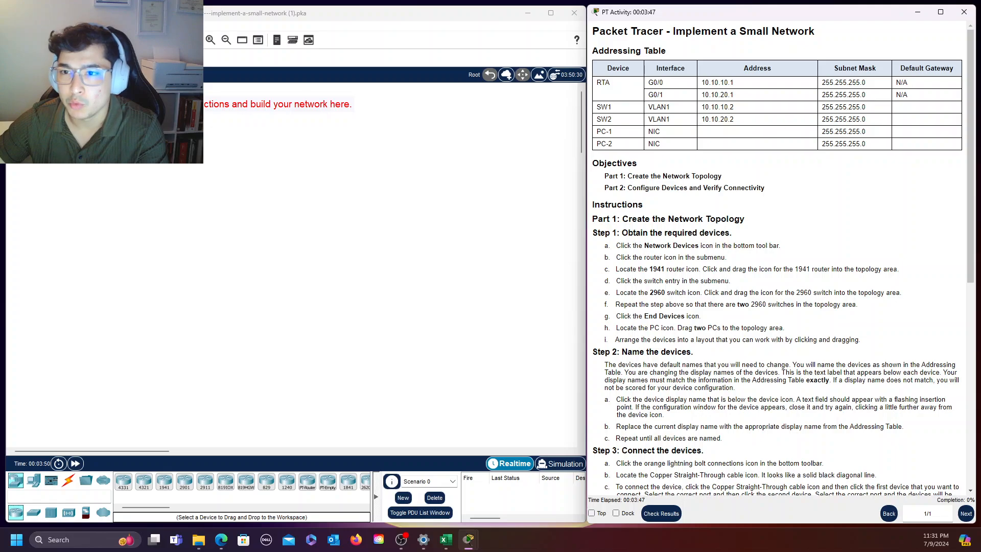
pyautogui.moveTo(701, 82); pyautogui.dragTo(719, 82)
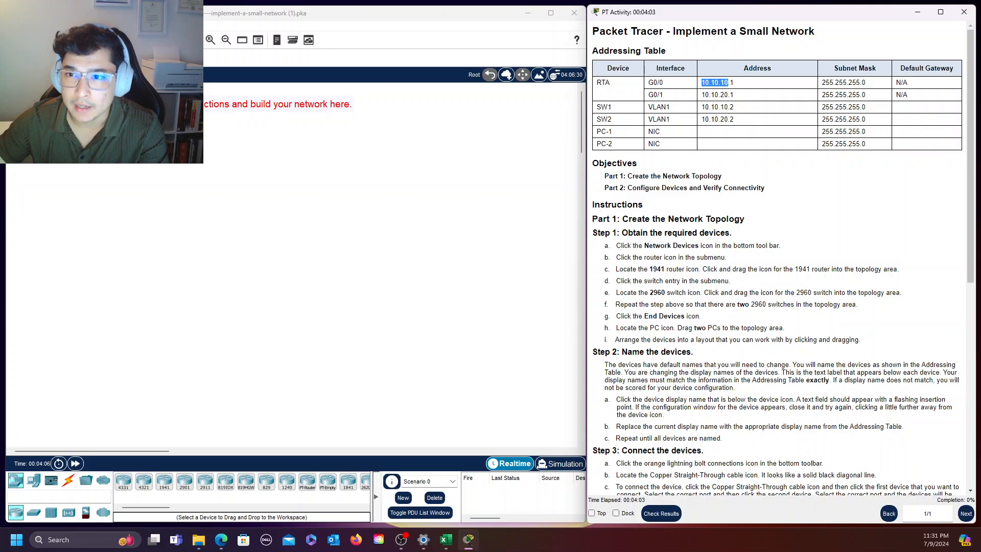
pyautogui.click(716, 84)
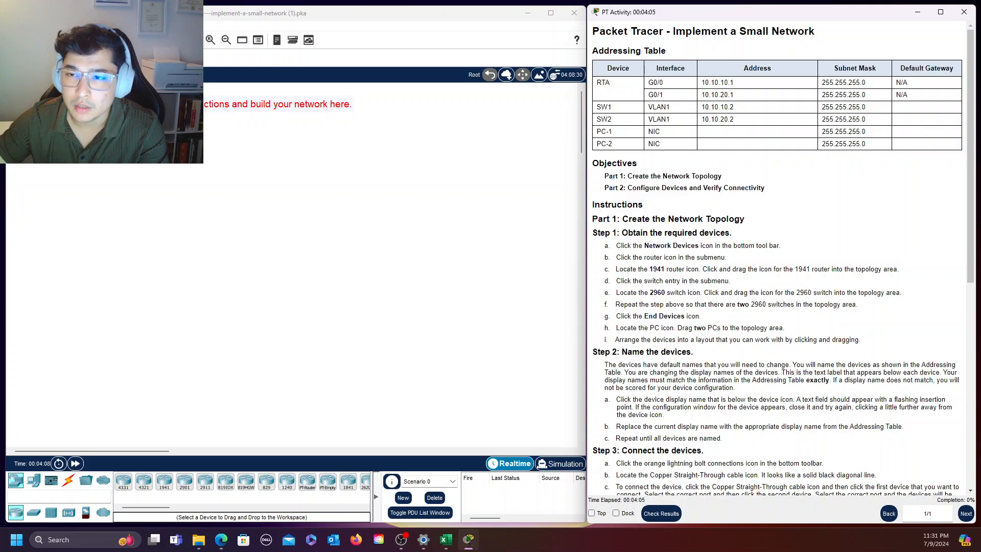
pyautogui.moveTo(728, 82); pyautogui.dragTo(702, 83)
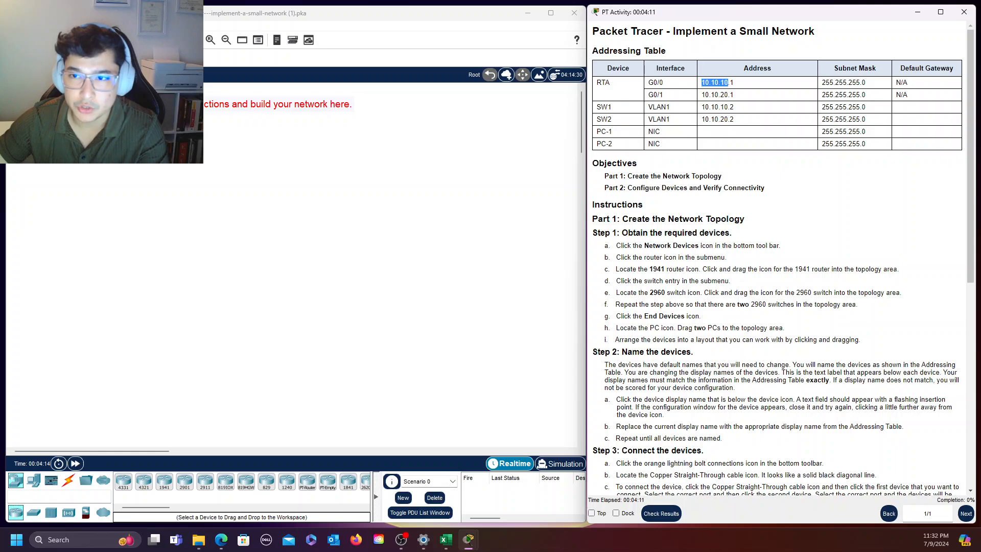
pyautogui.click(730, 95)
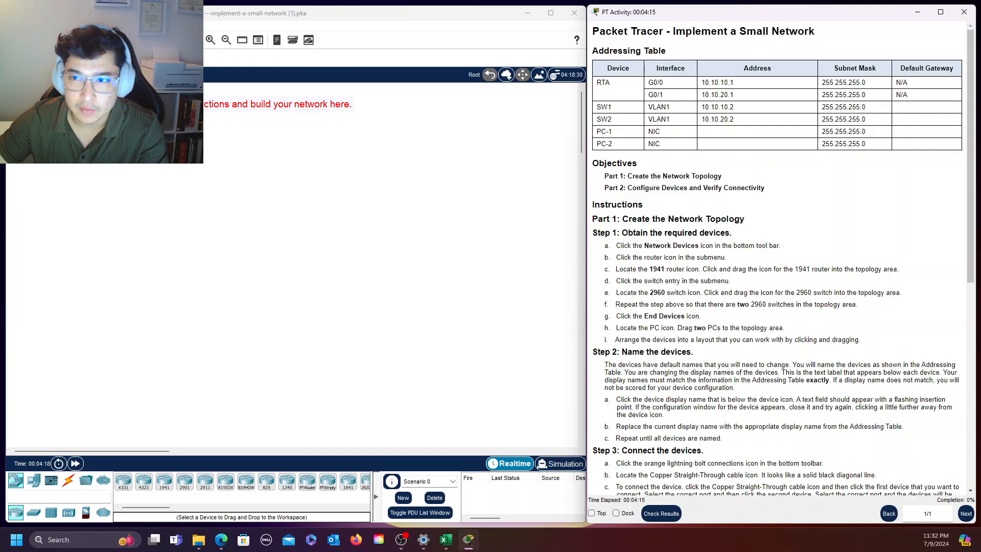
pyautogui.doubleClick(737, 88)
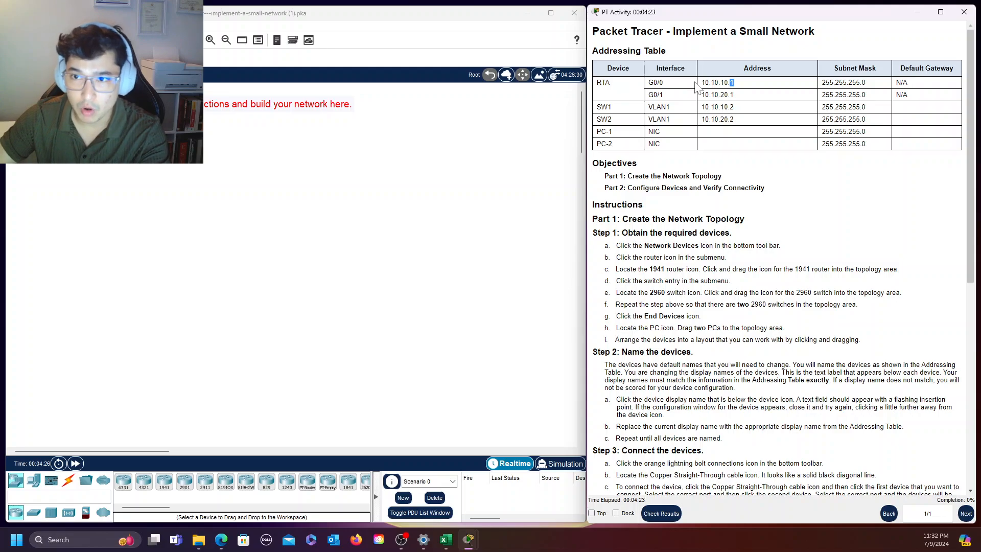
pyautogui.click(734, 83)
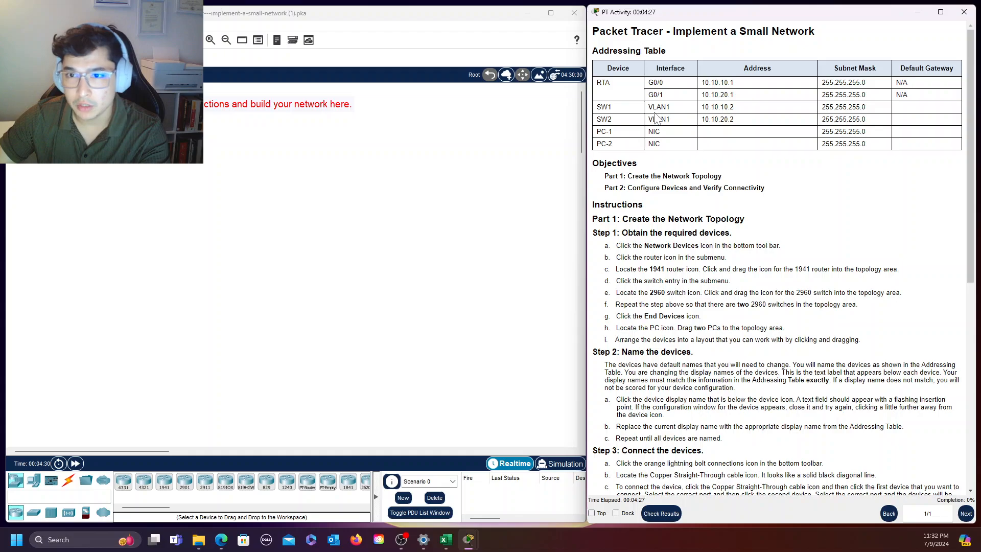
# Examine SW1's VLAN1 address and compare RTA's two interface networks with the blank PC-1 and PC-2 addresses
pyautogui.doubleClick(600, 109)
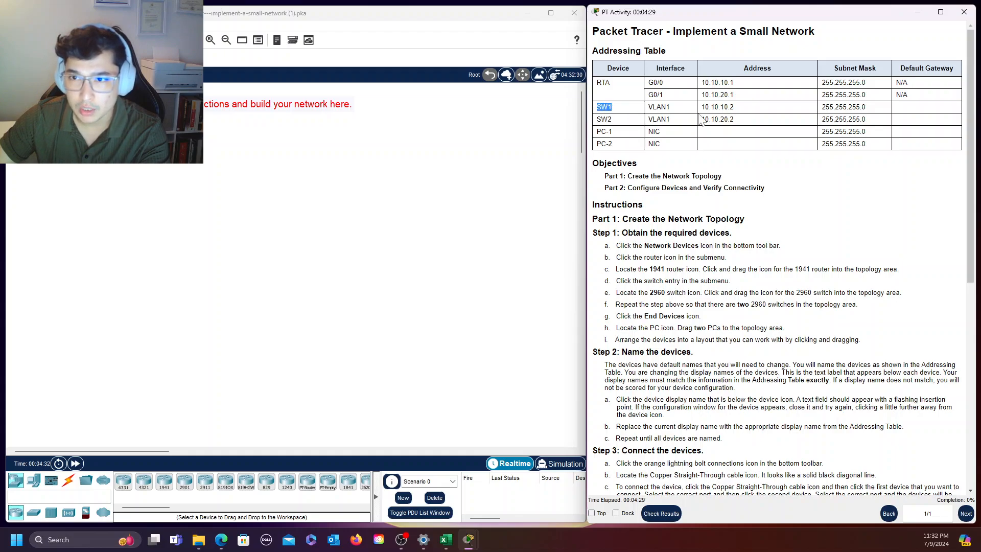
pyautogui.click(706, 107)
pyautogui.moveTo(705, 107); pyautogui.dragTo(715, 107)
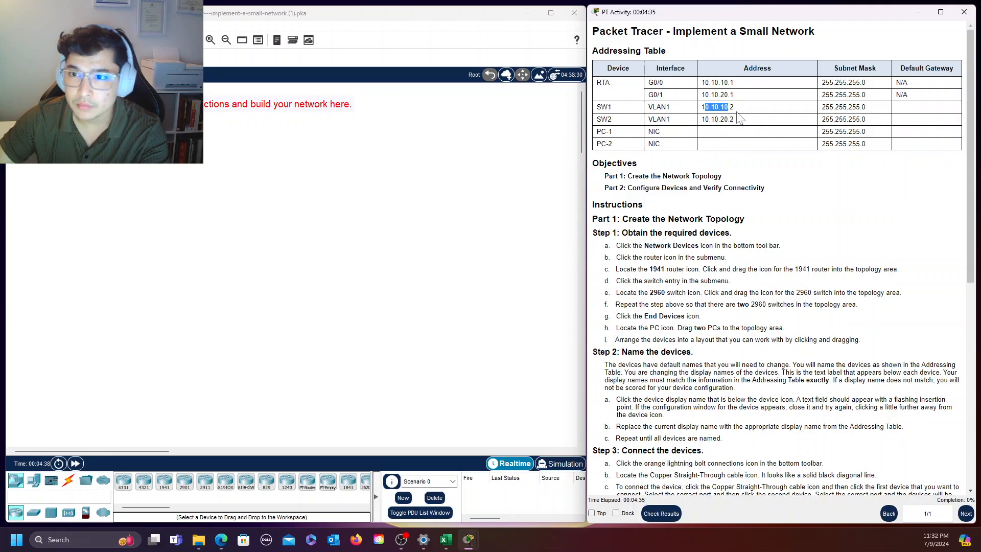
pyautogui.moveTo(730, 108); pyautogui.dragTo(742, 113)
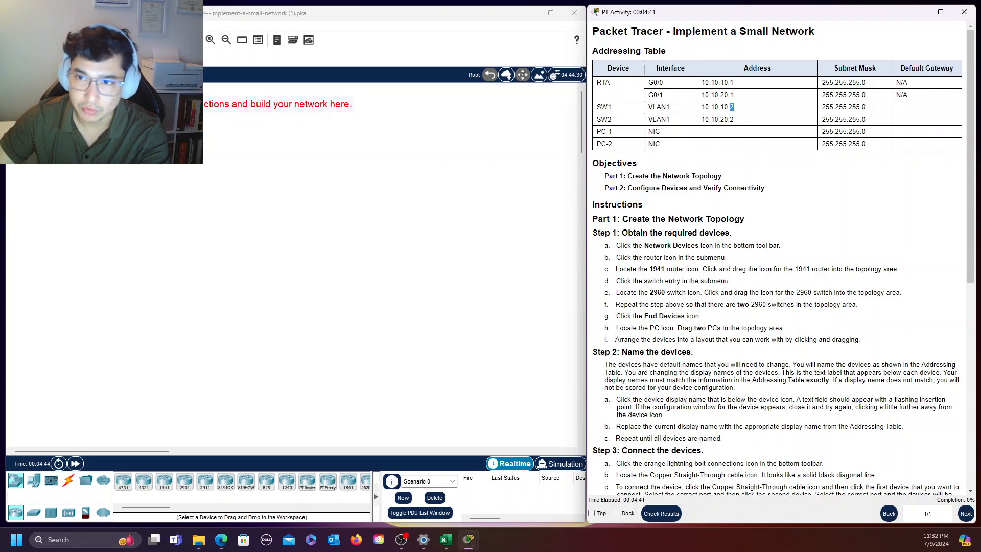
pyautogui.click(740, 109)
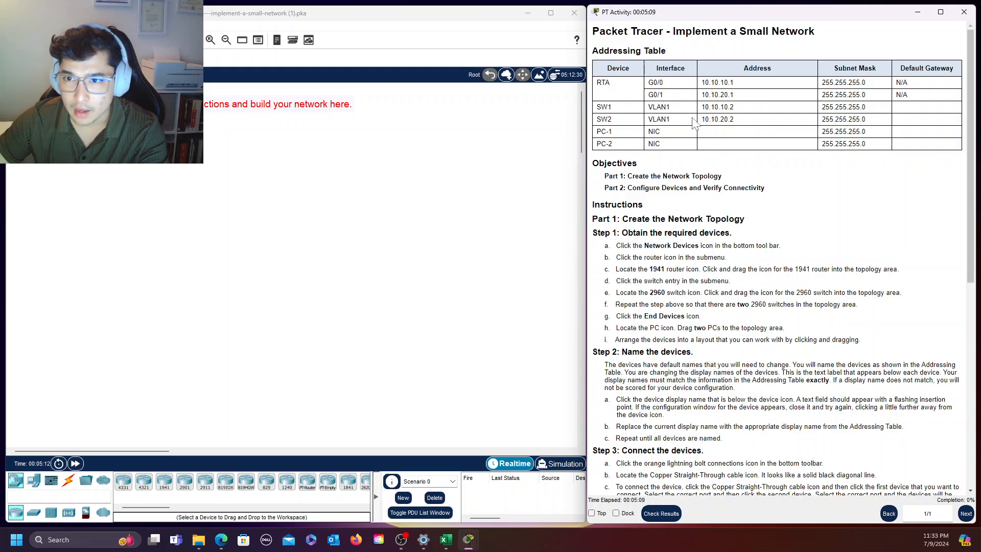
pyautogui.moveTo(701, 82); pyautogui.dragTo(720, 82)
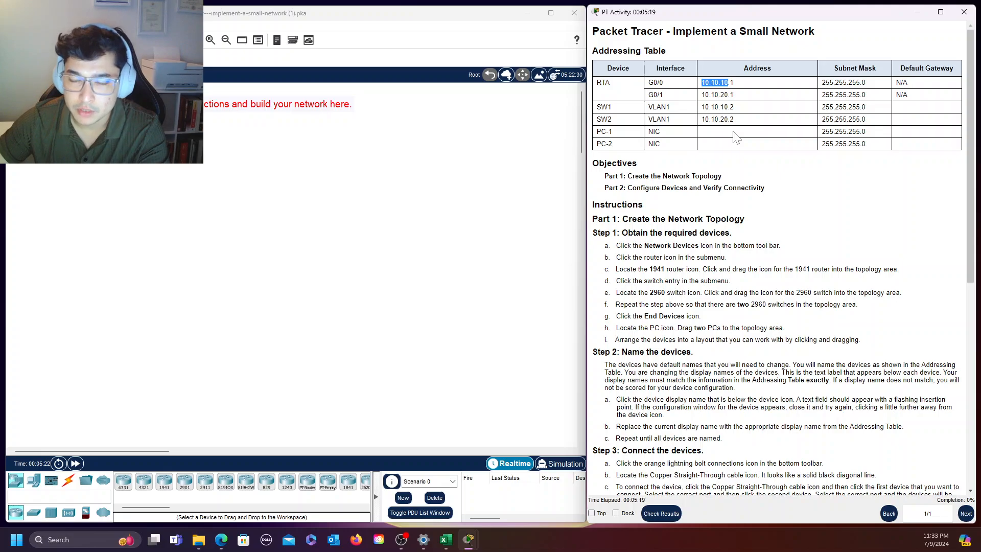
pyautogui.moveTo(593, 144); pyautogui.dragTo(640, 145)
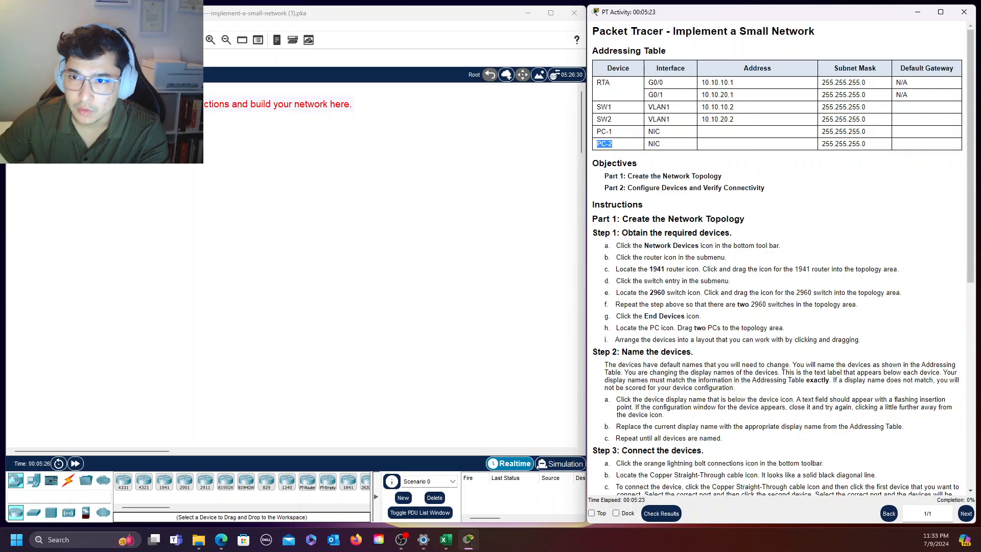
pyautogui.moveTo(701, 94); pyautogui.dragTo(720, 95)
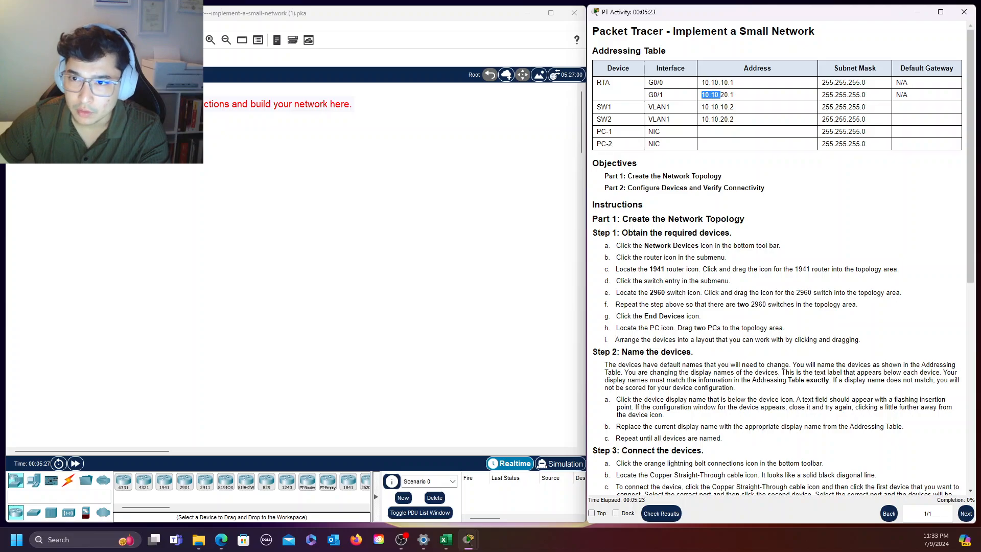
pyautogui.click(730, 151)
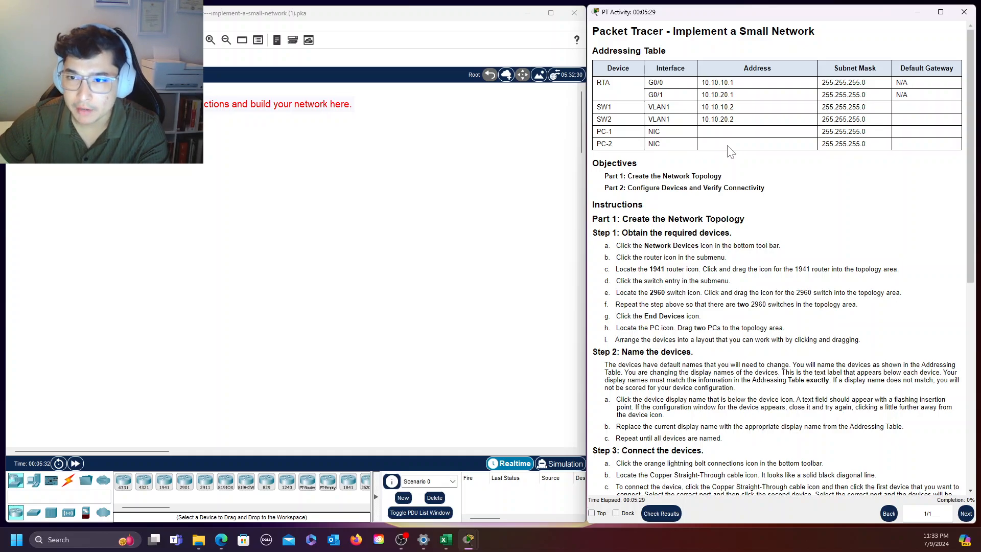
# Switch to Excel and review the router and PC addresses and the SW1 default gateway in the completed addressing table
pyautogui.click(446, 540)
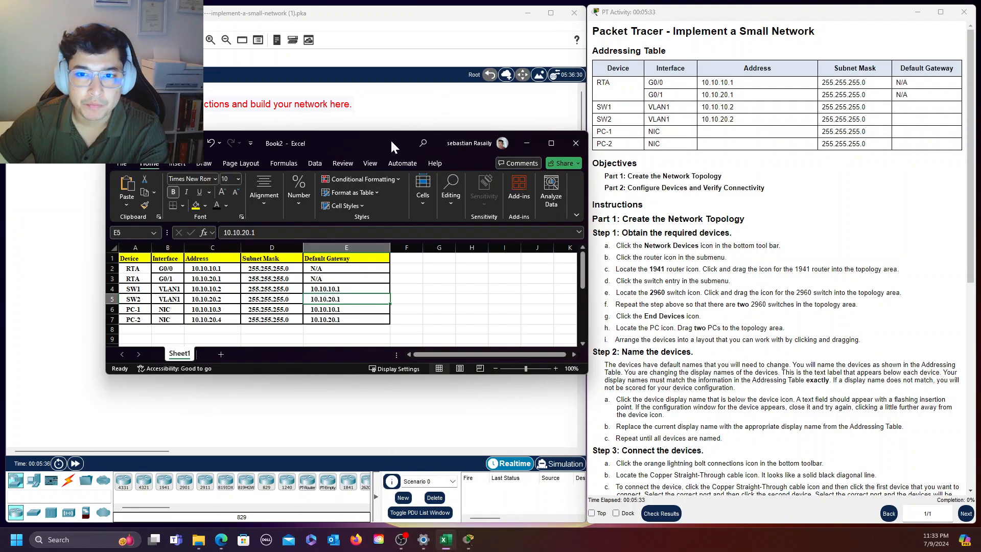
pyautogui.moveTo(391, 139); pyautogui.dragTo(383, 122)
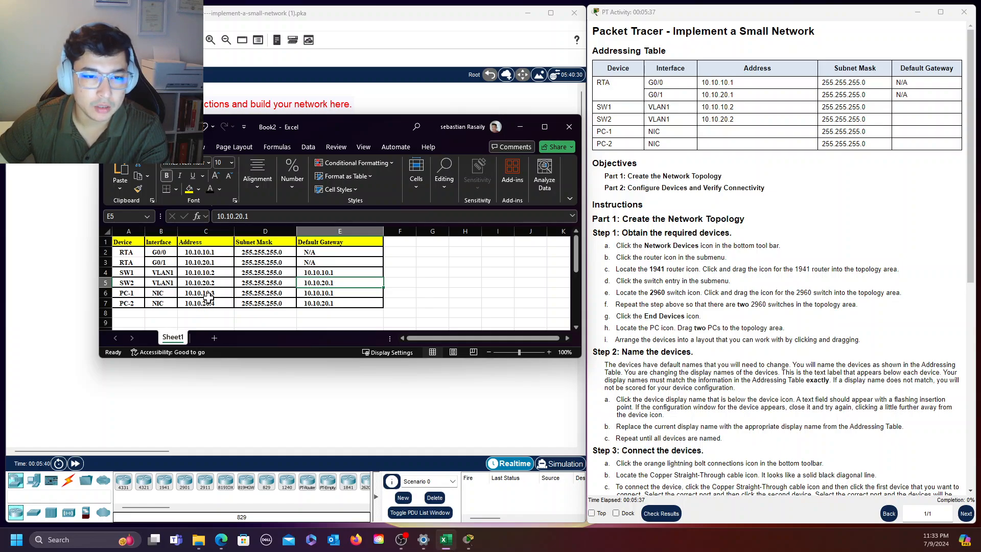
pyautogui.click(207, 252)
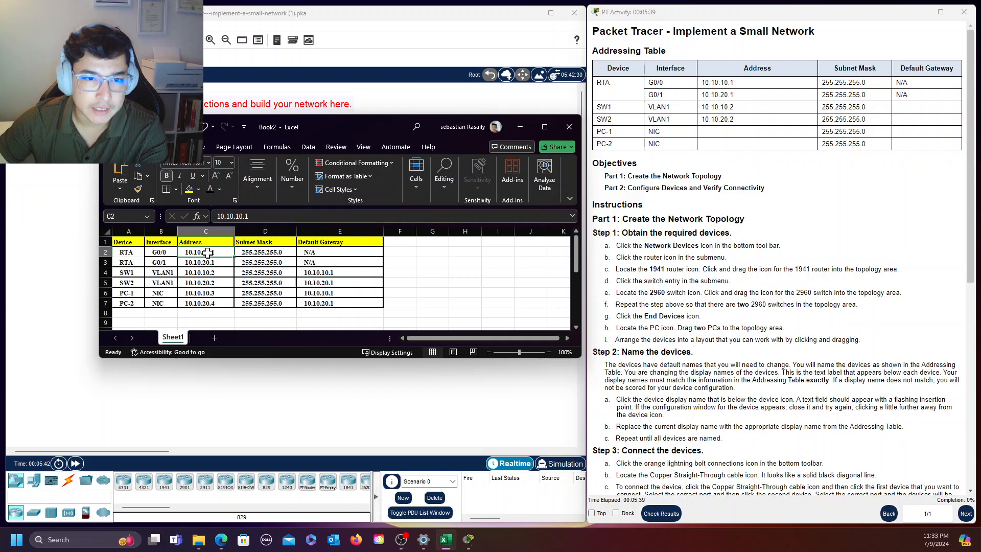
pyautogui.click(215, 292)
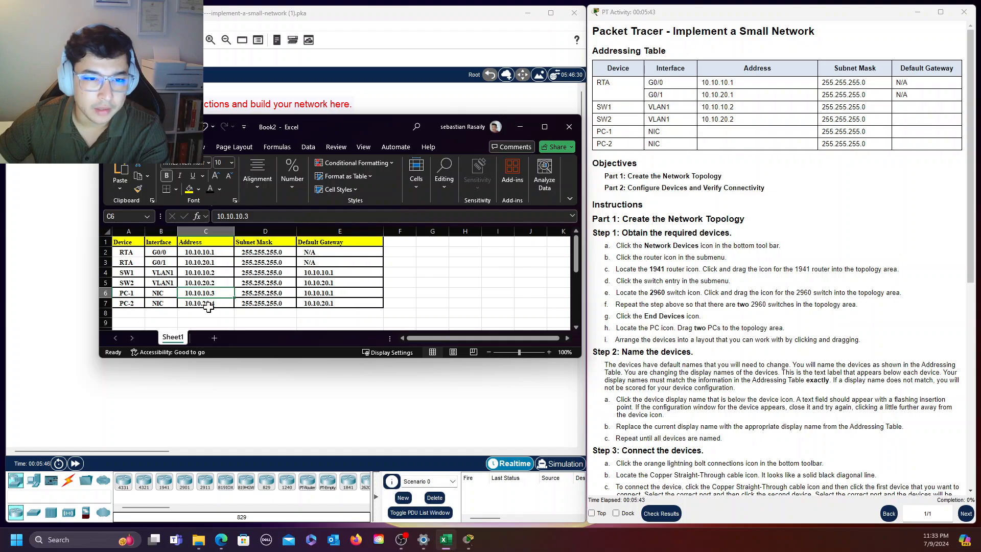
pyautogui.click(209, 305)
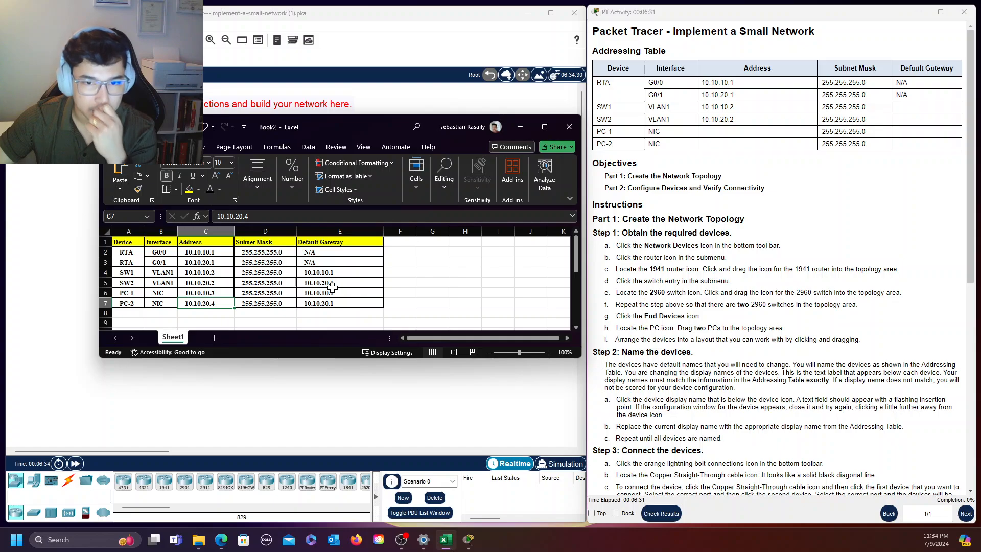
pyautogui.doubleClick(208, 262)
pyautogui.moveTo(215, 262); pyautogui.dragTo(185, 262)
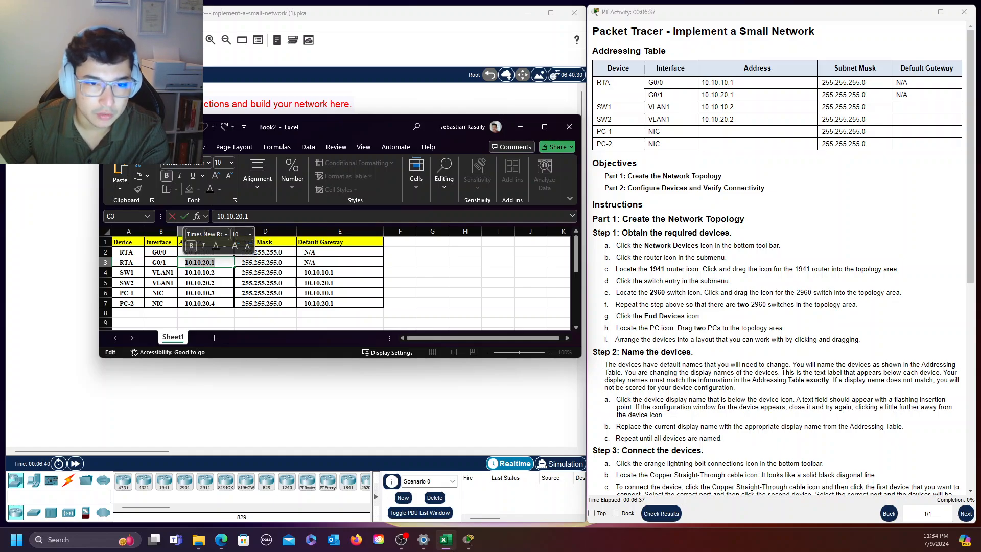
pyautogui.click(208, 263)
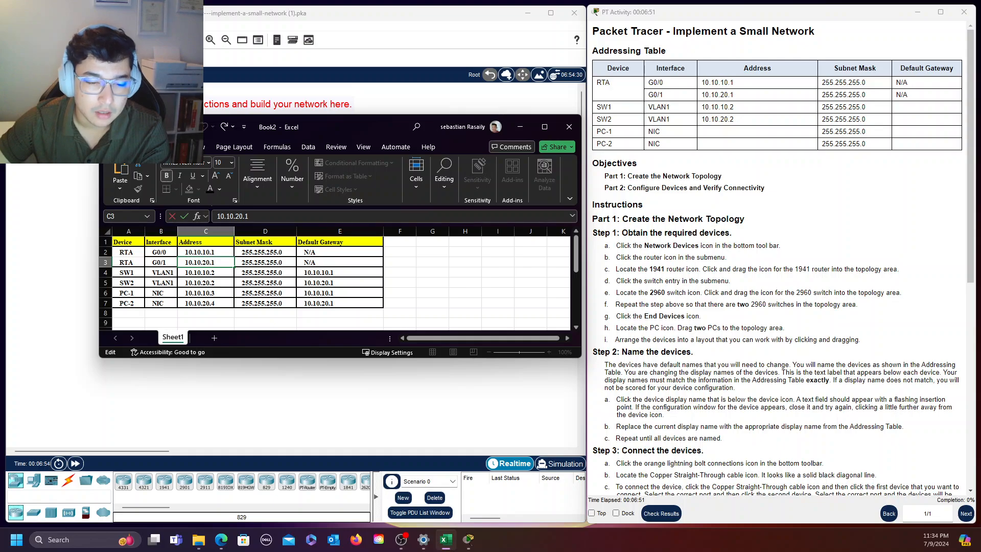
pyautogui.click(323, 273)
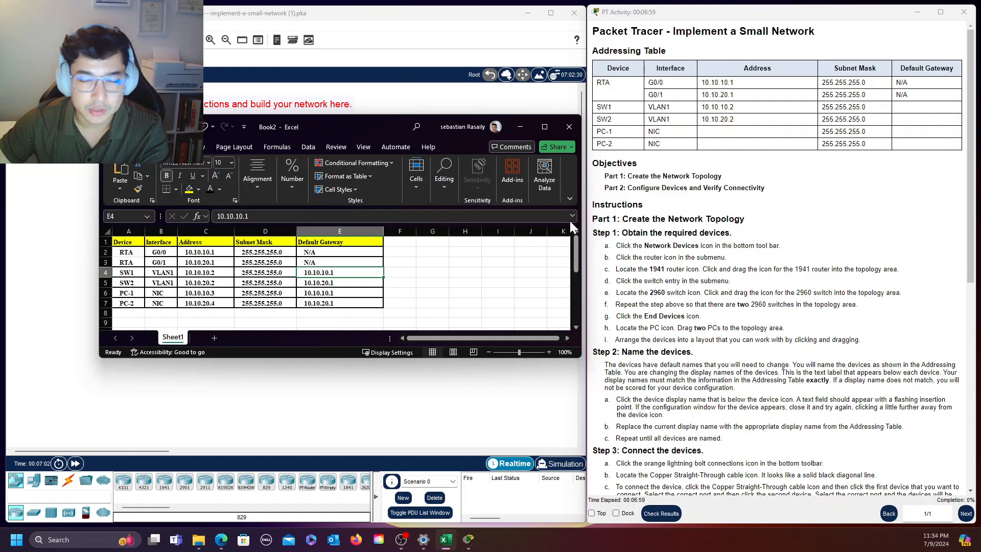
pyautogui.click(520, 127)
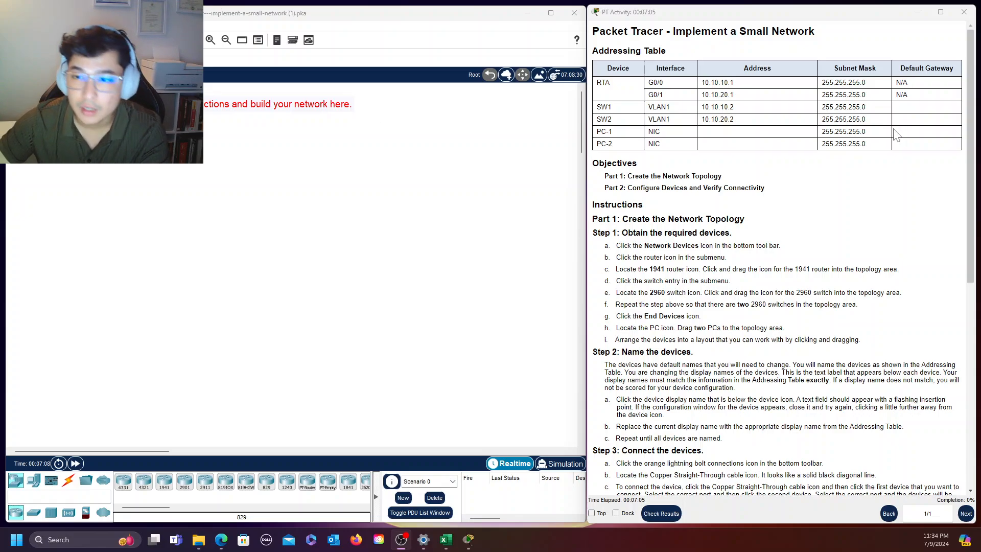
# Return to the Packet Tracer workspace and place a 1941 router in the upper part of the topology area
pyautogui.click(301, 147)
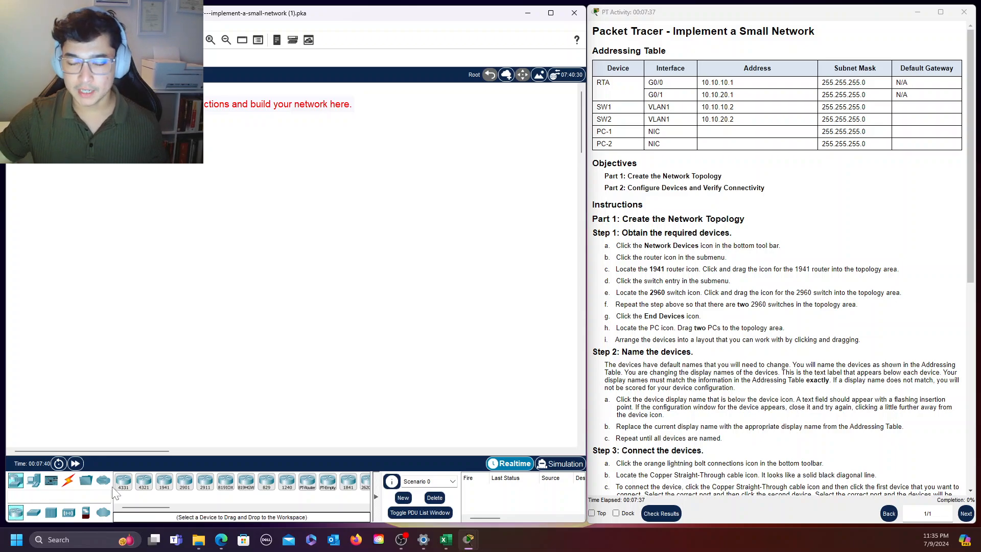
pyautogui.moveTo(164, 482); pyautogui.dragTo(262, 183)
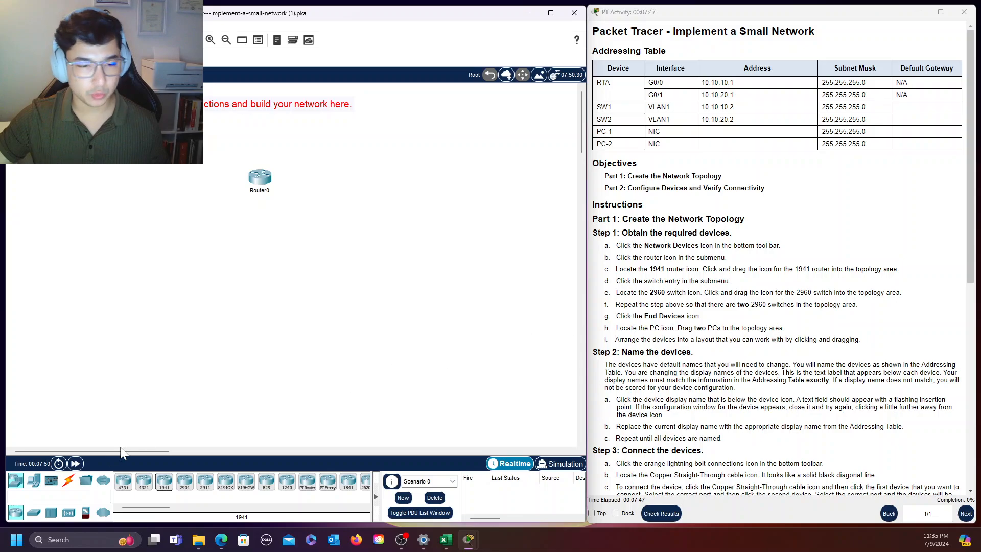
# Place two 2960 switches side by side below the router in the topology area
pyautogui.click(32, 513)
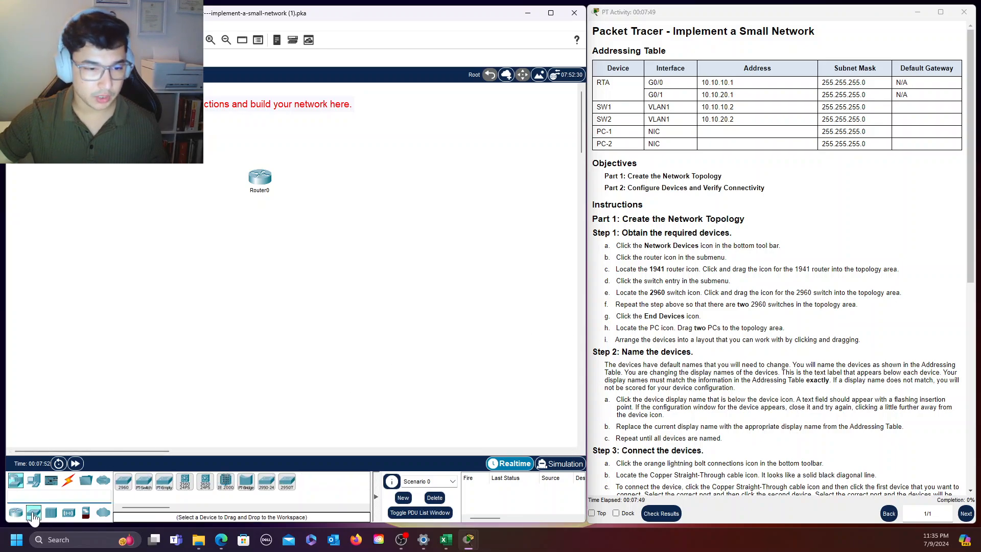
pyautogui.moveTo(123, 481); pyautogui.dragTo(206, 260)
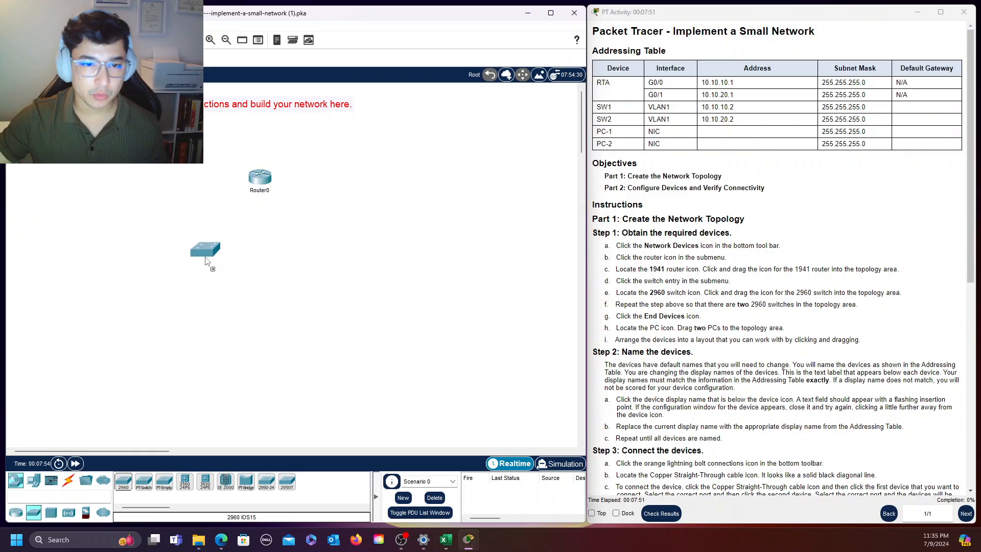
pyautogui.moveTo(123, 481); pyautogui.dragTo(316, 270)
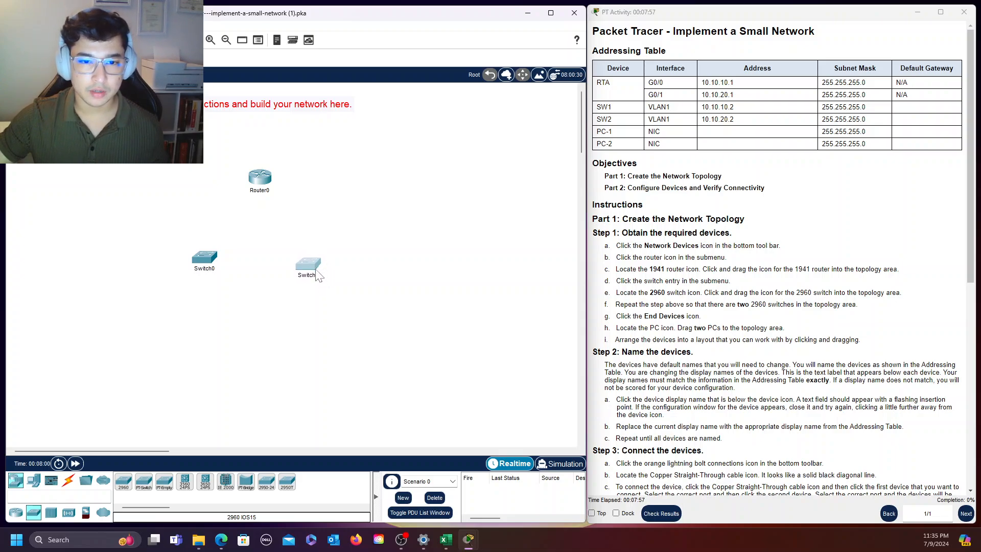
pyautogui.click(315, 270)
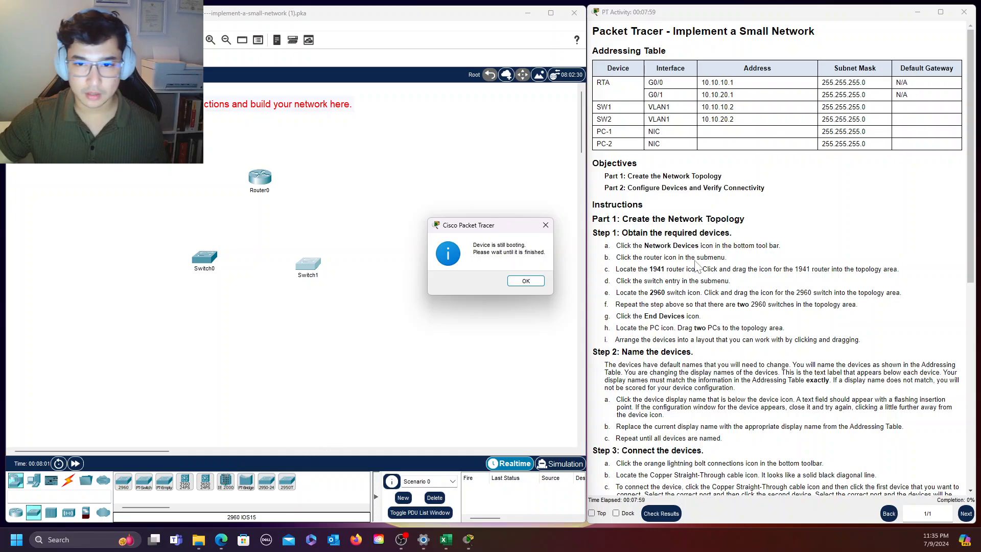
pyautogui.click(545, 225)
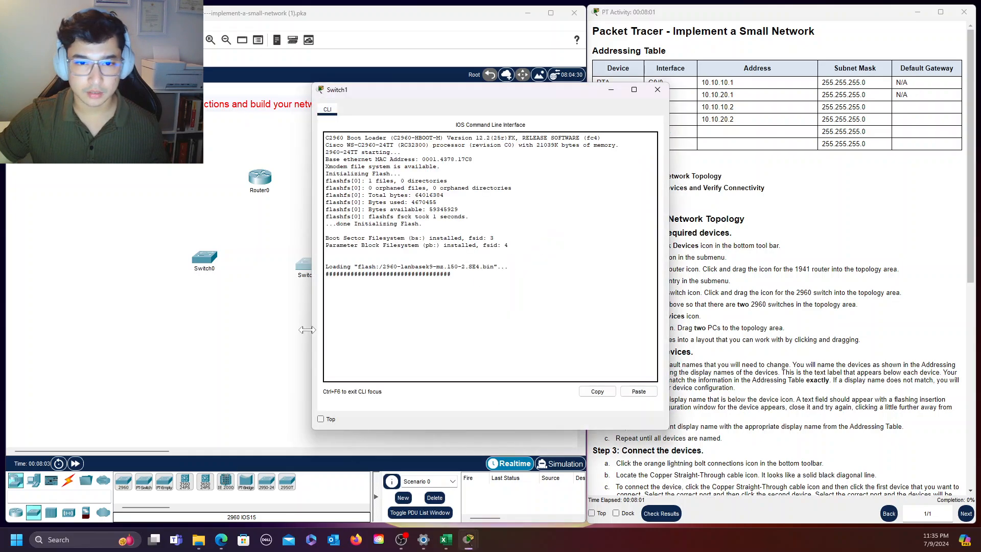
pyautogui.click(657, 89)
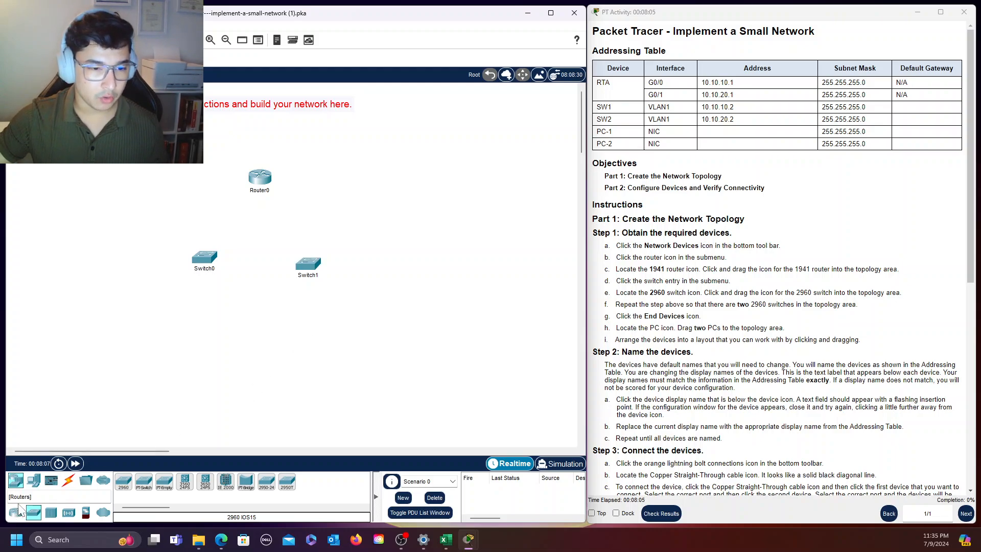
# Place one PC beneath each switch and shift Switch1 and PC1 slightly upward to align the layout
pyautogui.click(40, 484)
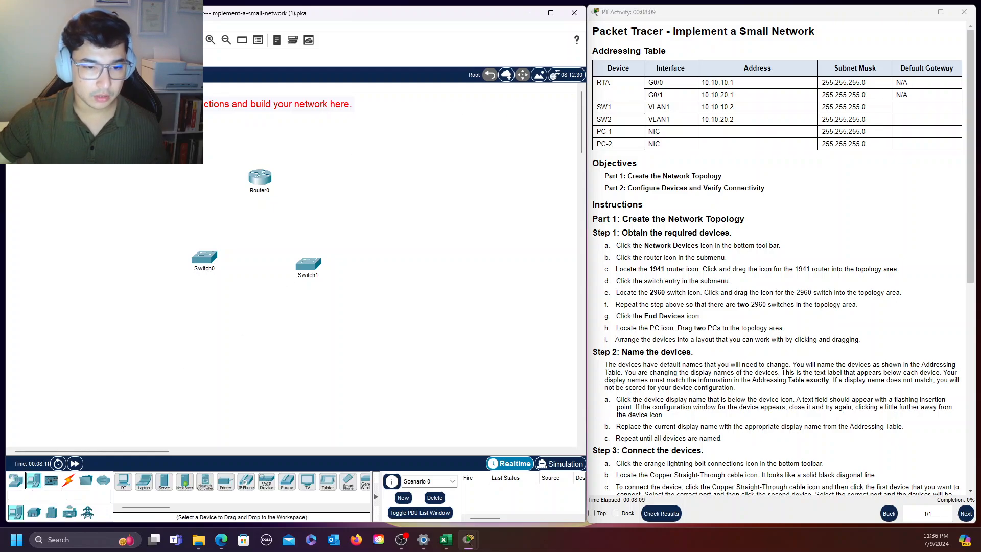
pyautogui.click(125, 487)
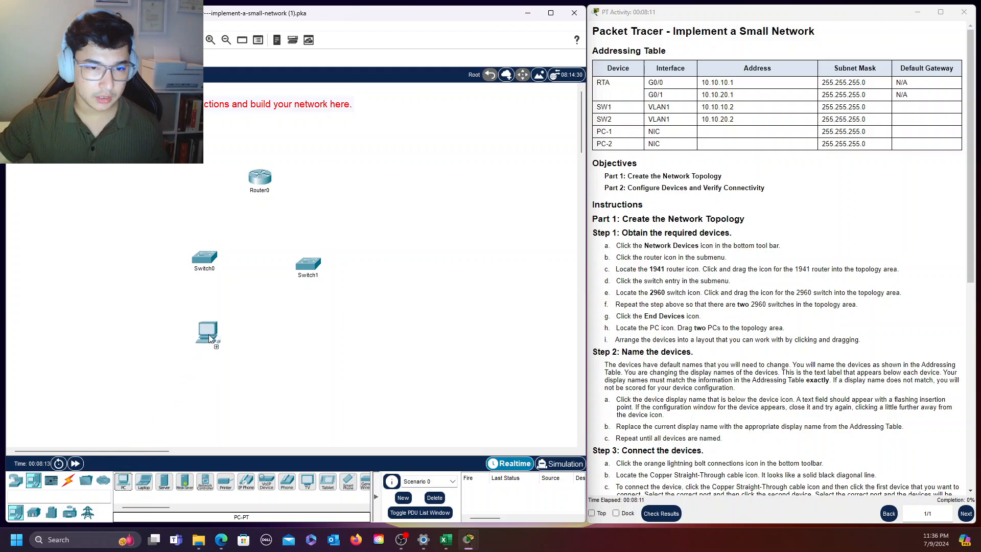
pyautogui.click(209, 339)
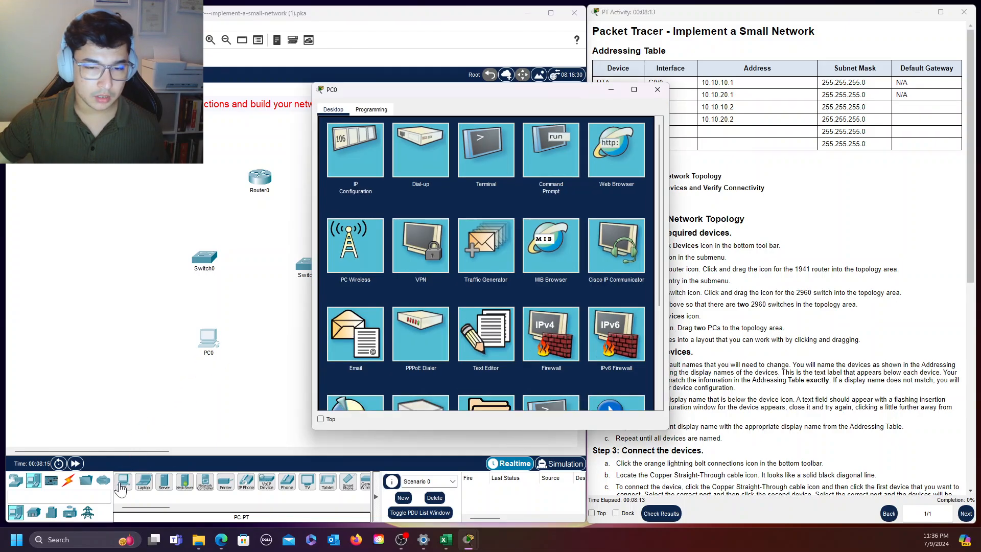
pyautogui.click(657, 90)
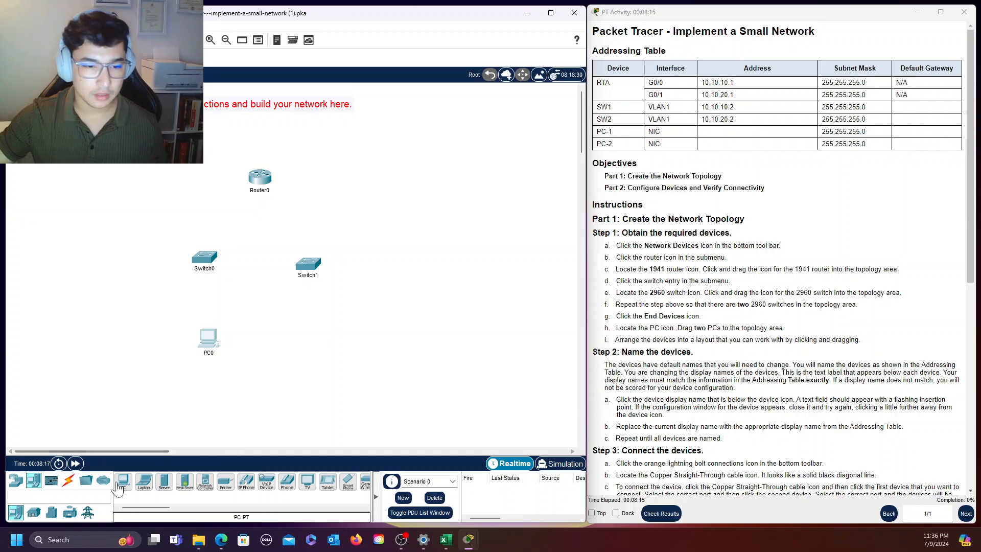
pyautogui.moveTo(127, 489); pyautogui.dragTo(232, 416)
pyautogui.moveTo(312, 348); pyautogui.dragTo(313, 348)
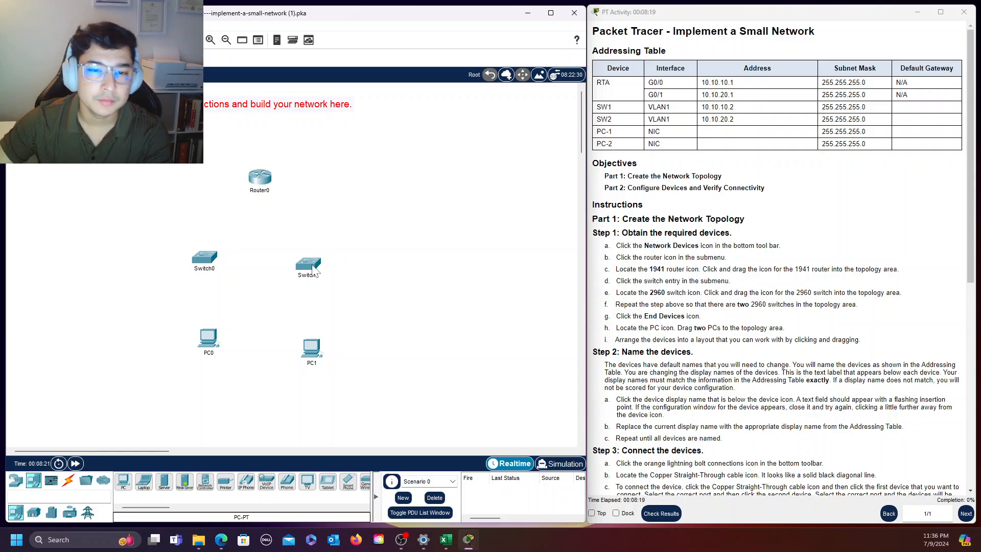
pyautogui.moveTo(309, 264); pyautogui.dragTo(311, 253)
pyautogui.moveTo(316, 347); pyautogui.dragTo(317, 333)
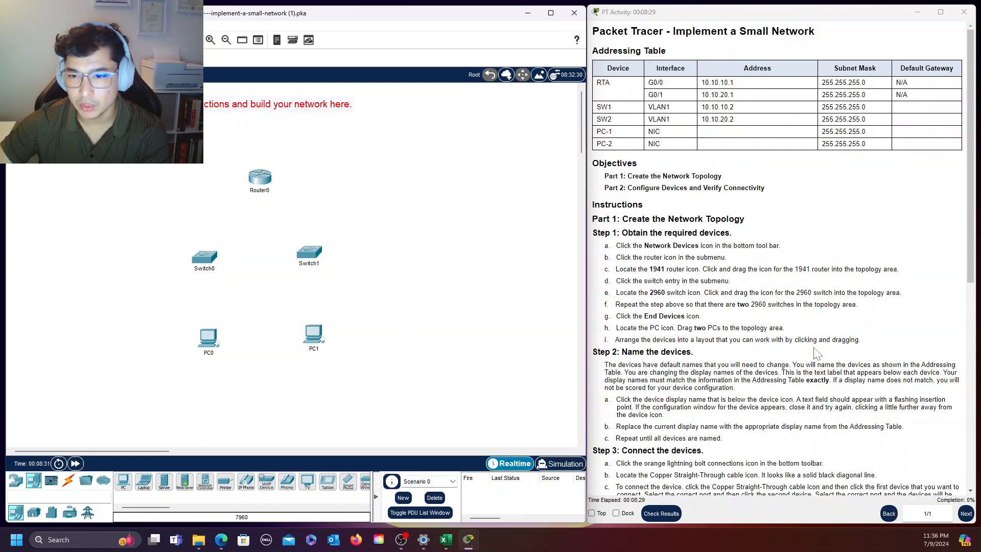
# Review the device naming and connection instructions and change the router's display name to RTA
pyautogui.scroll(-1, 815, 329)
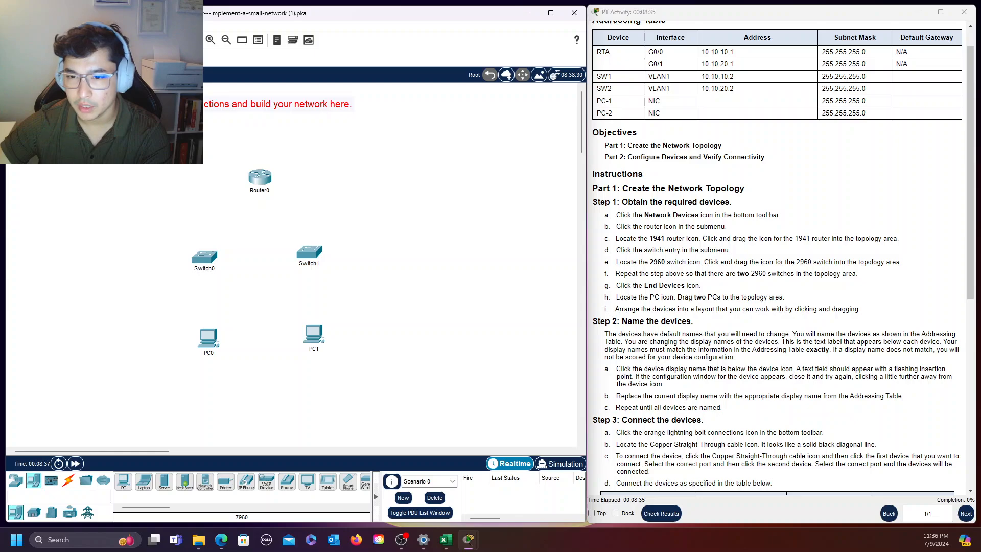
pyautogui.scroll(-2, 782, 256)
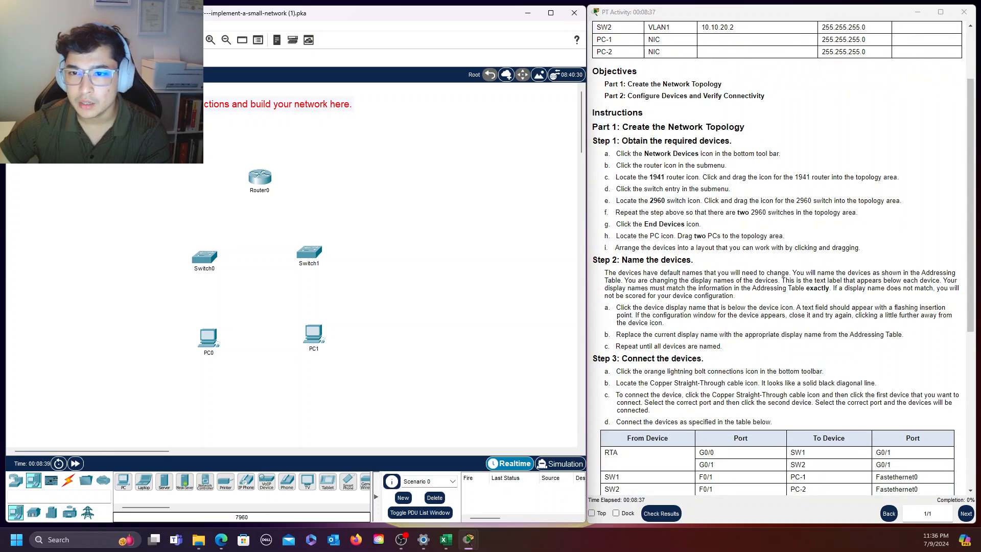
pyautogui.moveTo(598, 141); pyautogui.dragTo(891, 249)
pyautogui.click(891, 249)
pyautogui.scroll(-1, 782, 255)
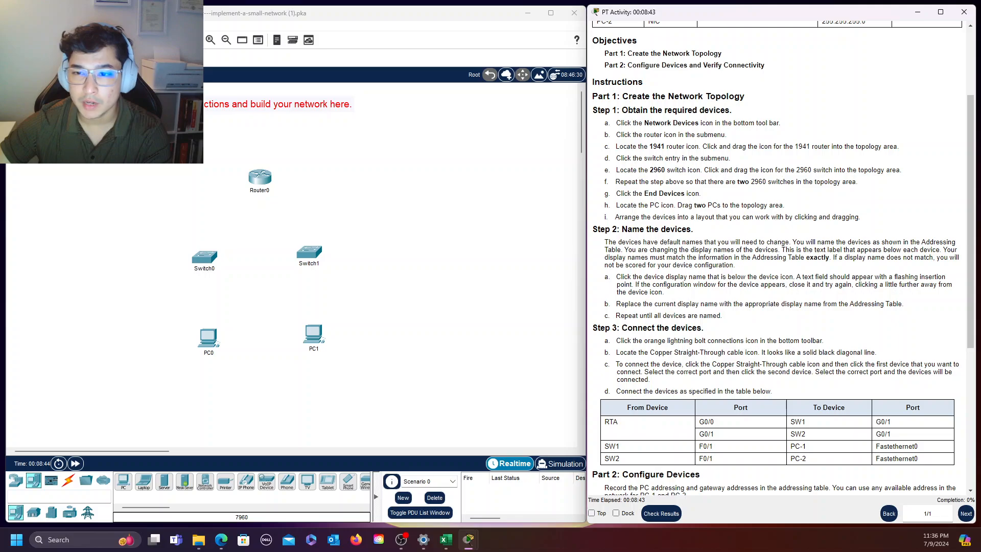
pyautogui.click(264, 191)
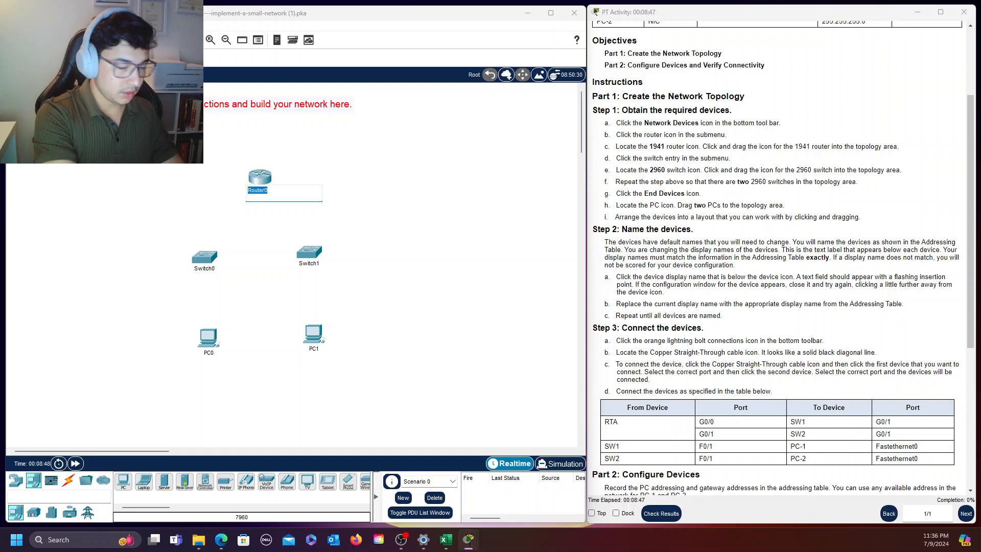
pyautogui.write('R')
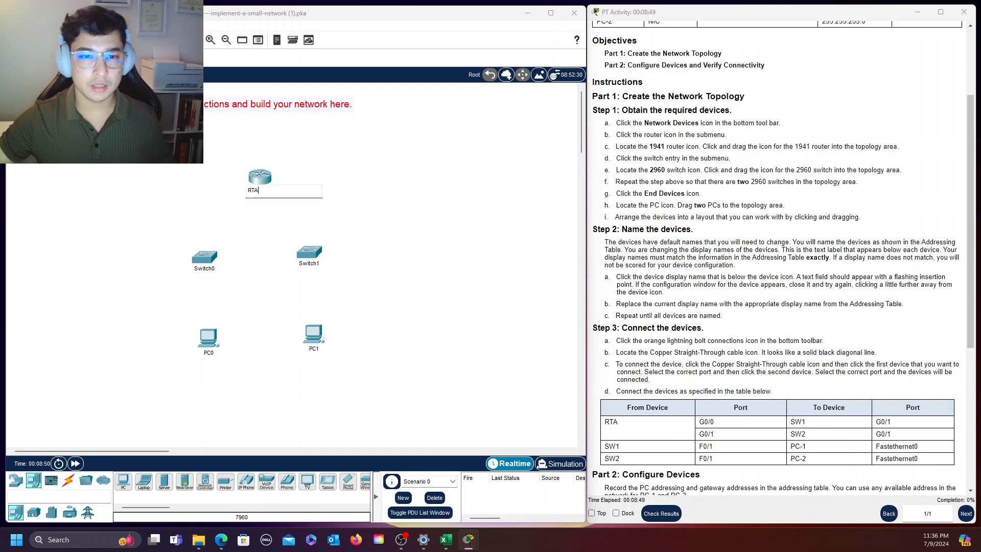
pyautogui.write('TA')
# Change the display names of Switch0 to SW1 and Switch1 to SW2
pyautogui.click(216, 270)
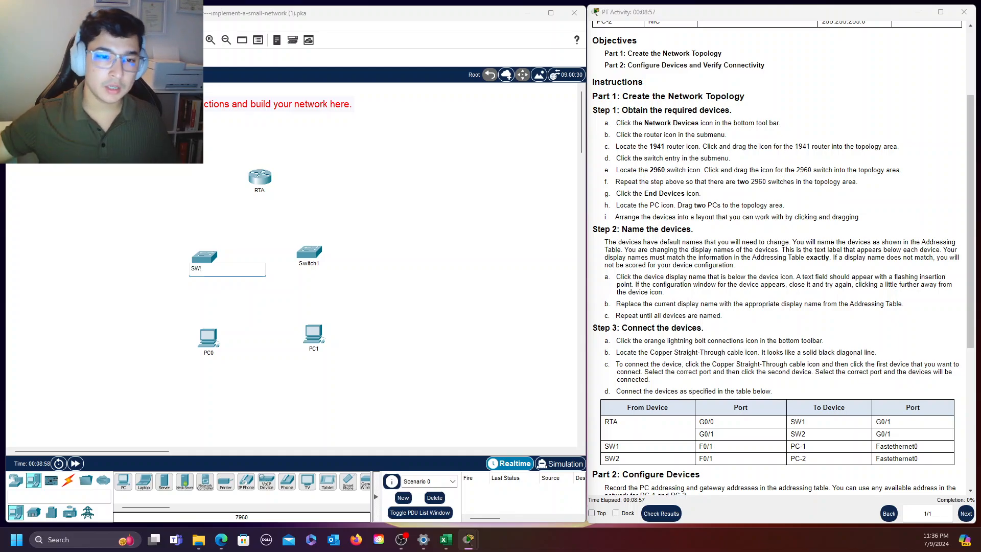
pyautogui.write('SW1')
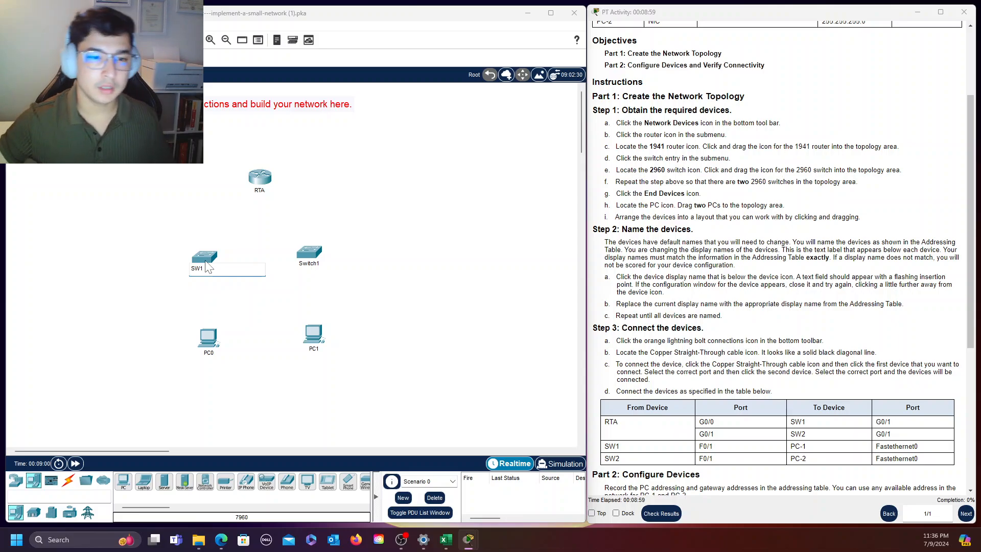
pyautogui.click(306, 260)
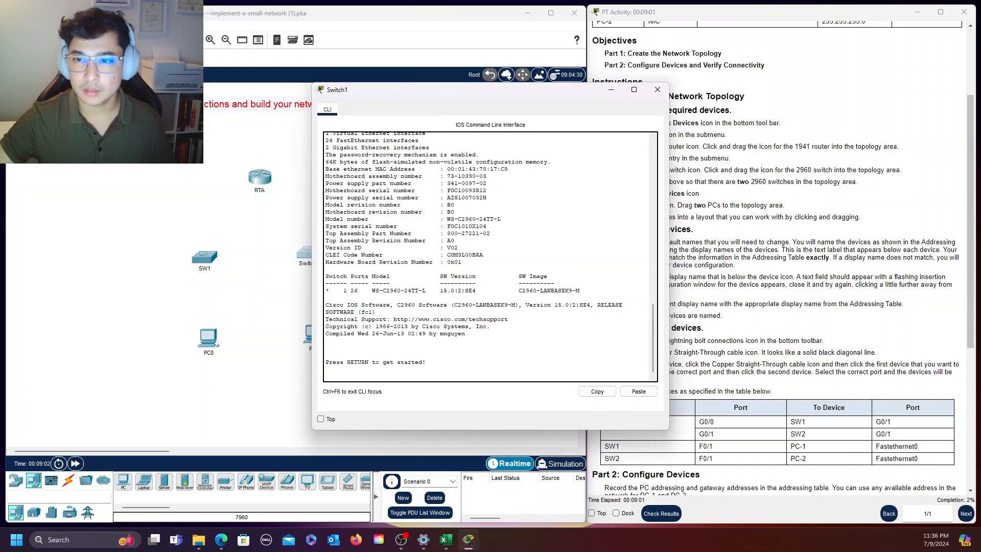
pyautogui.click(658, 89)
pyautogui.click(309, 263)
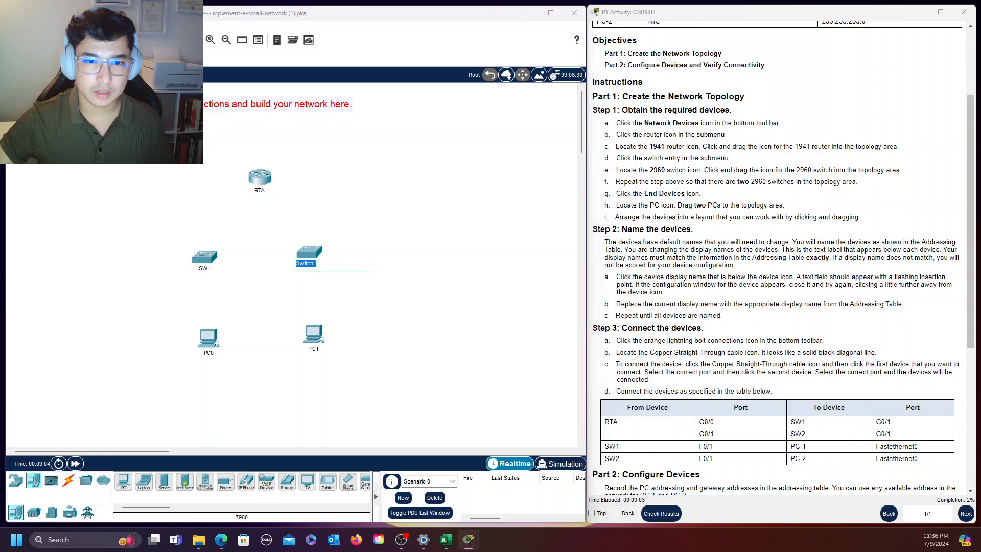
pyautogui.click(317, 263)
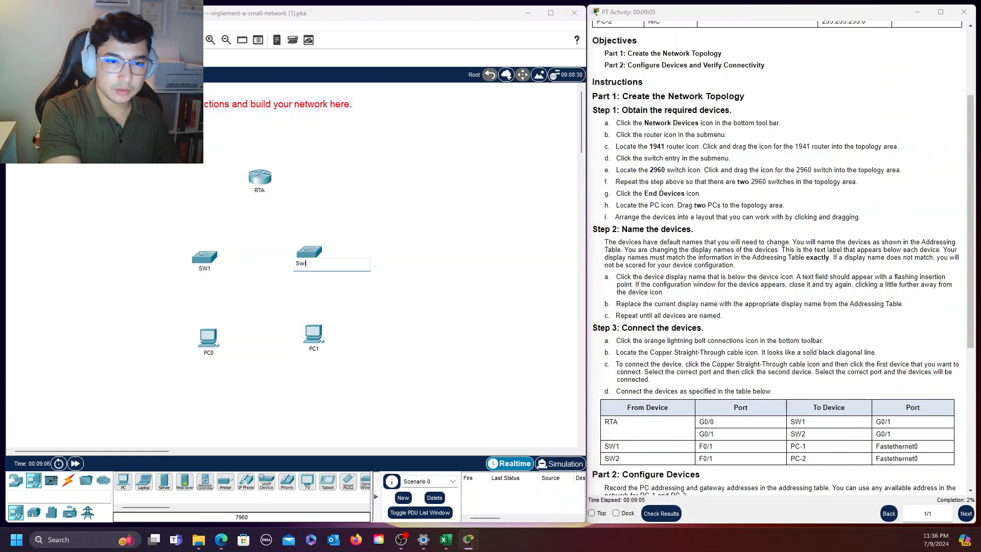
pyautogui.write('SW')
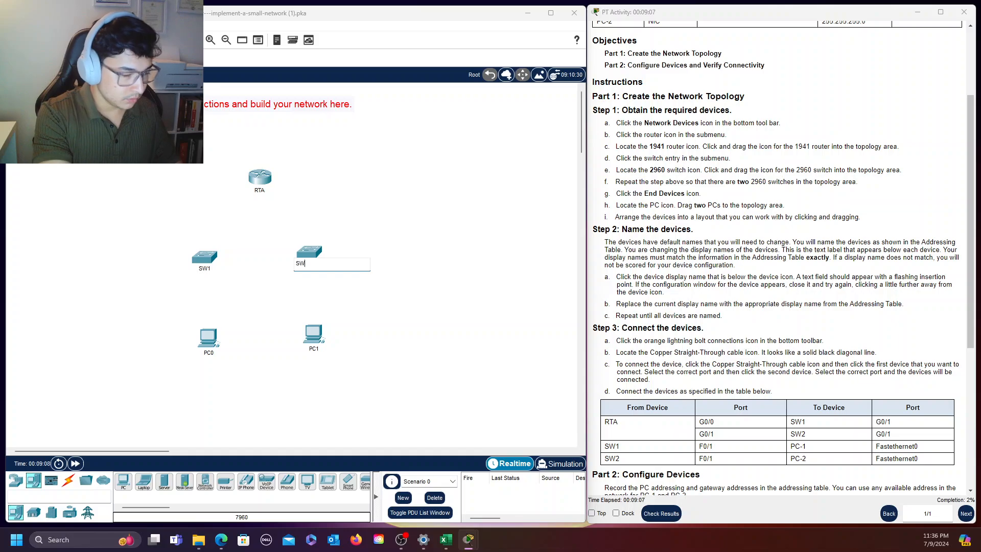
pyautogui.write('2')
pyautogui.click(387, 307)
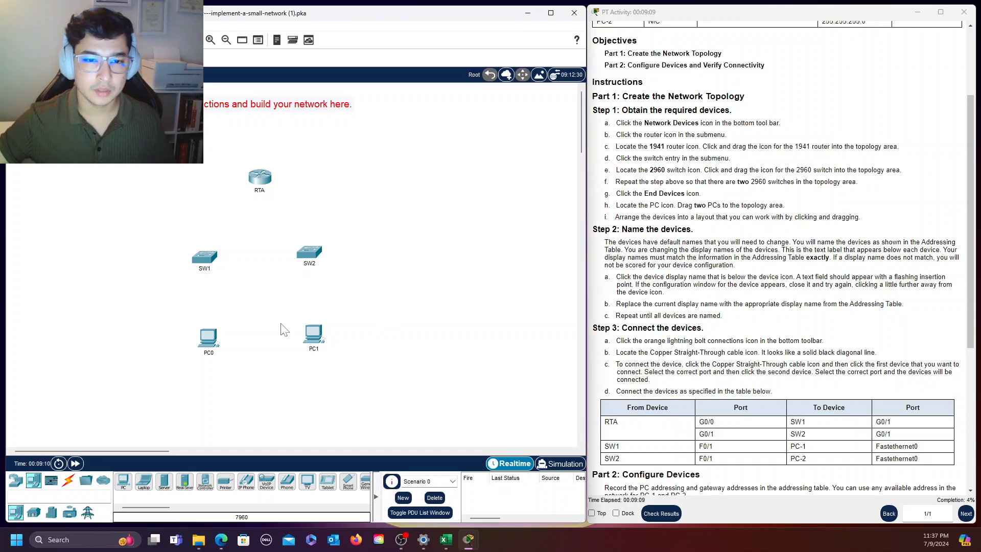
# Change the display names of PC0 to PC-1 and PC1 to PC-2
pyautogui.click(210, 353)
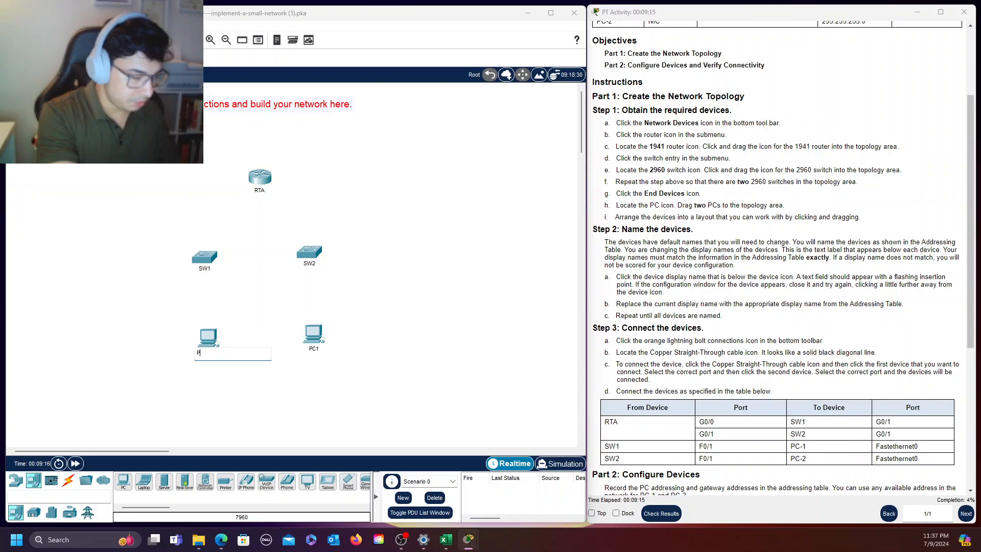
pyautogui.write('C-1')
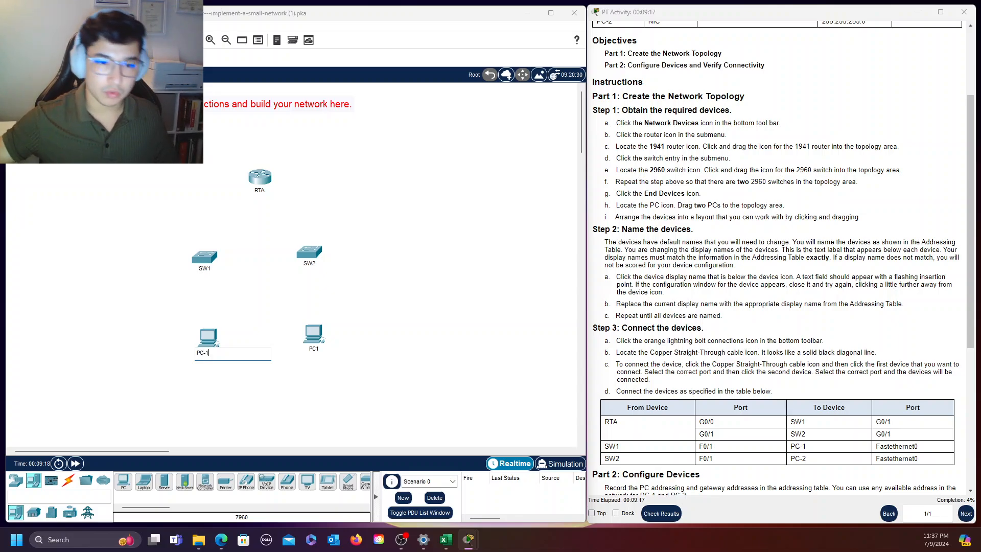
pyautogui.click(314, 348)
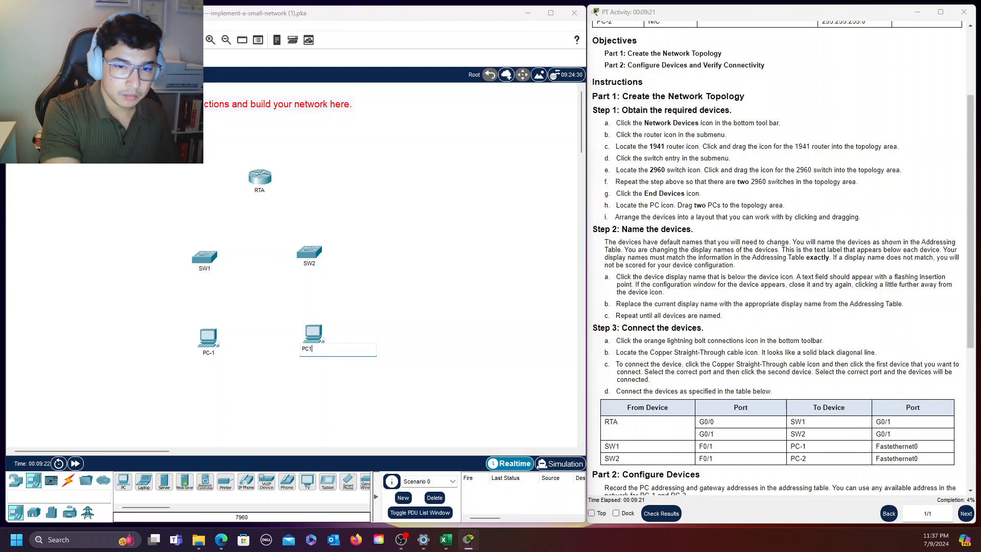
pyautogui.write('-2')
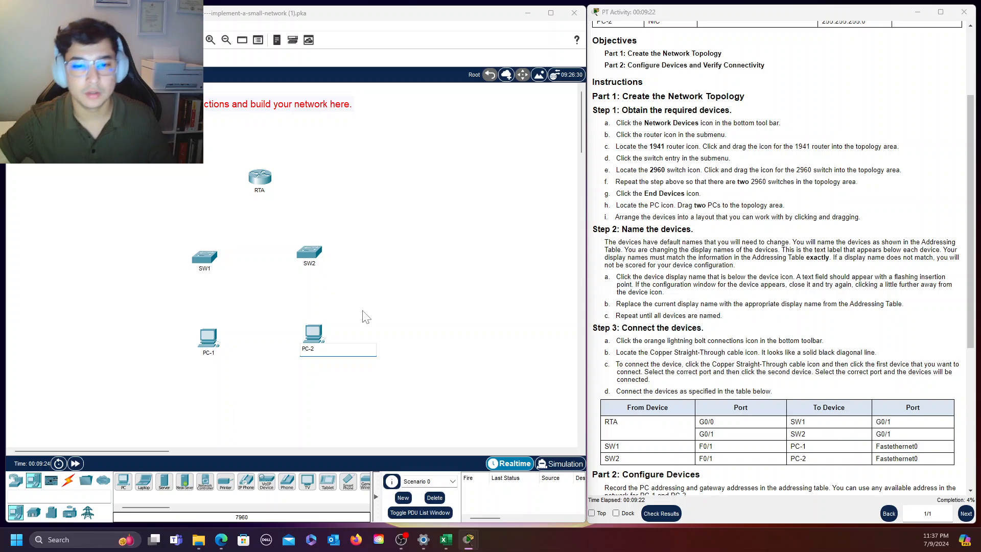
pyautogui.click(480, 309)
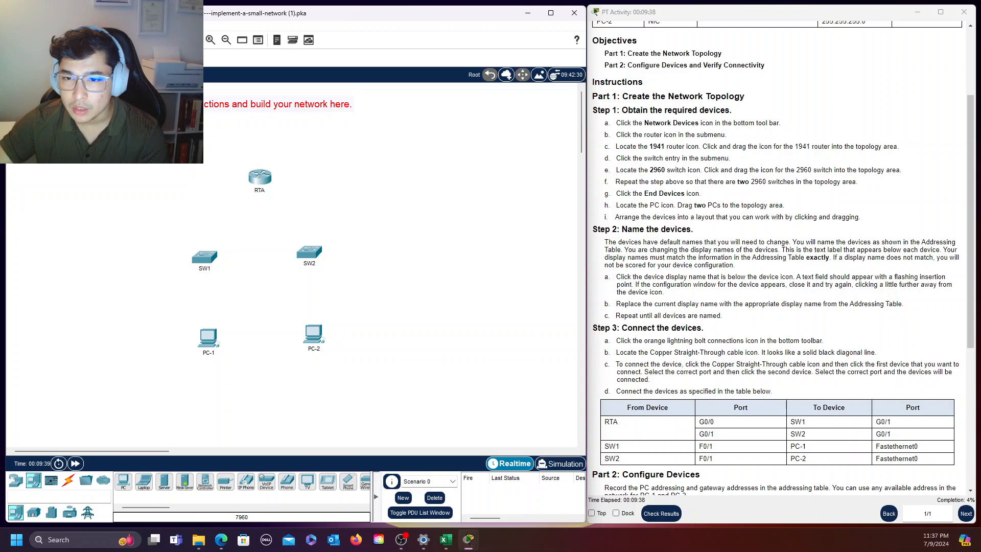
# Connect RTA's GigabitEthernet0/0 to SW1's GigabitEthernet0/1 with a Copper Straight-Through cable, following the connection table
pyautogui.moveTo(598, 229); pyautogui.dragTo(805, 315)
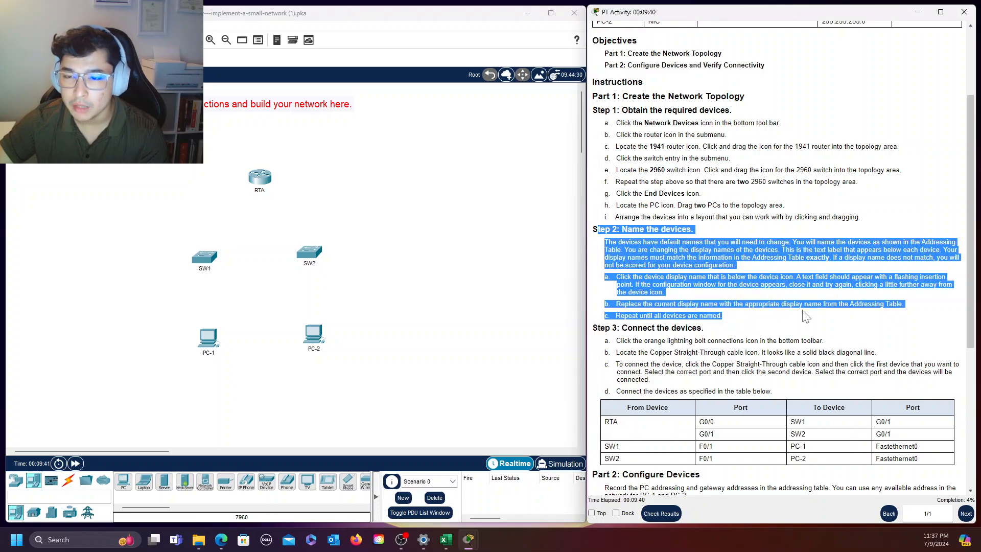
pyautogui.scroll(-4, 803, 308)
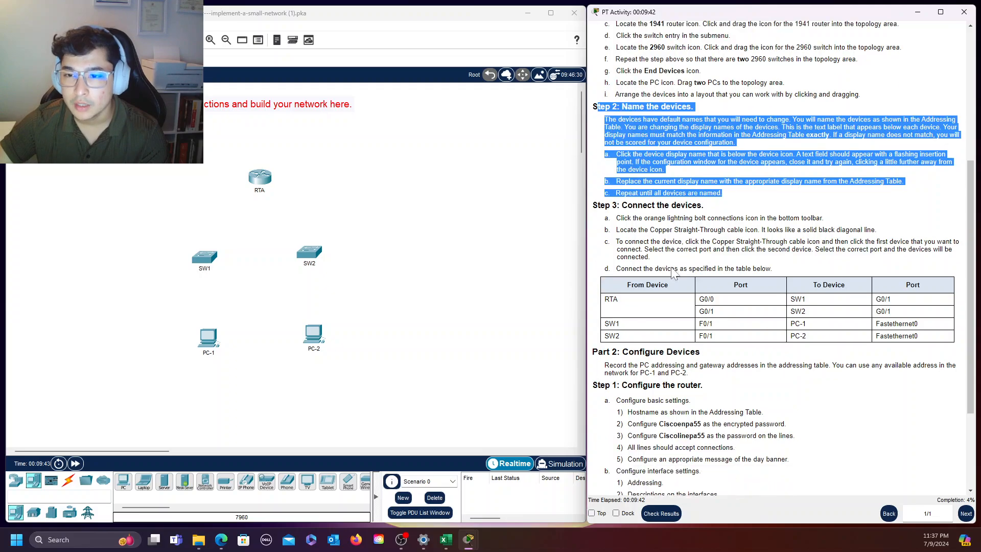
pyautogui.click(595, 215)
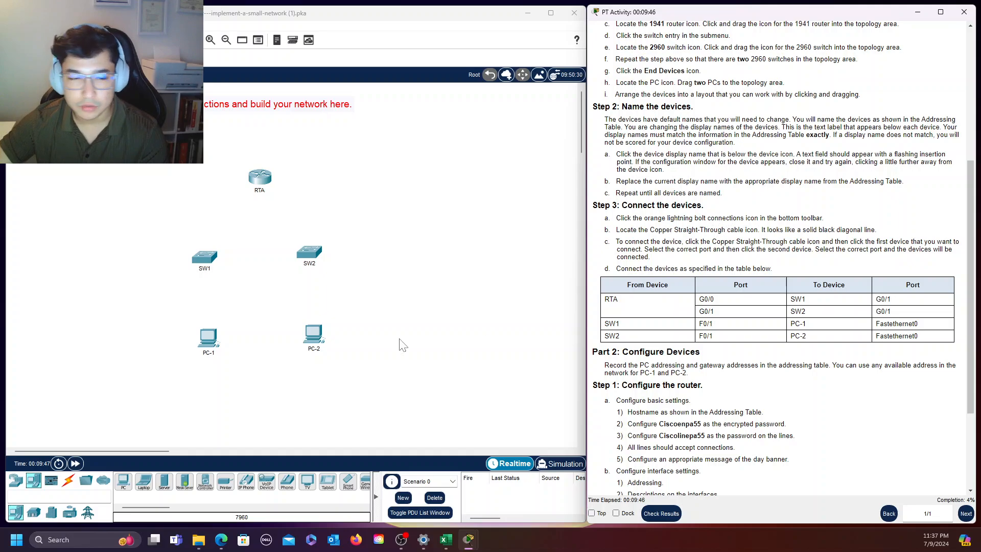
pyautogui.click(68, 488)
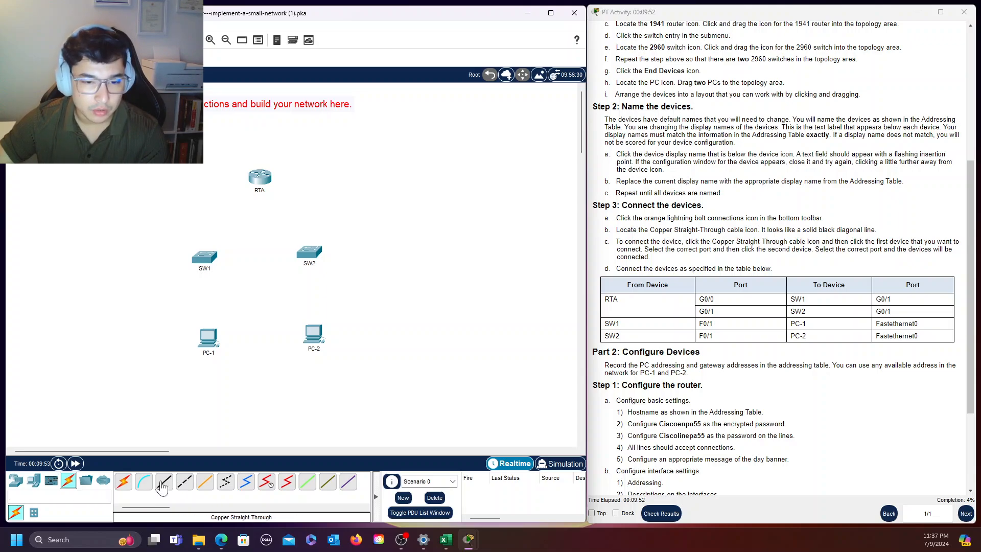
pyautogui.click(162, 485)
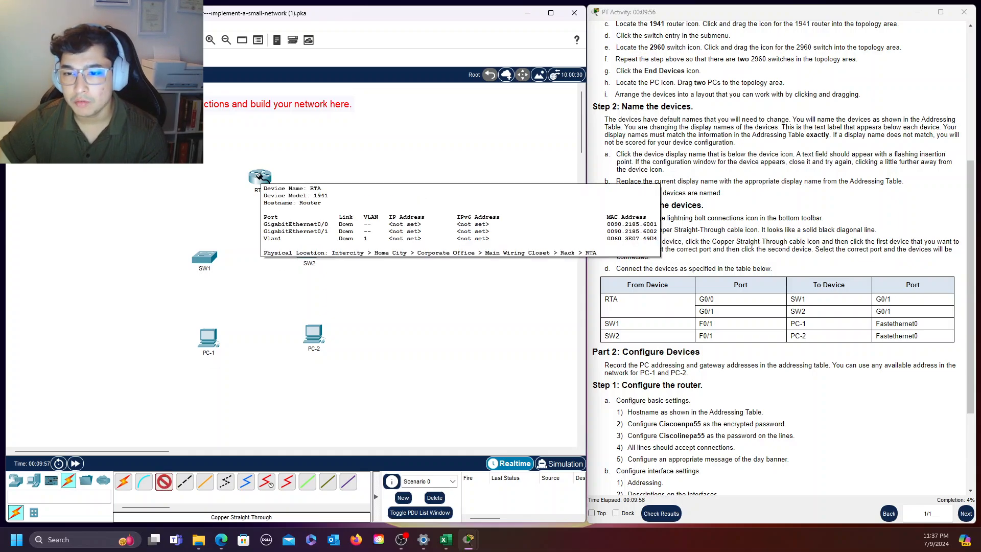
pyautogui.click(259, 180)
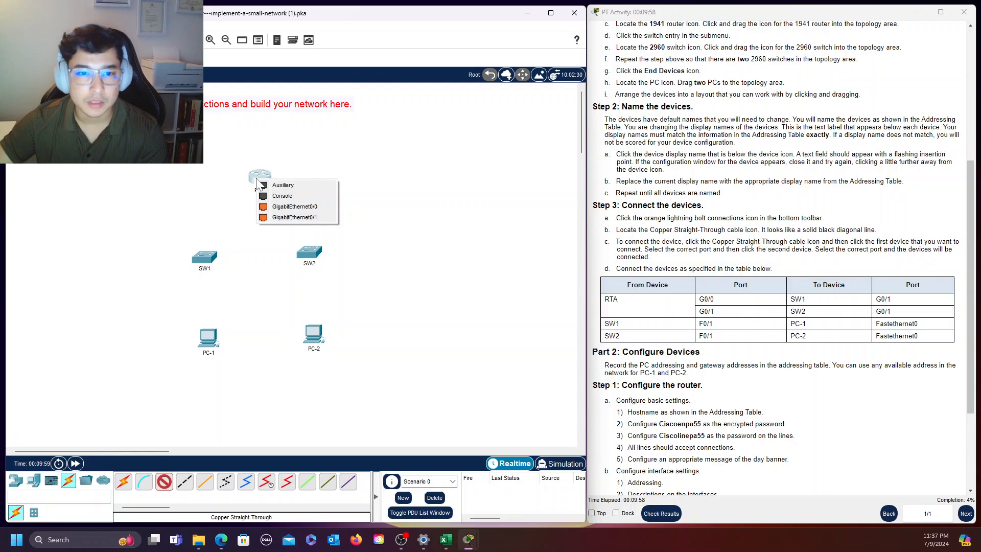
pyautogui.click(301, 208)
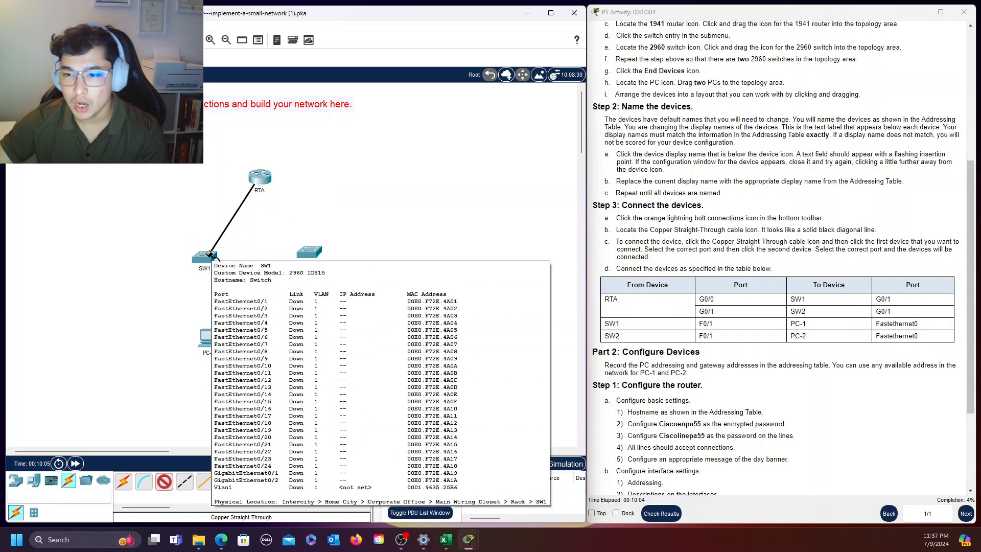
pyautogui.click(211, 255)
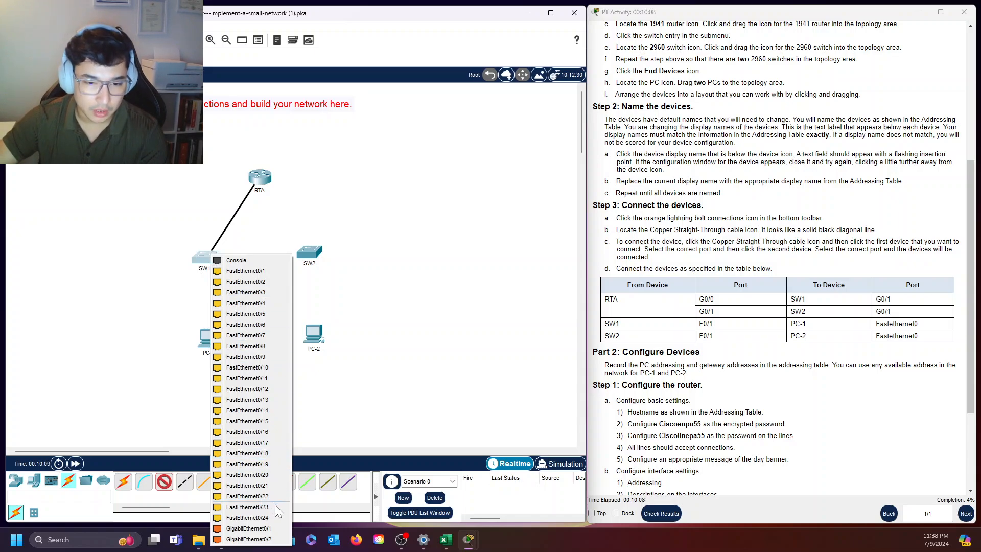
pyautogui.click(274, 532)
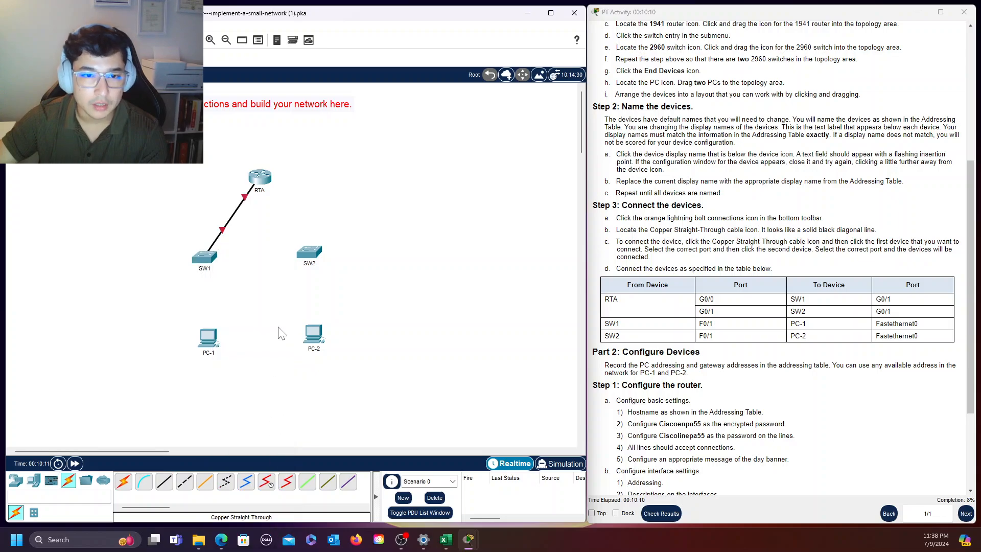
# Connect RTA's GigabitEthernet0/1 to SW2's GigabitEthernet0/1 with a Copper Straight-Through cable
pyautogui.click(164, 481)
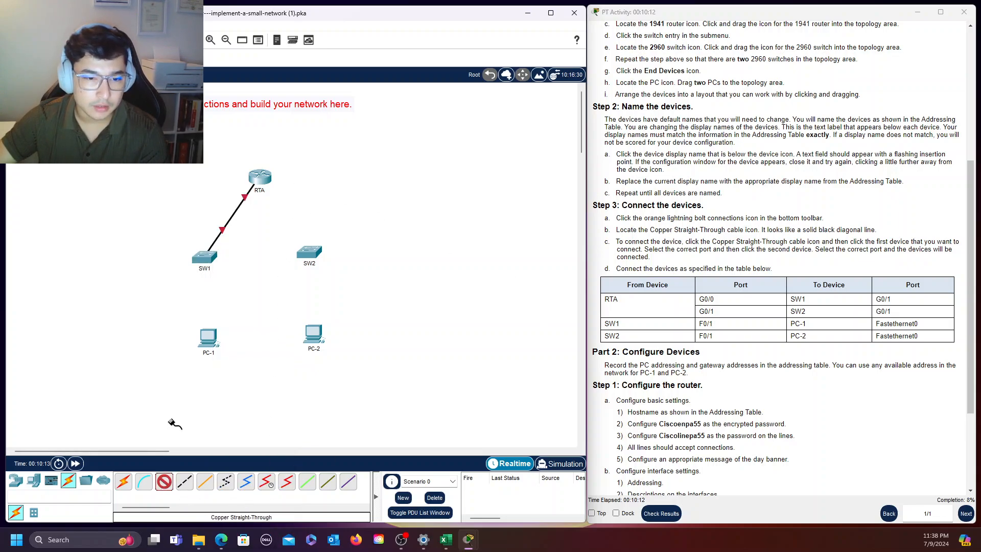
pyautogui.click(261, 182)
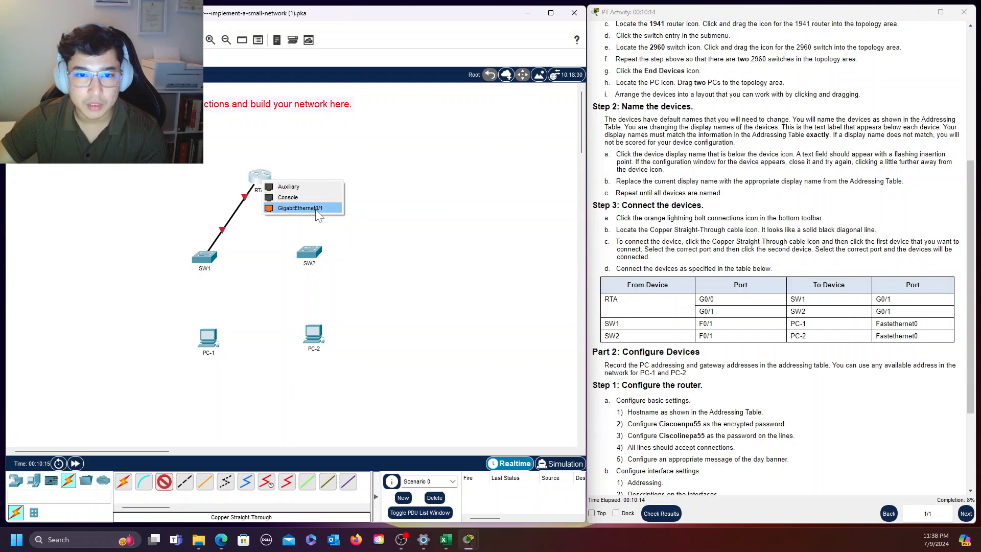
pyautogui.click(300, 208)
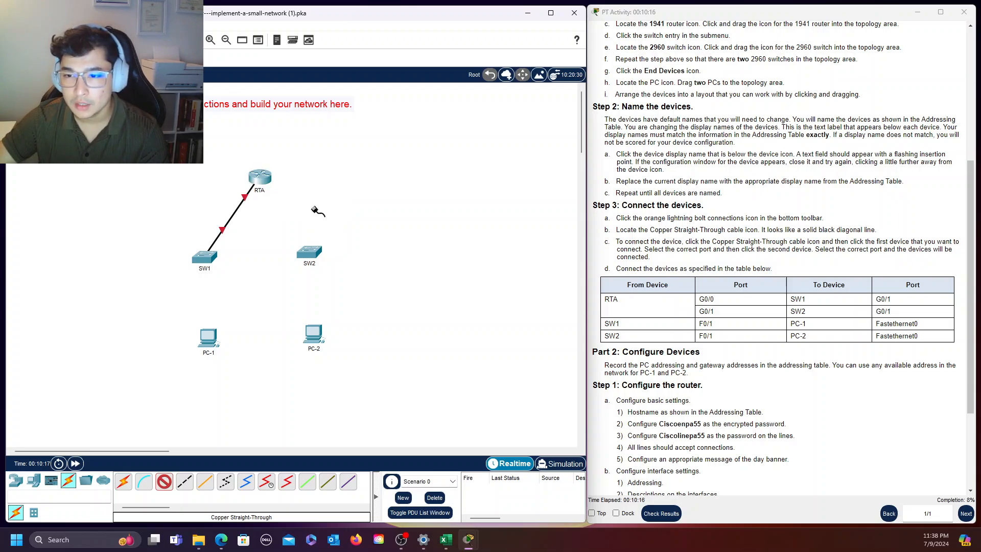
pyautogui.click(317, 256)
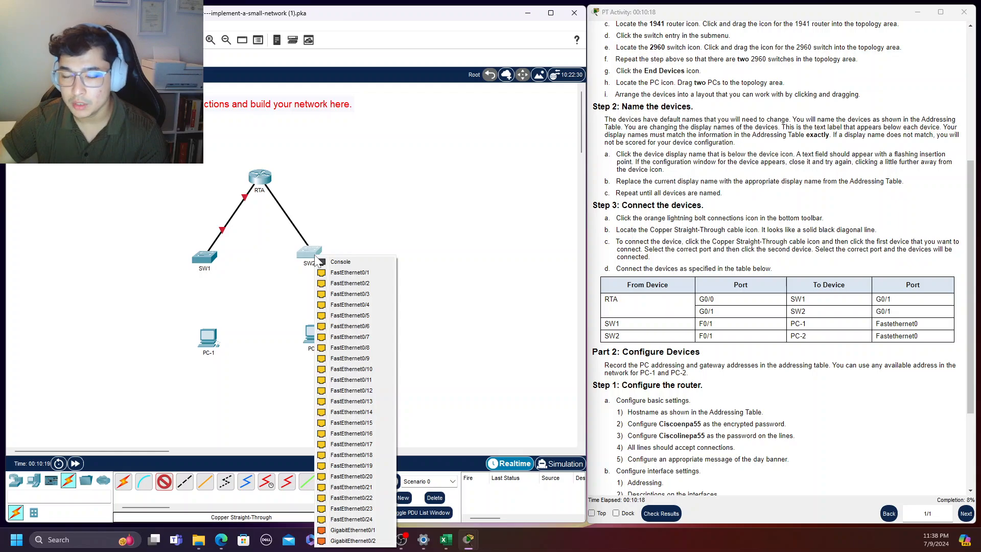
pyautogui.click(368, 529)
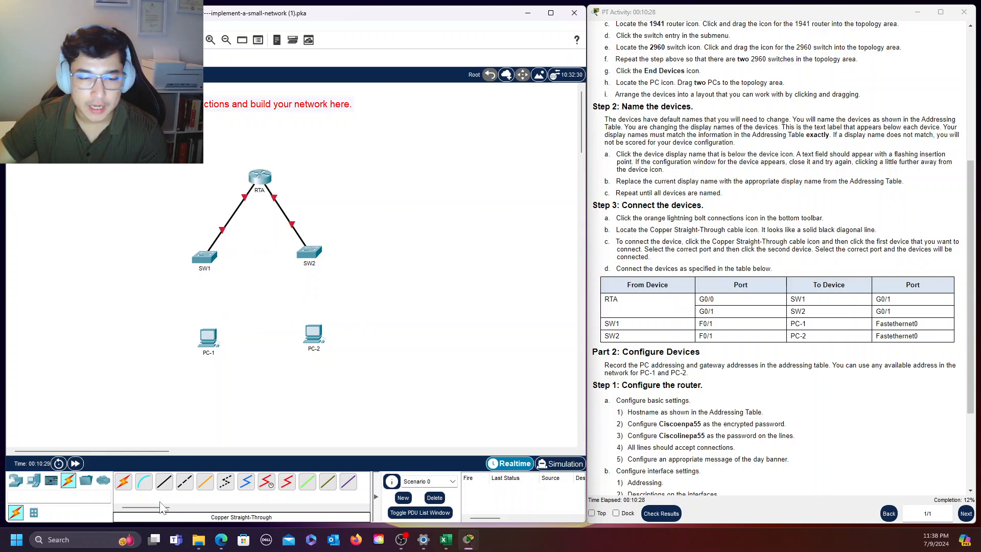
# Connect SW1's FastEthernet0/1 to PC-1's FastEthernet0 with a Copper Straight-Through cable
pyautogui.click(163, 481)
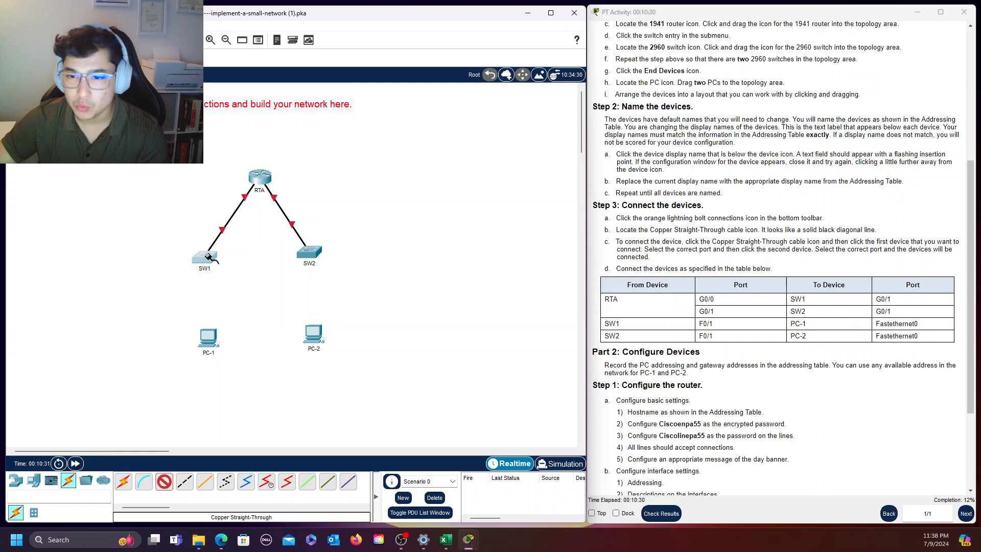
pyautogui.click(208, 257)
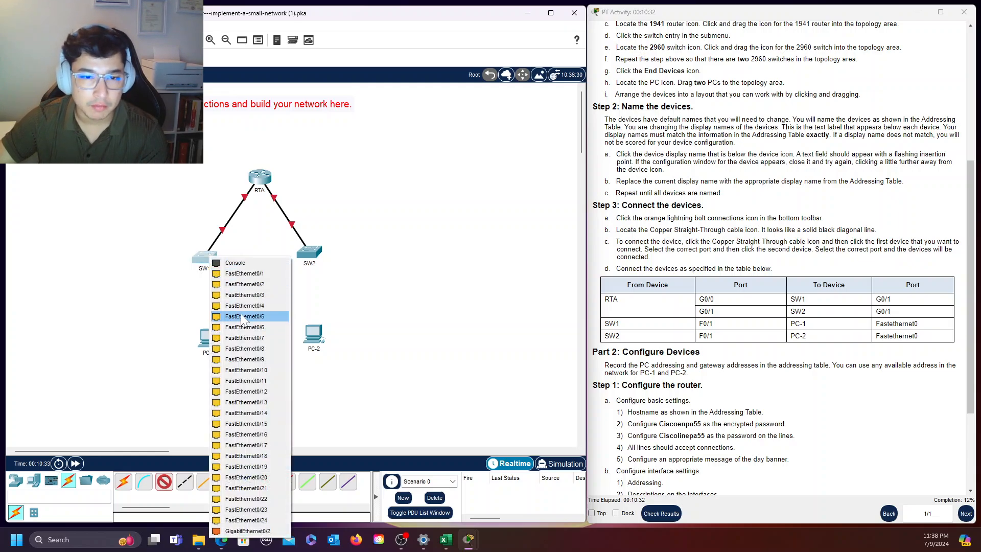
pyautogui.click(265, 275)
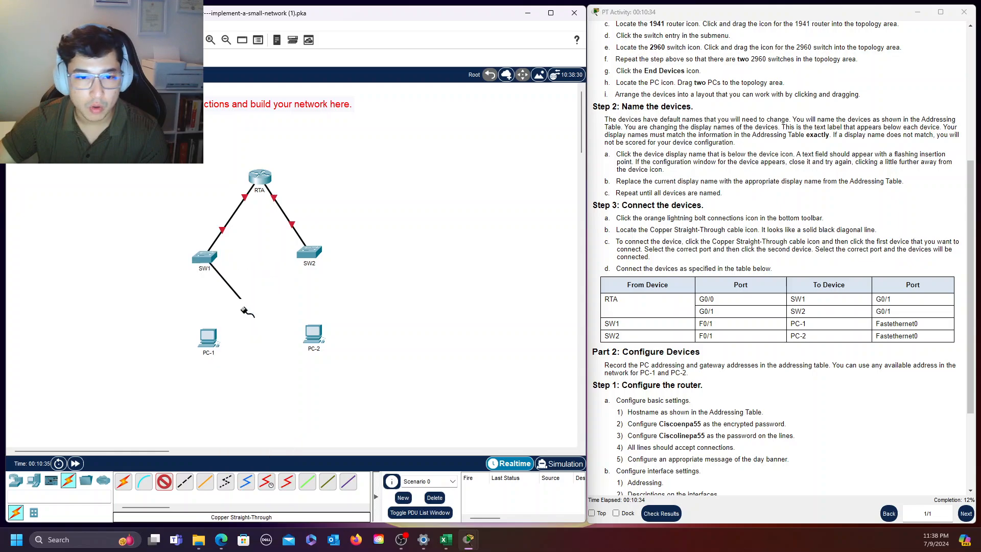
pyautogui.click(210, 340)
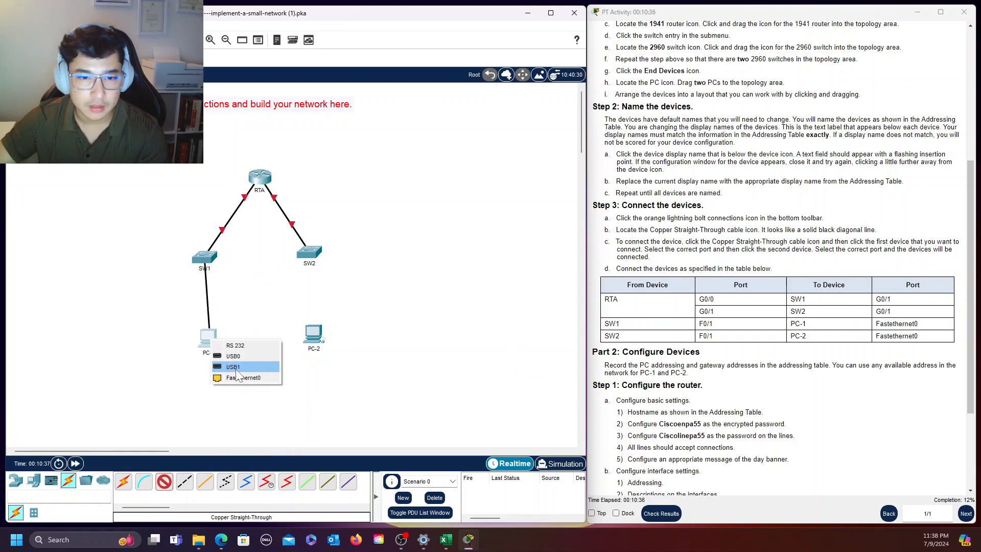
pyautogui.click(255, 363)
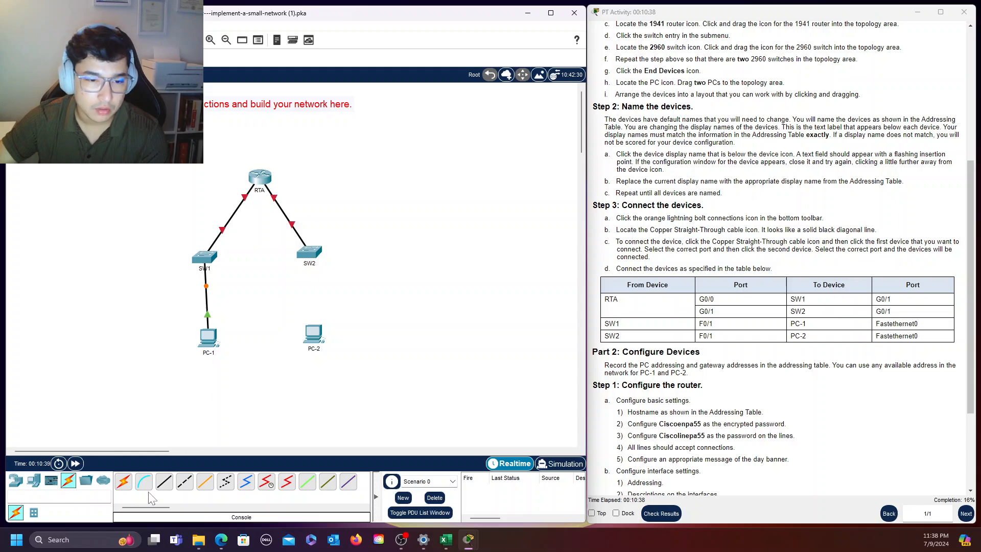
# Connect SW2's FastEthernet0/1 to PC-2's FastEthernet0 with a Copper Straight-Through cable
pyautogui.click(164, 481)
pyautogui.click(305, 256)
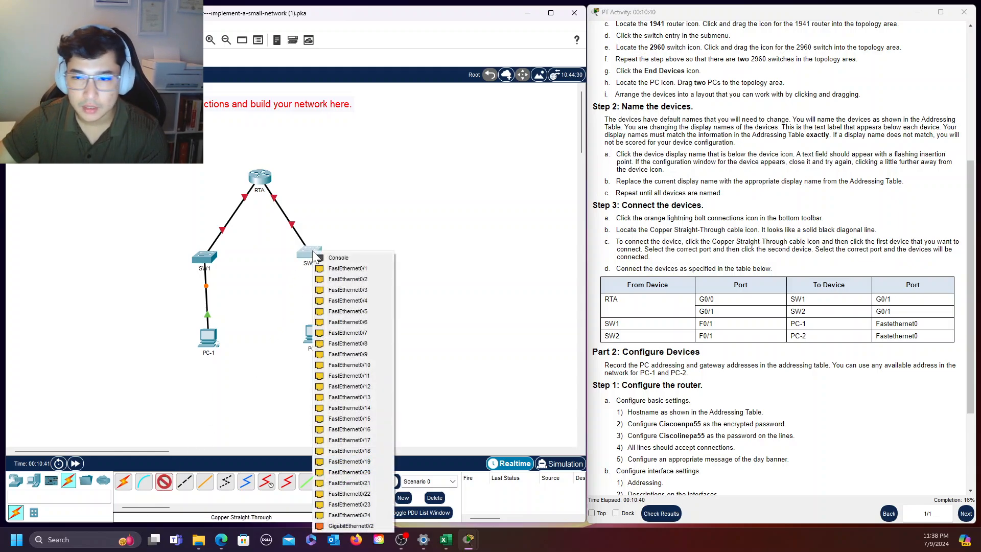
pyautogui.click(353, 270)
pyautogui.click(314, 335)
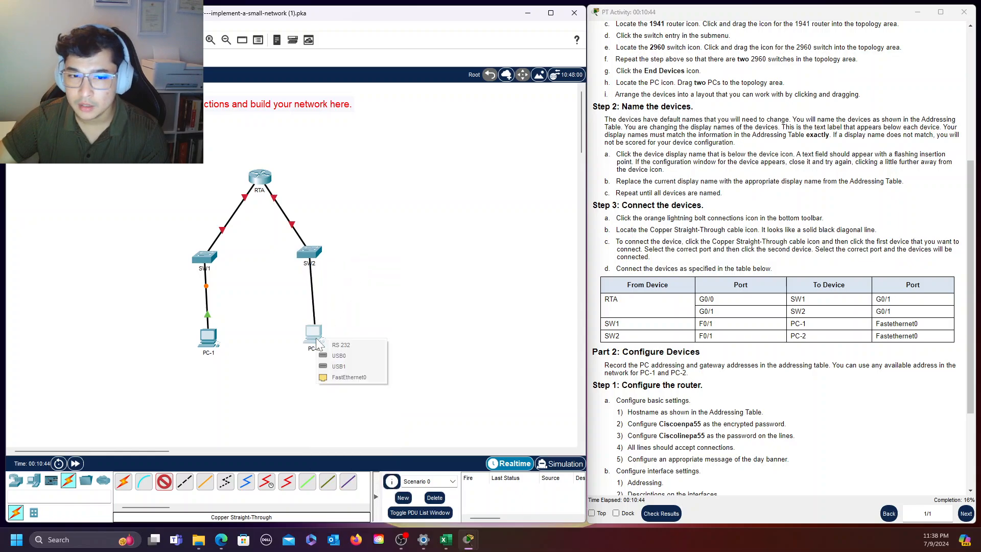
pyautogui.click(355, 377)
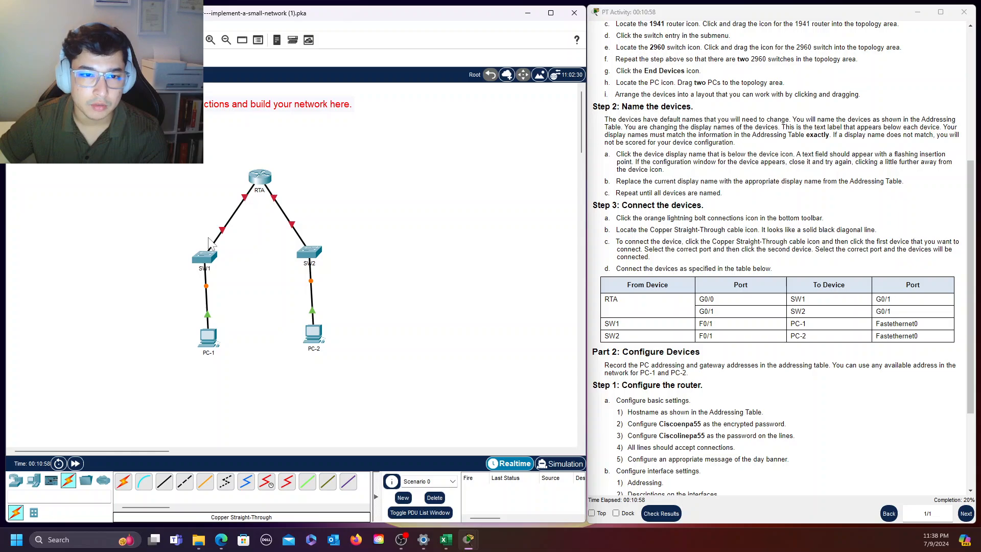
# Review the Part 2 device configuration instructions and start a session in RTA's command line, keeping the instructions uncovered
pyautogui.moveTo(276, 202)
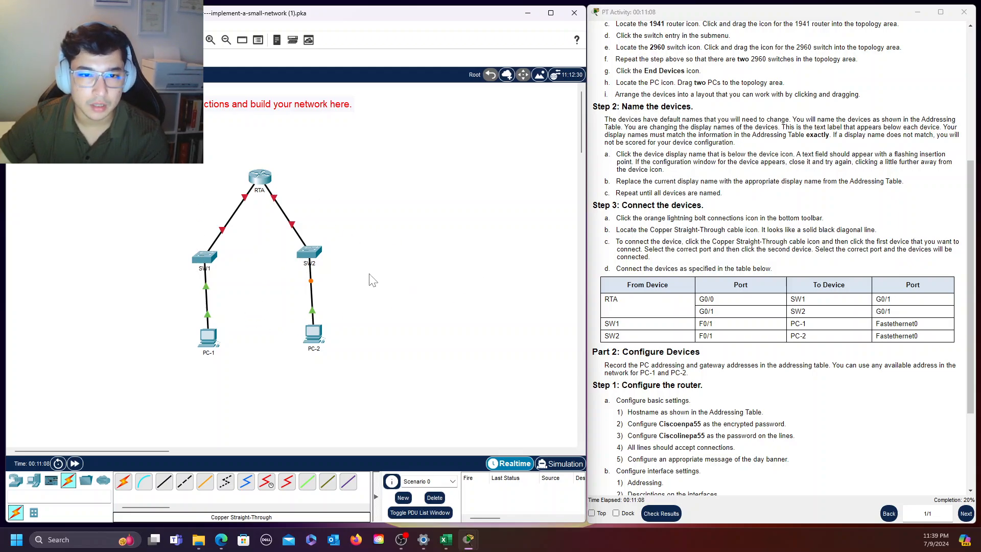
pyautogui.click(876, 408)
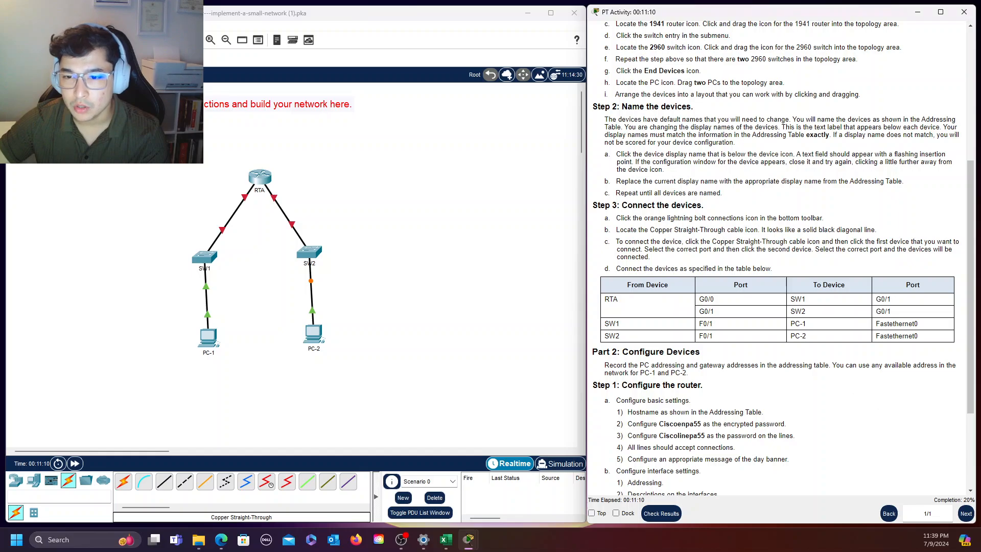
pyautogui.scroll(-3, 783, 257)
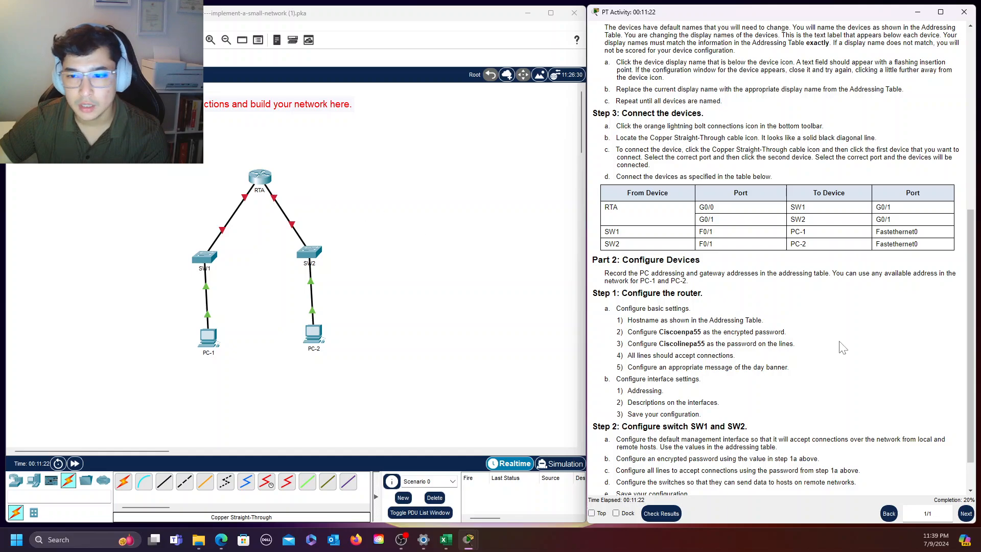
pyautogui.scroll(-1, 886, 312)
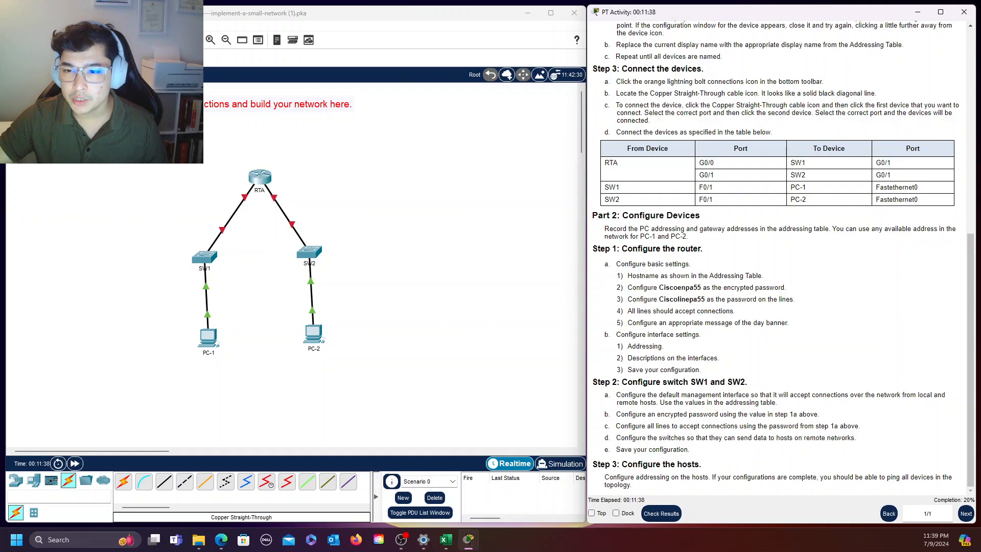
pyautogui.click(260, 178)
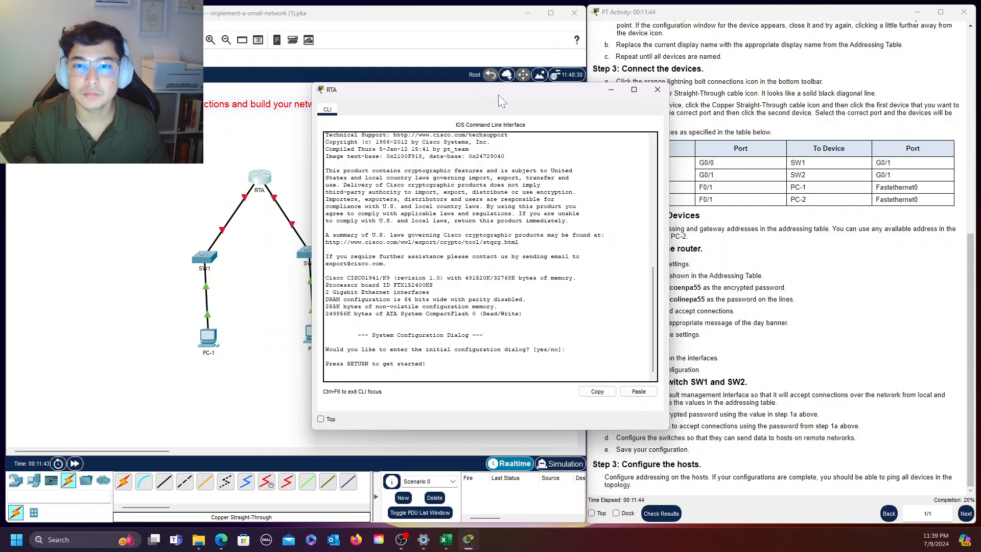
pyautogui.moveTo(498, 94); pyautogui.dragTo(422, 26)
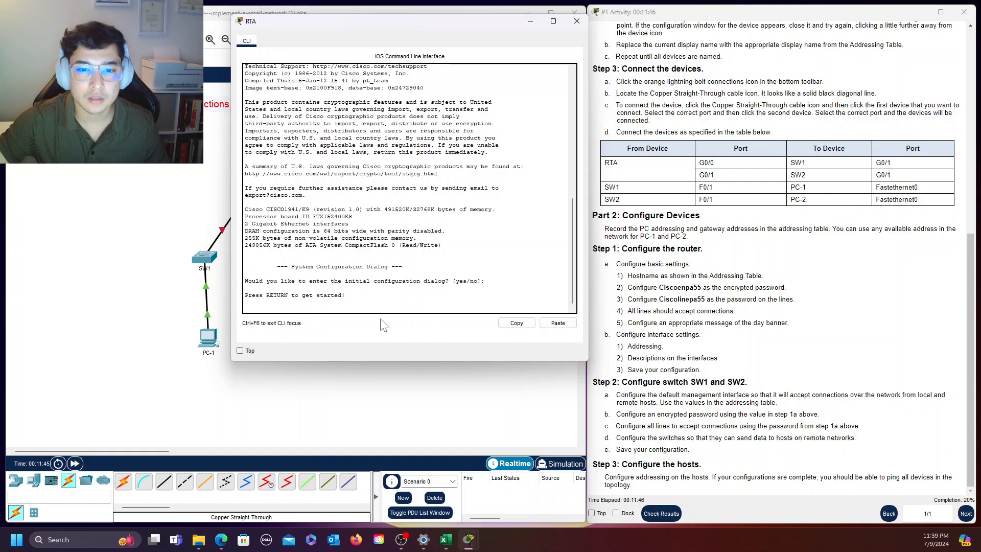
pyautogui.press('Return')
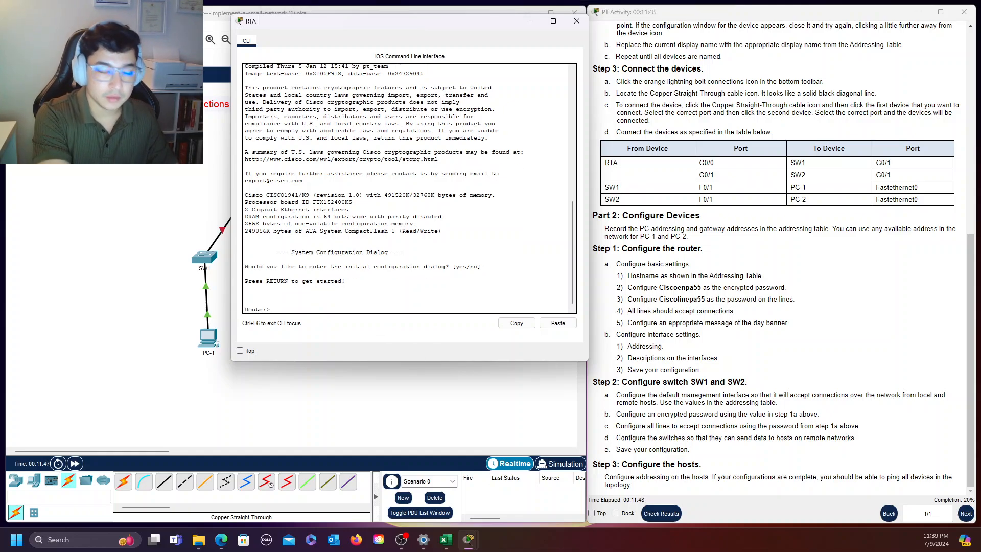
# Enter privileged EXEC mode on RTA with "enable" and global configuration mode with "config term"
pyautogui.write('enable')
pyautogui.press('Return')
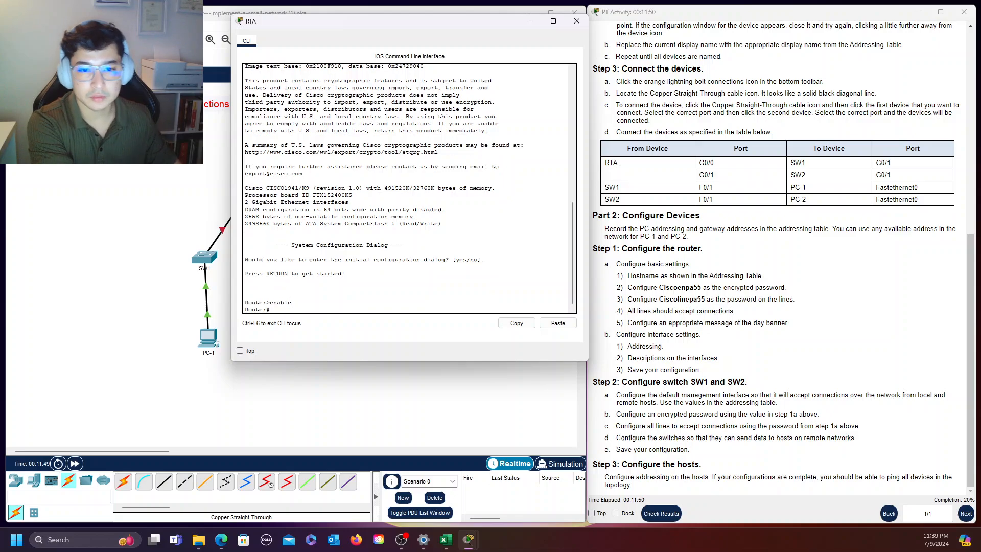
pyautogui.write('cof')
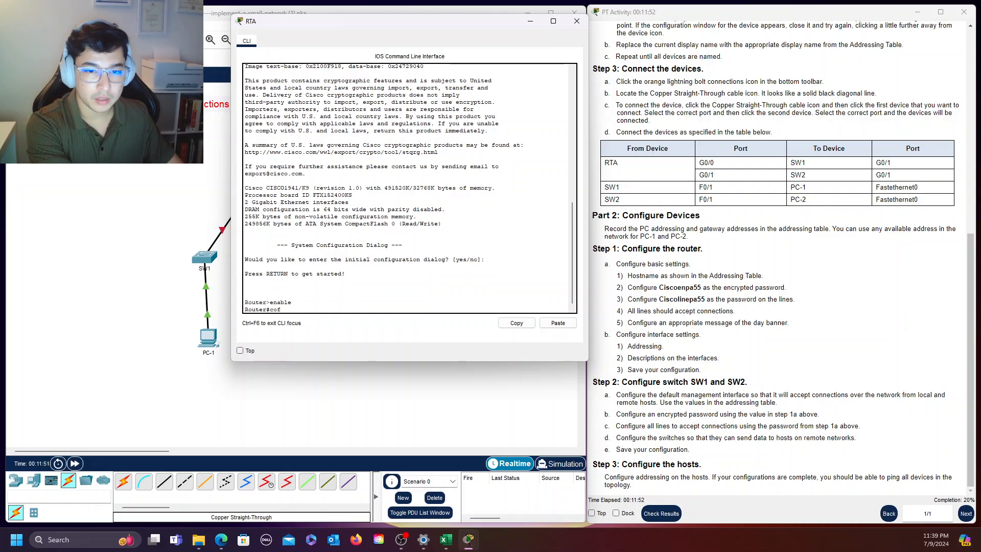
pyautogui.press('BackSpace')
pyautogui.press('BackSpace')
pyautogui.press('BackSpace')
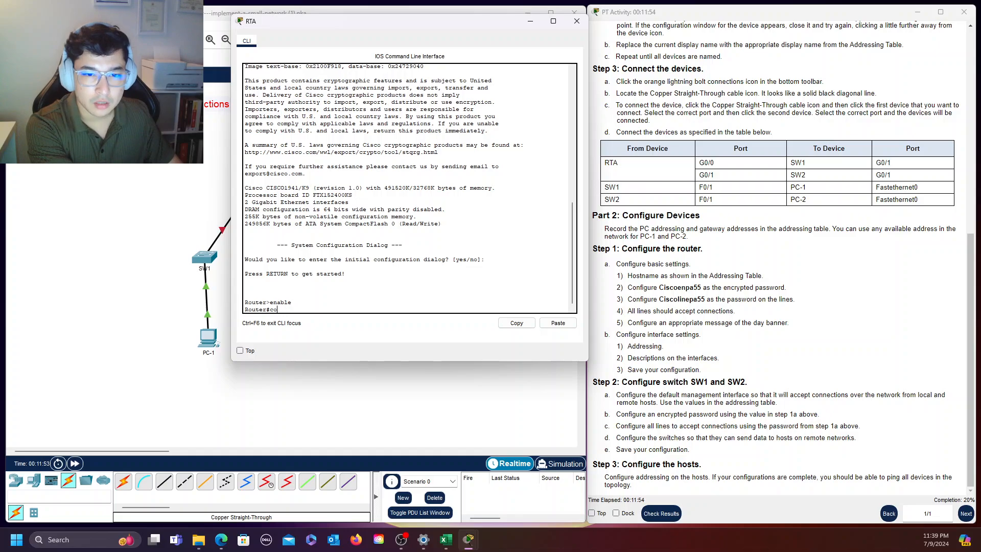
pyautogui.press('BackSpace')
pyautogui.write('ig t')
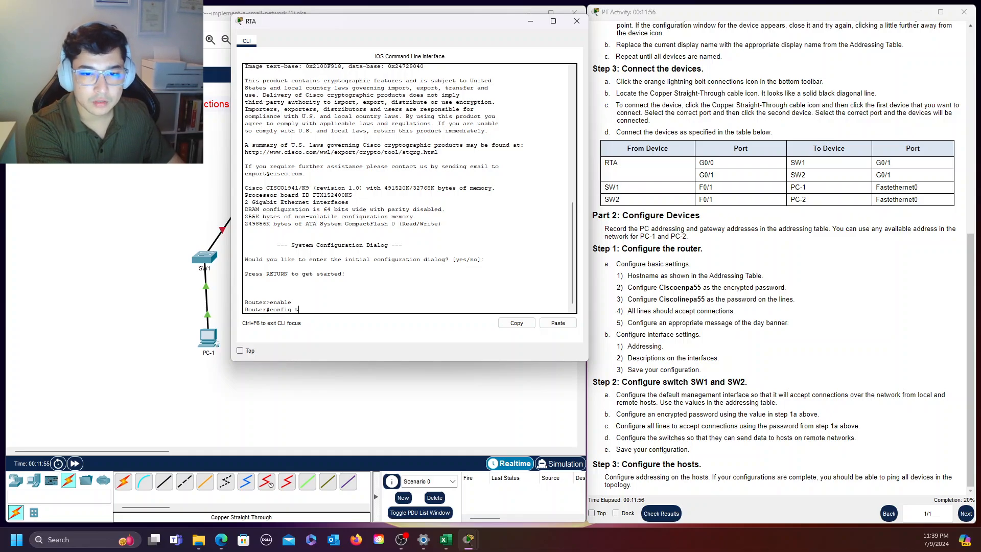
pyautogui.write('erm')
pyautogui.press('Return')
# Set the router's hostname to RTA in global configuration mode
pyautogui.write('hostb')
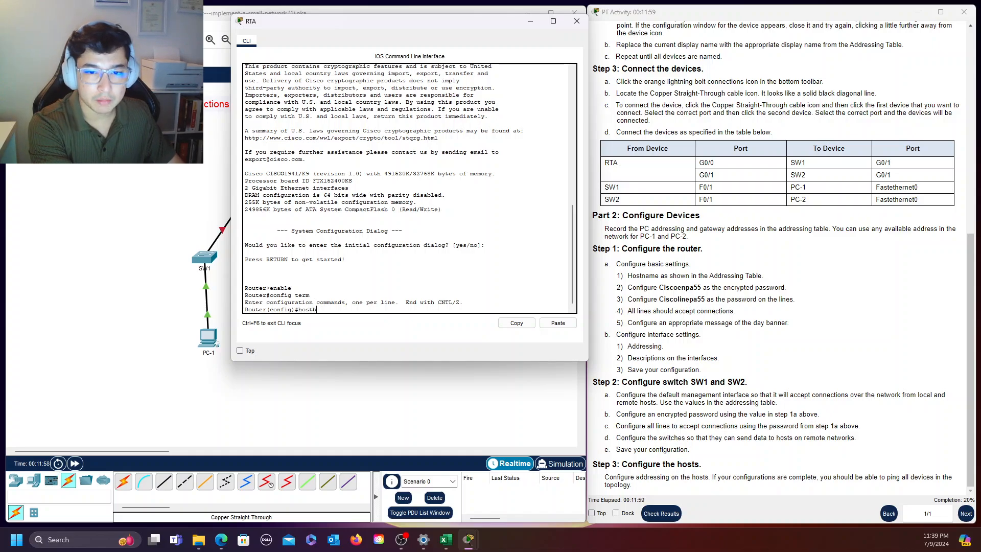
pyautogui.press('BackSpace')
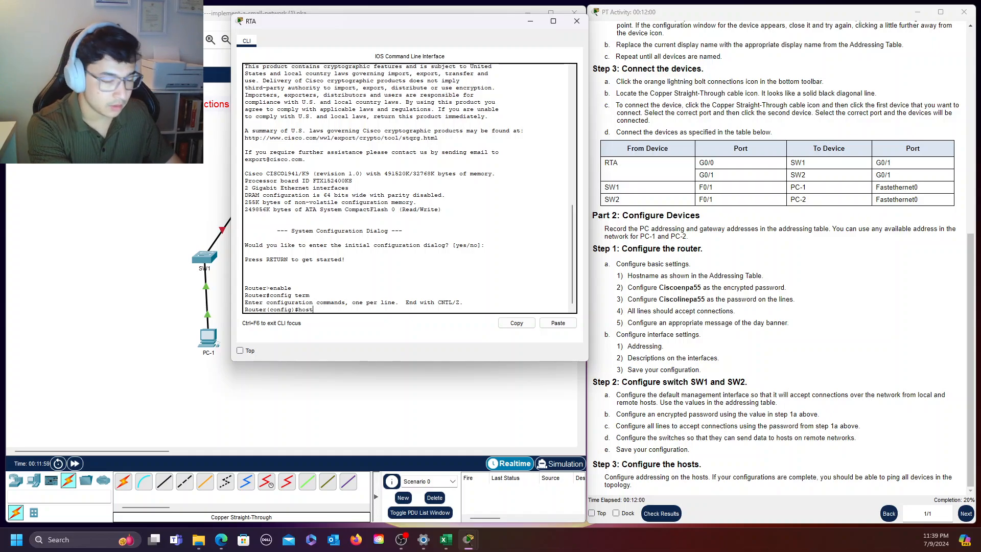
pyautogui.write('name R')
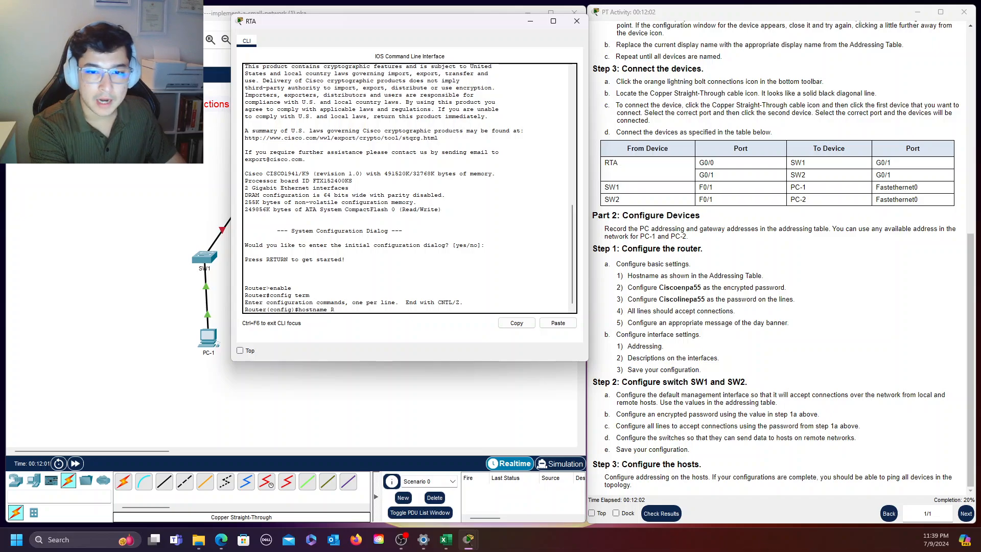
pyautogui.write('TA')
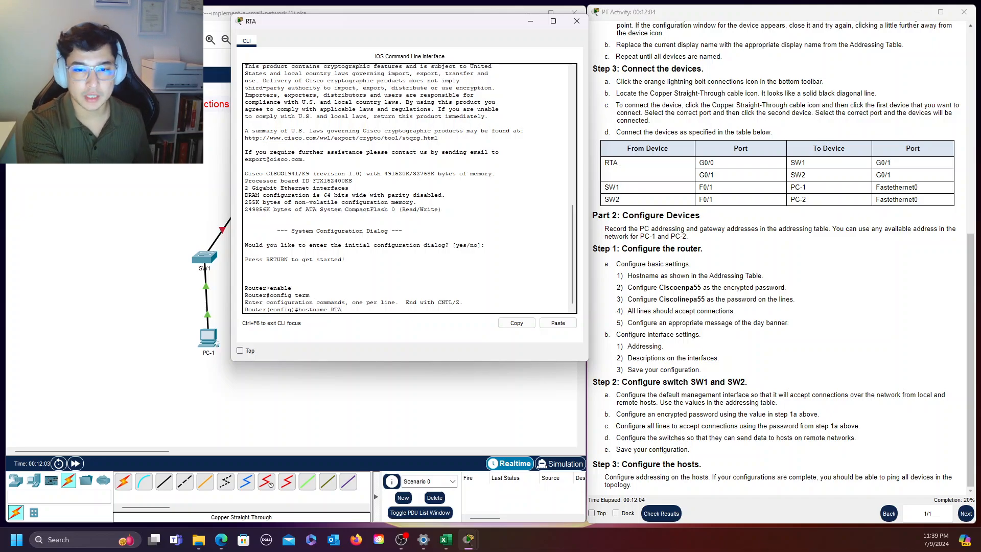
pyautogui.press('Return')
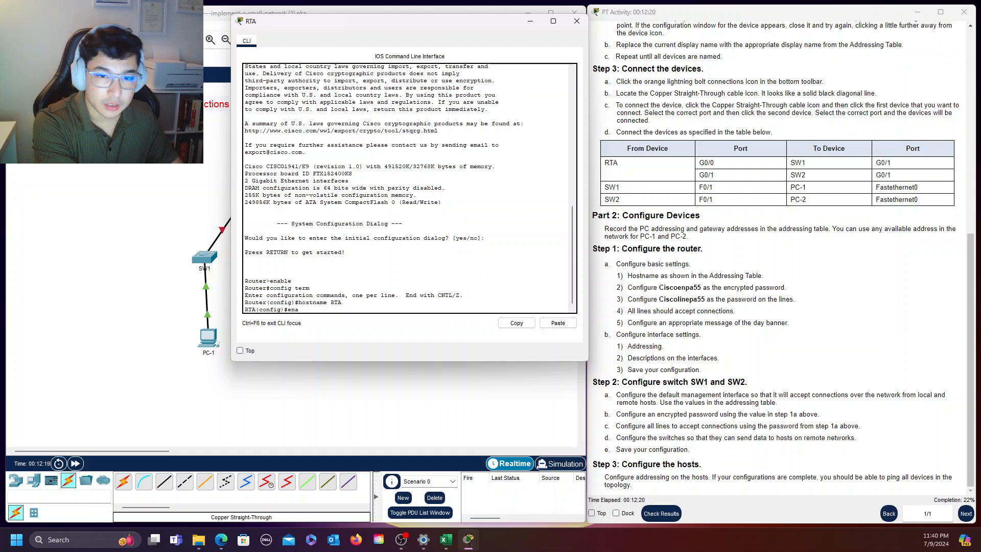
# Configure the encrypted privileged EXEC password on RTA with "enable secret", using the encrypted password given in the instructions
pyautogui.write('enable')
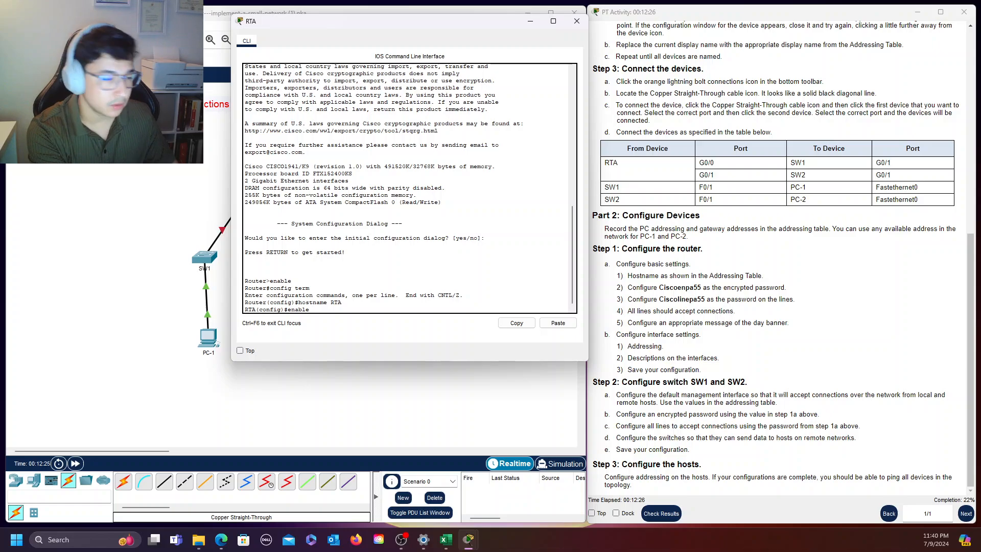
pyautogui.write('secret')
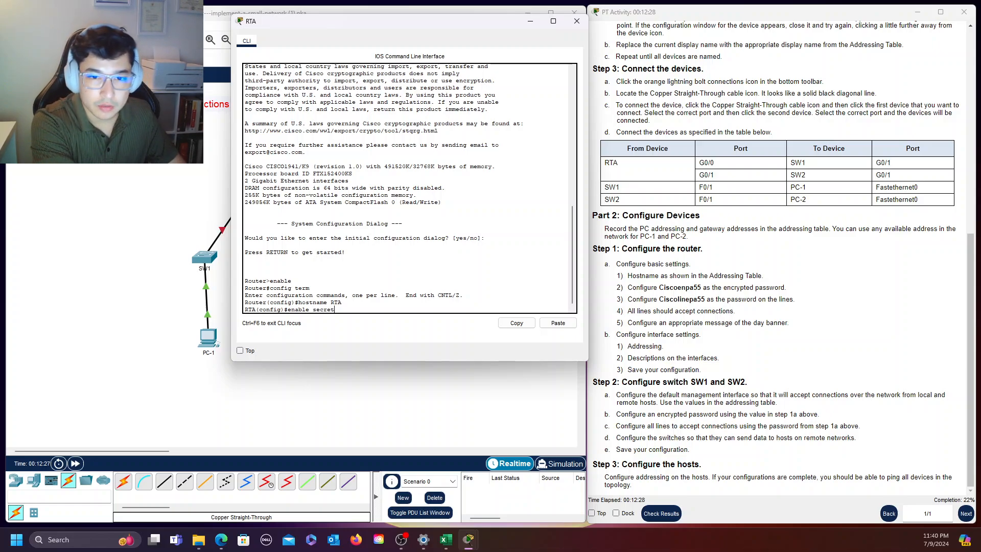
pyautogui.write(' Ciscoen')
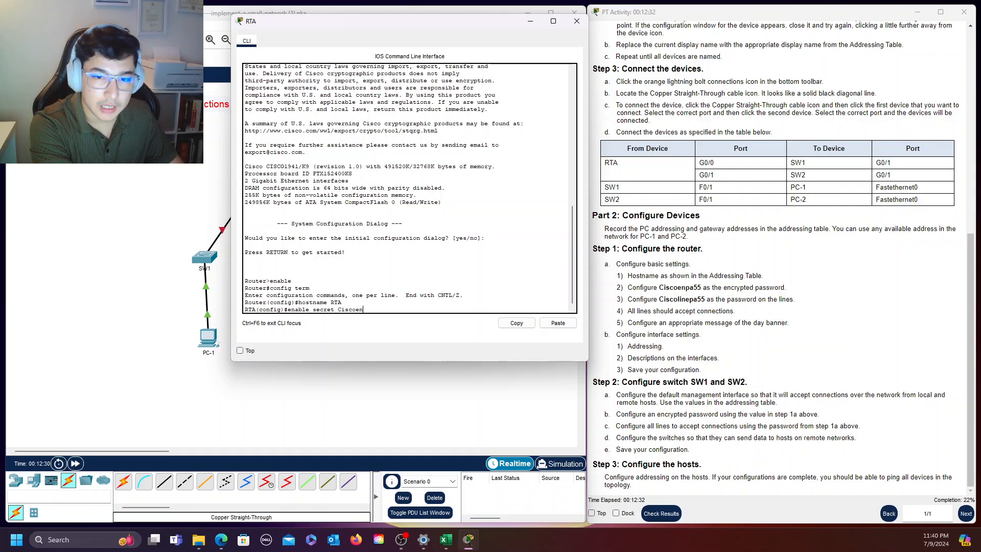
pyautogui.write('pa55')
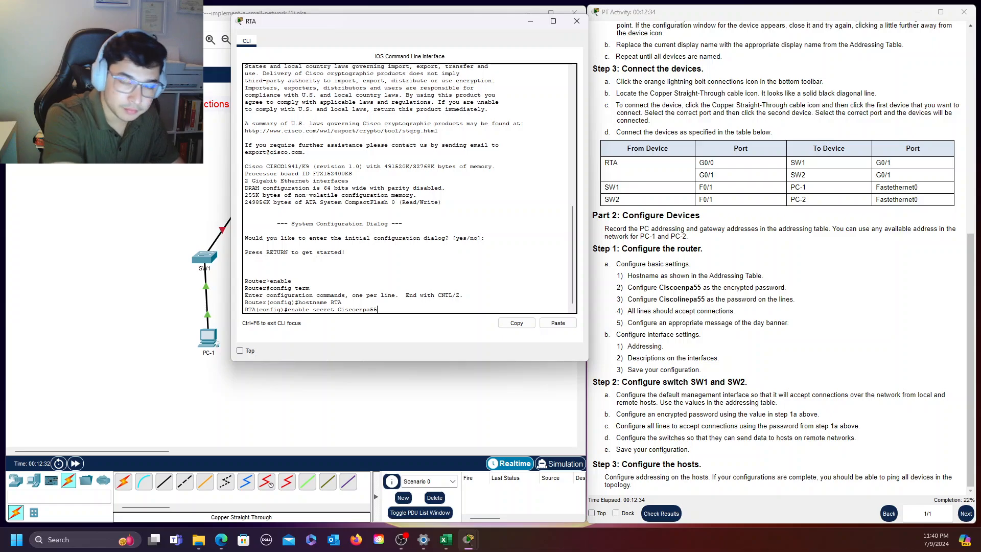
pyautogui.press('Return')
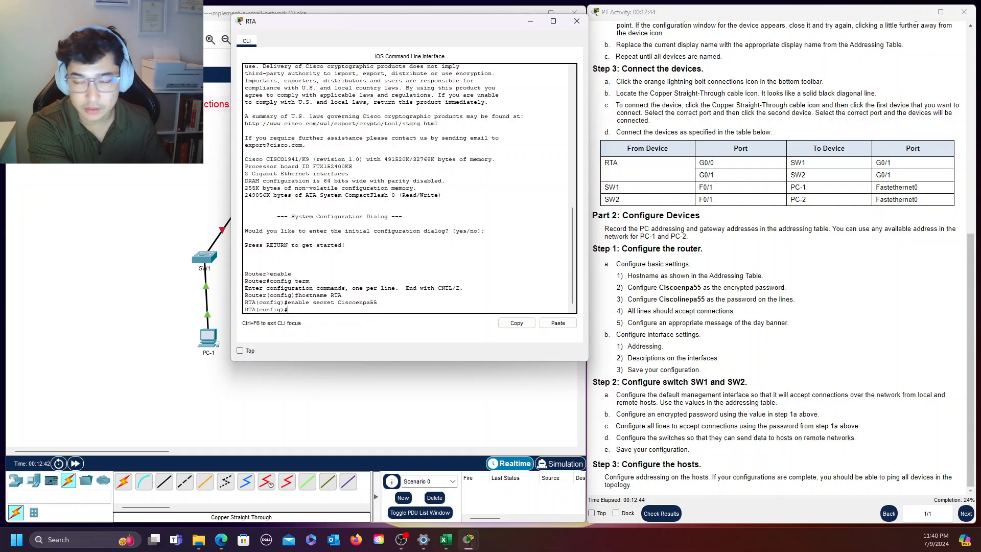
# Set the line password from the instructions on RTA's "line console 0", enable login, and return to global configuration mode
pyautogui.write('line')
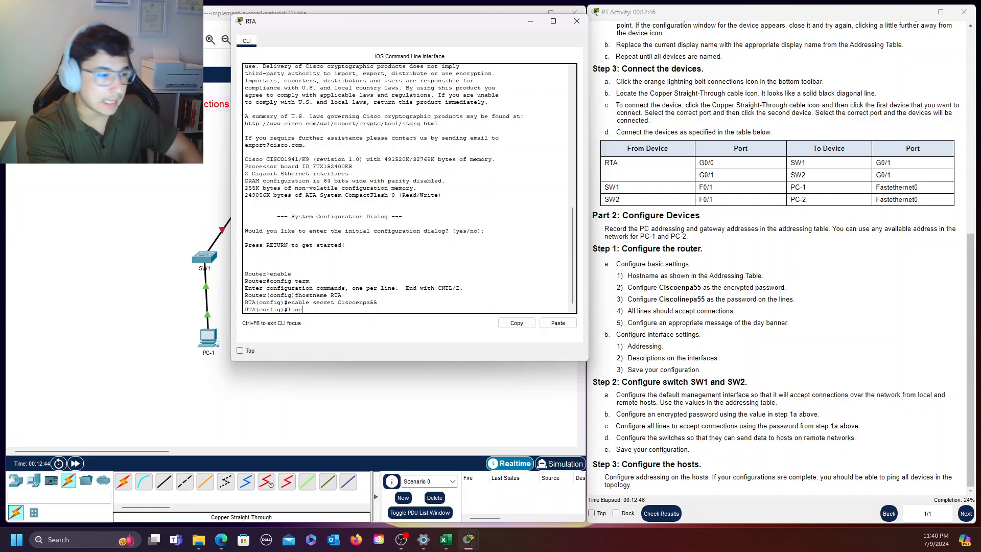
pyautogui.write(' console 0')
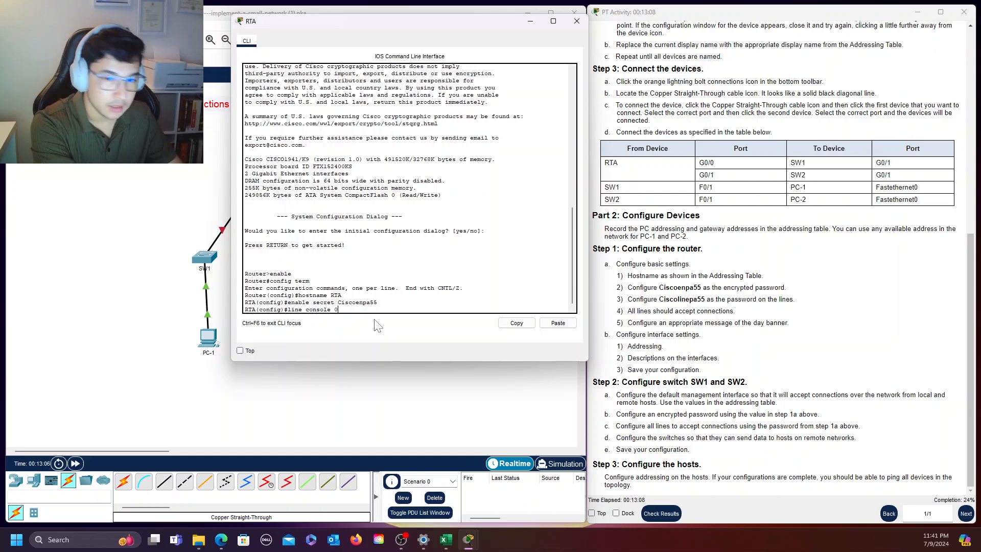
pyautogui.press('Return')
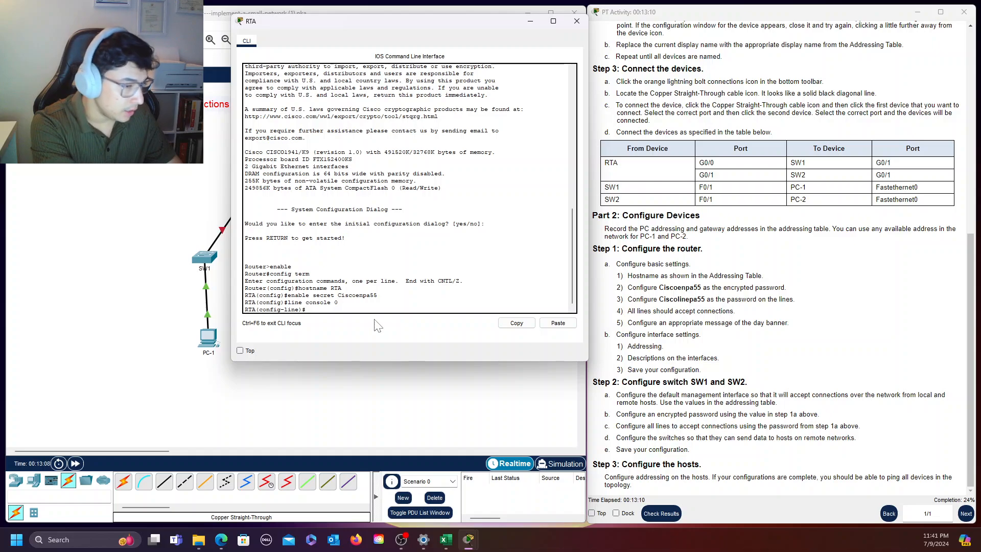
pyautogui.write('passwor')
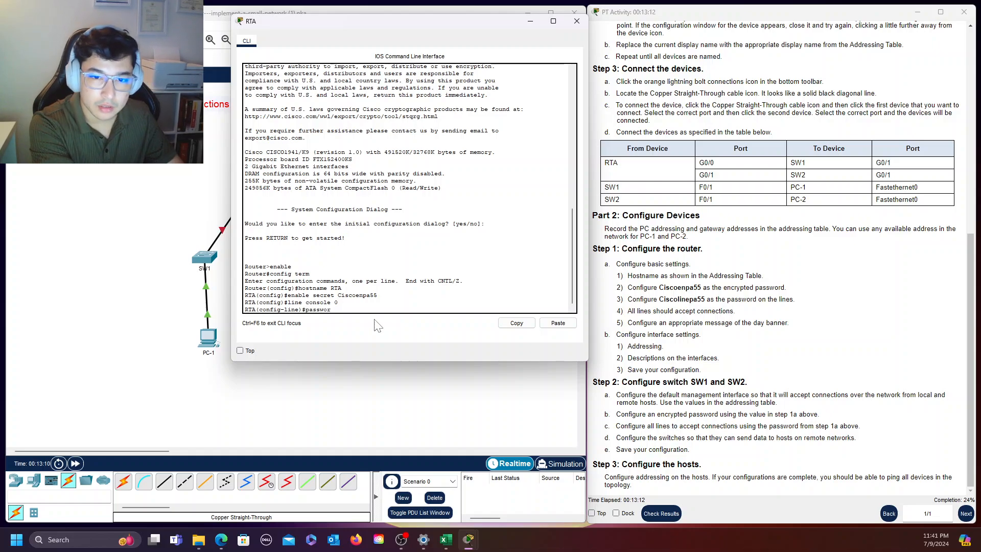
pyautogui.write('d Cisco')
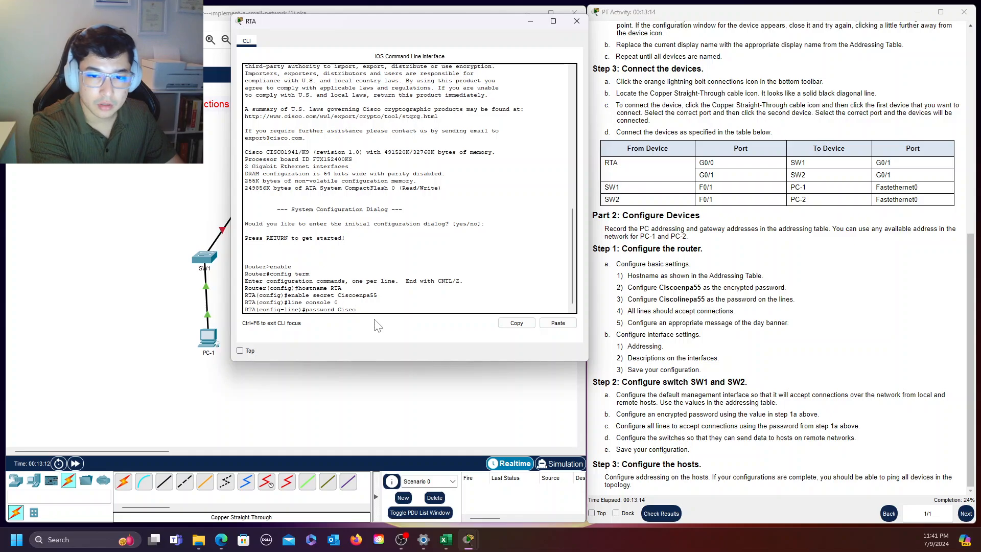
pyautogui.write('linepa55')
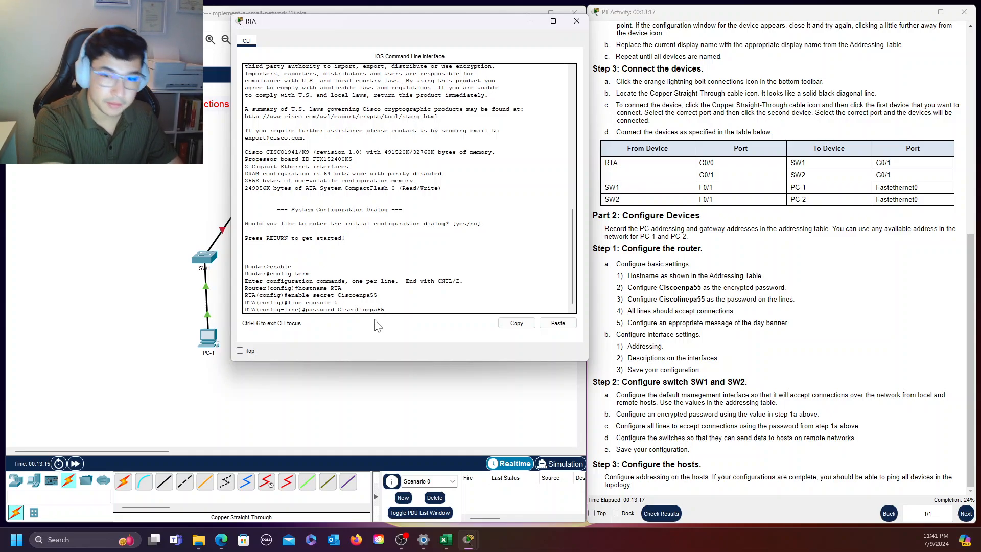
pyautogui.press('Return')
pyautogui.write('login')
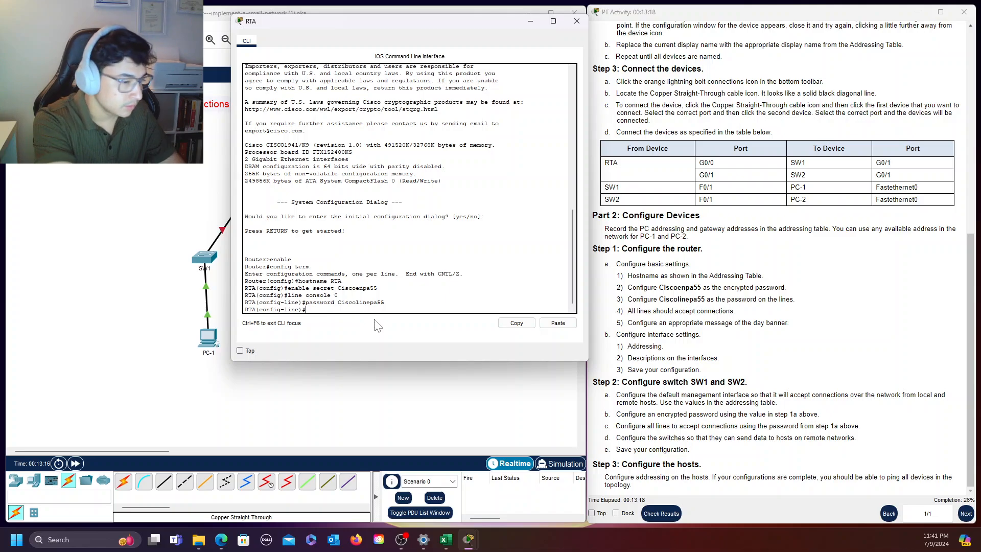
pyautogui.press('Return')
pyautogui.write('exit')
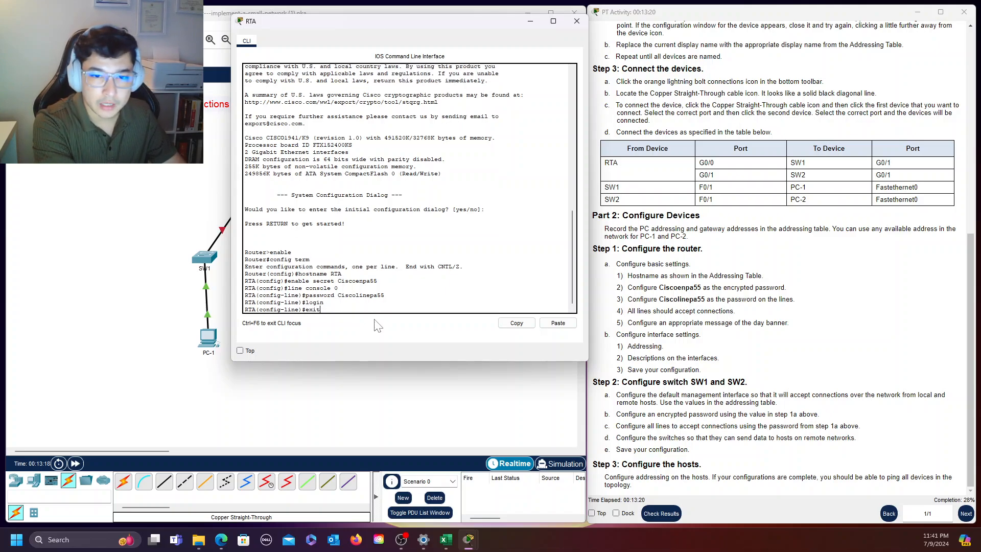
pyautogui.press('Return')
pyautogui.press('Return')
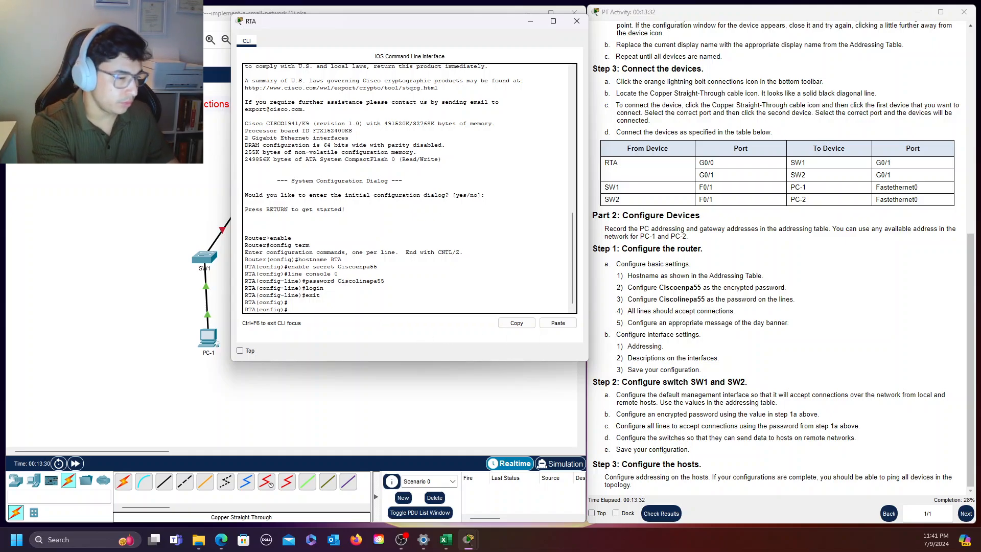
# Set the line password from the instructions on RTA's "line vty 0 4", enable login, and return to global configuration mode
pyautogui.write('line')
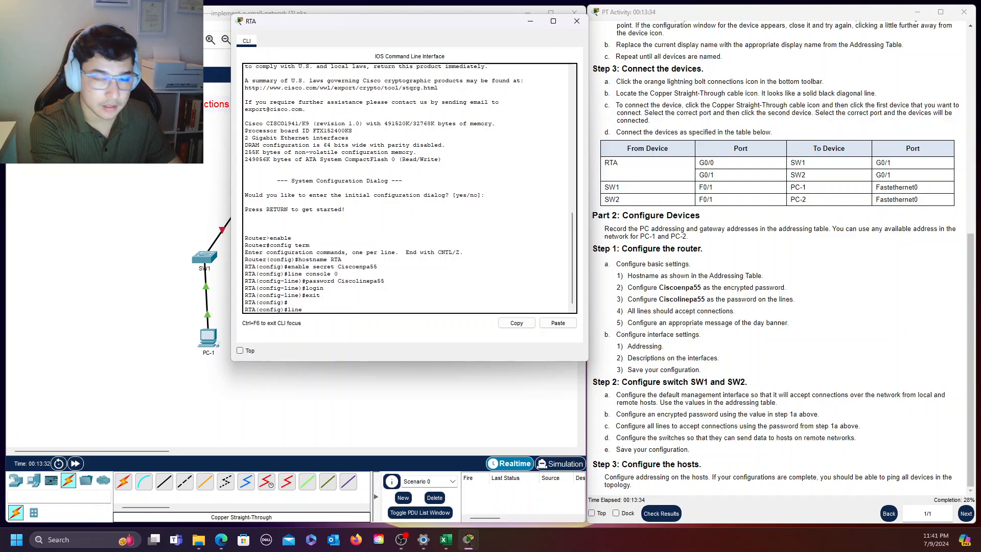
pyautogui.write(' vty')
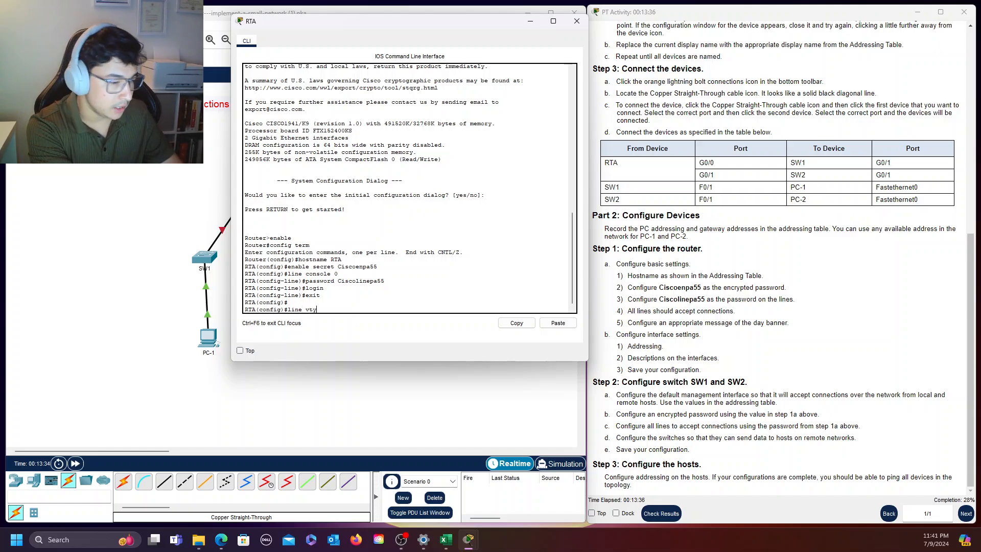
pyautogui.write(' 0 4')
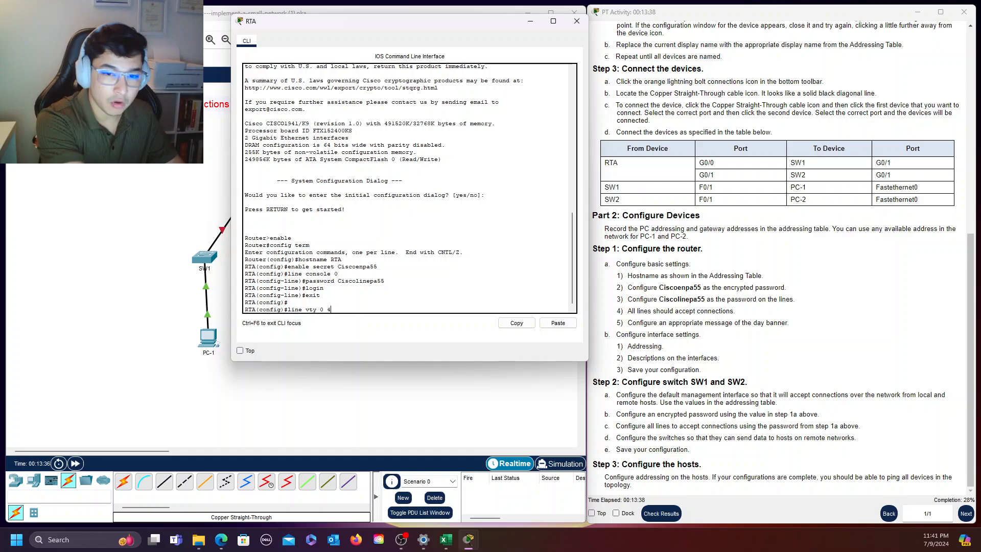
pyautogui.press('Return')
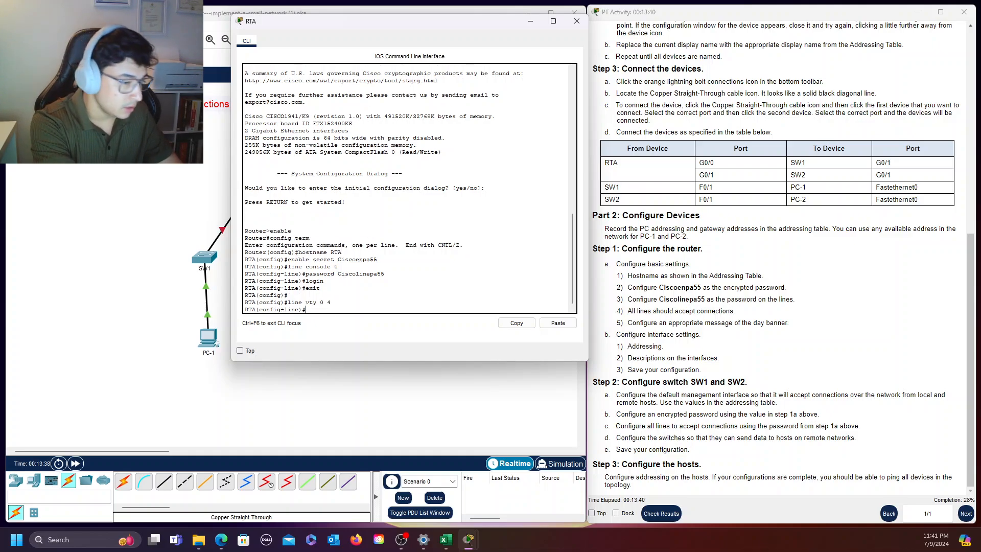
pyautogui.write('password ')
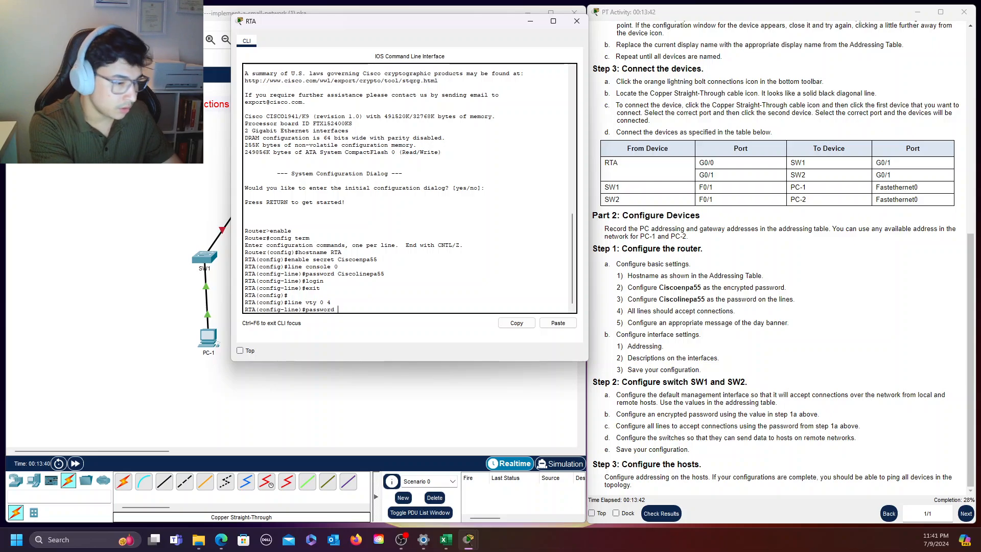
pyautogui.write('Ciscol')
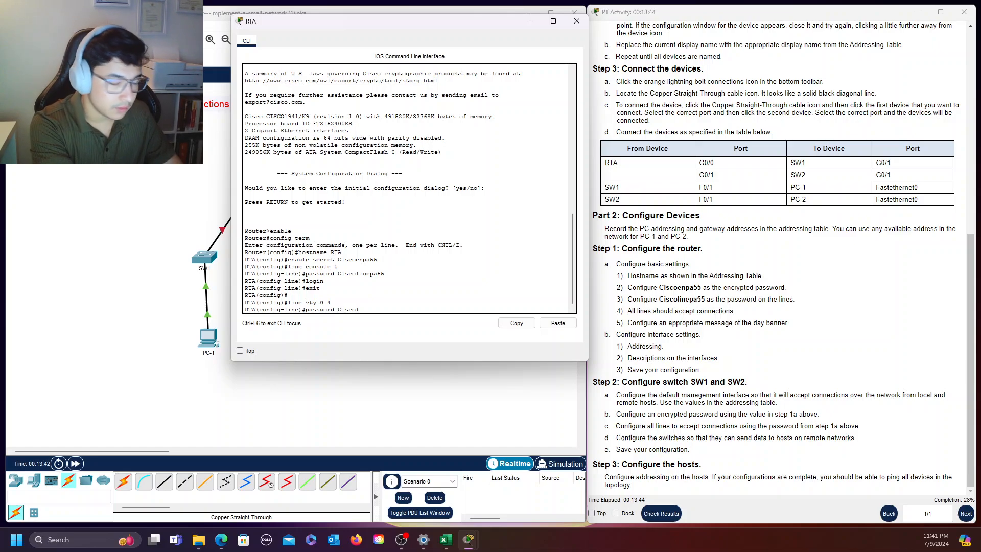
pyautogui.write('inepa')
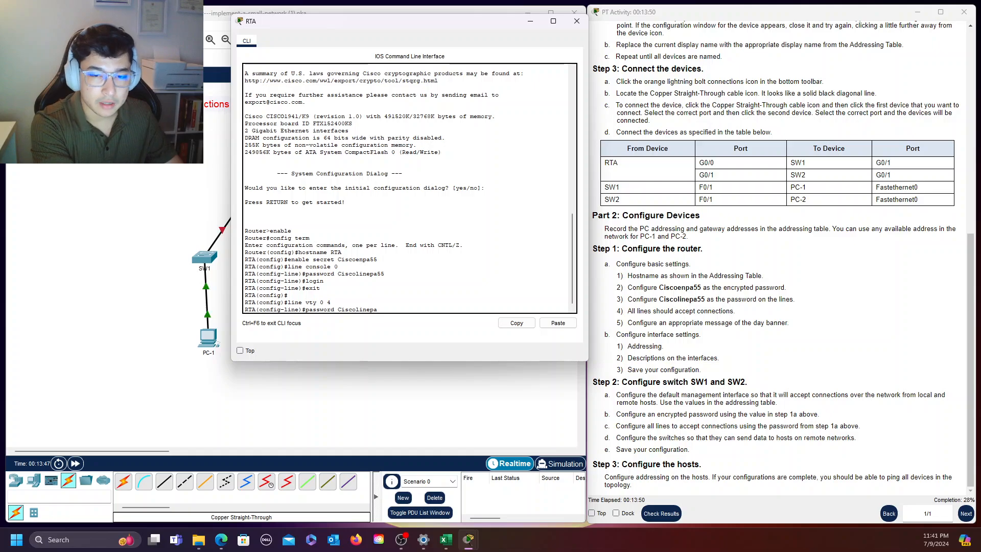
pyautogui.write('55')
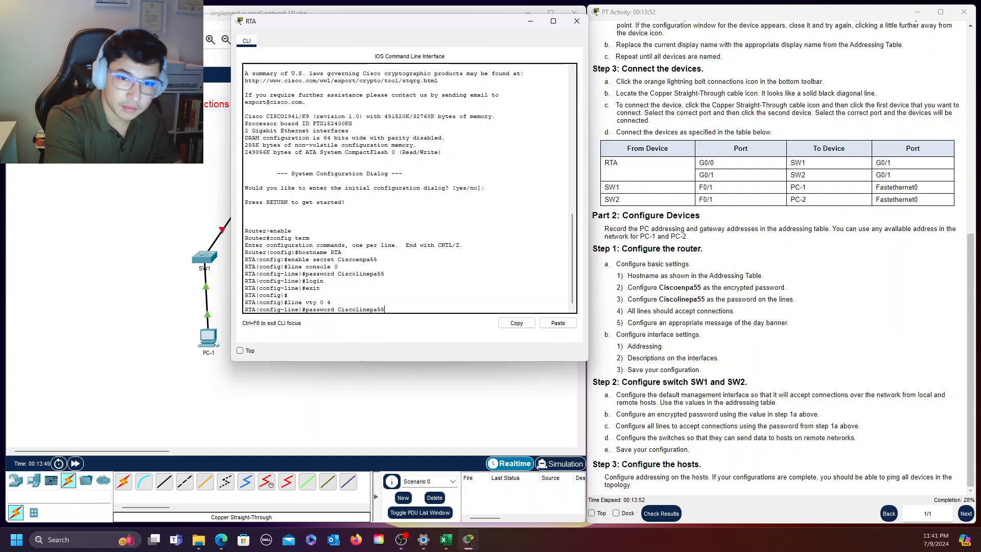
pyautogui.press('Return')
pyautogui.write('login')
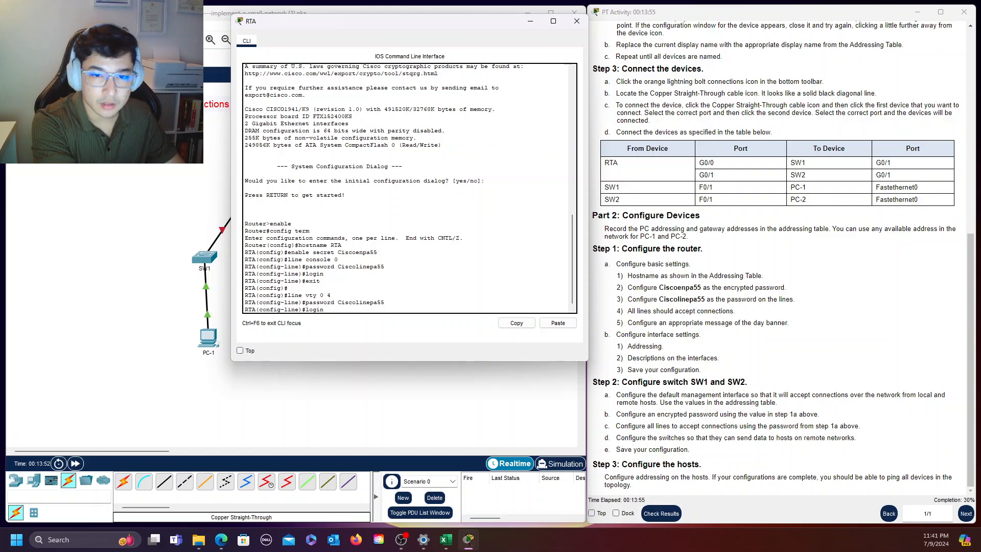
pyautogui.press('Return')
pyautogui.write('exit')
pyautogui.press('Return')
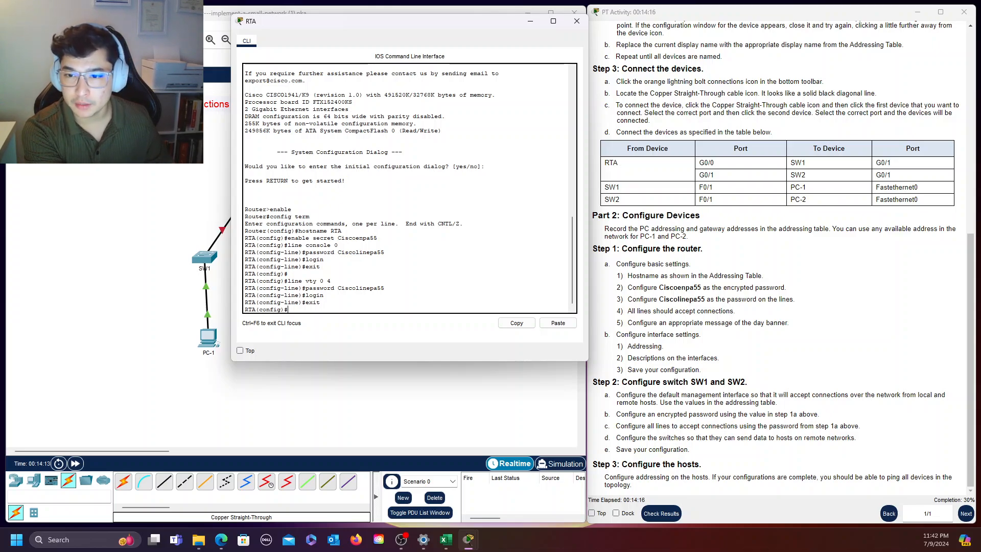
# Encrypt RTA's plain-text passwords with the "service password-encryption" command
pyautogui.write('seri')
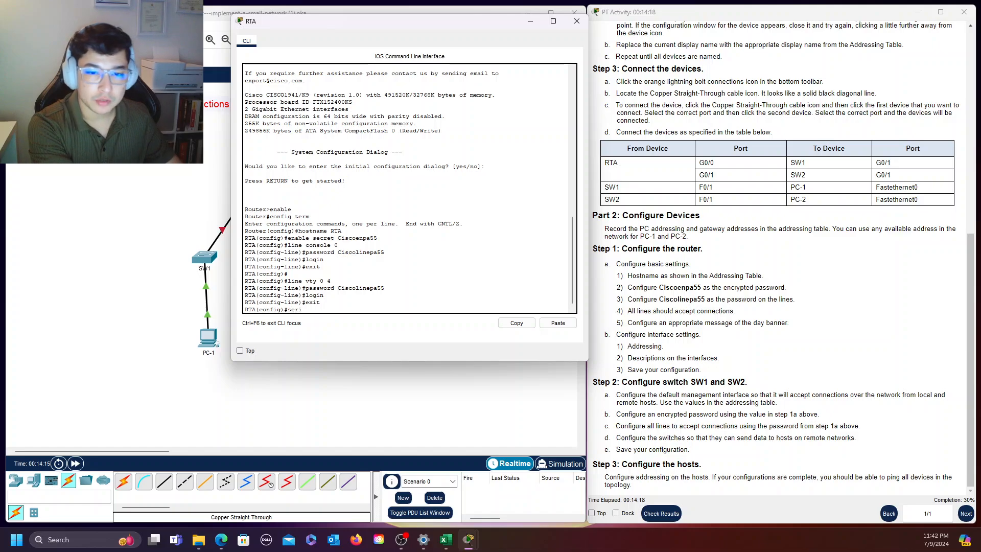
pyautogui.write('ice password')
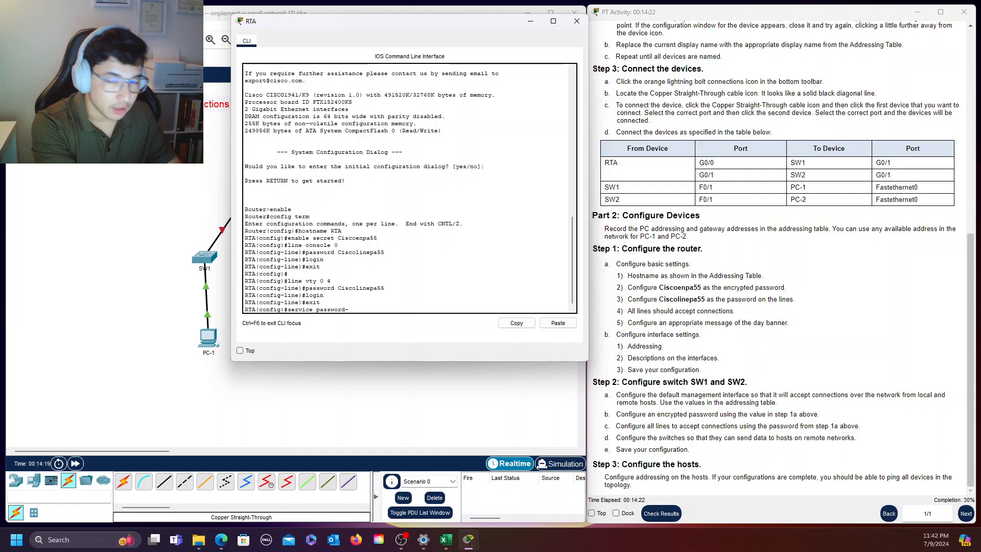
pyautogui.write('-encryption')
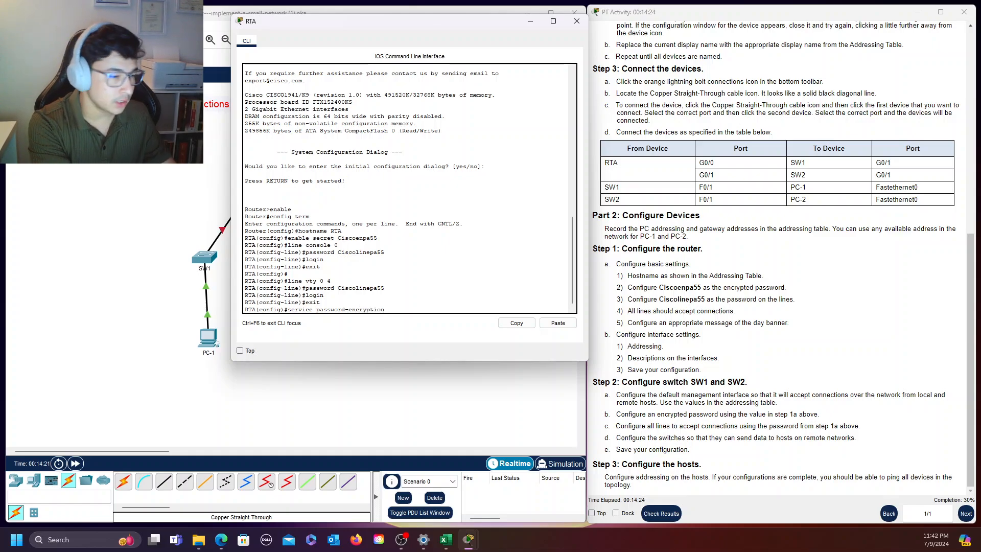
pyautogui.press('Return')
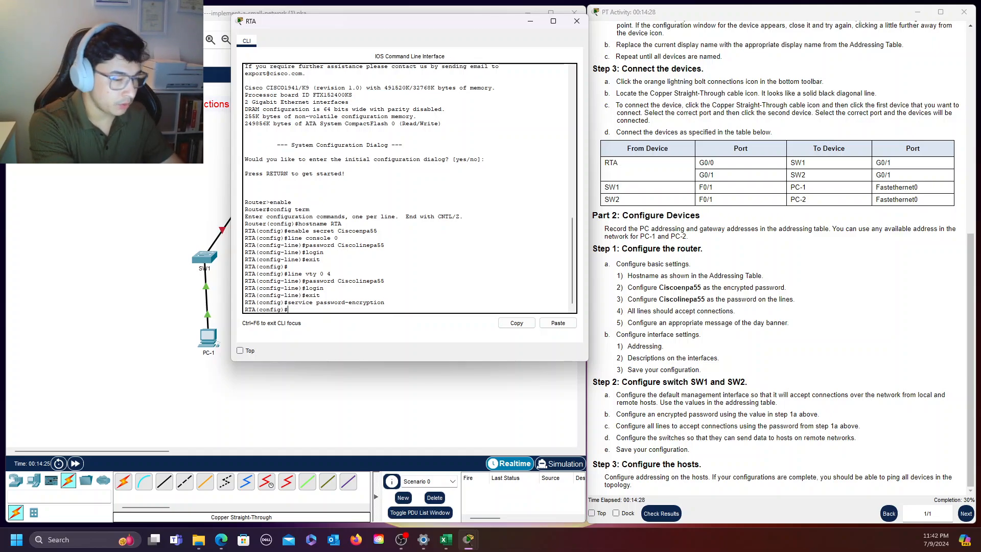
pyautogui.write('banner motd')
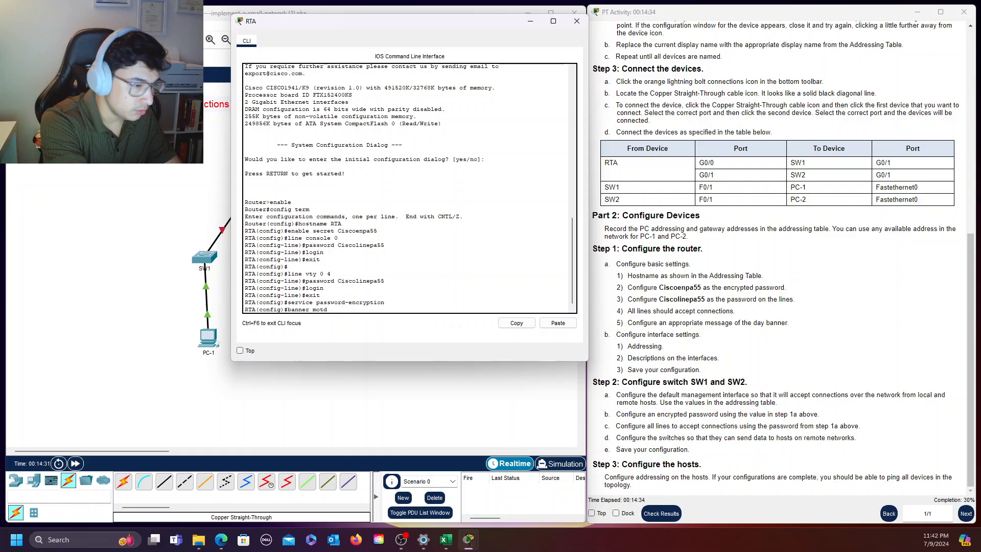
pyautogui.press('Return')
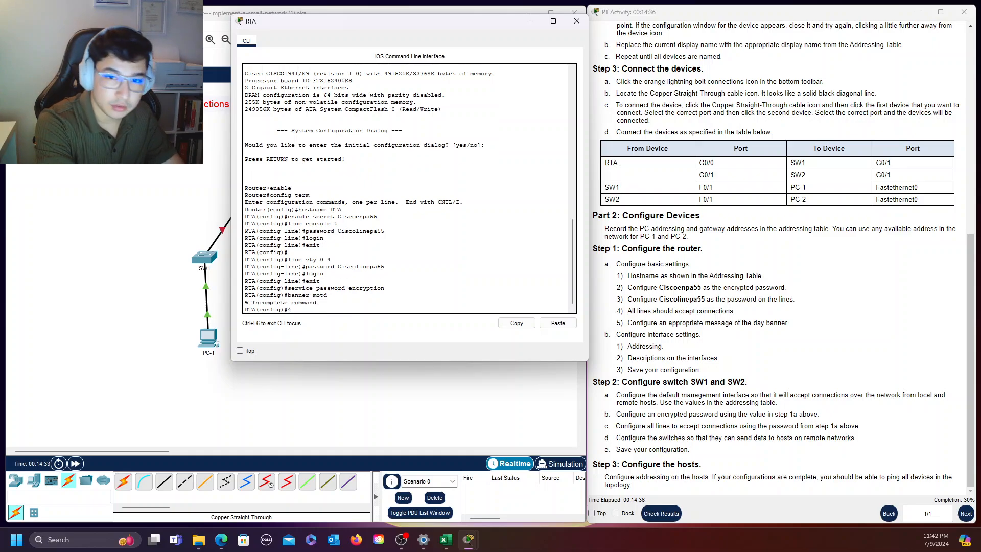
pyautogui.write('4')
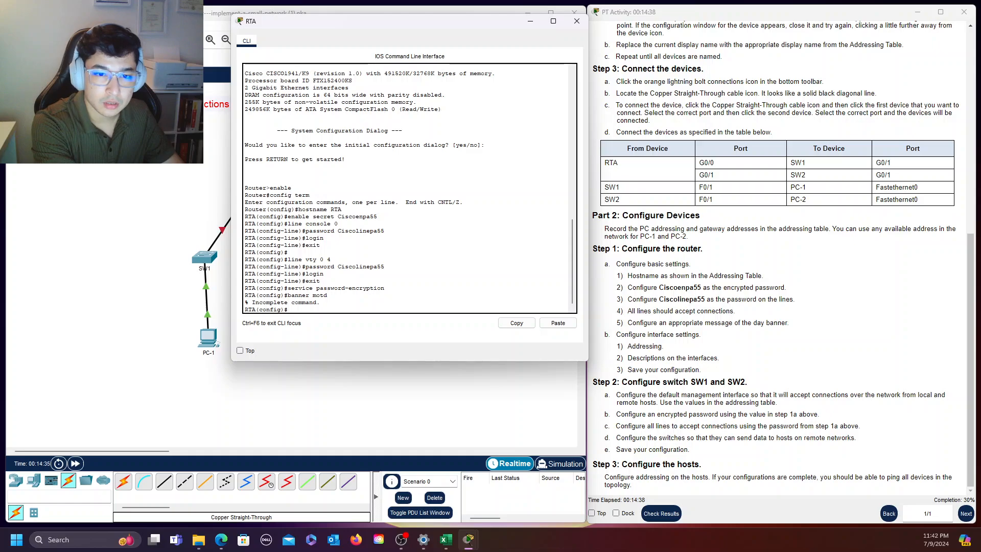
pyautogui.write(' ba')
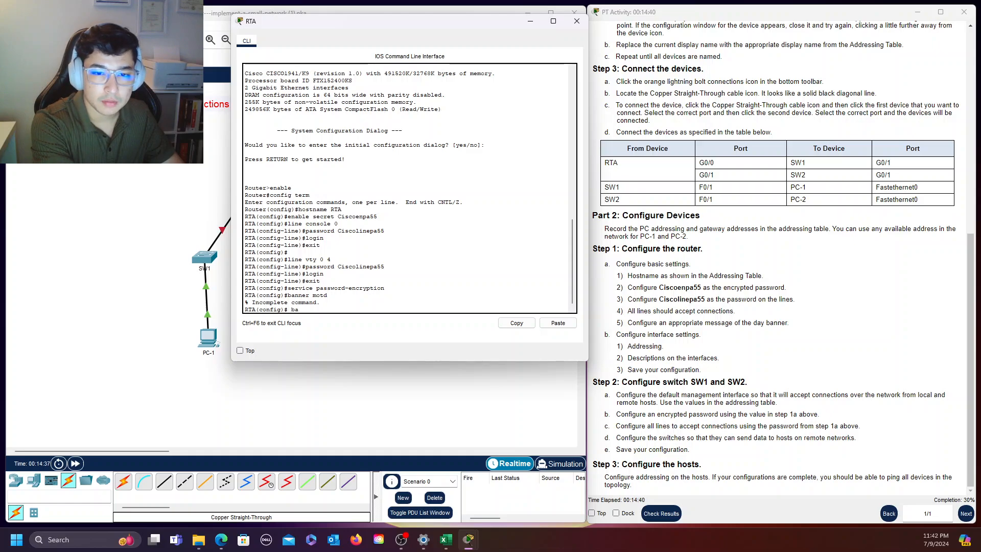
pyautogui.write('nner motd')
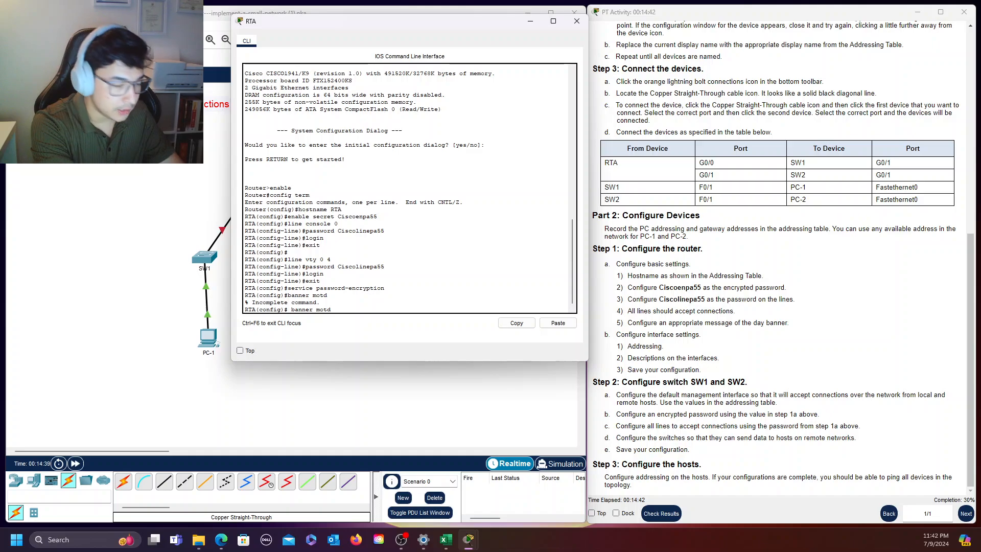
pyautogui.write(' #')
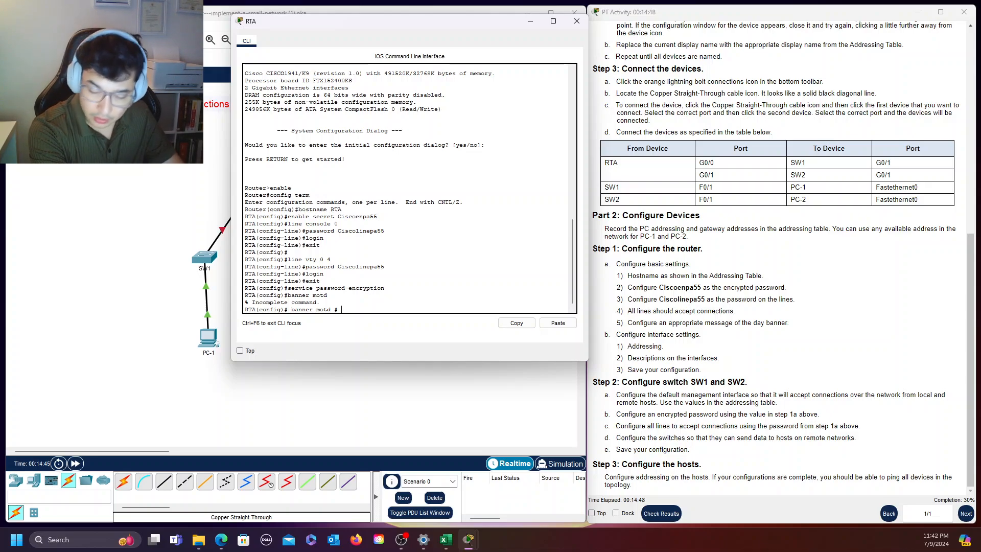
pyautogui.write(' Una')
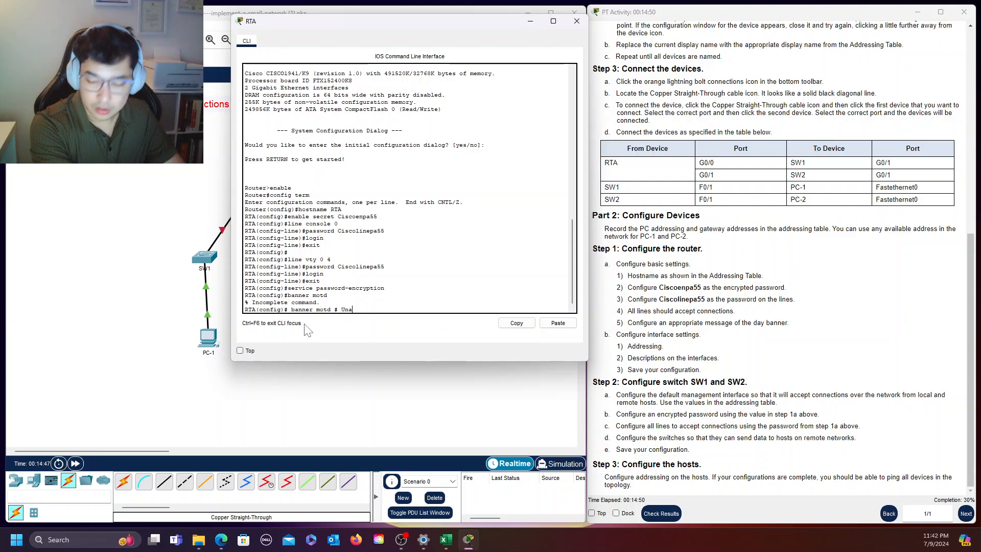
pyautogui.write('uthori')
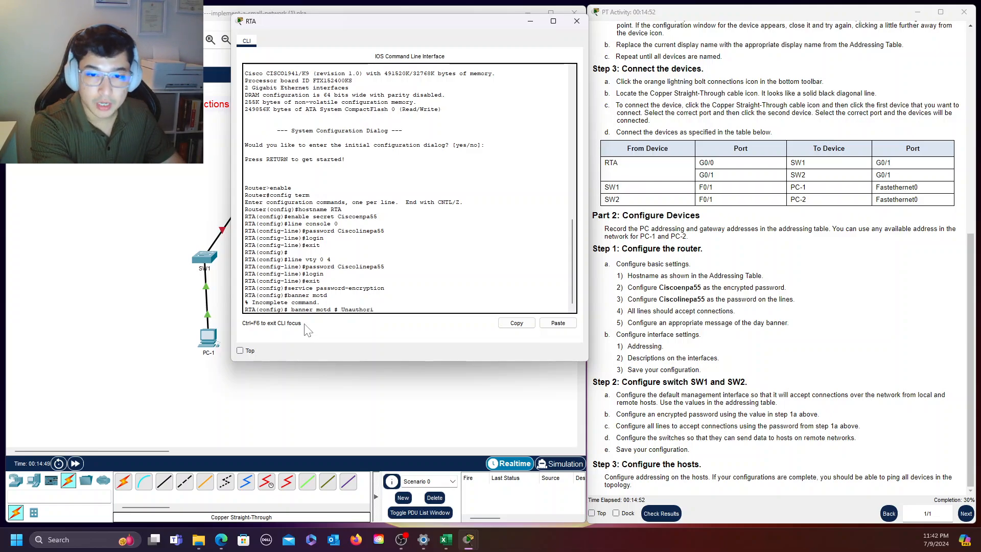
pyautogui.write('zed access is st')
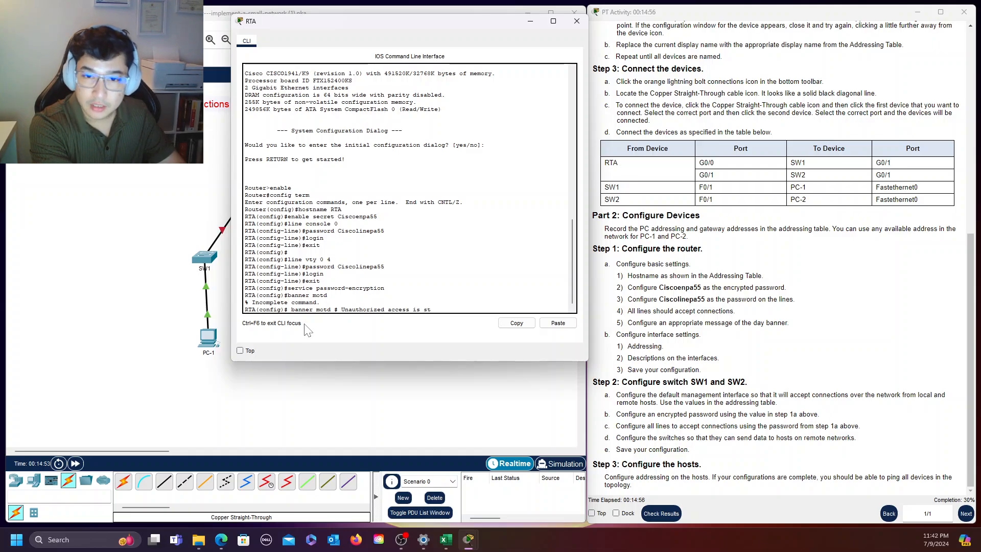
pyautogui.write('rictly probh')
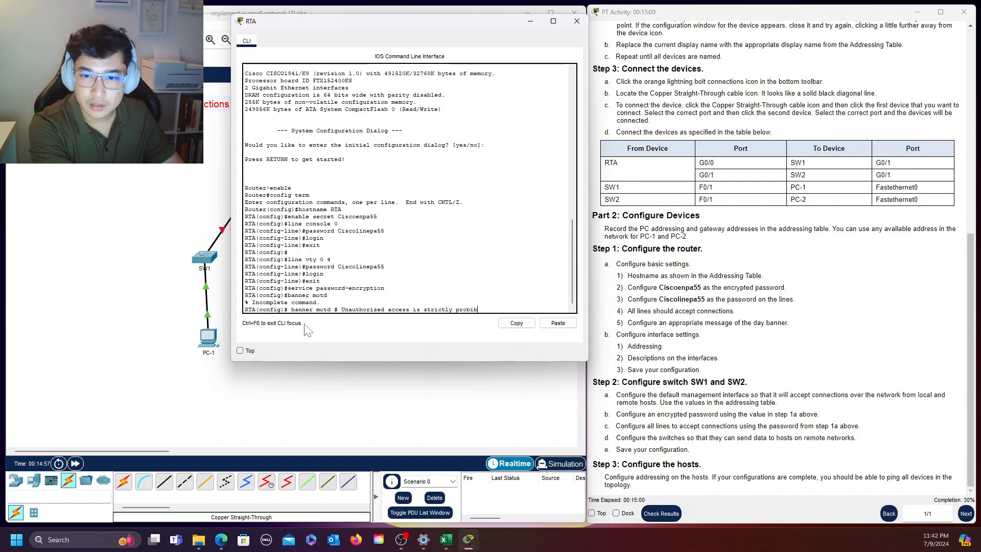
pyautogui.write('ited. ')
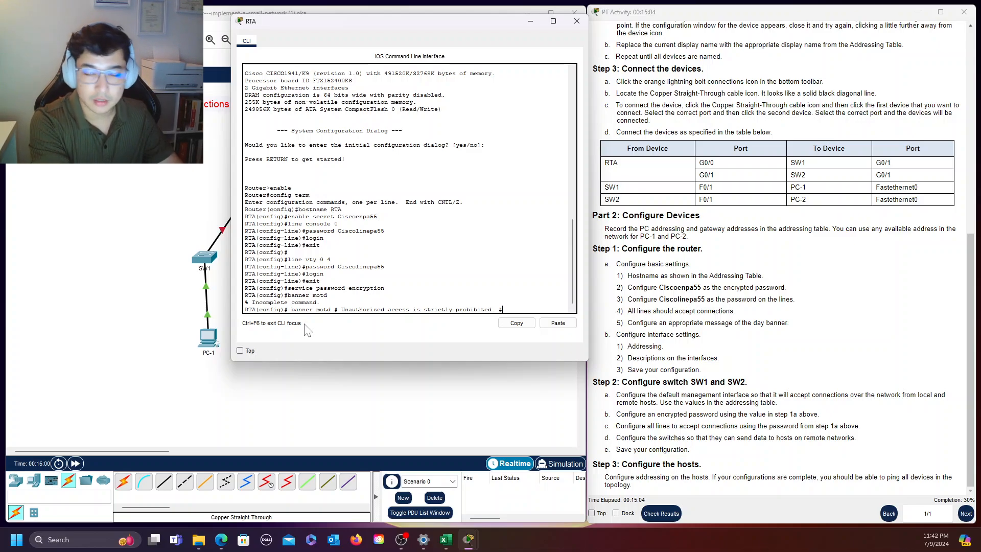
pyautogui.write('#')
# Configure RTA's message-of-the-day banner as "Unauthorized access is strictly prohibited." with # as the delimiter
pyautogui.press('Return')
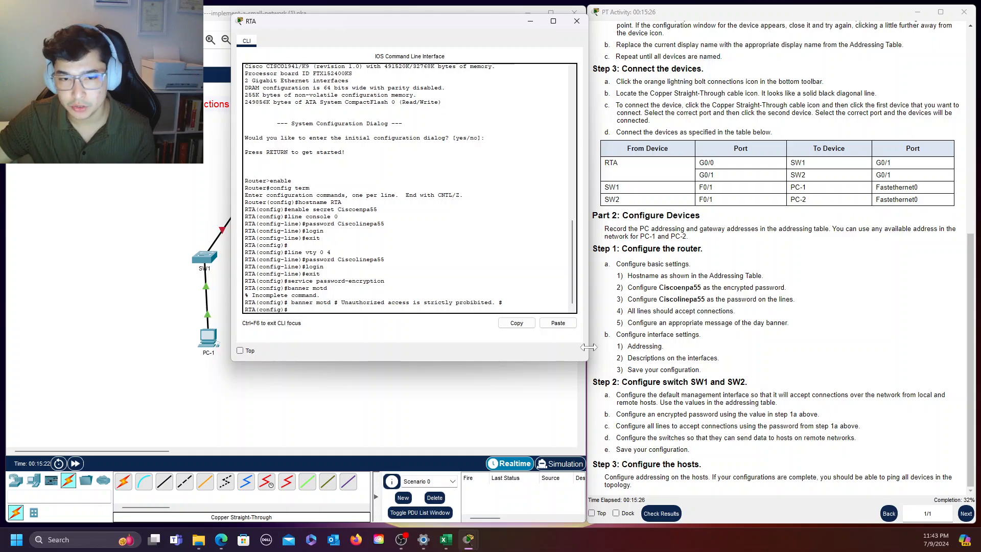
# Assign IP address 10.10.10.1 with subnet mask 255.255.255.0 to RTA's interface g0/0, following the addressing table
pyautogui.scroll(10, 701, 169)
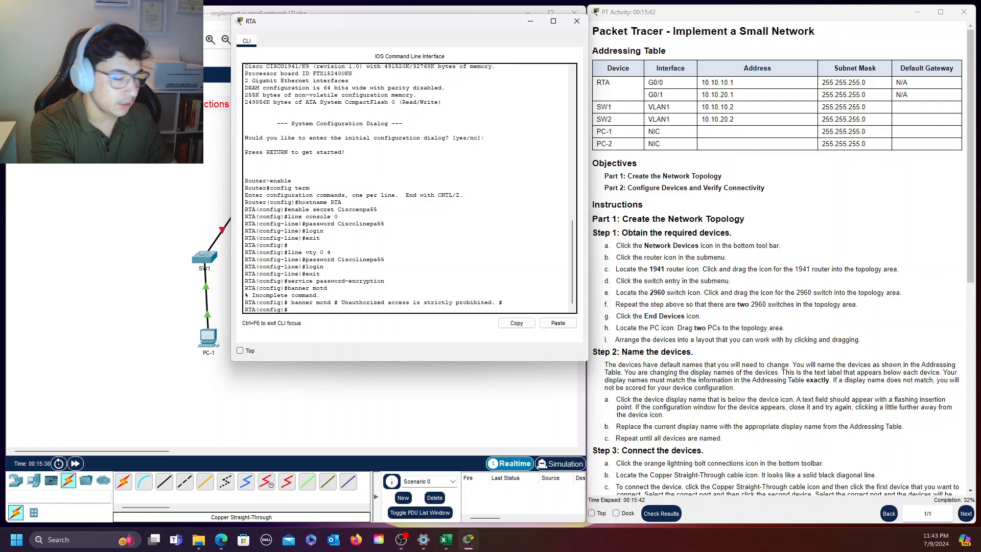
pyautogui.write('int g')
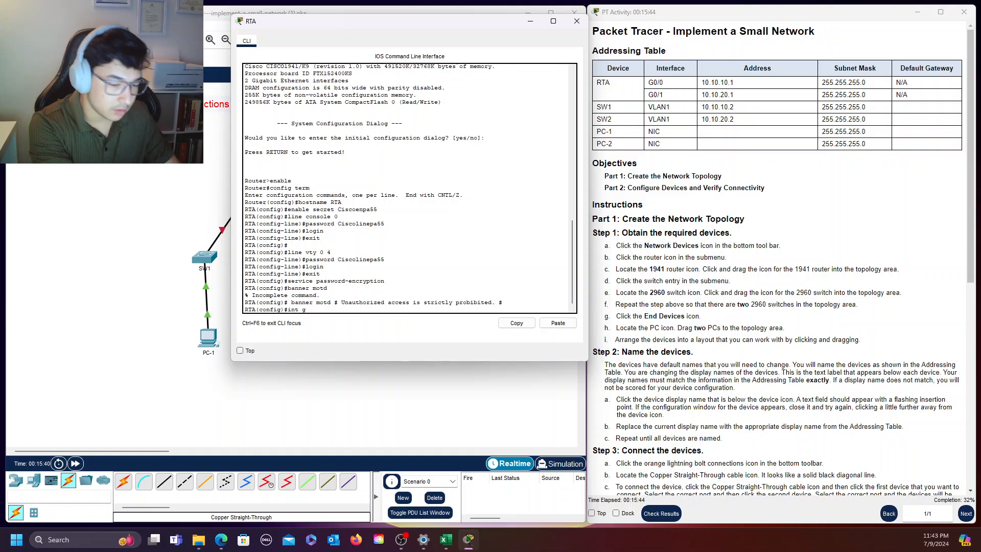
pyautogui.write('0/0')
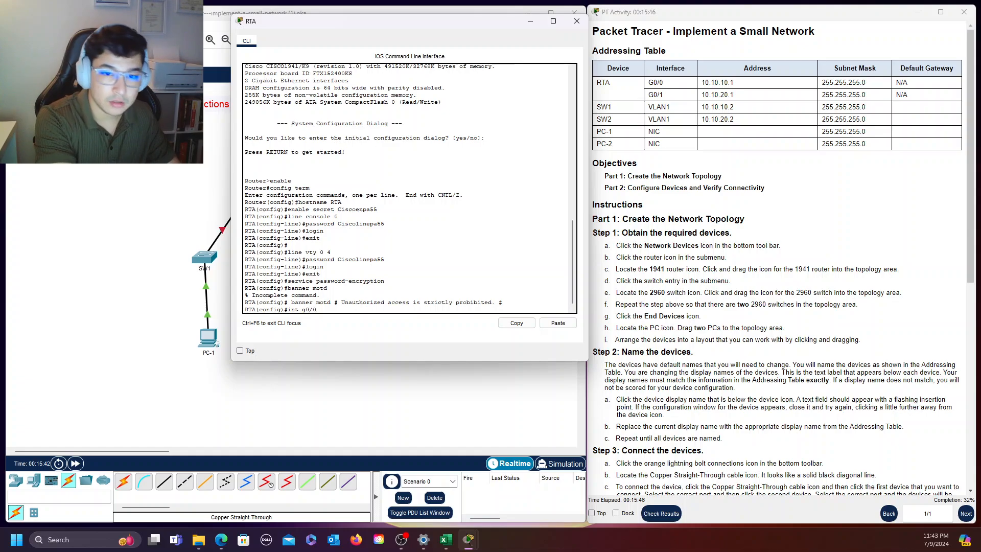
pyautogui.press('Return')
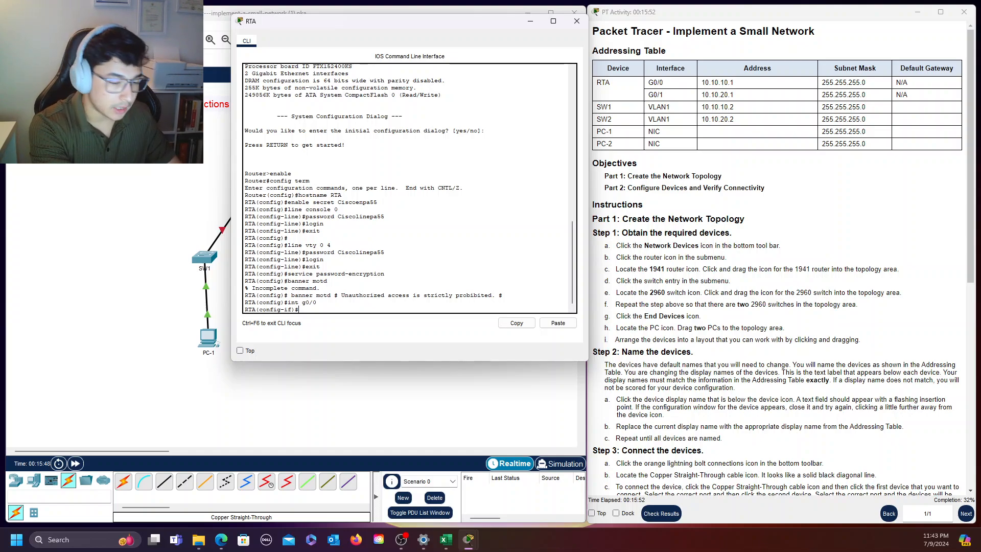
pyautogui.write('ip add')
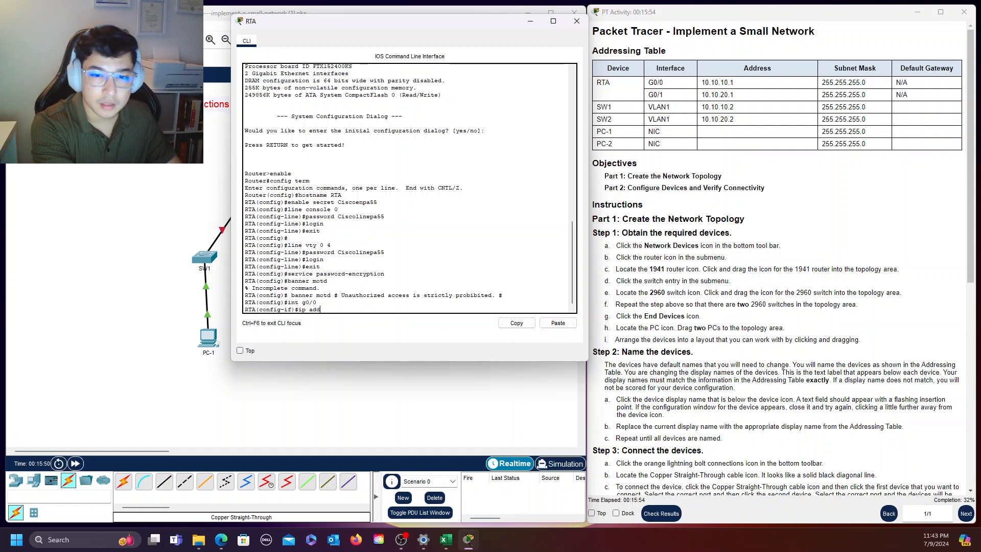
pyautogui.write('ress 10.10.')
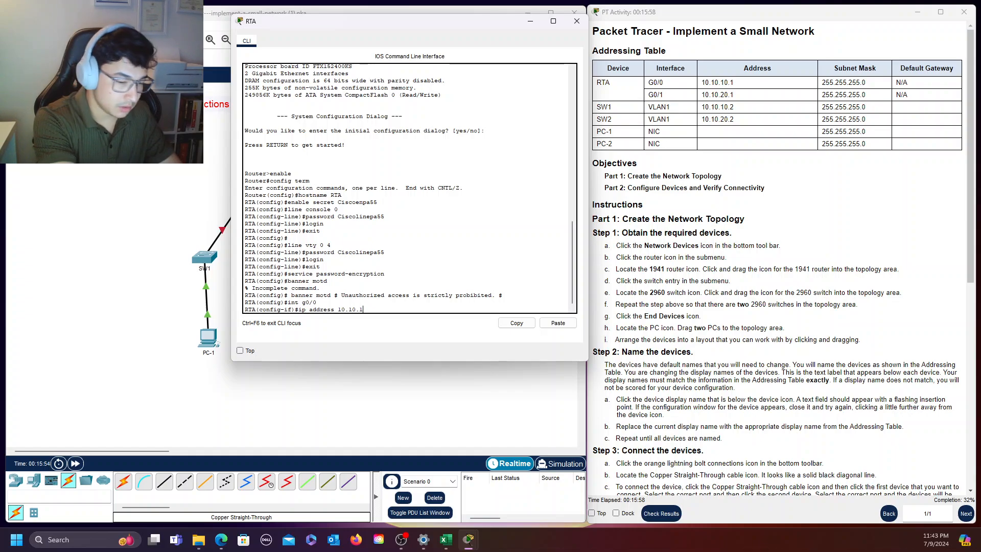
pyautogui.write('10.1 ')
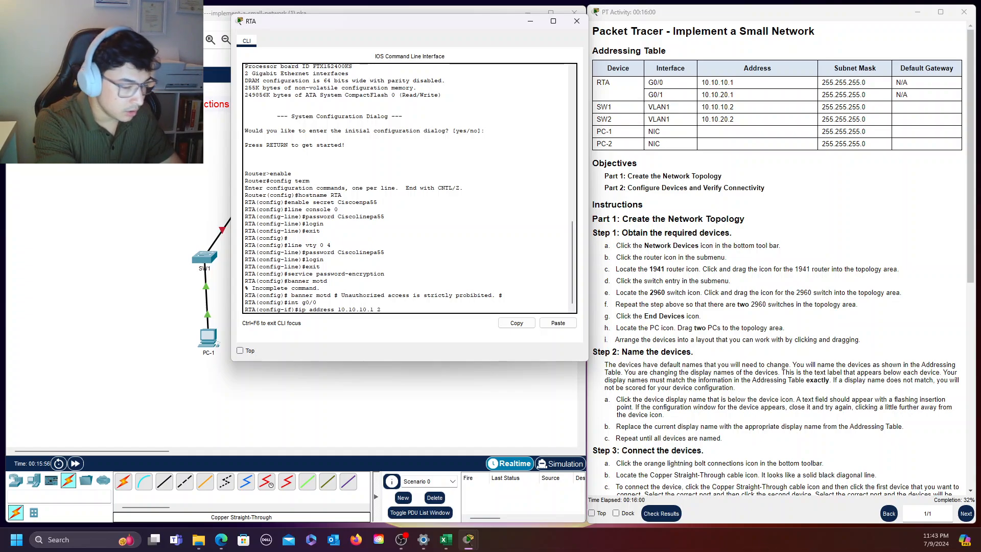
pyautogui.write('255.255.2')
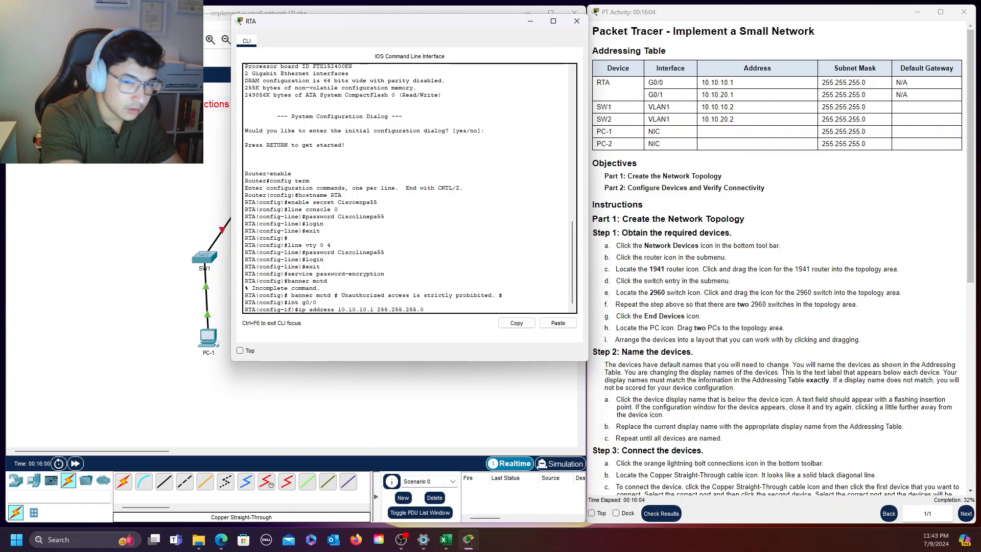
pyautogui.write('55.0')
pyautogui.press('Return')
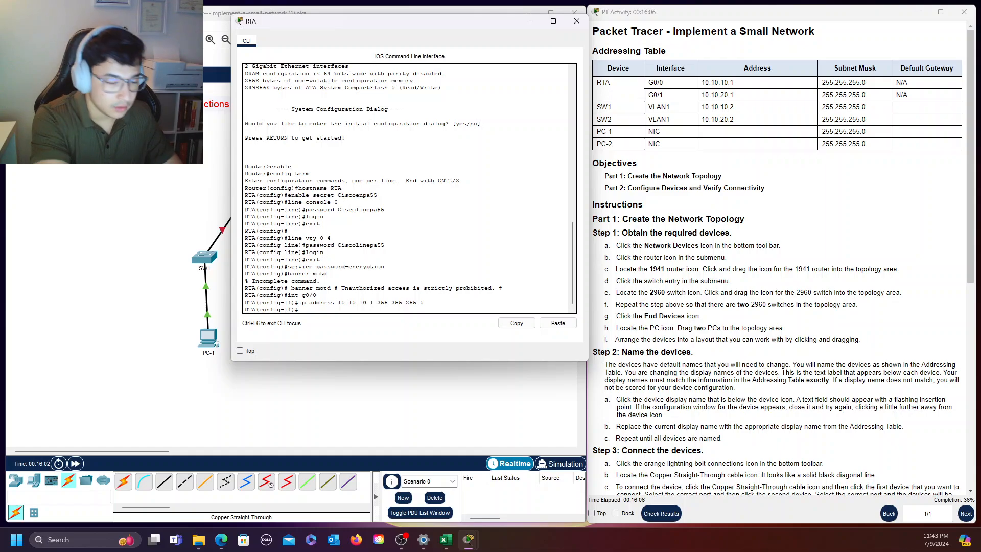
# Enable RTA's interface g0/0 with "no shutdown" and return to global configuration mode
pyautogui.write('no shut')
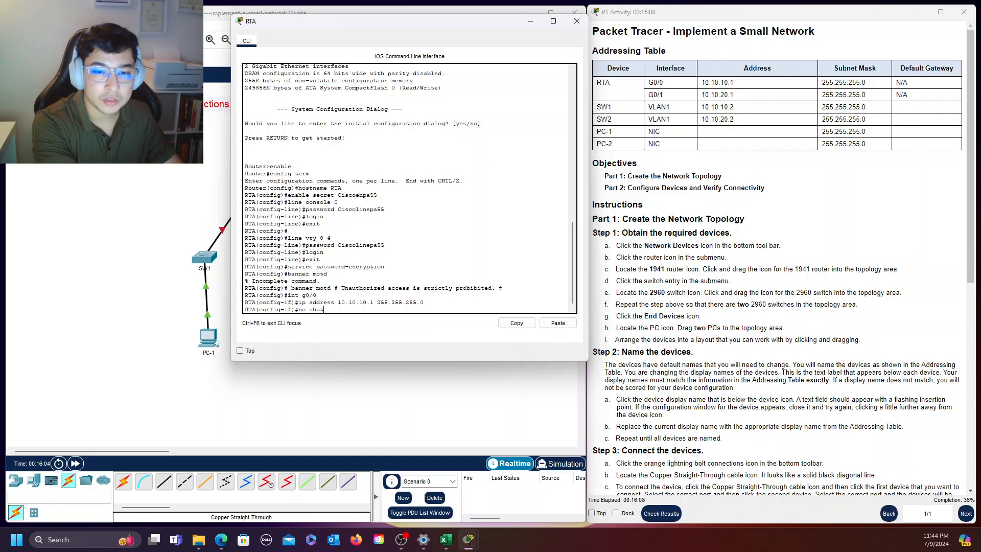
pyautogui.write('down')
pyautogui.press('Return')
pyautogui.write('exi')
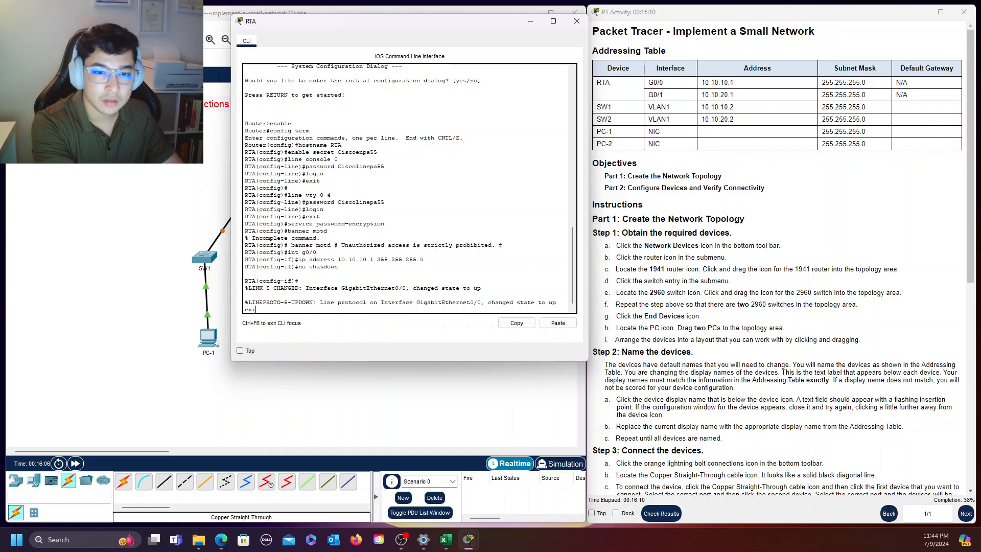
pyautogui.press('BackSpace')
pyautogui.press('BackSpace')
pyautogui.press('Return')
pyautogui.write('ex')
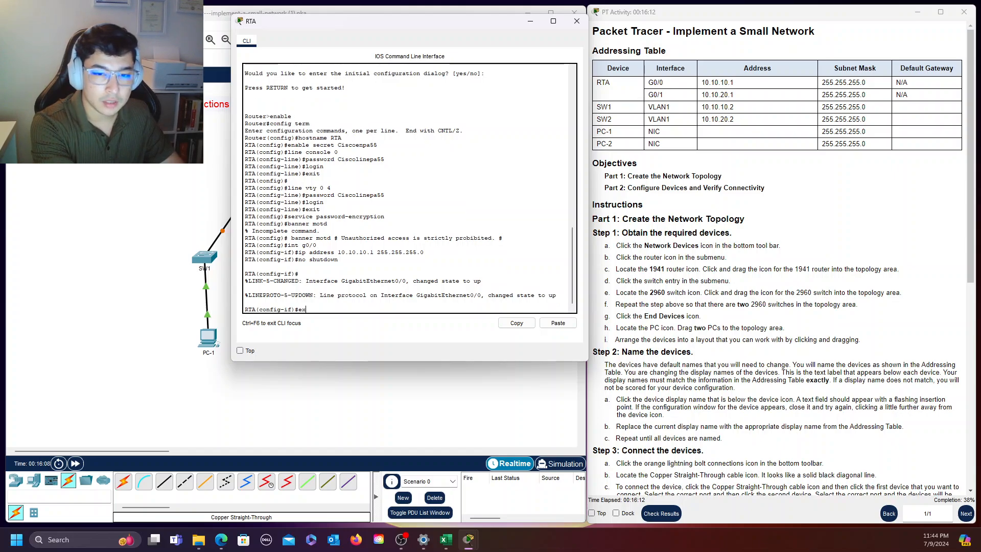
pyautogui.write('it')
pyautogui.press('Return')
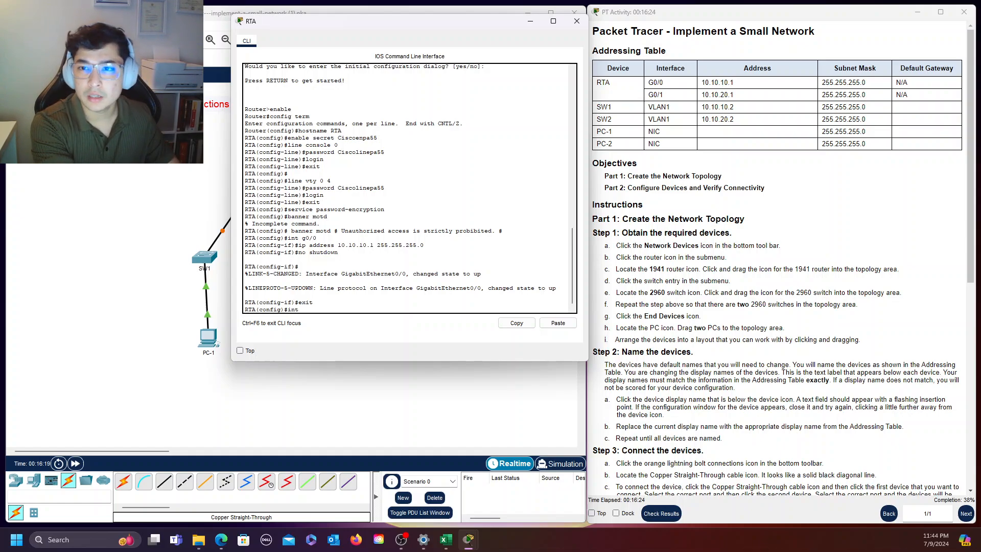
# Assign IP address 10.10.20.1 with subnet mask 255.255.255.0 to RTA's interface g0/1
pyautogui.write('0/1')
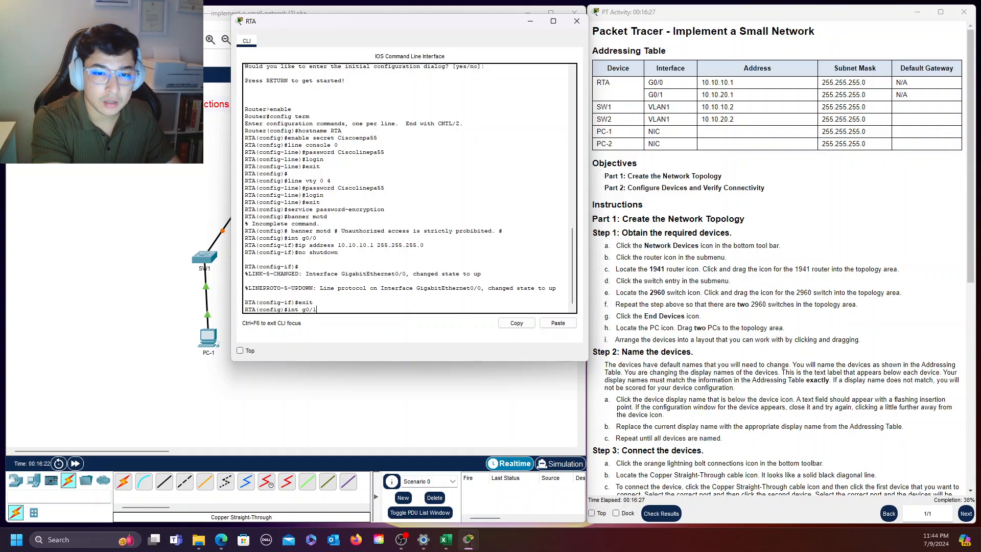
pyautogui.press('Return')
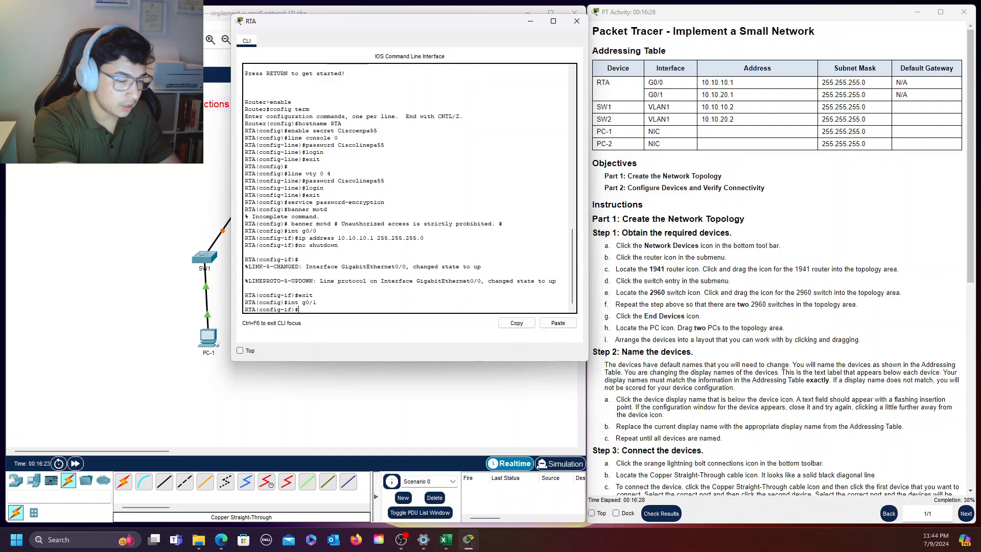
pyautogui.write('ip address ')
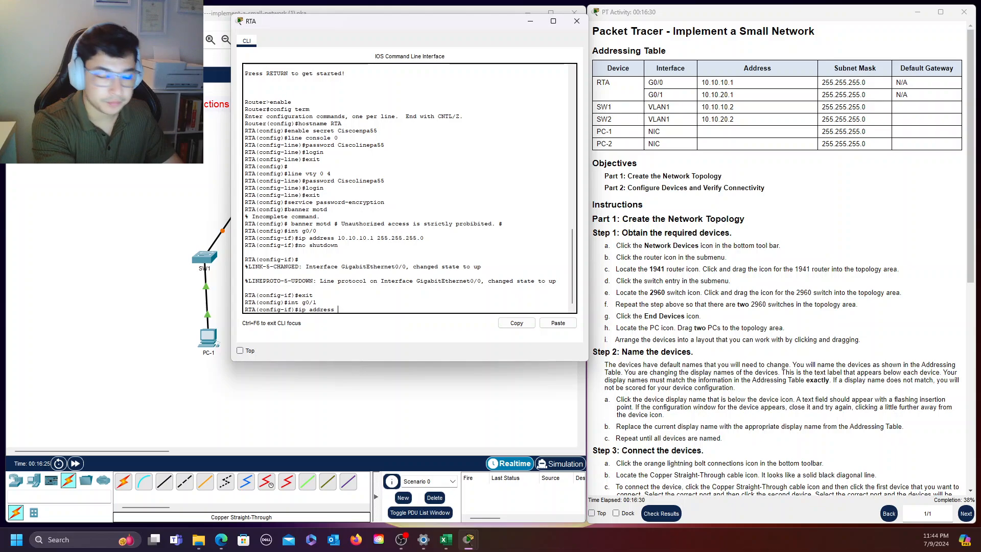
pyautogui.write('10.')
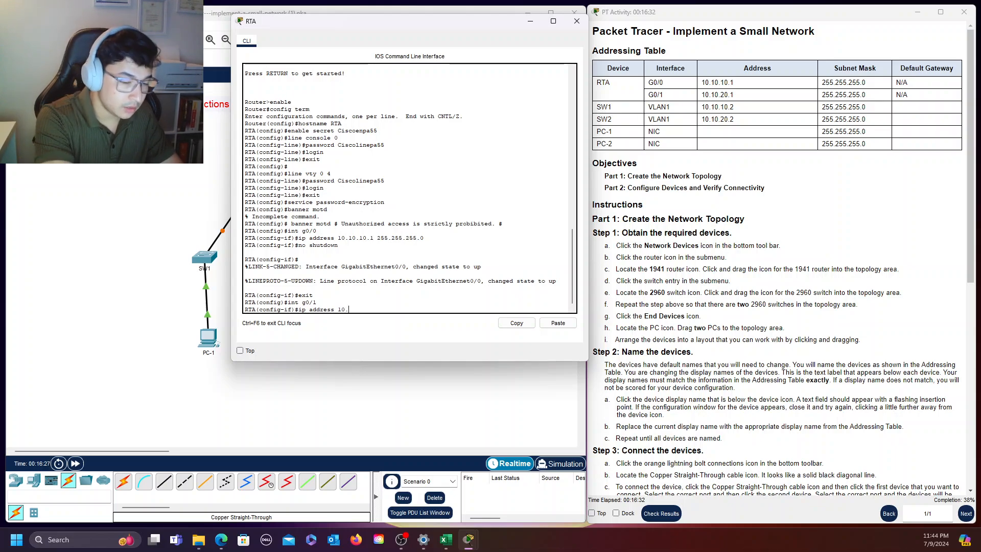
pyautogui.write('10.20')
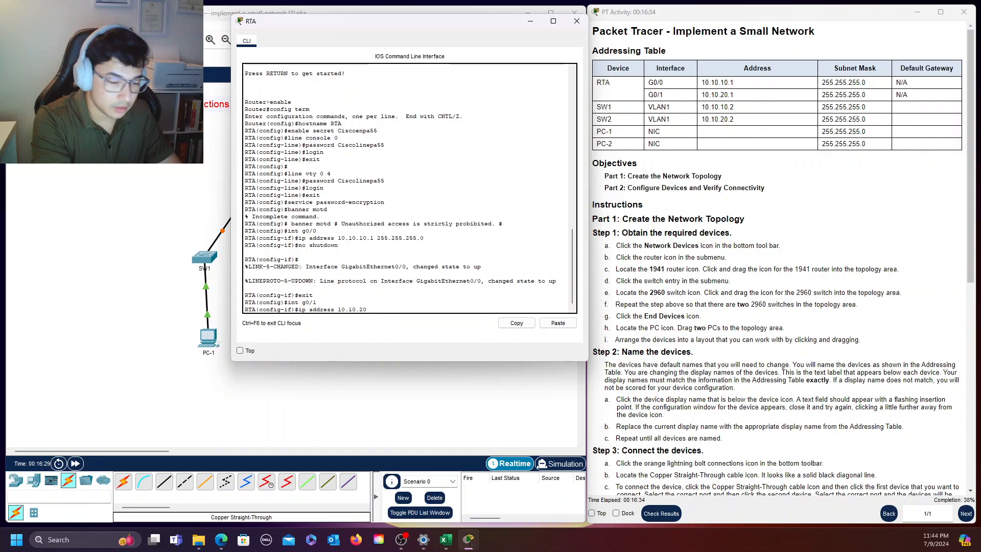
pyautogui.write('.1 ')
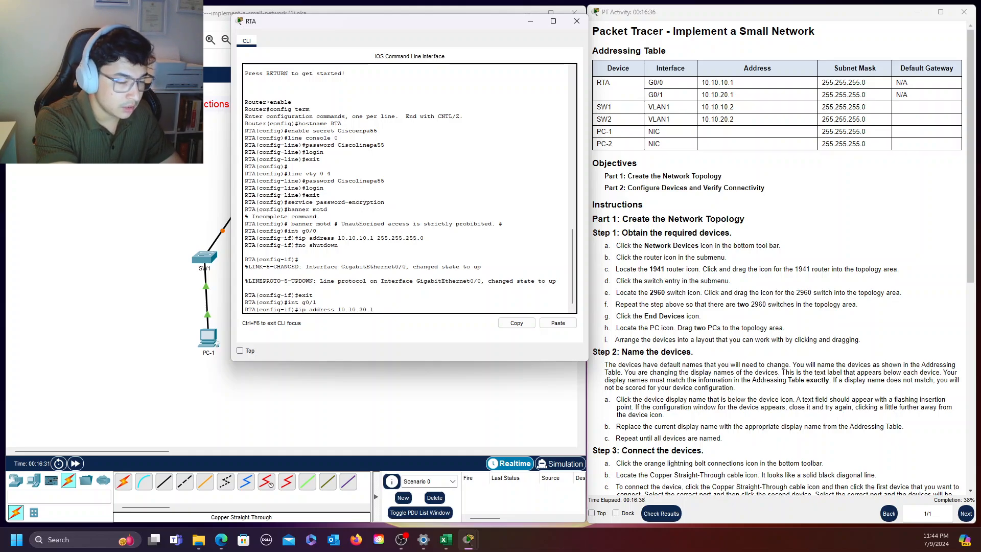
pyautogui.write('255.')
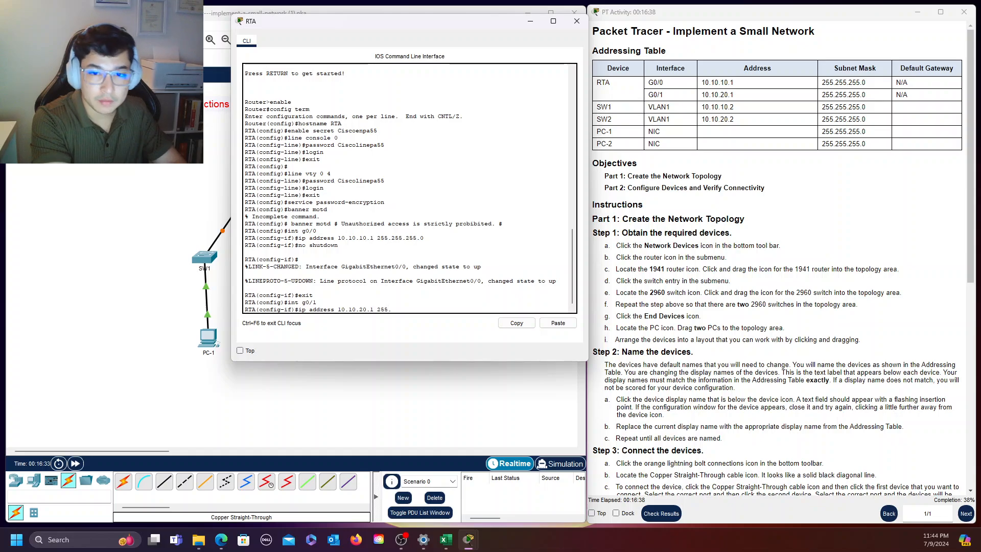
pyautogui.write('255.255')
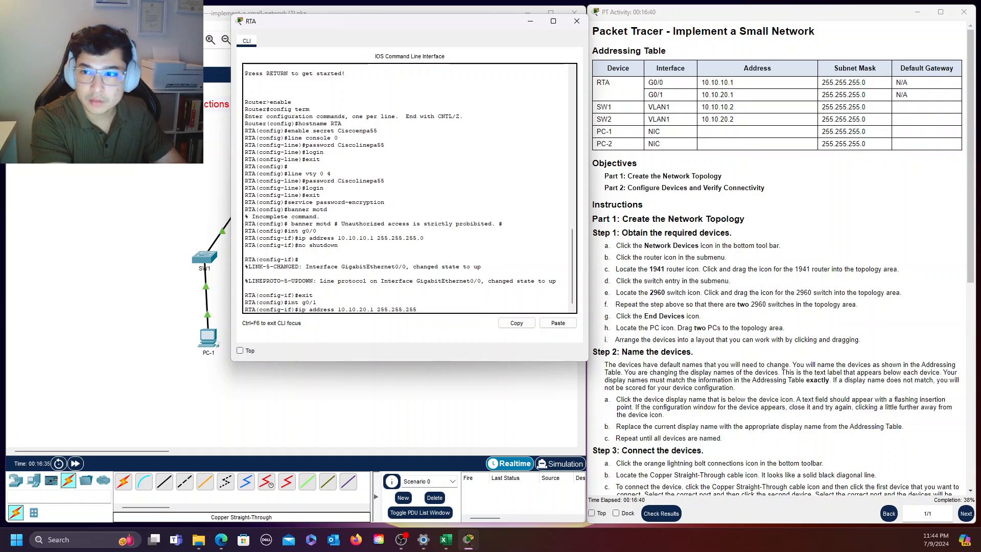
pyautogui.write('.')
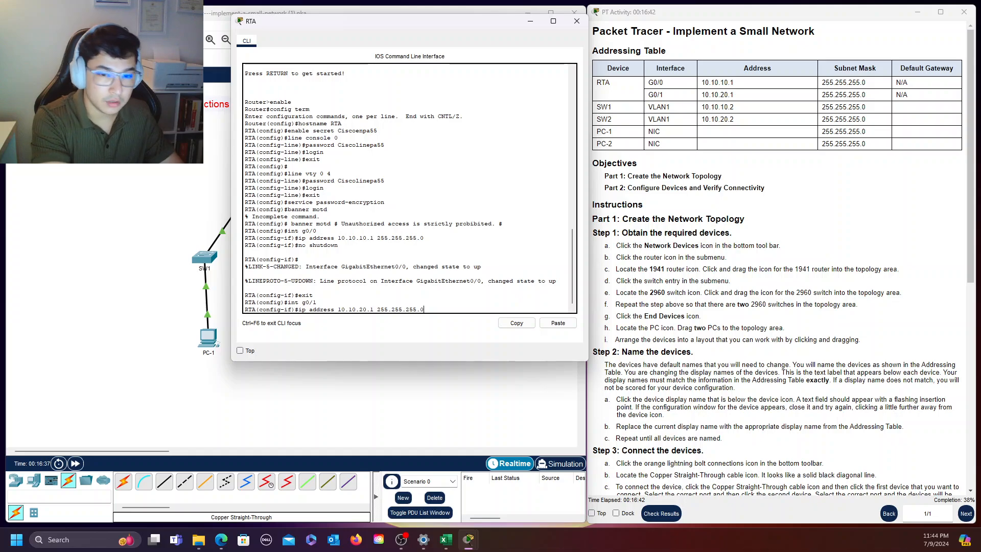
pyautogui.write('0')
pyautogui.press('Return')
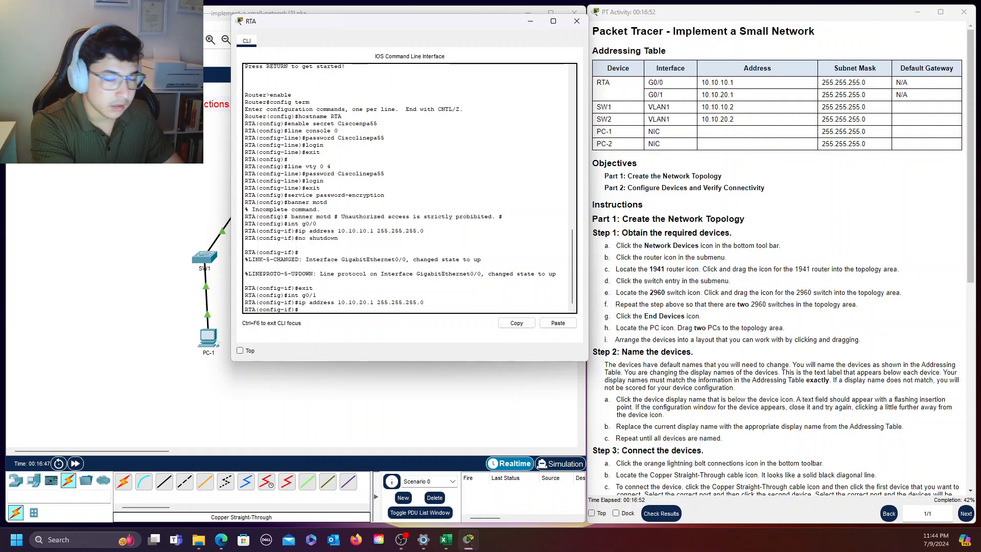
pyautogui.write('des')
pyautogui.press('BackSpace')
pyautogui.press('BackSpace')
pyautogui.press('BackSpace')
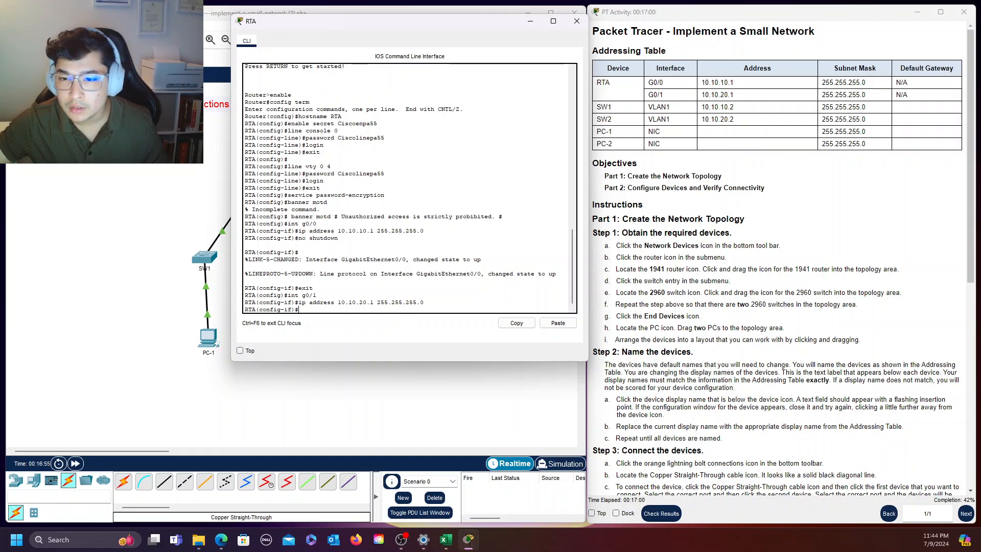
# Review the activity instructions for the router's remaining interface settings, including the interface descriptions item
pyautogui.scroll(-5, 753, 259)
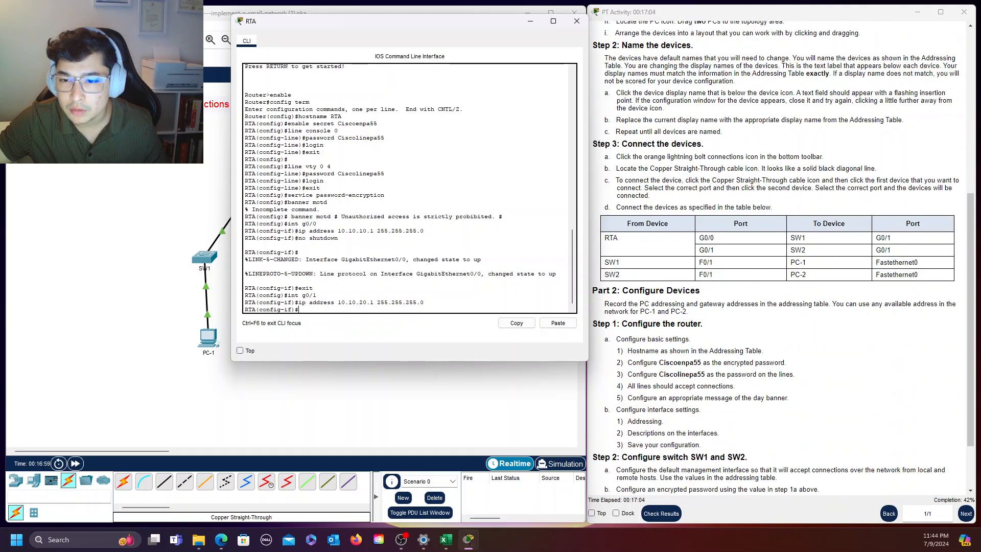
pyautogui.scroll(4, 756, 375)
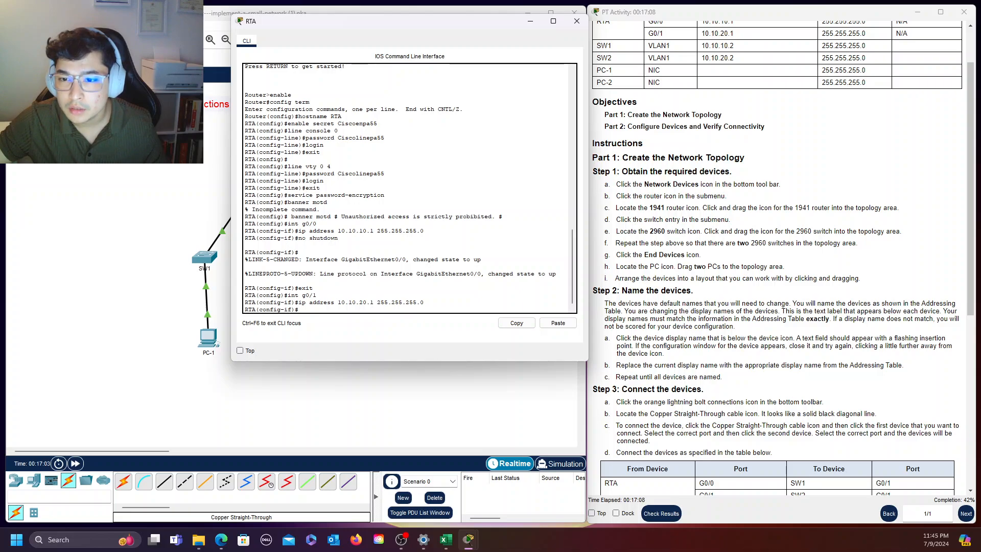
pyautogui.scroll(-4, 704, 406)
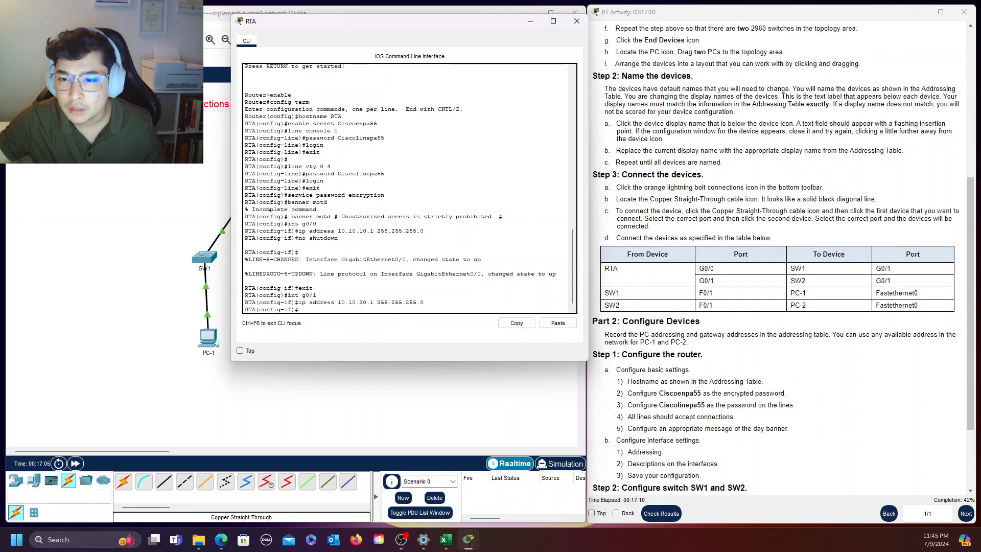
pyautogui.scroll(-1, 669, 390)
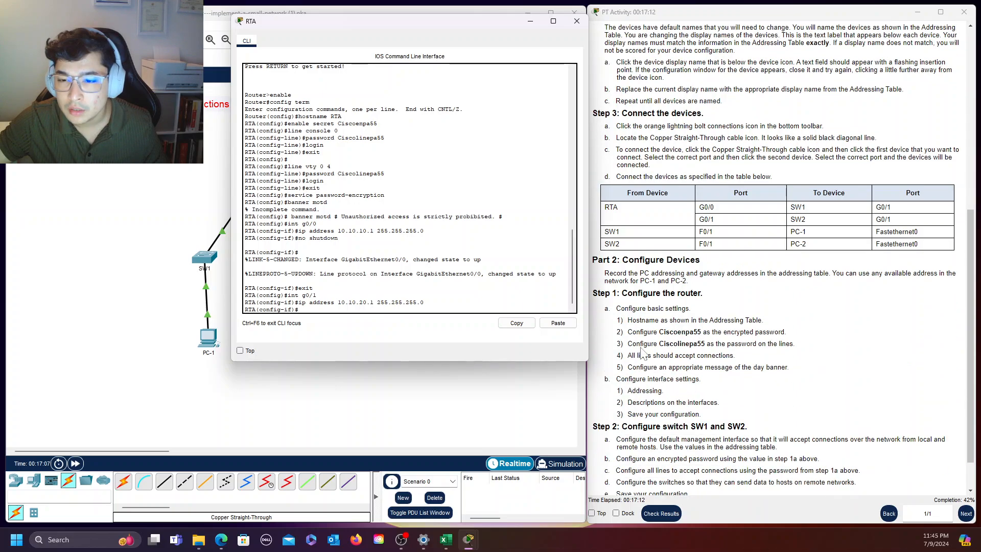
pyautogui.scroll(-1, 724, 348)
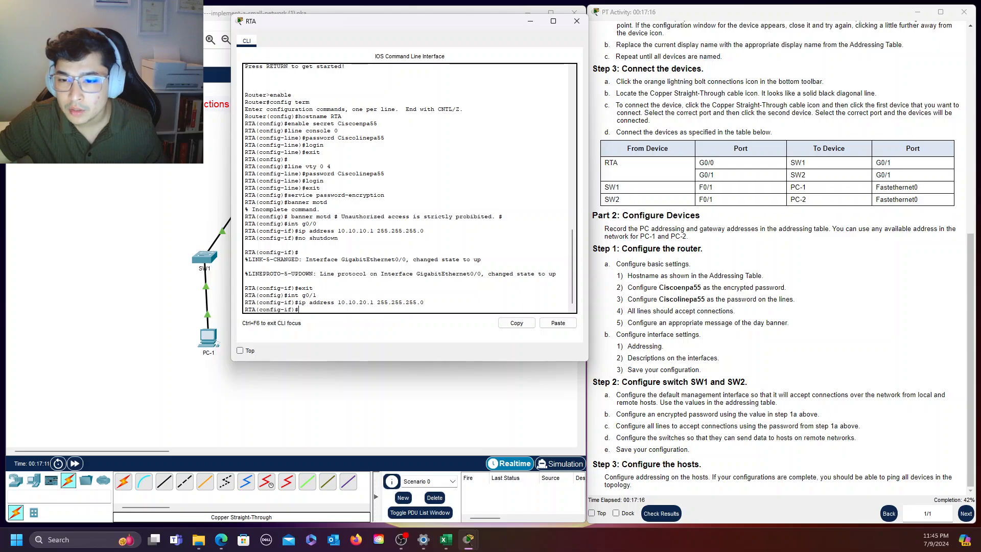
pyautogui.moveTo(627, 358); pyautogui.dragTo(727, 362)
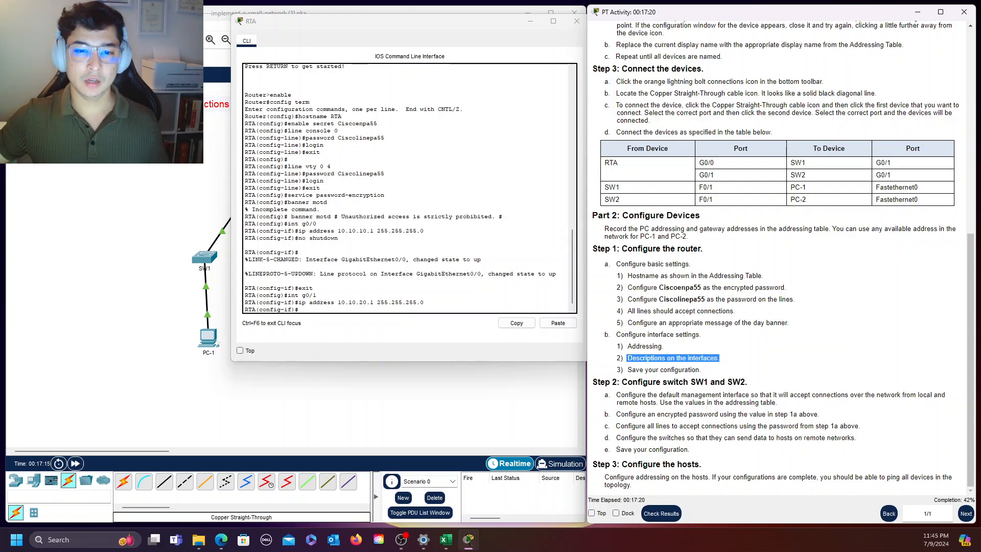
pyautogui.click(419, 302)
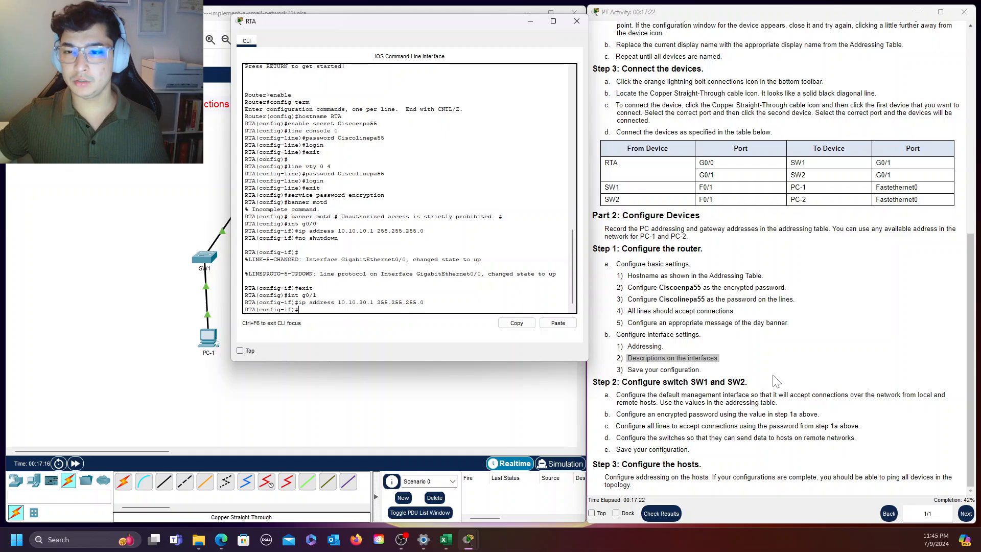
pyautogui.click(730, 359)
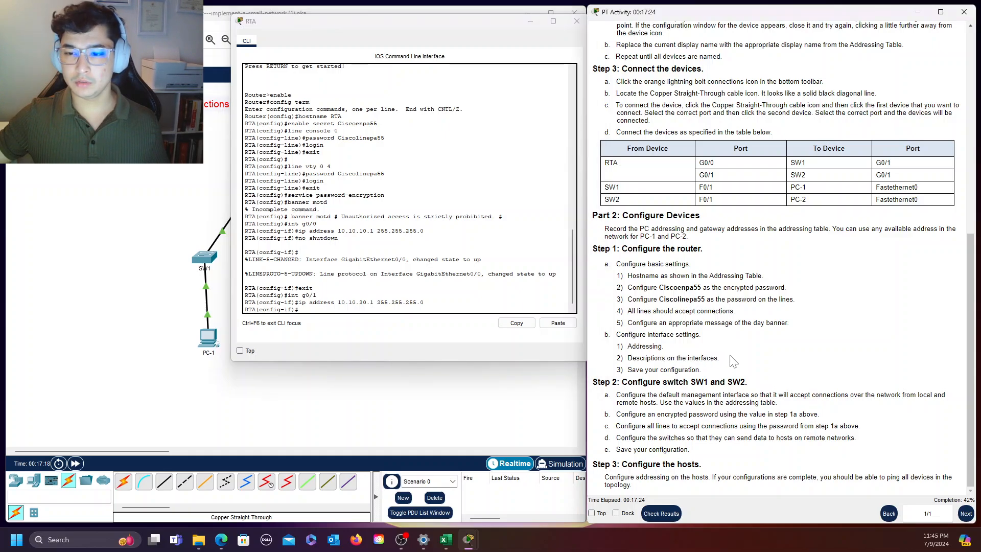
# Give RTA's interface g0/1 the description "Link to SW2"
pyautogui.click(319, 304)
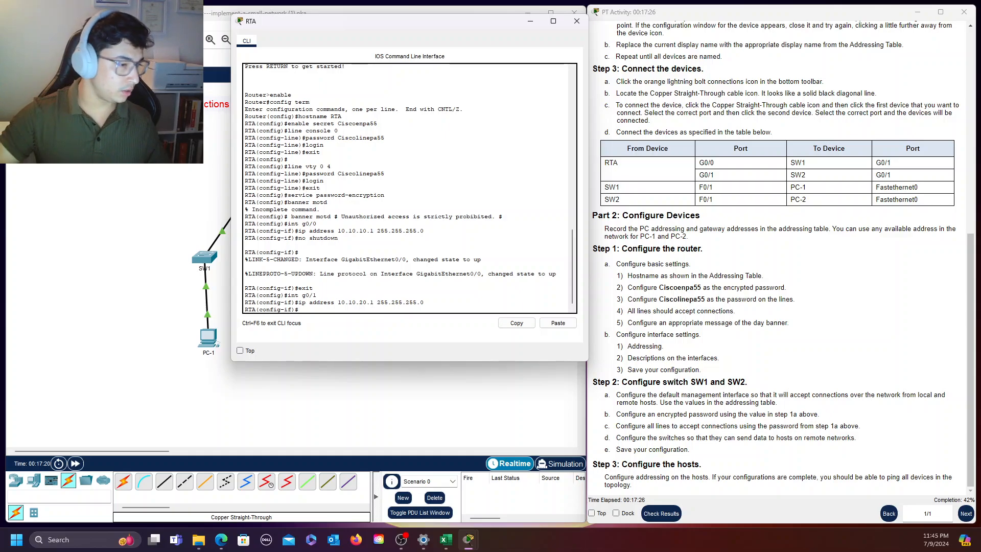
pyautogui.write('d')
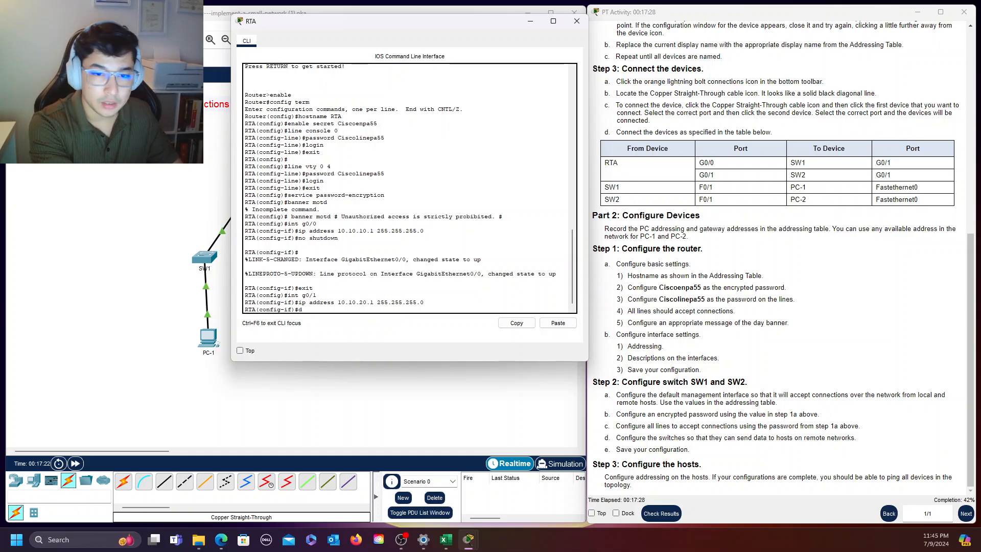
pyautogui.write('escription Li')
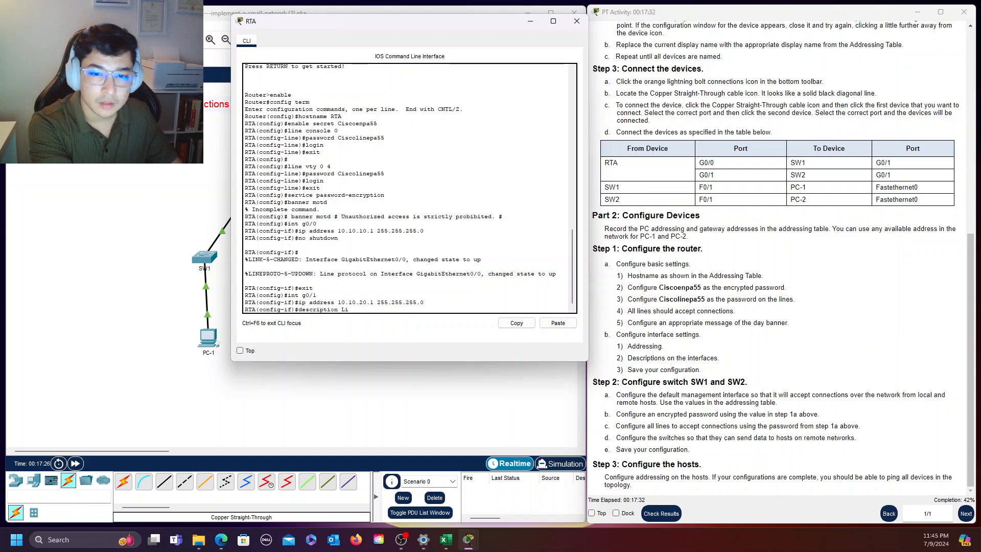
pyautogui.write('nk to S')
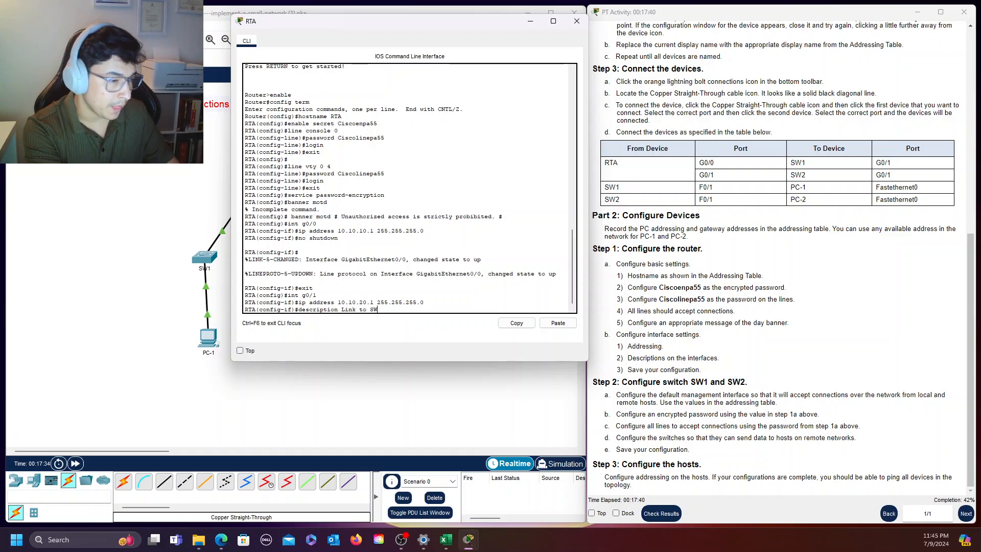
pyautogui.write('W2')
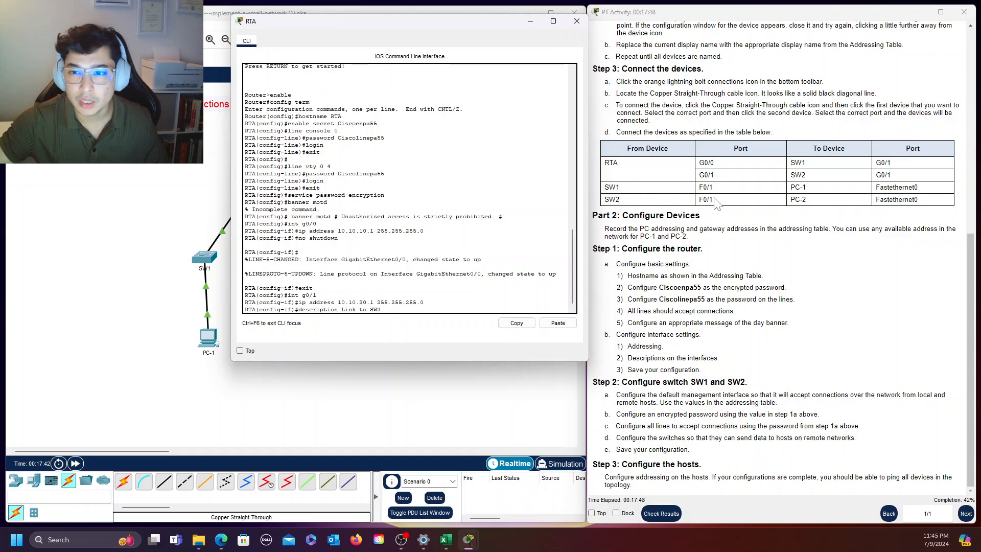
pyautogui.scroll(8, 736, 209)
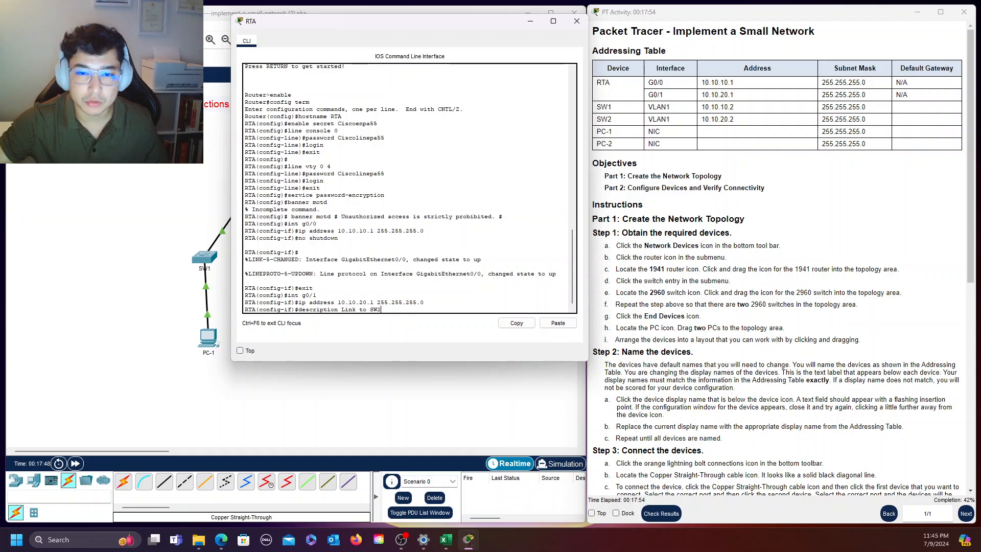
pyautogui.press('Return')
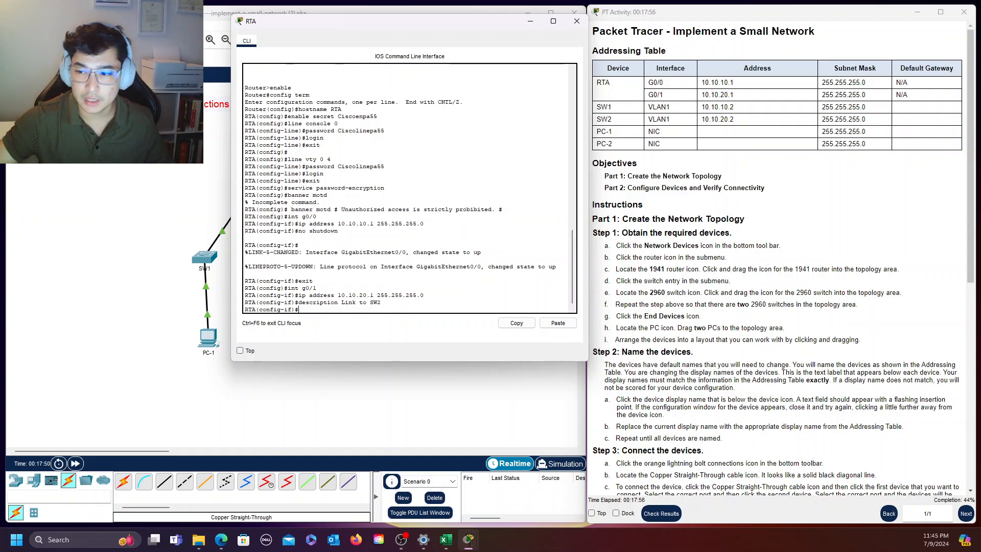
# Enable RTA's interface g0/1 with "no shutdown" and return to global configuration mode
pyautogui.write('no shut')
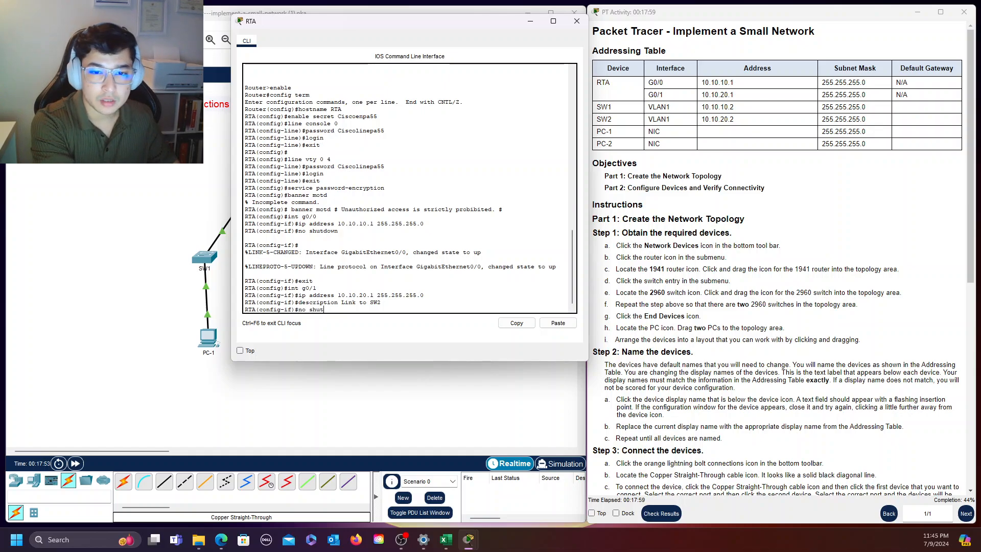
pyautogui.press('Tab')
pyautogui.press('Return')
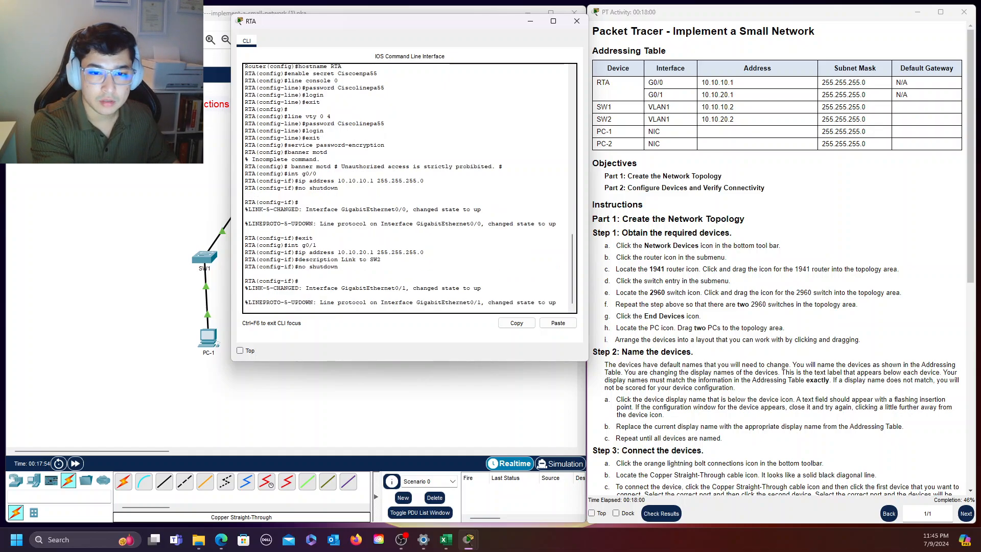
pyautogui.write('exit')
pyautogui.press('Return')
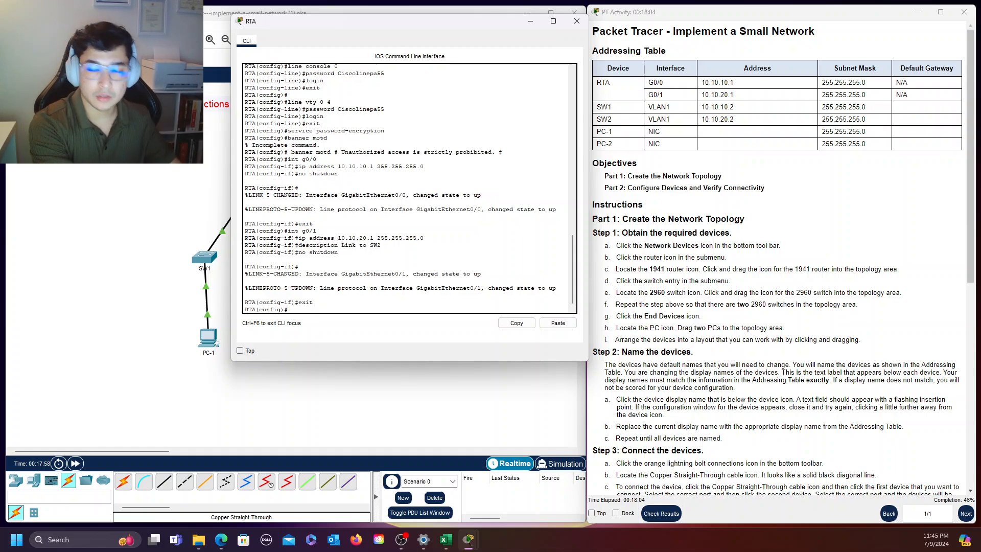
# Enter configuration of RTA's interface g0/0 and give it the description "Link to SW1"
pyautogui.write('int ')
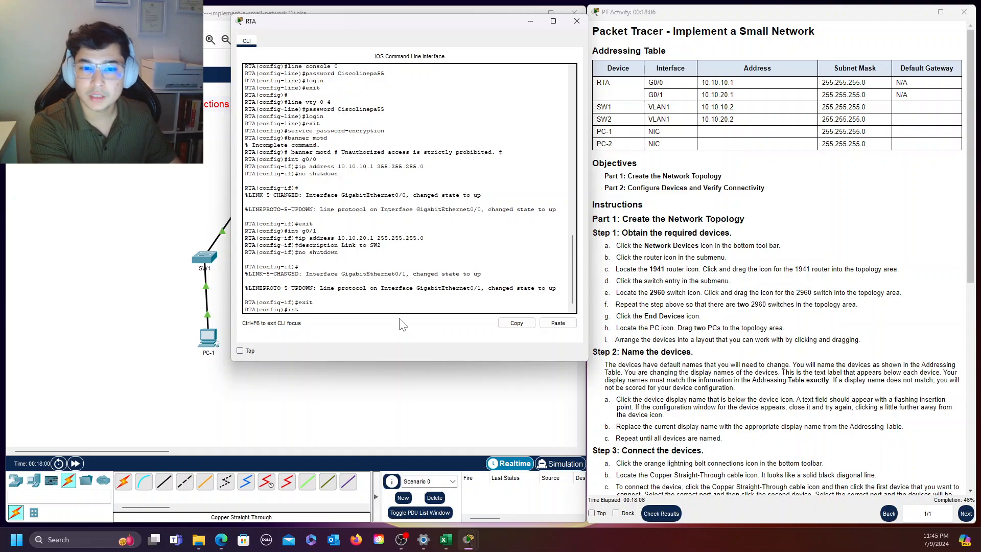
pyautogui.write('g0')
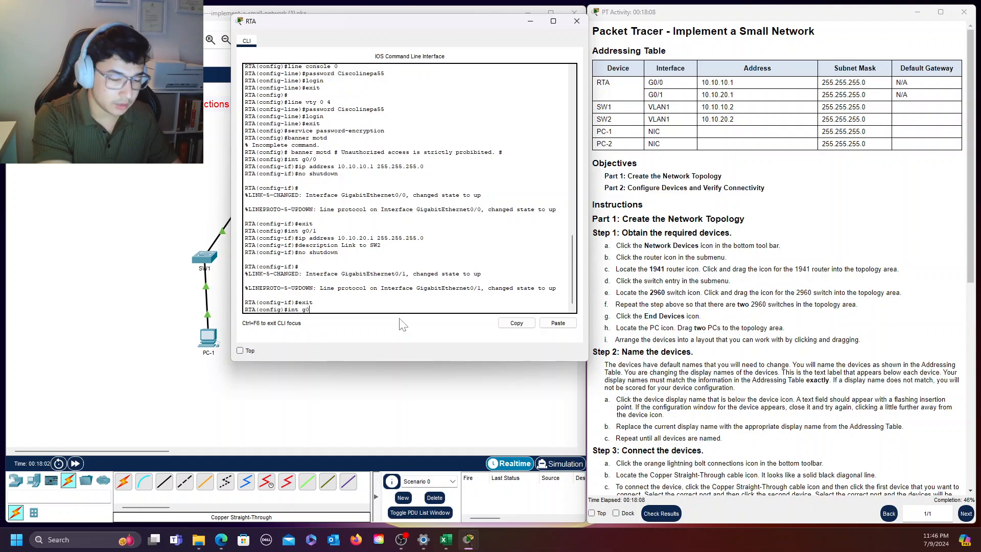
pyautogui.write('/')
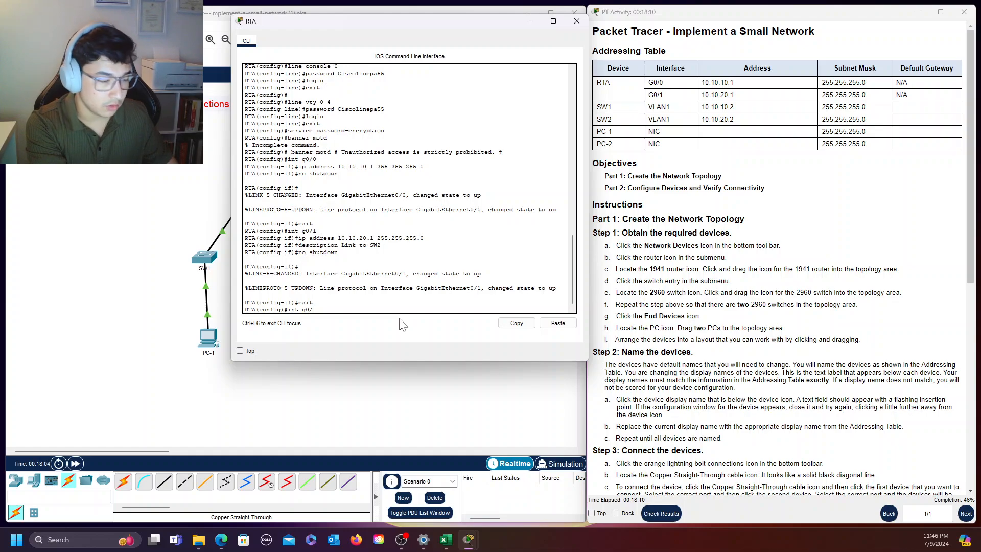
pyautogui.write('0')
pyautogui.press('Return')
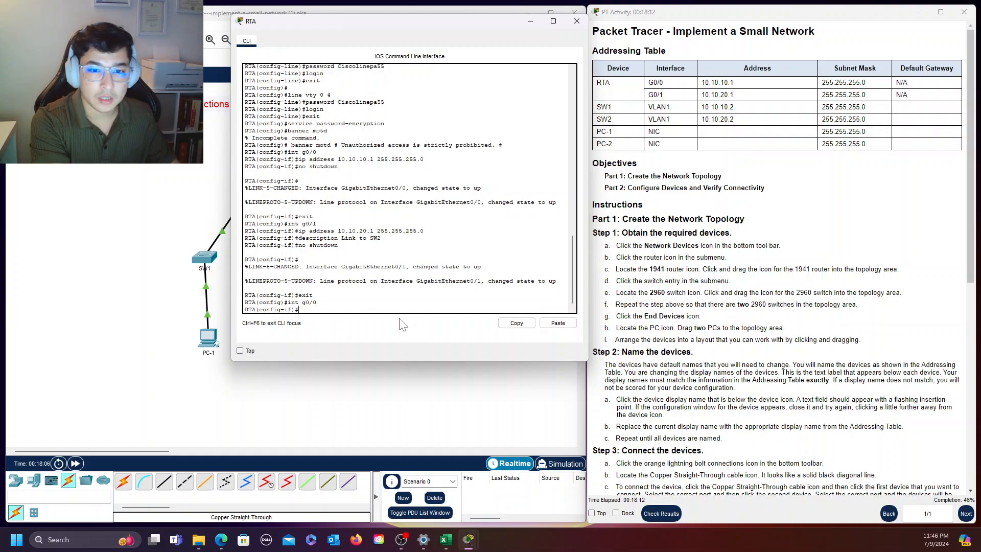
pyautogui.write('descrip')
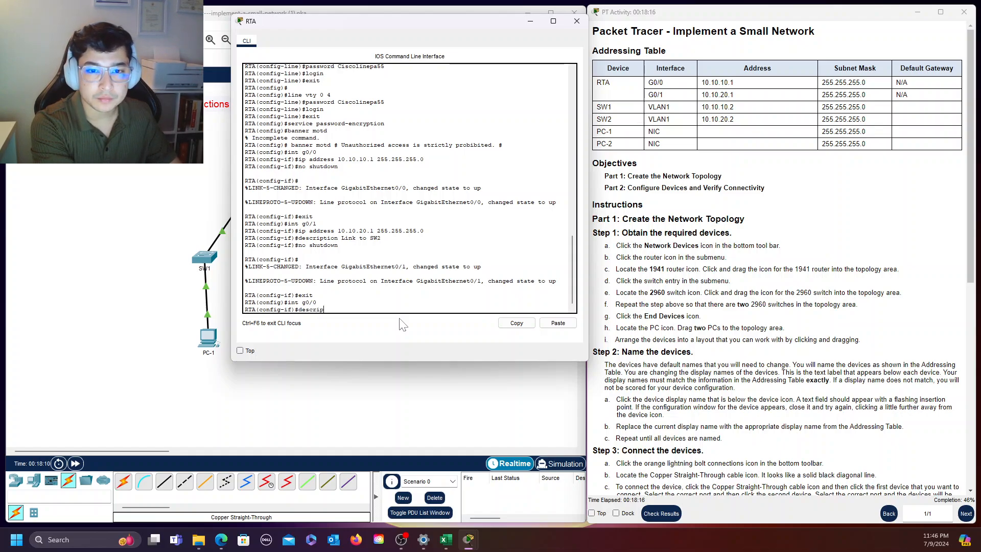
pyautogui.write('tion L')
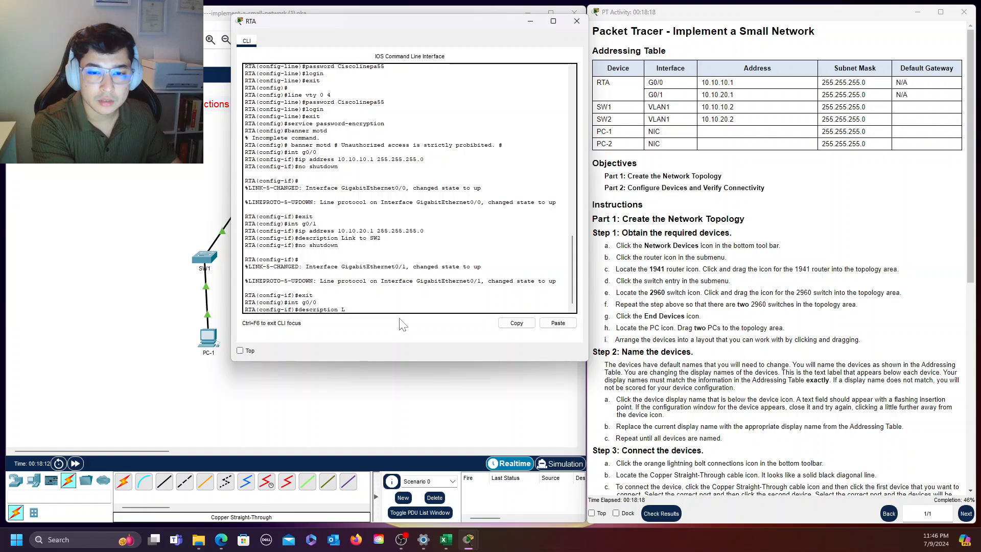
pyautogui.write('ink to SW1')
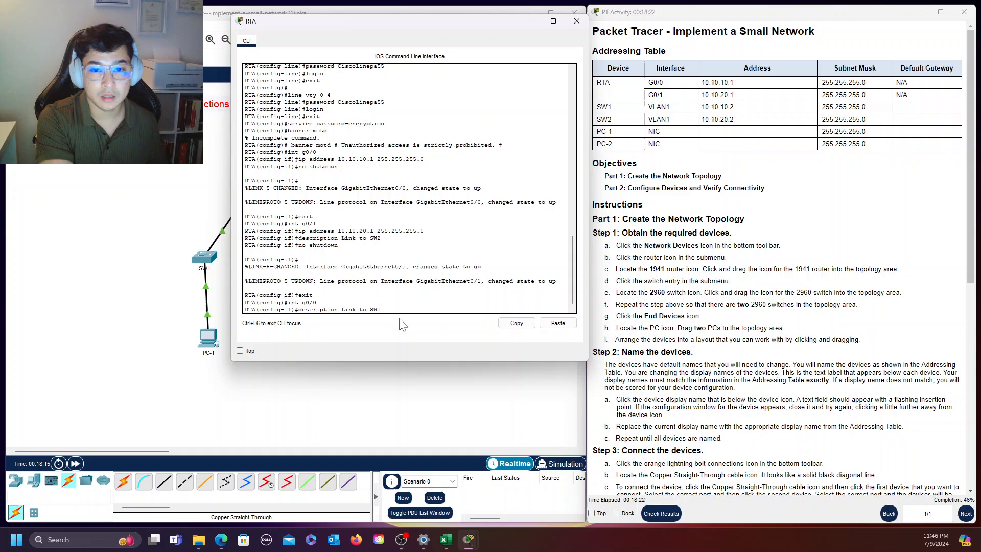
pyautogui.press('Return')
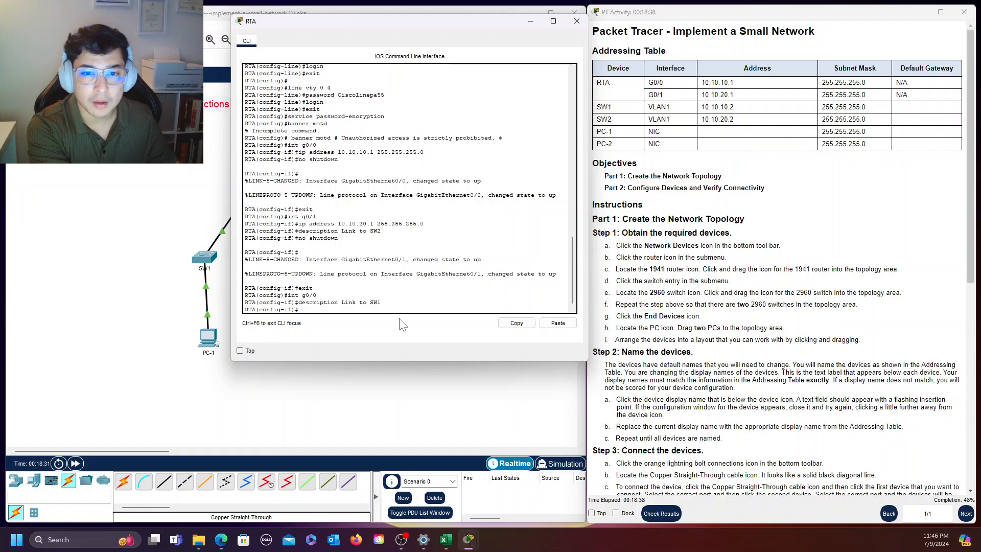
# Re-enter RTA's interface g0/0 and reapply IP address 10.10.10.1 with subnet mask 255.255.255.0
pyautogui.press('Up')
pyautogui.press('Up')
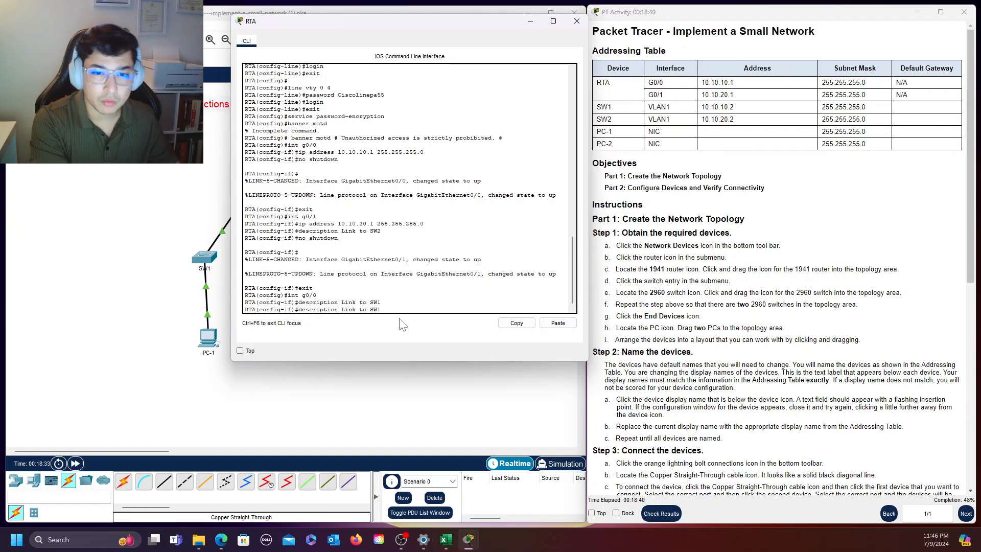
pyautogui.press('Return')
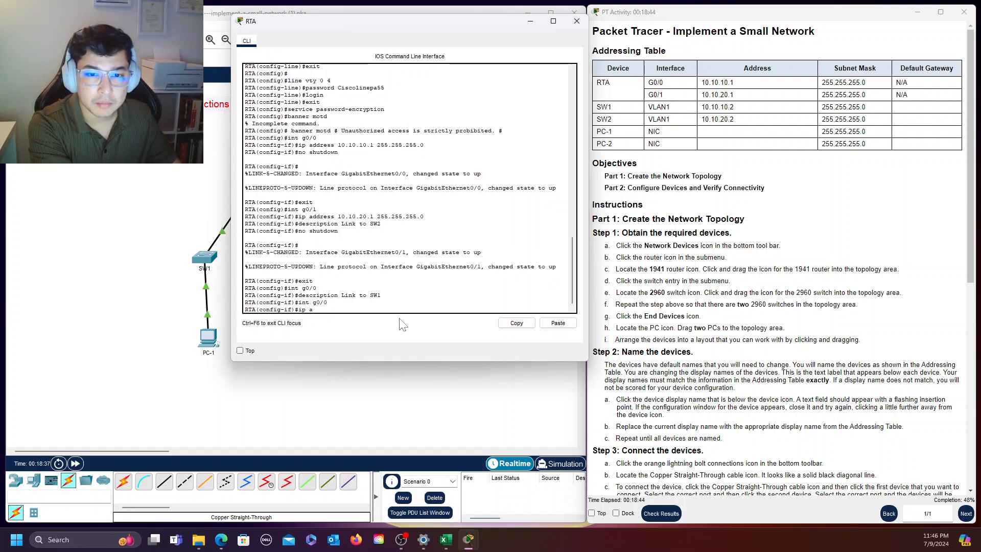
pyautogui.write('ip address')
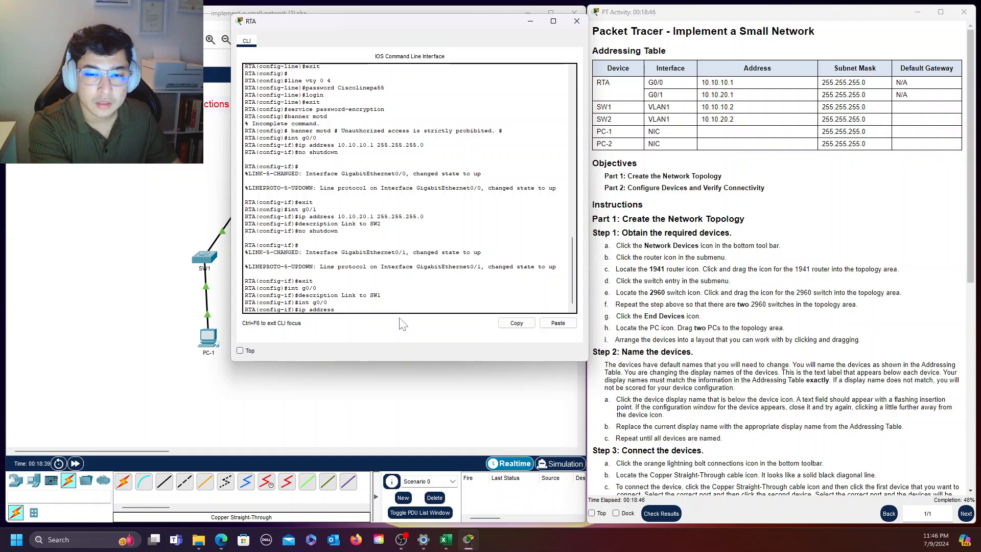
pyautogui.write(' 10.')
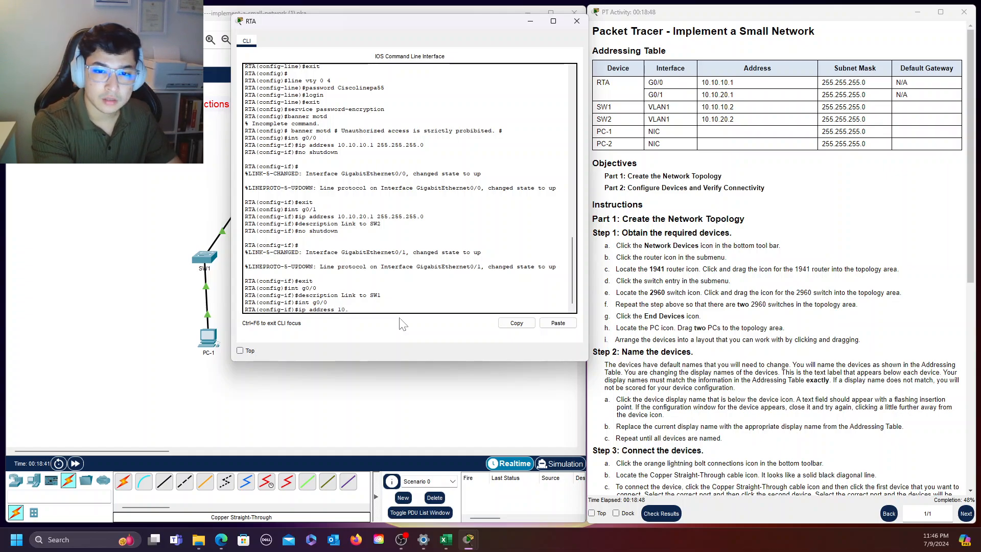
pyautogui.write('10.10')
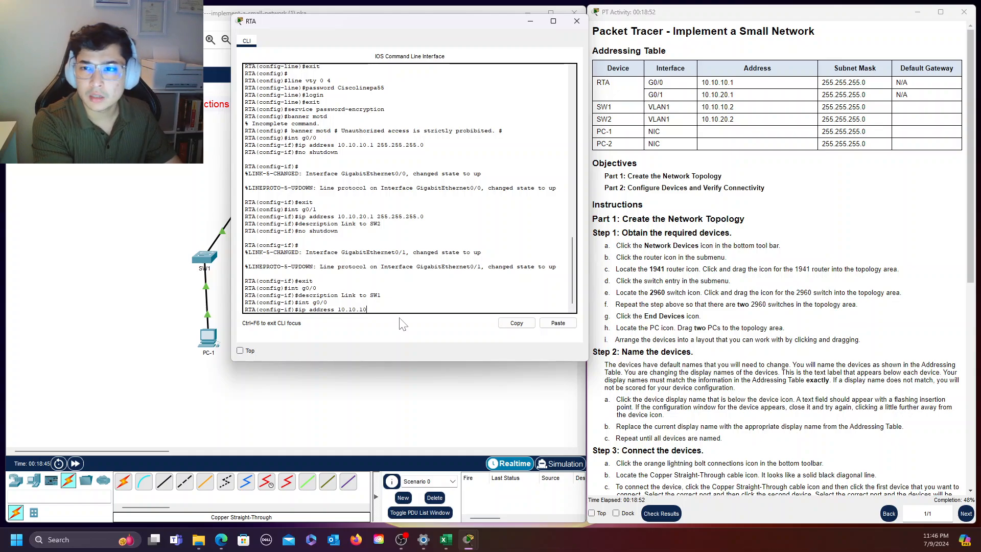
pyautogui.write('.1')
pyautogui.write(' 2')
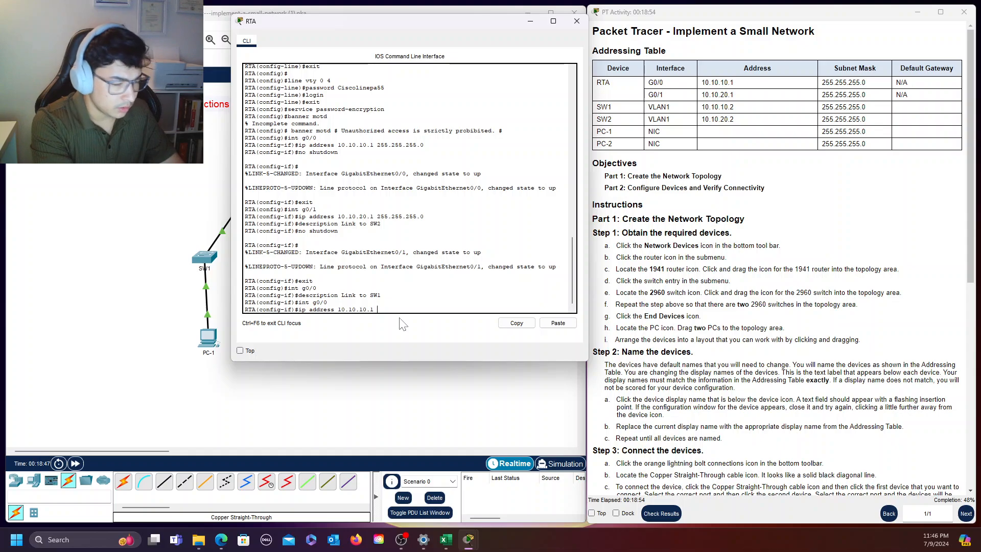
pyautogui.write('55.255.255.')
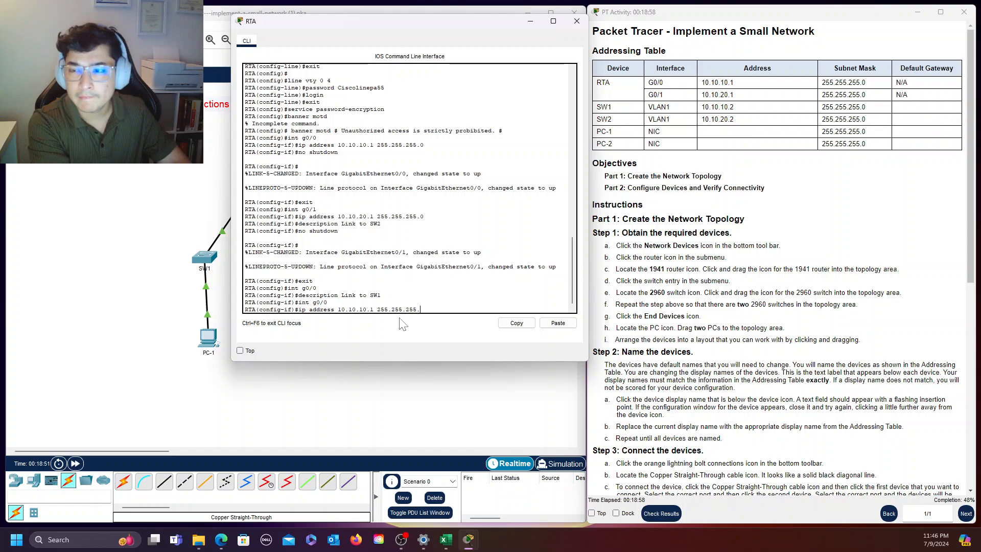
pyautogui.write('0')
pyautogui.press('Return')
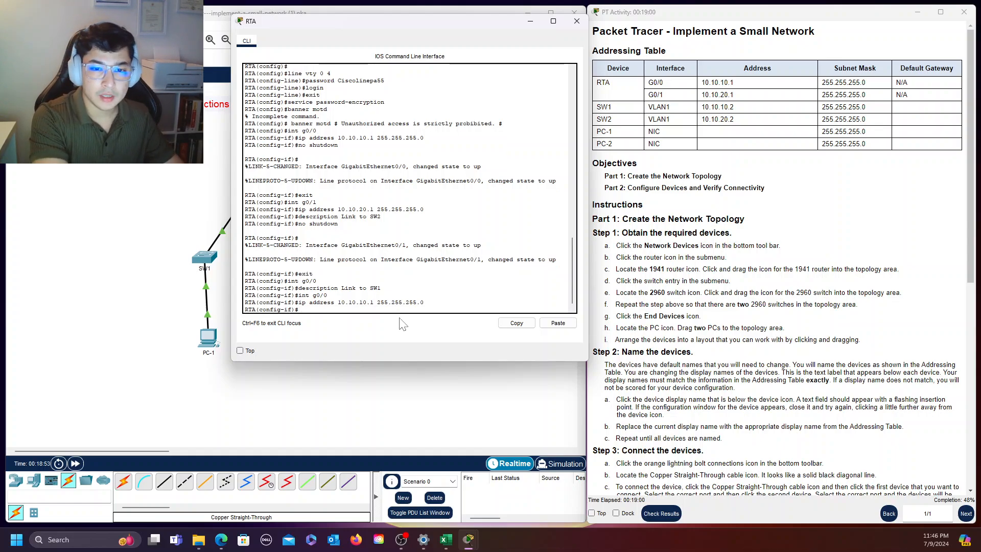
# Reapply the description "Link to SW1" to RTA's interface g0/0
pyautogui.write('s')
pyautogui.press('BackSpace')
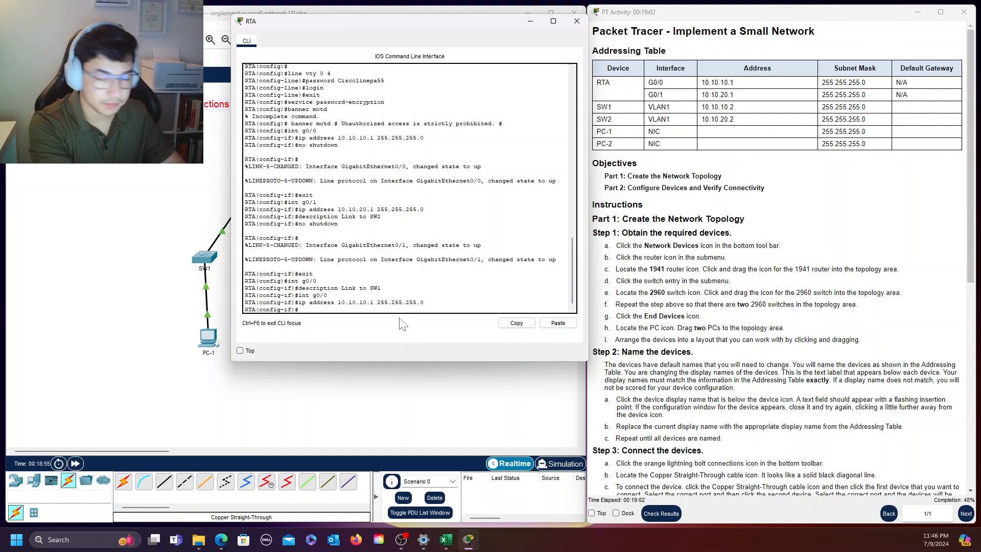
pyautogui.write('description Link to SW')
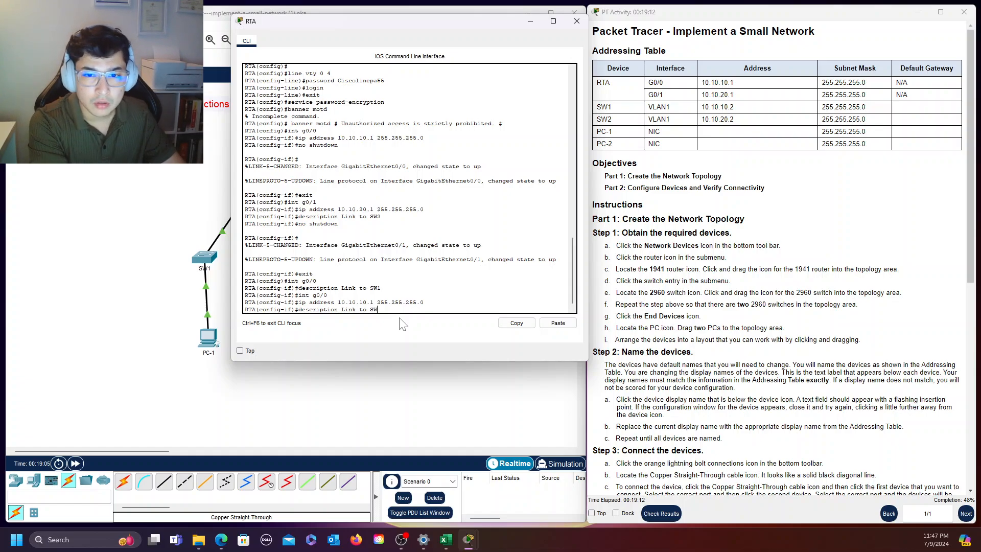
pyautogui.write('1')
pyautogui.press('Return')
# Enable RTA's interface g0/0 with "no shutdown" and return to global configuration mode
pyautogui.write('nfig-if)#')
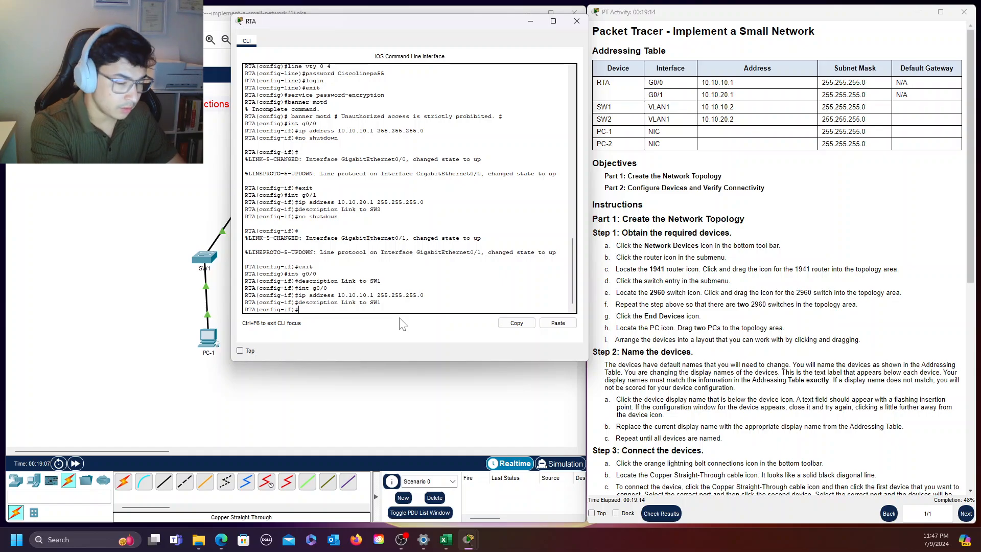
pyautogui.write('o shi')
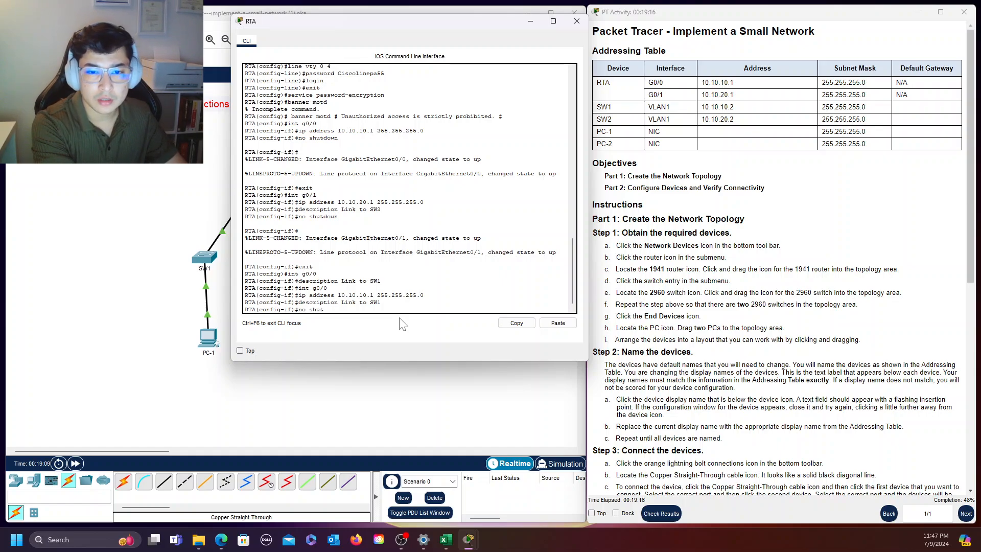
pyautogui.write('t')
pyautogui.press('Tab')
pyautogui.press('Return')
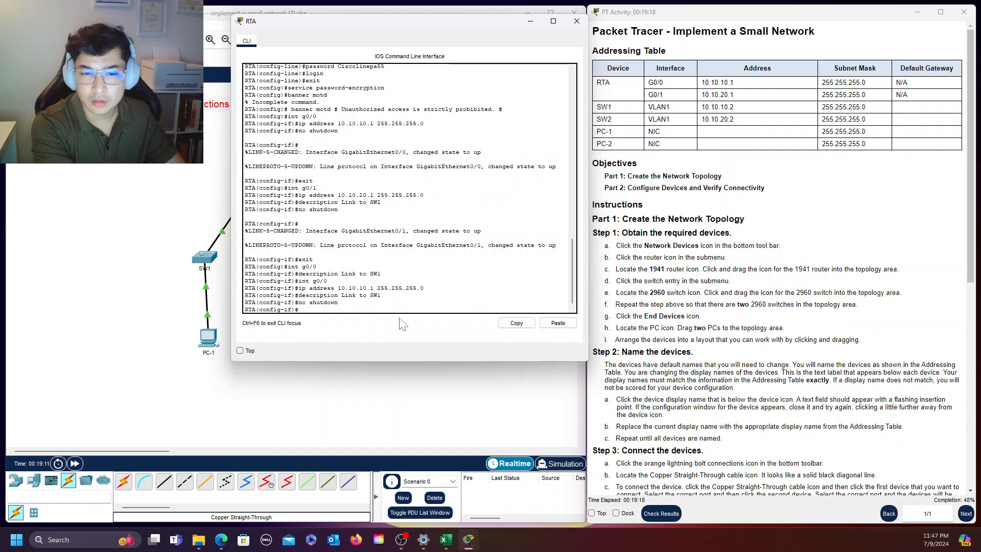
pyautogui.write('exit')
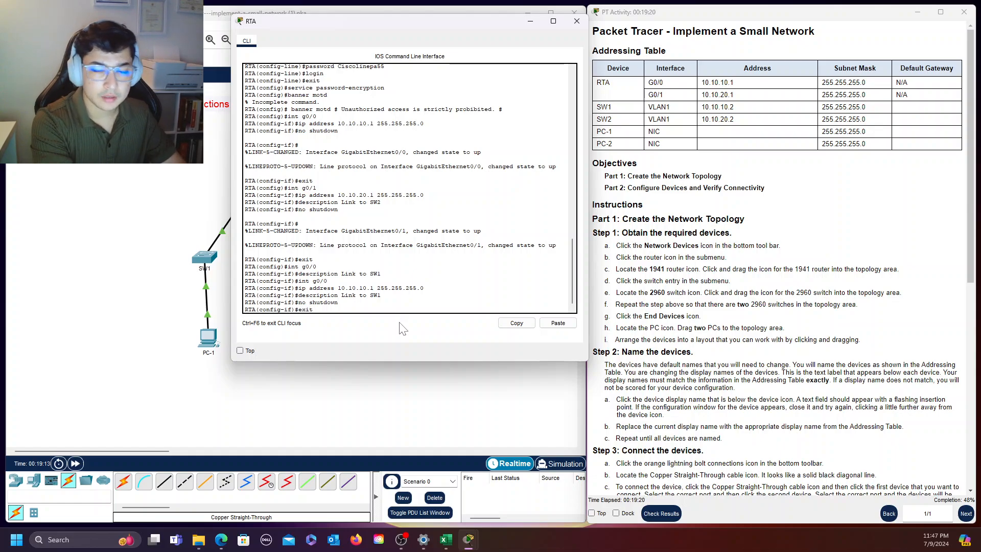
pyautogui.press('Return')
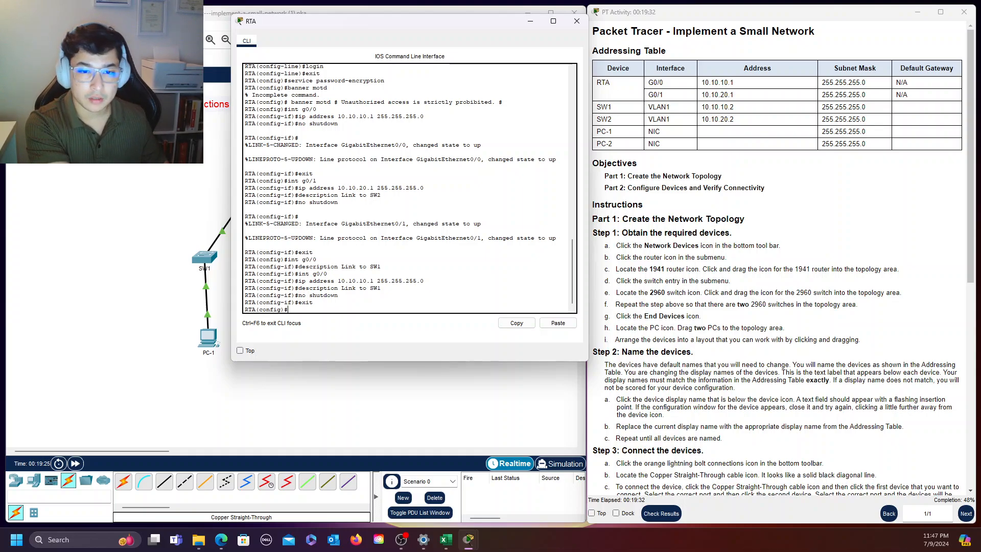
# Return RTA to privileged EXEC mode and save its configuration with "copy running-config startup-config"
pyautogui.hotkey('ctrl', 'z')
pyautogui.press('Return')
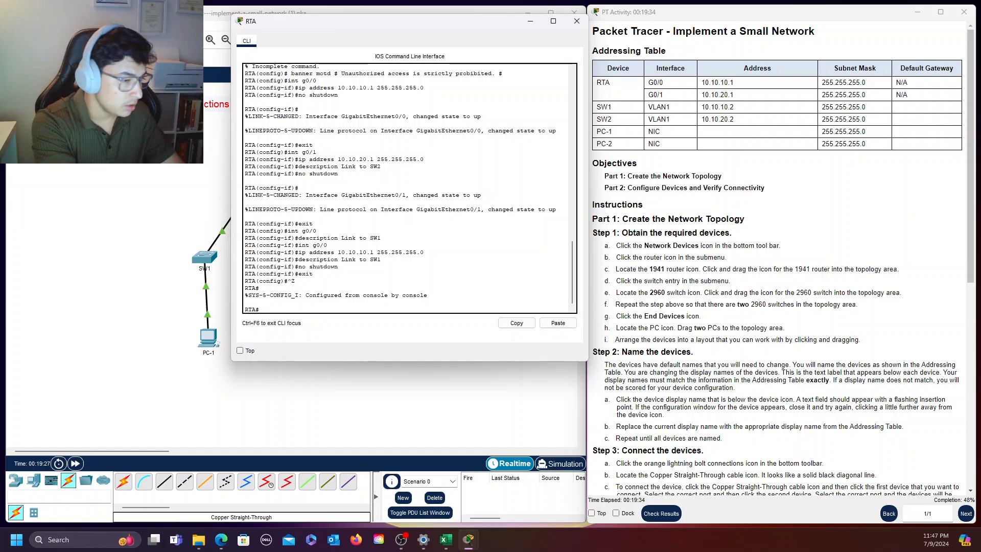
pyautogui.write('copy running')
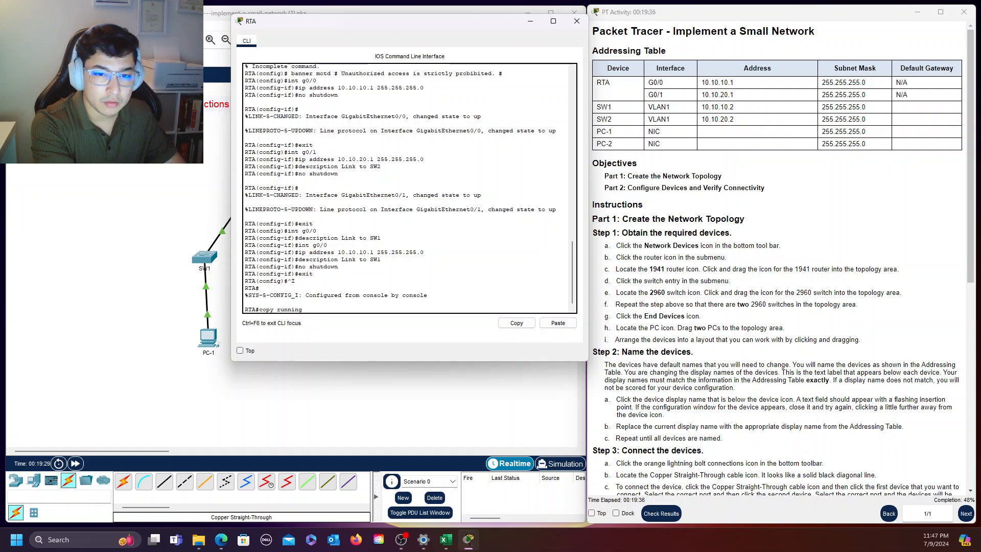
pyautogui.write('-config')
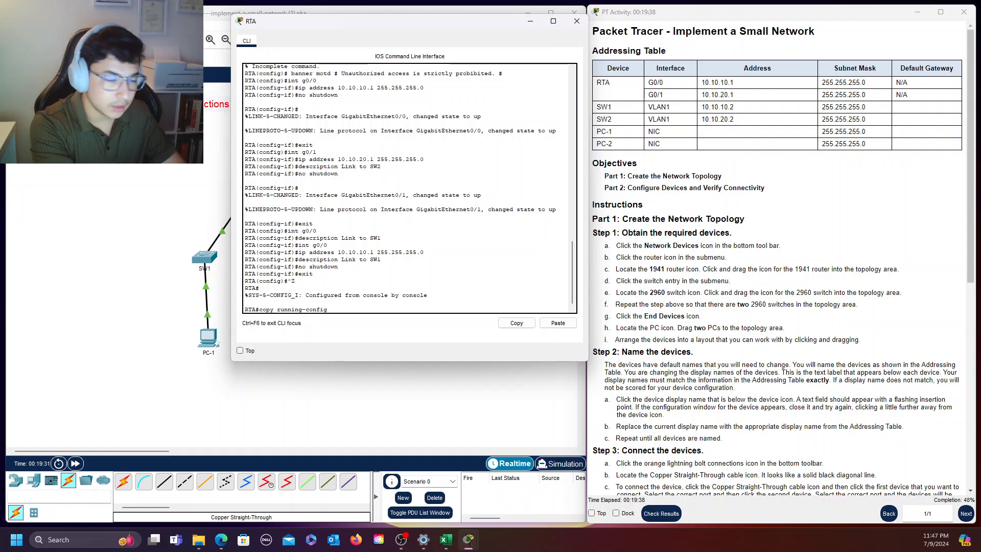
pyautogui.write(' start')
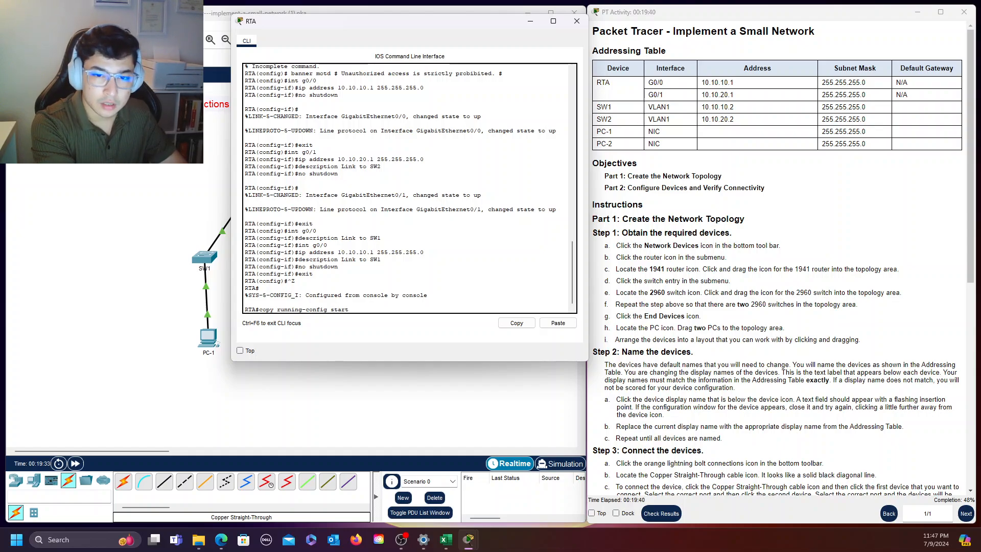
pyautogui.write('up-config')
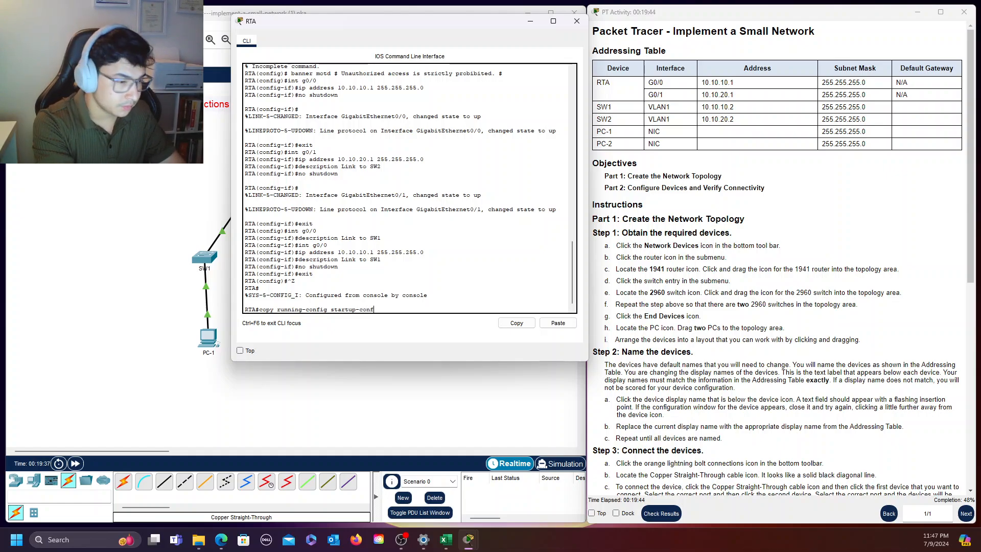
pyautogui.press('Return')
pyautogui.press('Return')
pyautogui.press('Return')
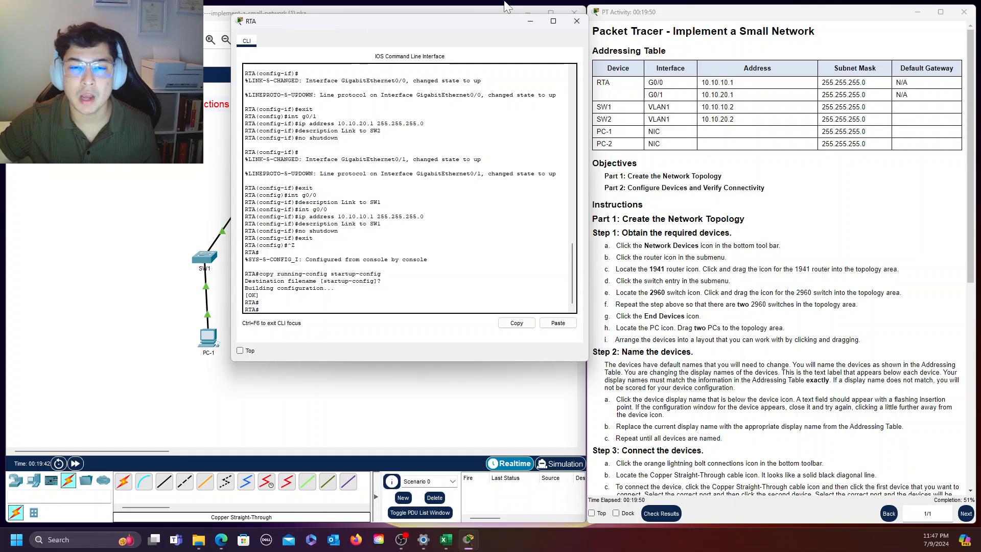
# Move RTA's command-line window aside, check the addressing table, and close the RTA window
pyautogui.moveTo(481, 27); pyautogui.dragTo(414, 44)
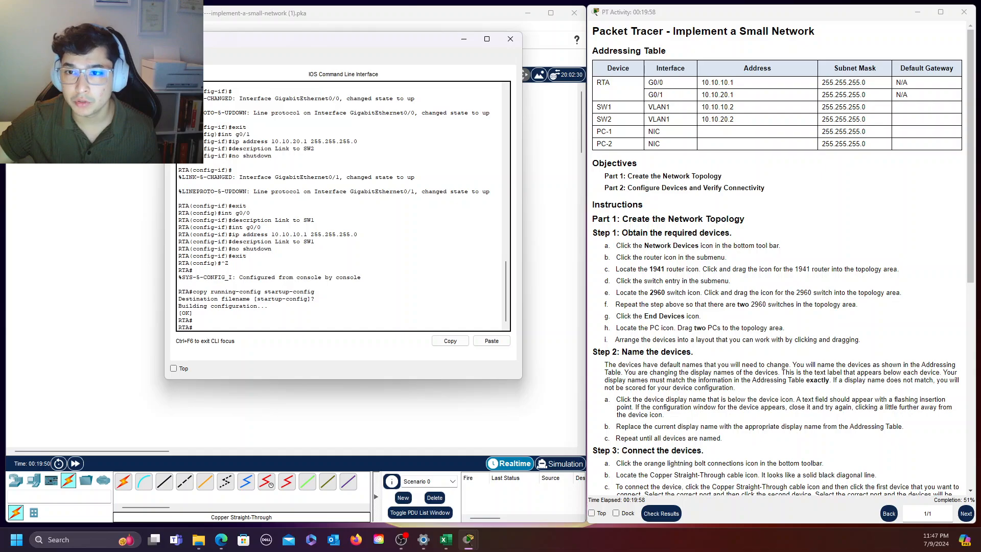
pyautogui.moveTo(648, 83); pyautogui.dragTo(674, 86)
pyautogui.click(667, 101)
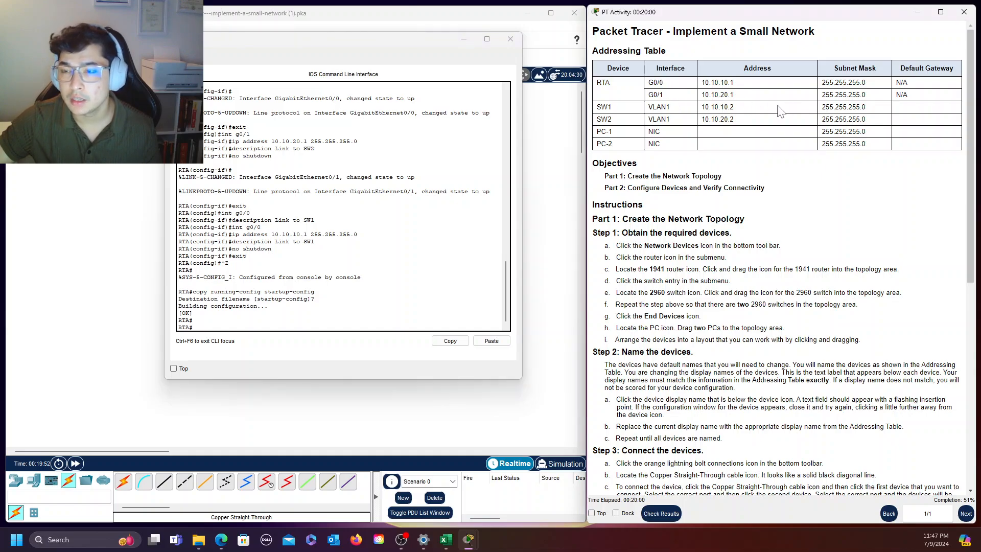
pyautogui.click(505, 41)
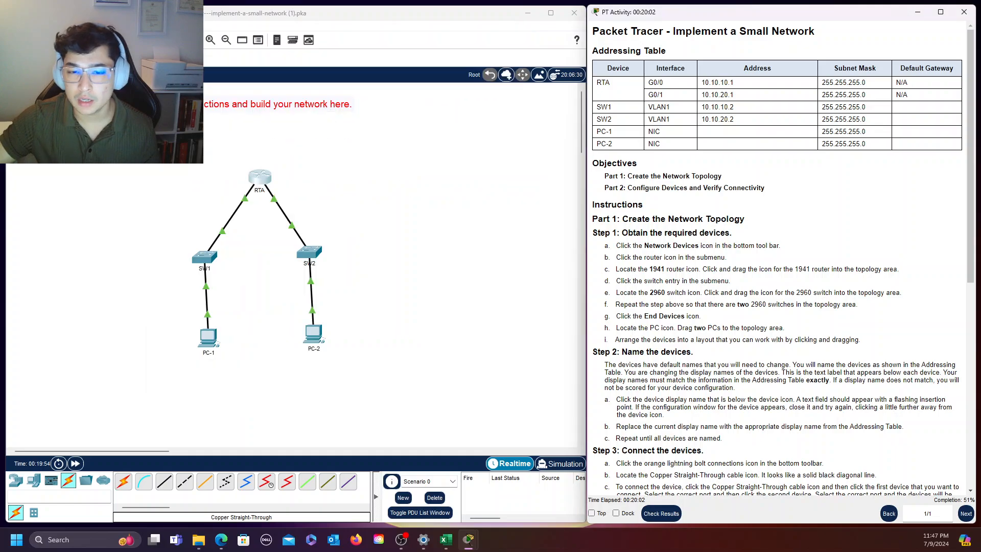
# Read the Part 2 Step 2 instructions for configuring SW1 and SW2, checking the addressing table and the router's basic settings they refer to
pyautogui.scroll(-3, 725, 329)
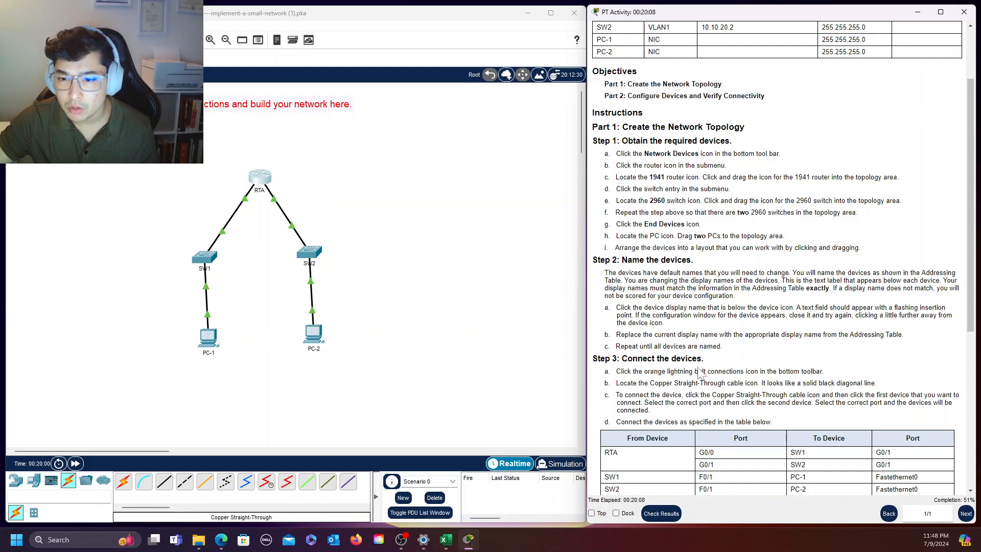
pyautogui.scroll(-5, 701, 375)
pyautogui.scroll(-1, 701, 375)
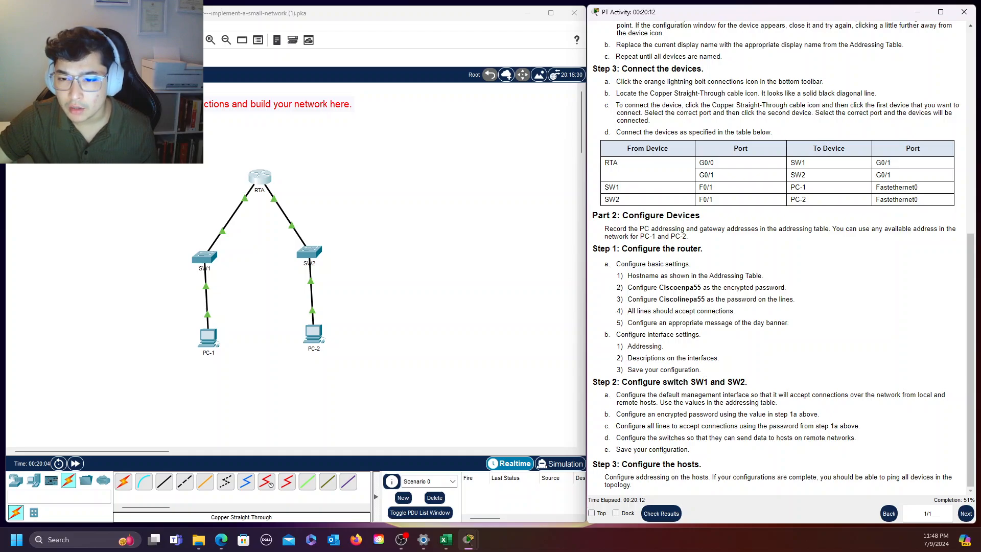
pyautogui.moveTo(599, 382); pyautogui.dragTo(632, 382)
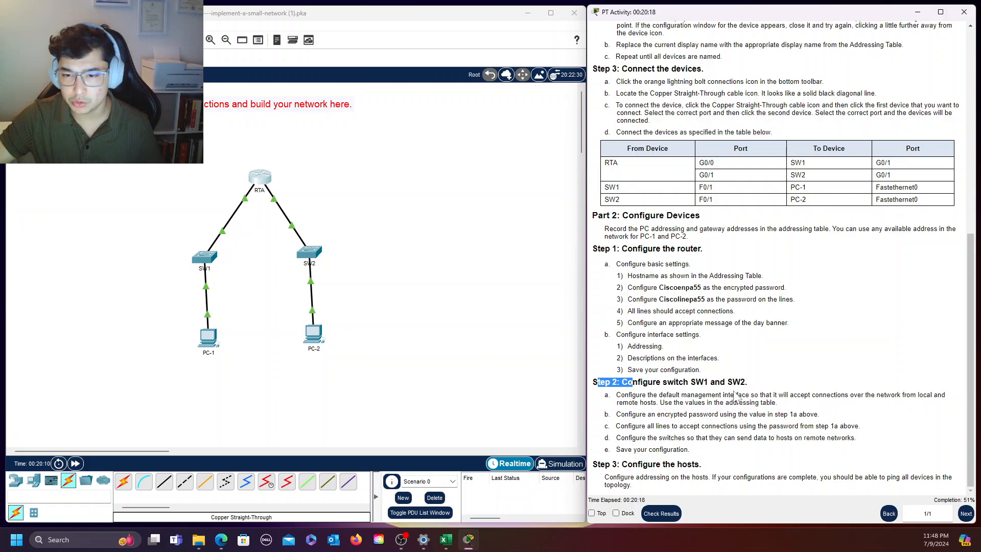
pyautogui.click(669, 414)
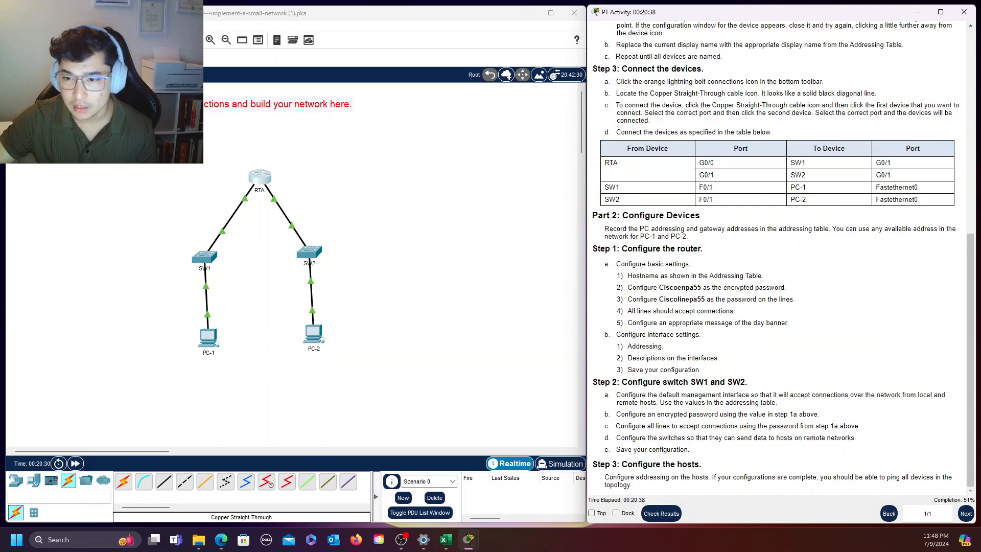
pyautogui.scroll(6, 797, 422)
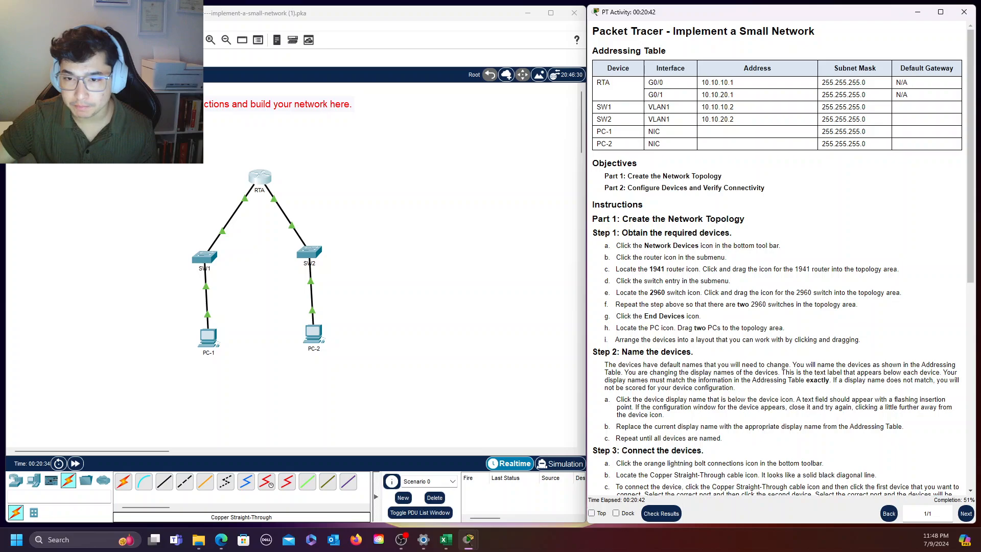
pyautogui.scroll(-4, 782, 255)
pyautogui.scroll(-2, 782, 255)
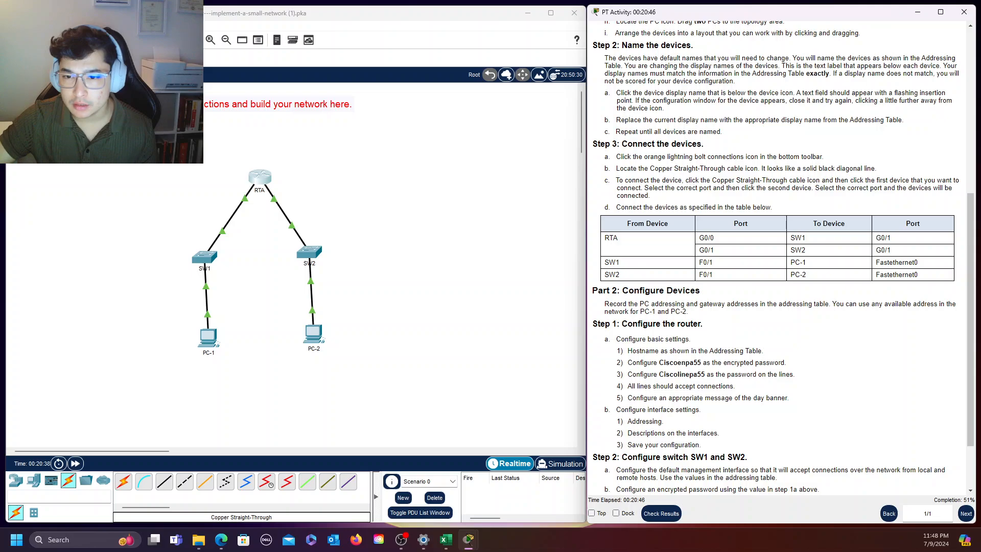
pyautogui.scroll(-3, 617, 278)
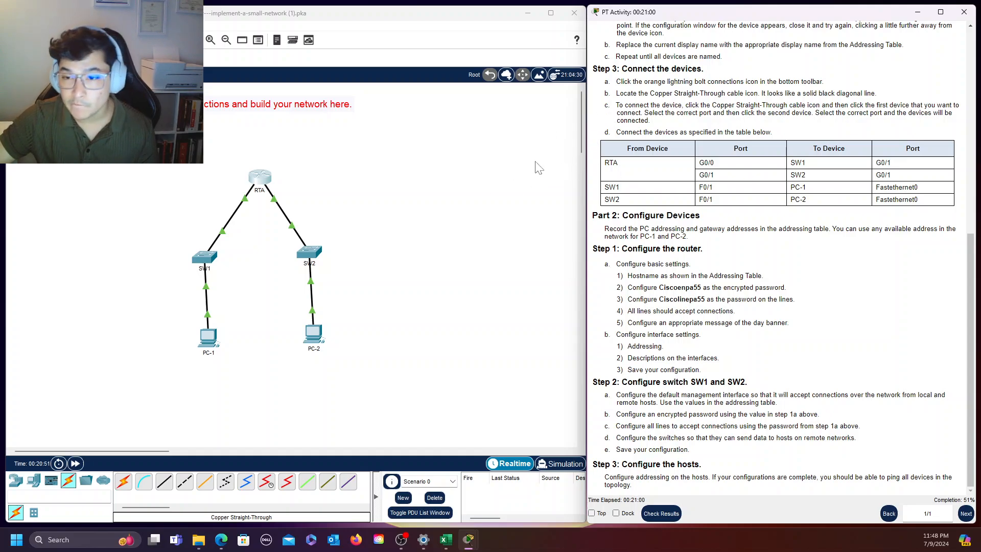
pyautogui.moveTo(659, 287); pyautogui.dragTo(718, 307)
pyautogui.click(781, 344)
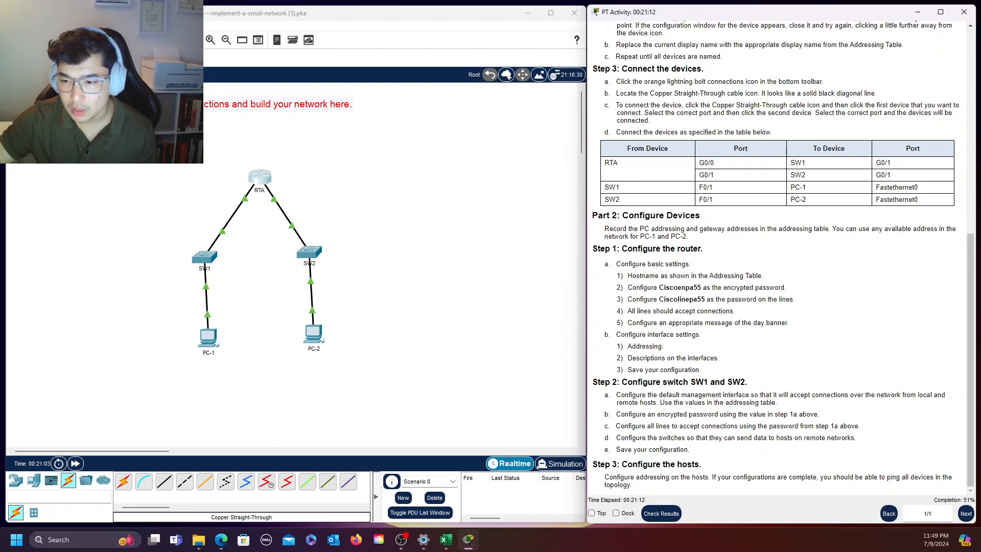
pyautogui.moveTo(861, 439); pyautogui.dragTo(831, 438)
pyautogui.moveTo(616, 451); pyautogui.dragTo(736, 451)
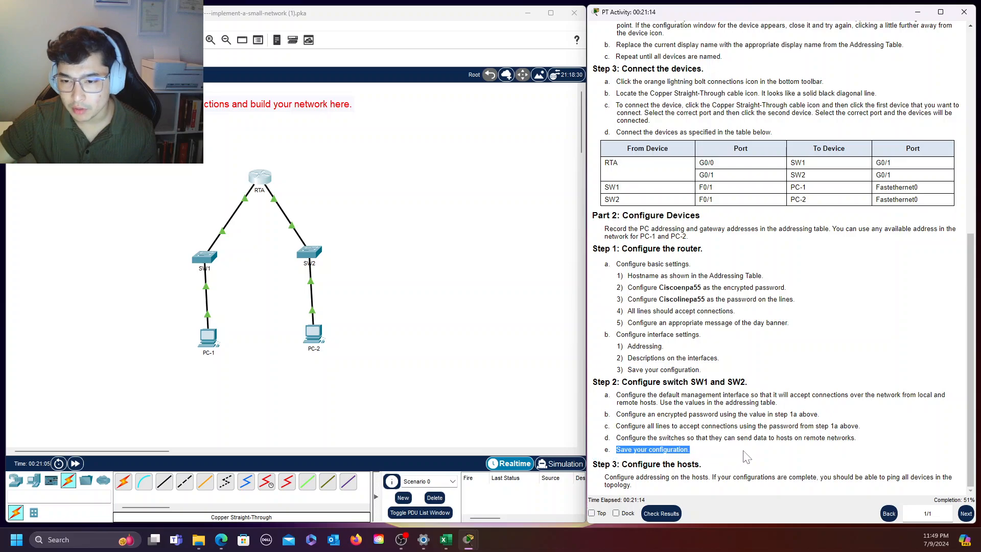
pyautogui.click(744, 449)
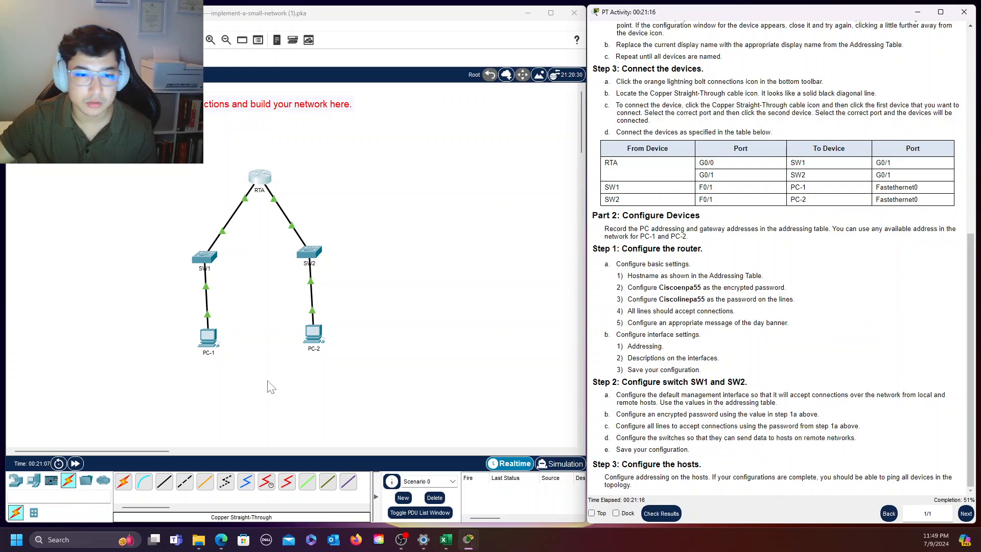
# Open SW1's command line and enter global configuration mode with "enable" and "config term"
pyautogui.click(206, 258)
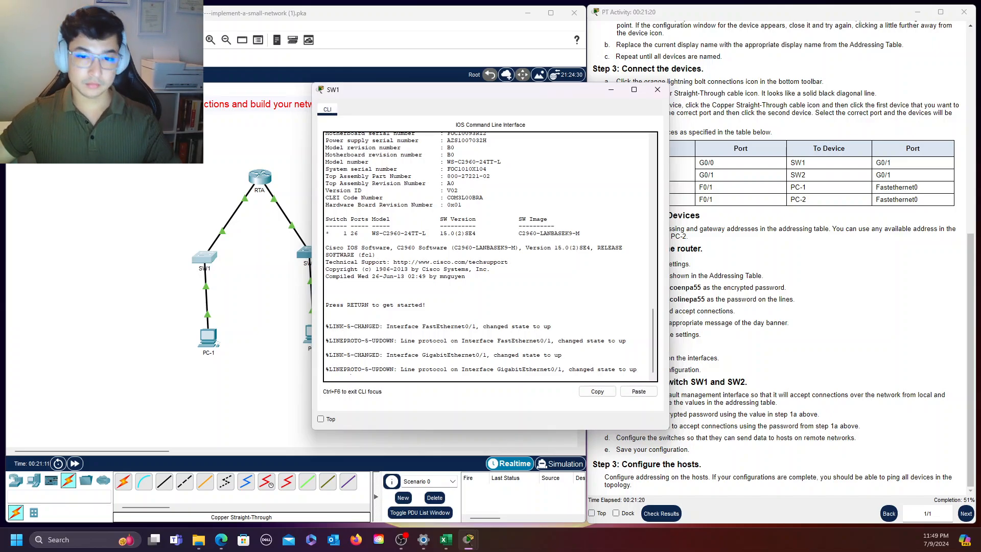
pyautogui.press('Return')
pyautogui.moveTo(508, 93); pyautogui.dragTo(424, 28)
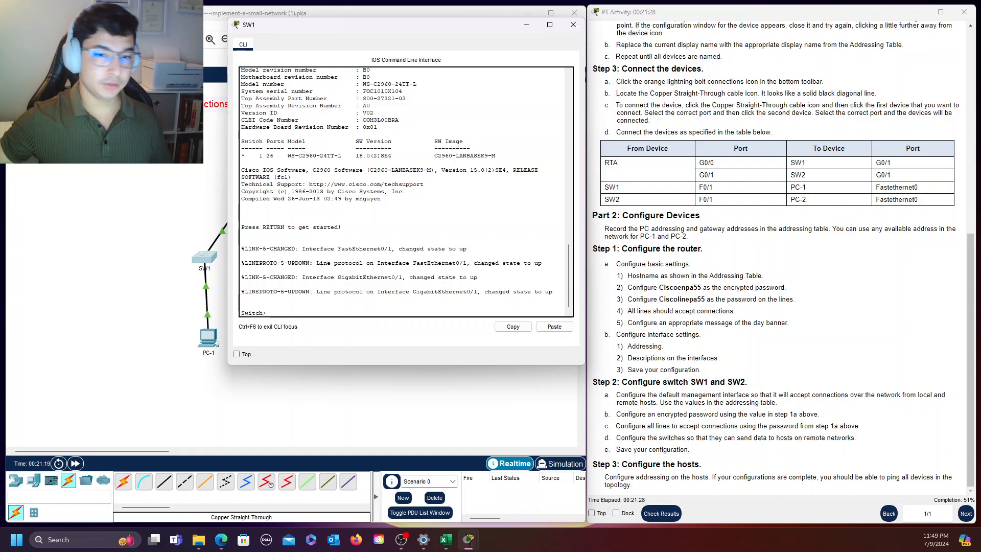
pyautogui.write('enable')
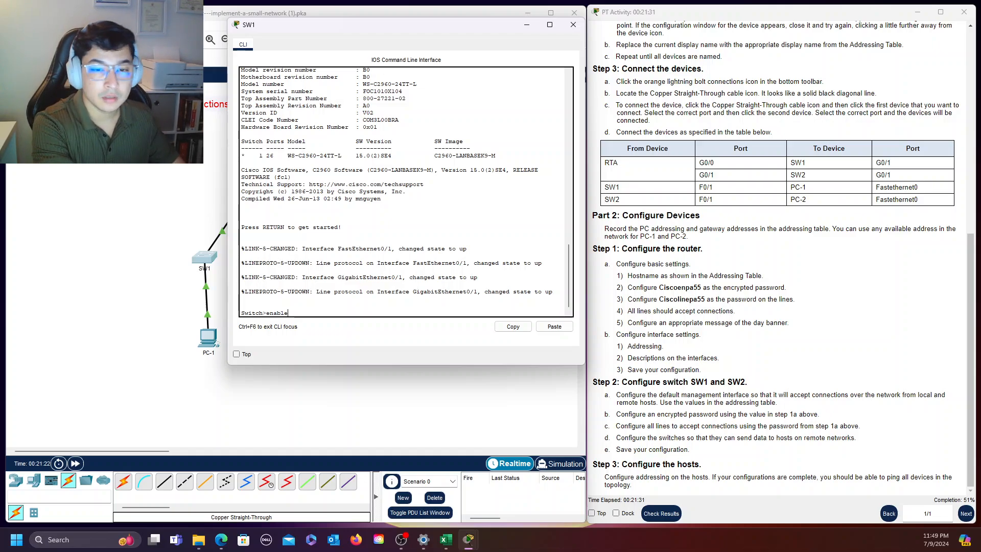
pyautogui.press('Return')
pyautogui.write('config')
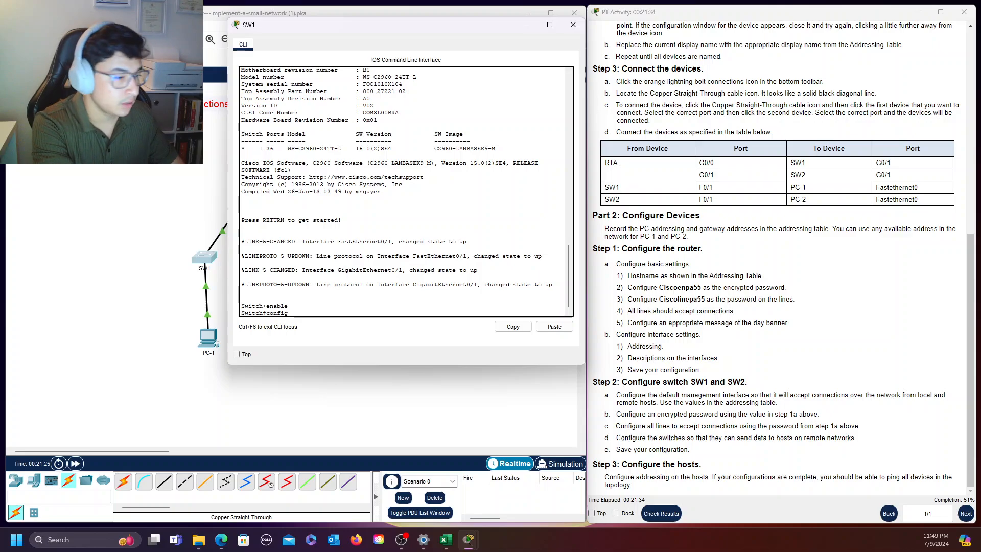
pyautogui.write(' term')
pyautogui.press('Return')
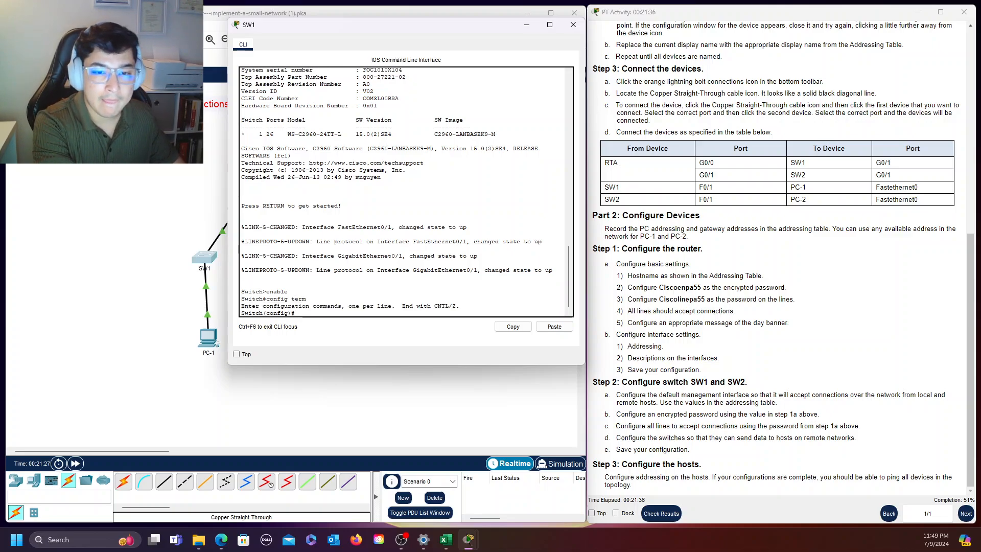
# Set the hostname of the first switch to SW1
pyautogui.write('ho')
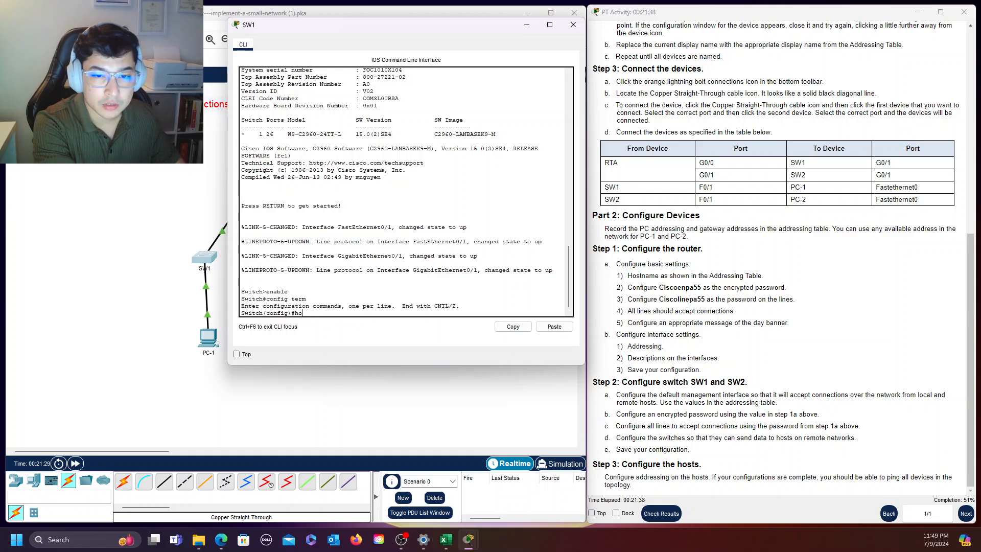
pyautogui.write('stname S')
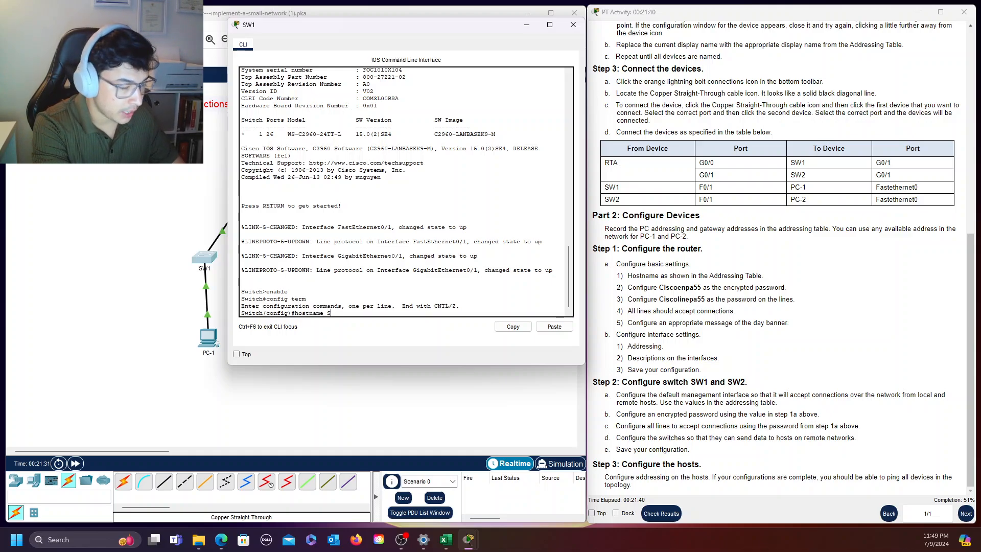
pyautogui.write('W')
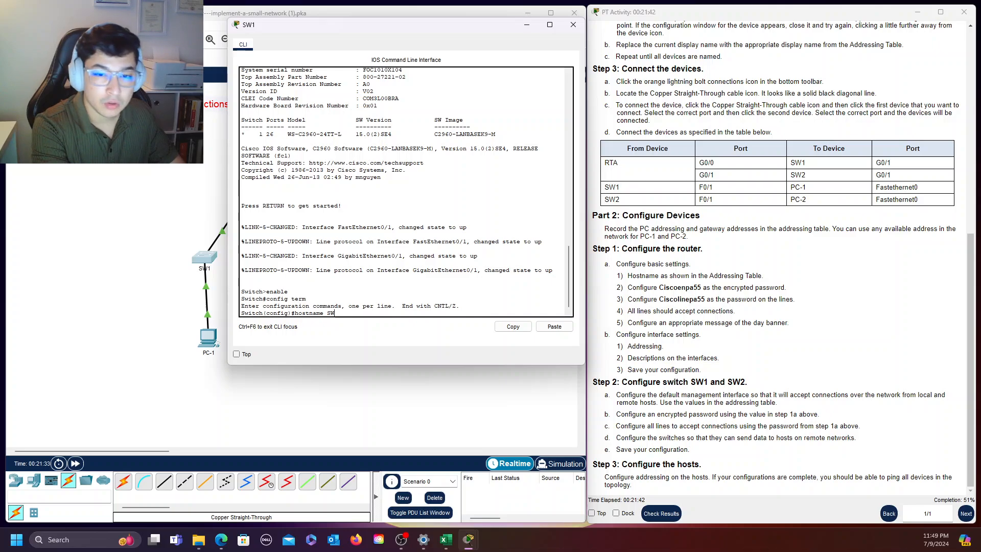
pyautogui.write('!')
pyautogui.press('Return')
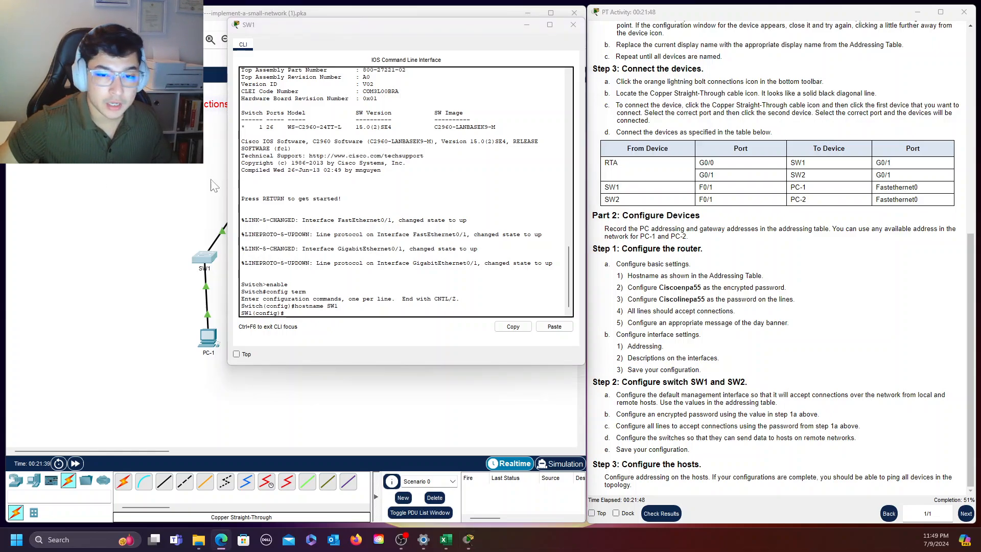
# Configure SW1's encrypted privileged-mode password with "enable secret", using the enable password given in the instructions
pyautogui.hotkey('alt', 'Tab')
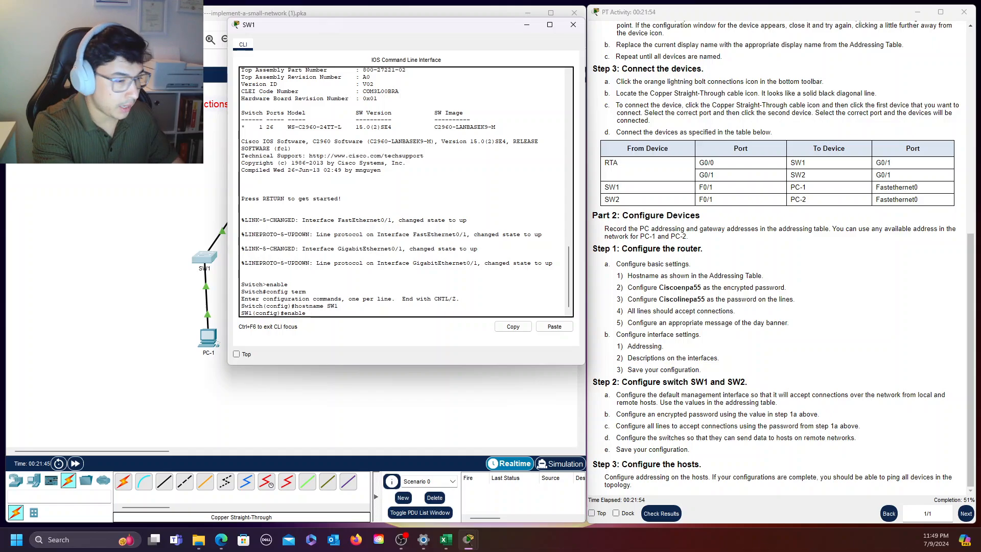
pyautogui.write('secret')
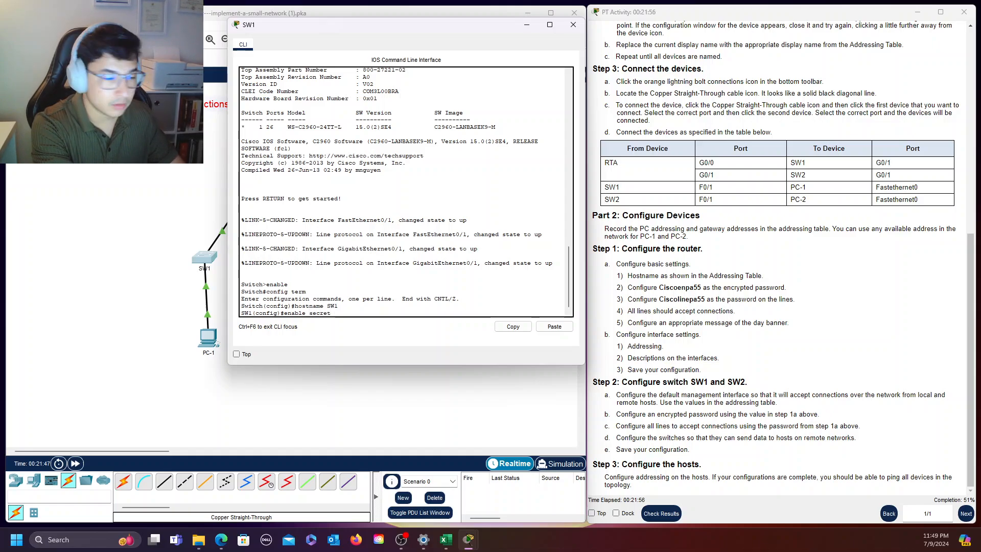
pyautogui.write(' Cisco')
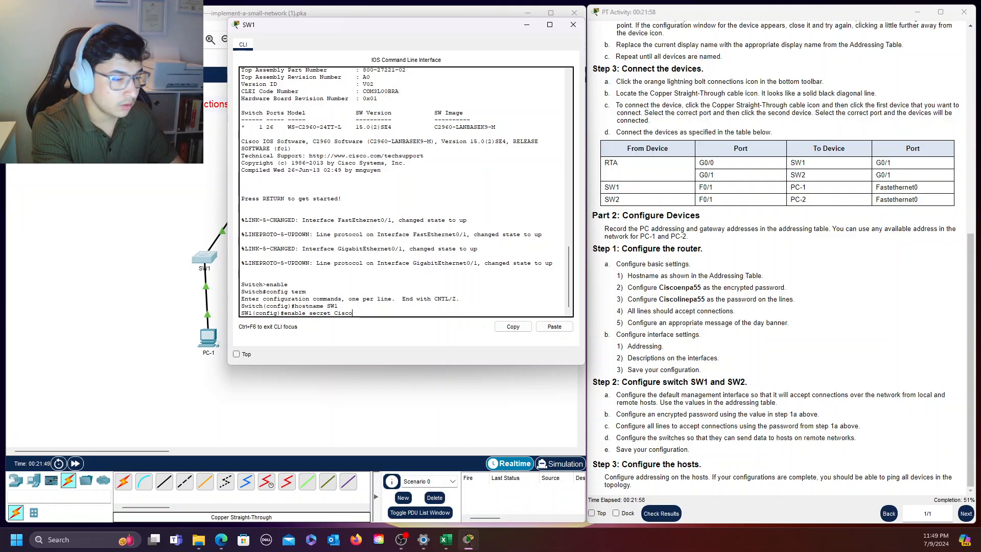
pyautogui.write('enpa55')
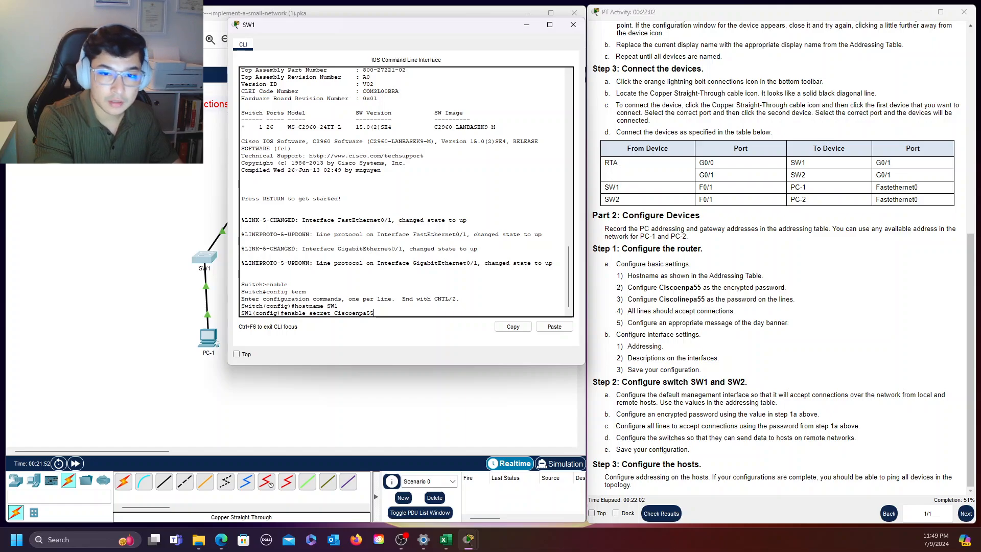
pyautogui.press('Return')
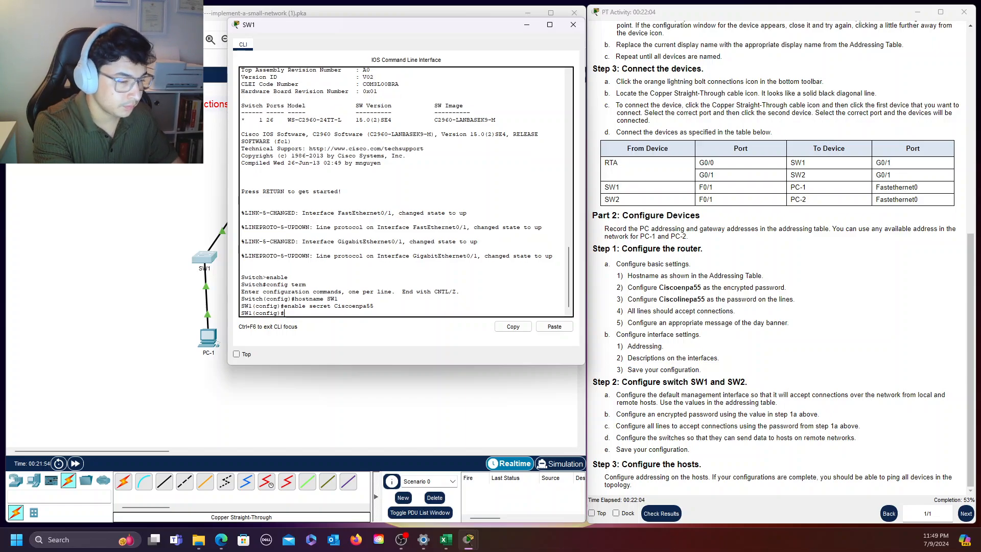
pyautogui.write('login')
pyautogui.press('Return')
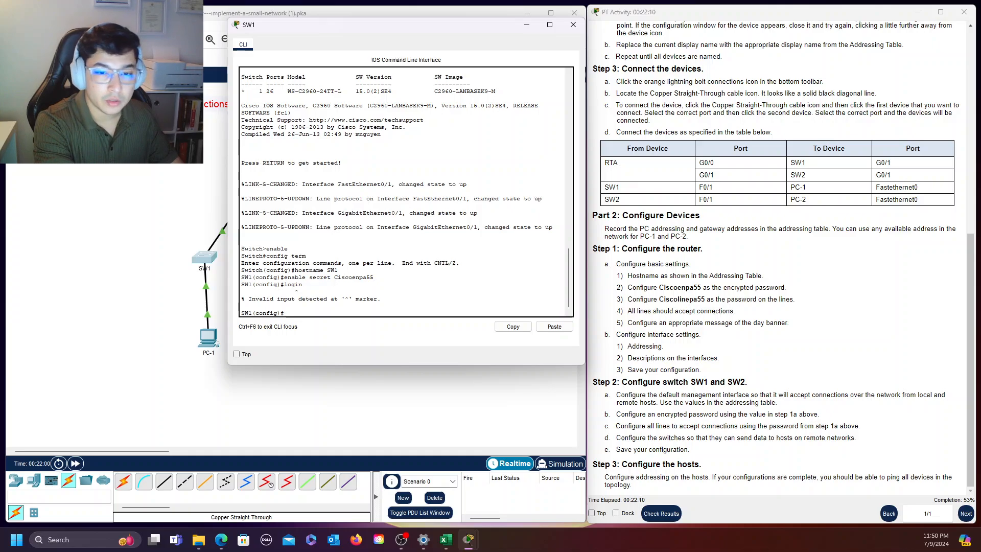
# Enter configuration of console line 0 on SW1 and set the line password given in the instructions
pyautogui.write('line')
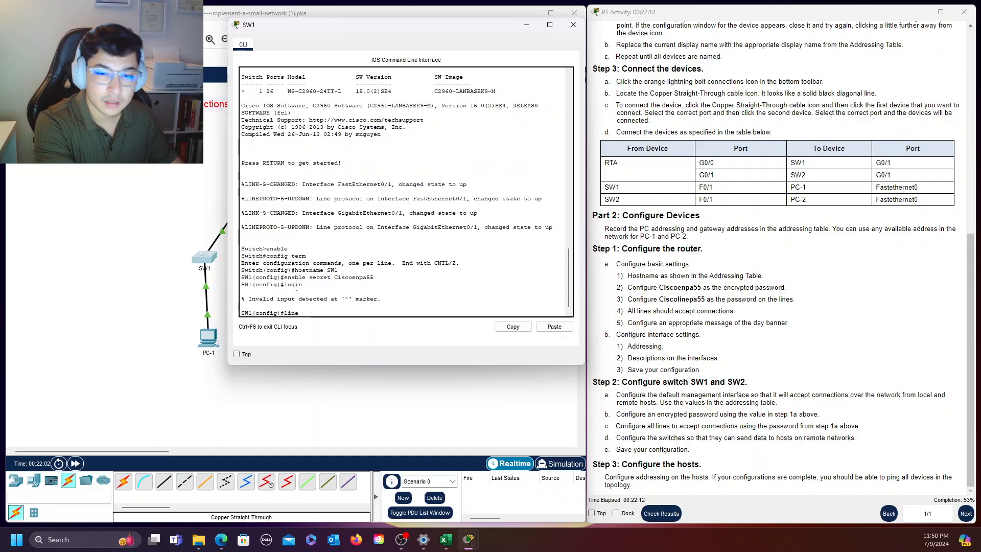
pyautogui.write(' console')
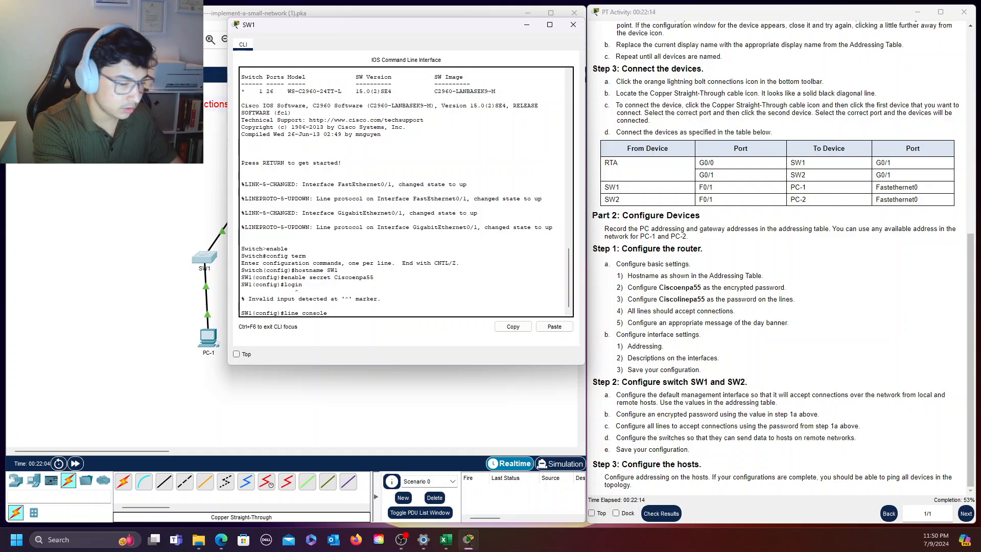
pyautogui.write(' 0')
pyautogui.press('Return')
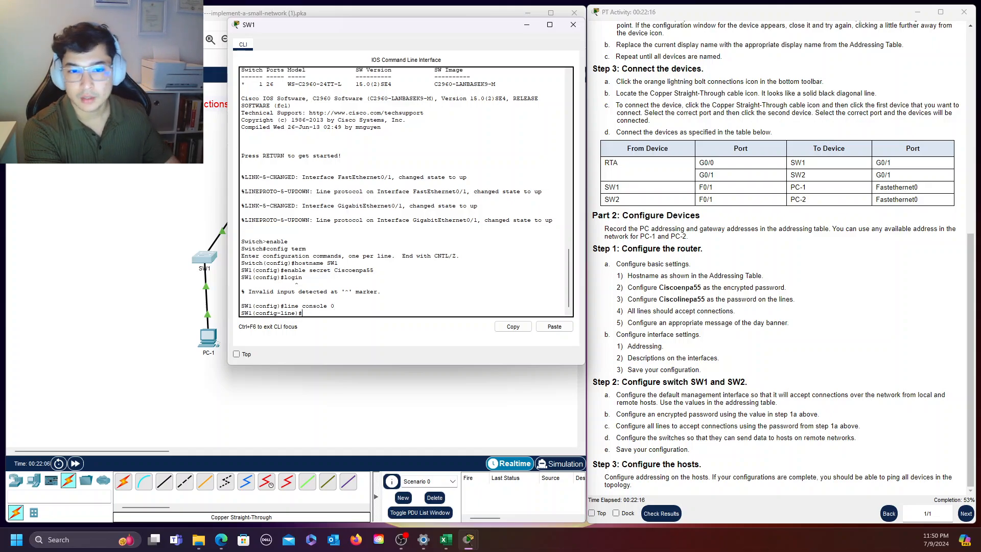
pyautogui.write('passw')
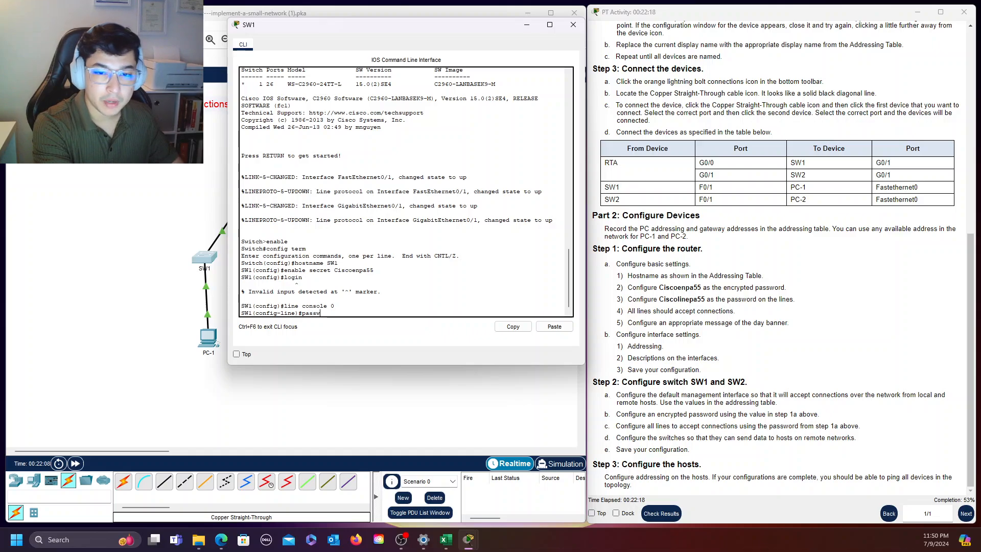
pyautogui.write('ord Ci')
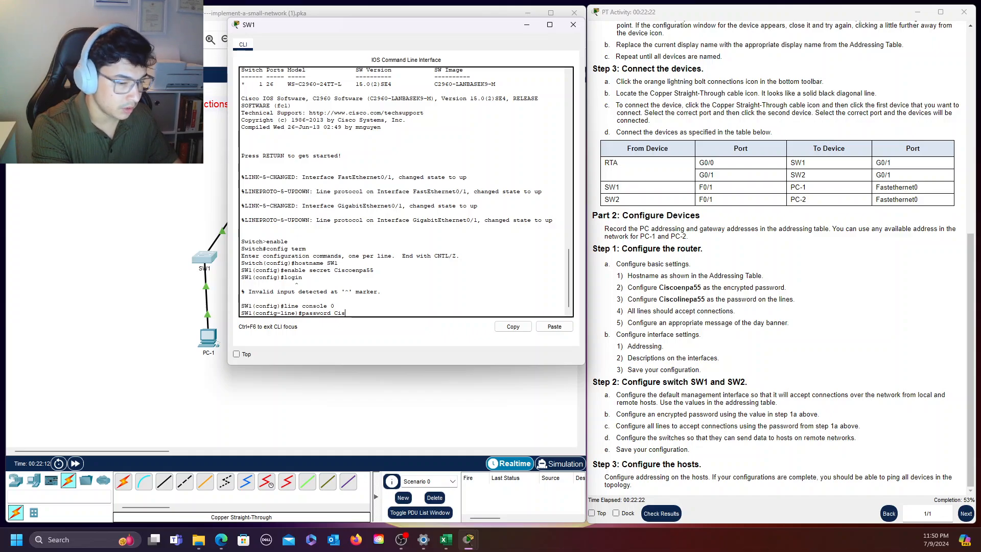
pyautogui.write('s')
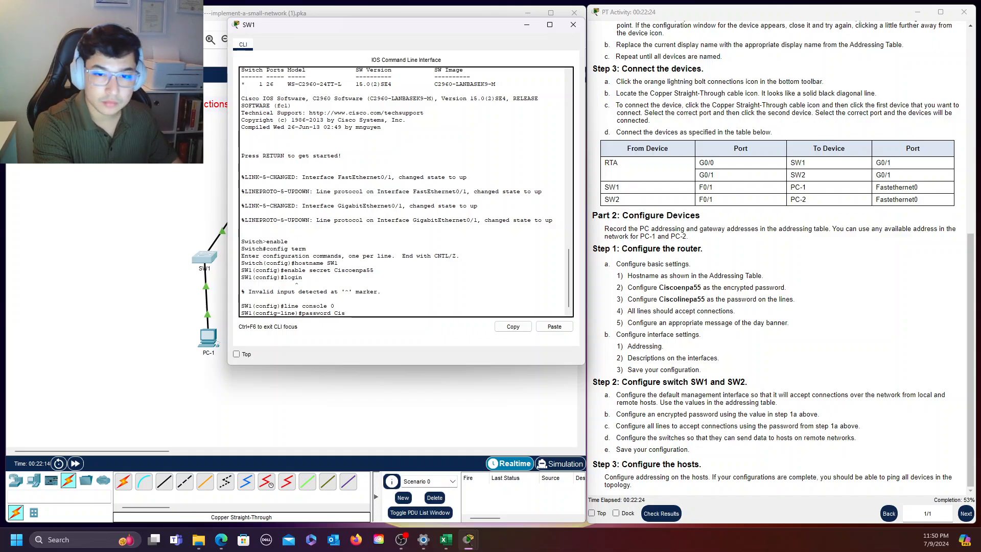
pyautogui.write('coline')
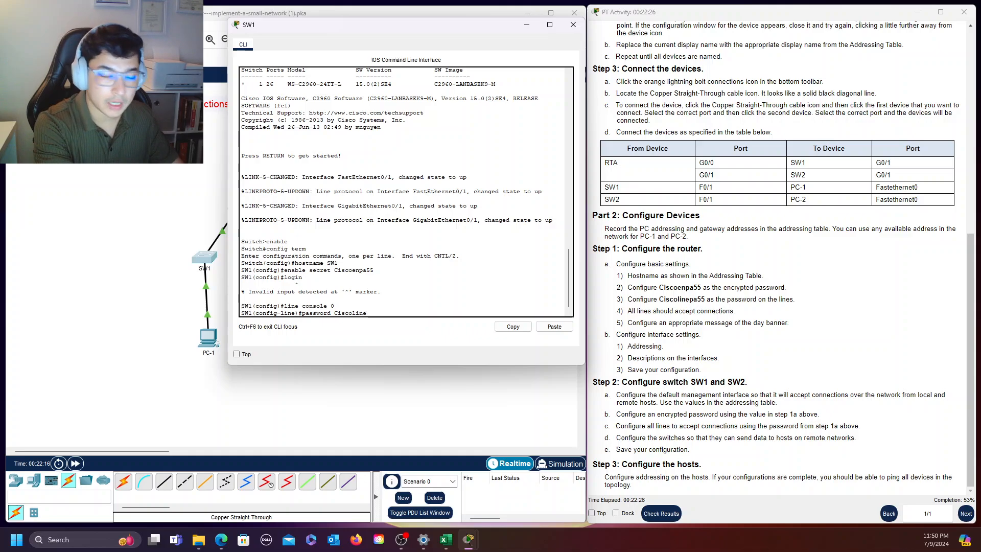
pyautogui.write('pa')
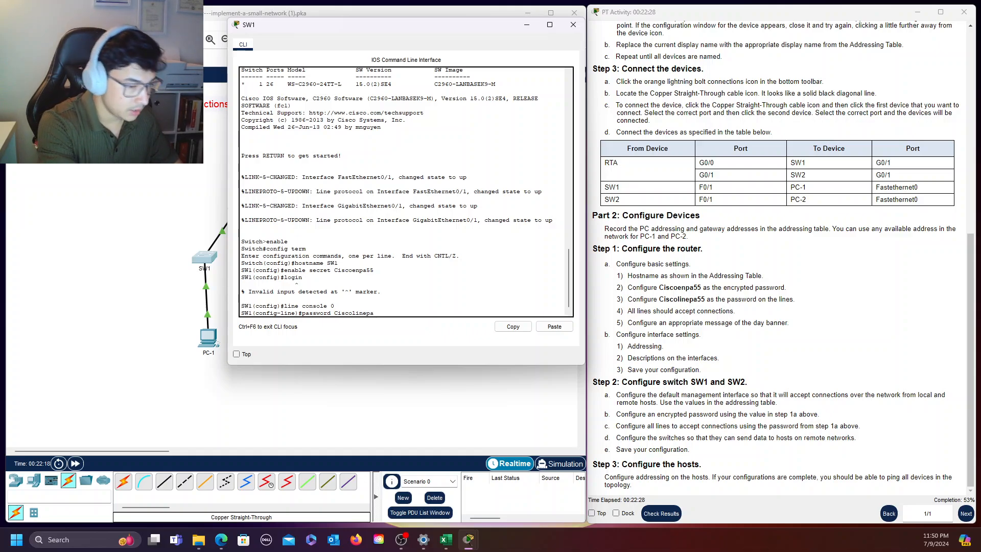
pyautogui.write('55')
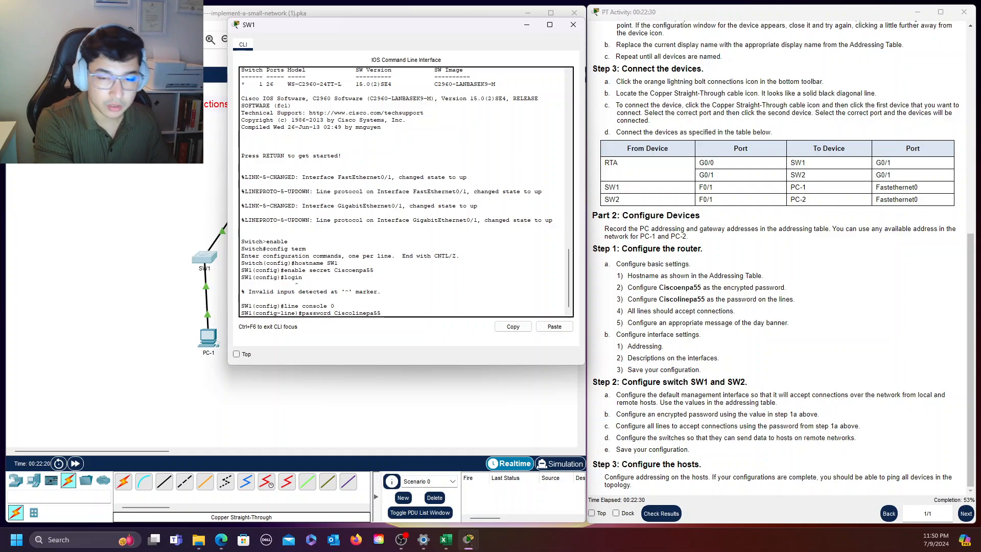
pyautogui.press('Return')
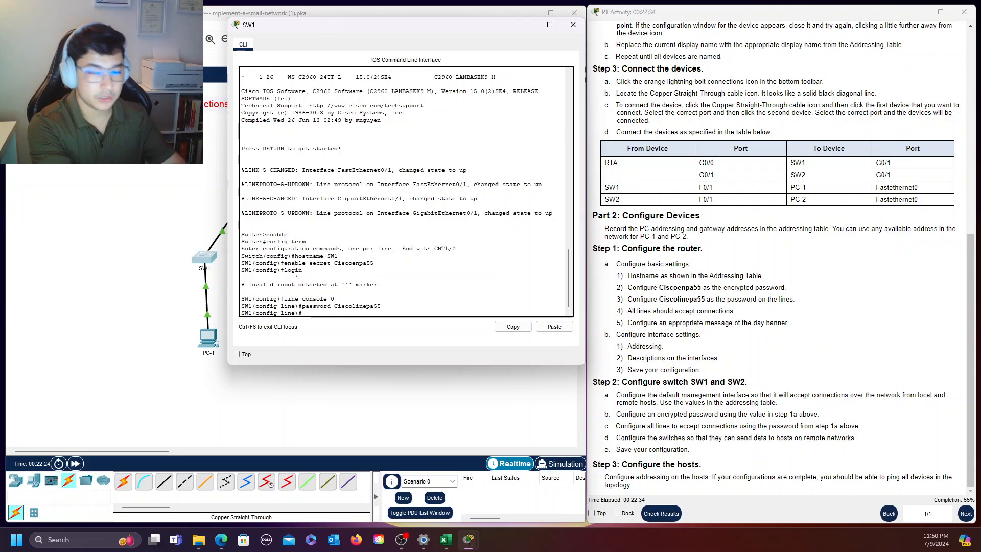
# Require login on SW1's console line and return to global configuration mode
pyautogui.write('l')
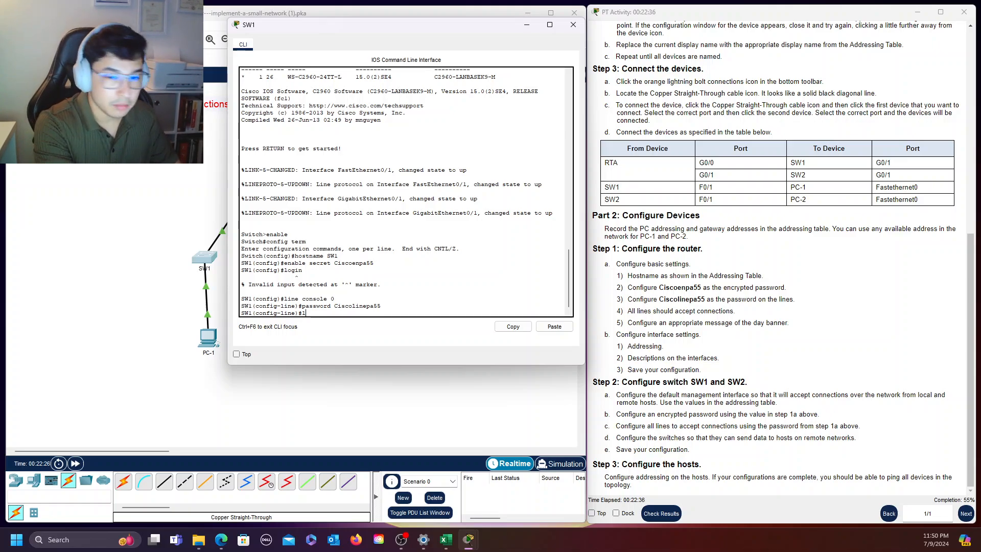
pyautogui.write('ogin')
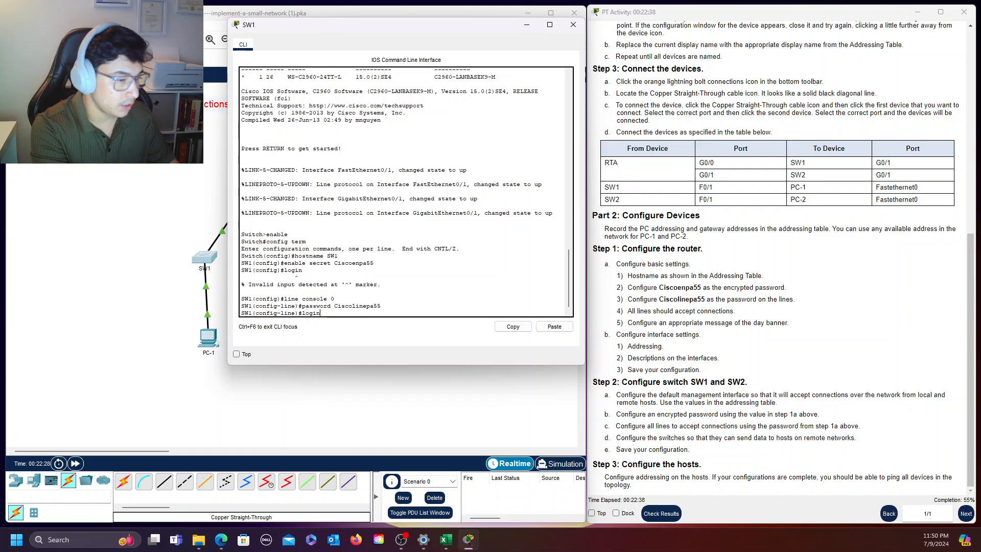
pyautogui.press('Return')
pyautogui.write('exit')
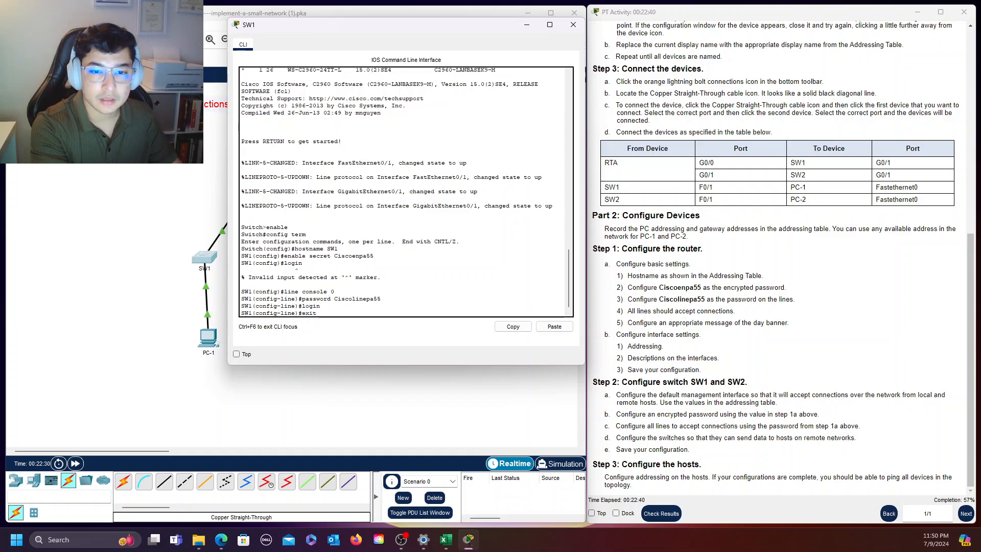
pyautogui.press('Return')
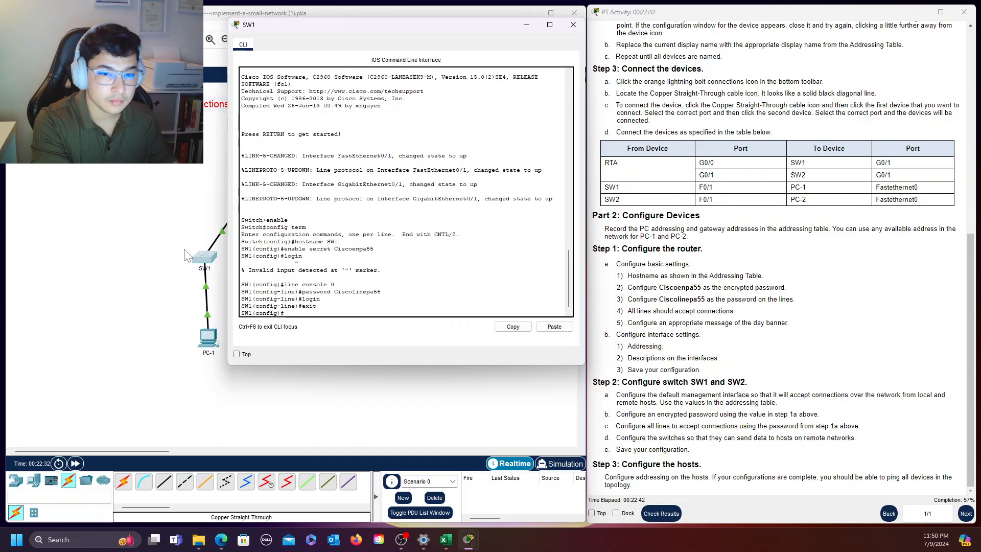
pyautogui.press('Return')
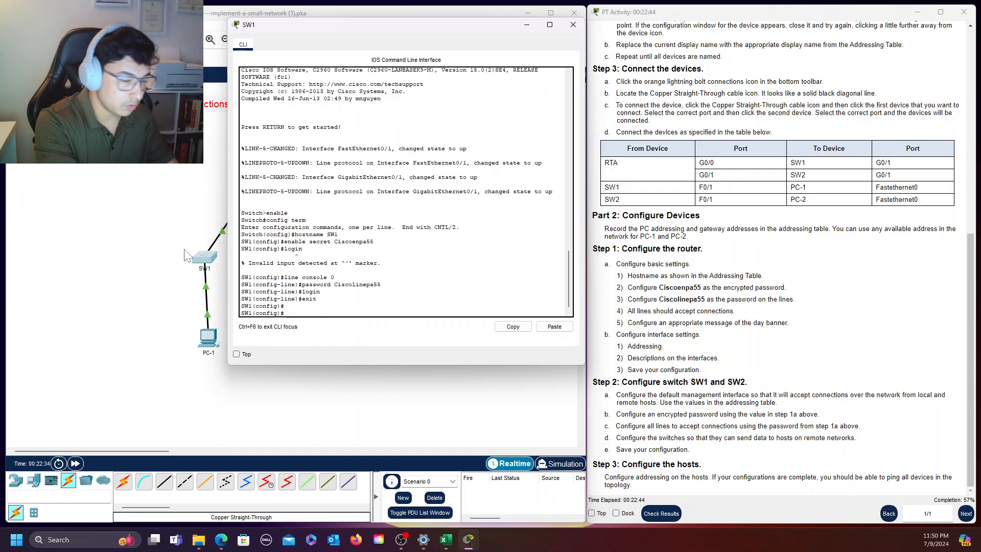
# Enter configuration of SW1's vty lines 0 4 and set the line password given in the instructions
pyautogui.write('line vty')
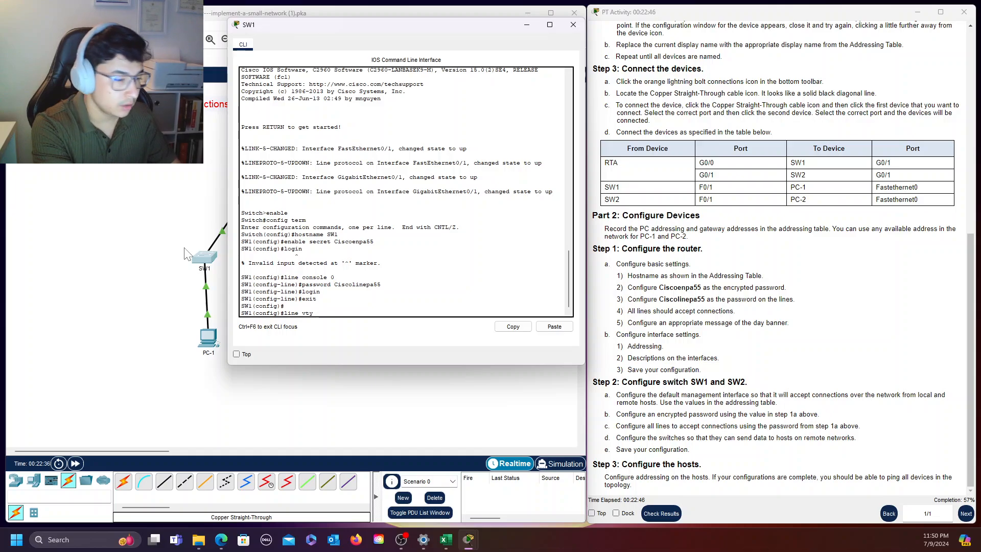
pyautogui.write(' 0 4')
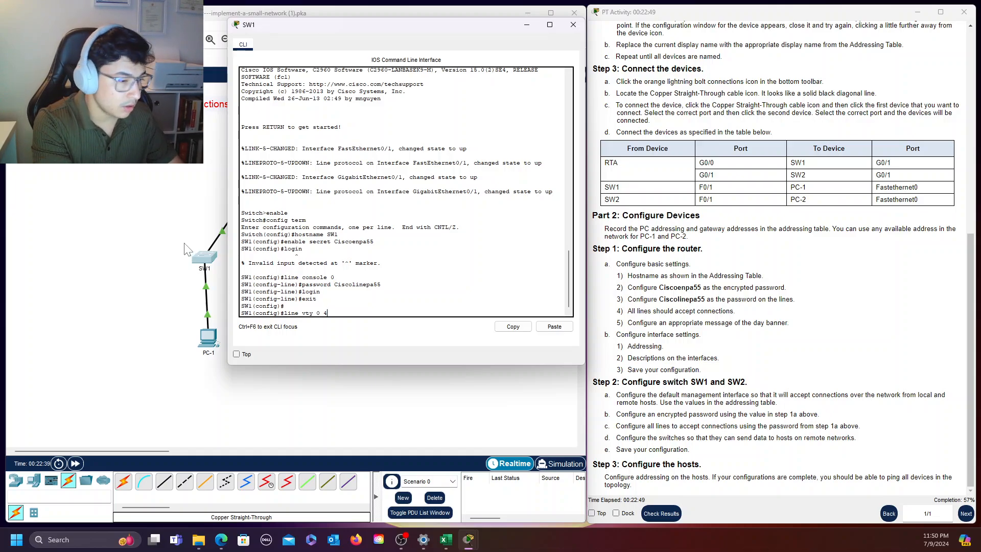
pyautogui.press('Return')
pyautogui.write('pass')
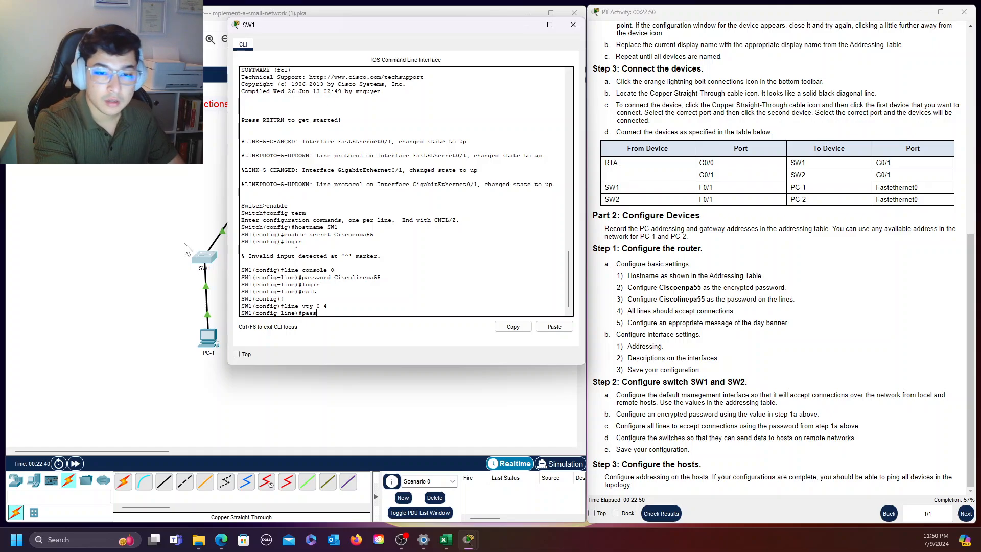
pyautogui.write('word Cisc')
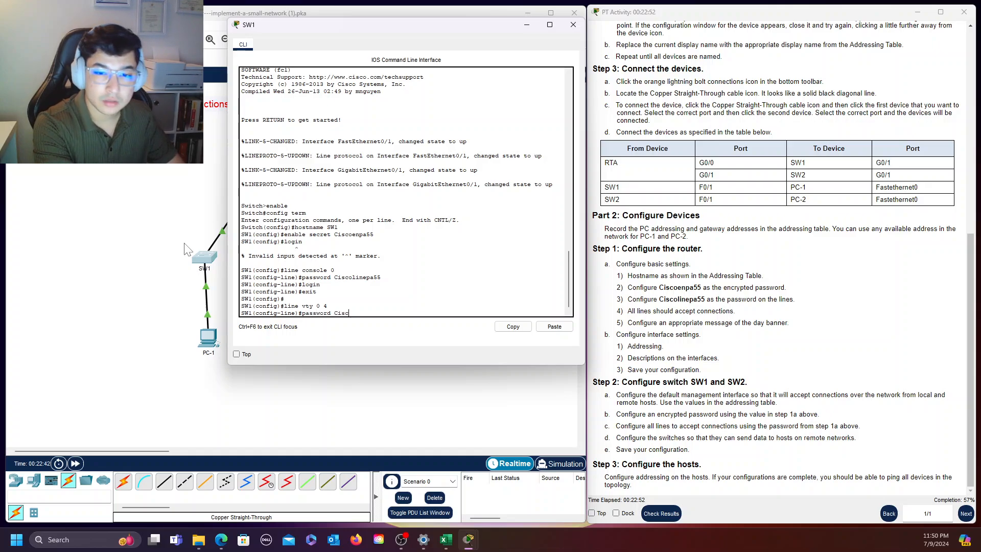
pyautogui.write('olinepa55')
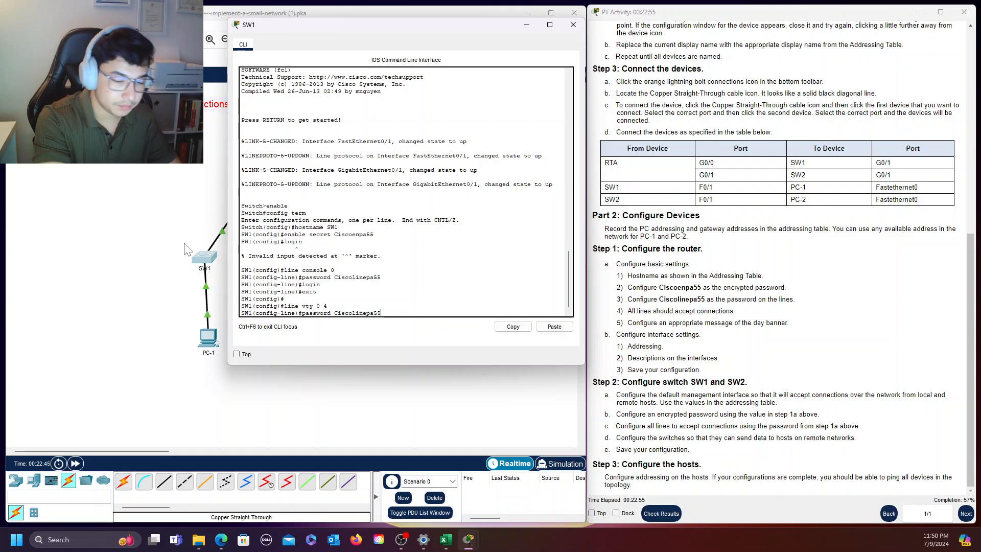
pyautogui.press('Return')
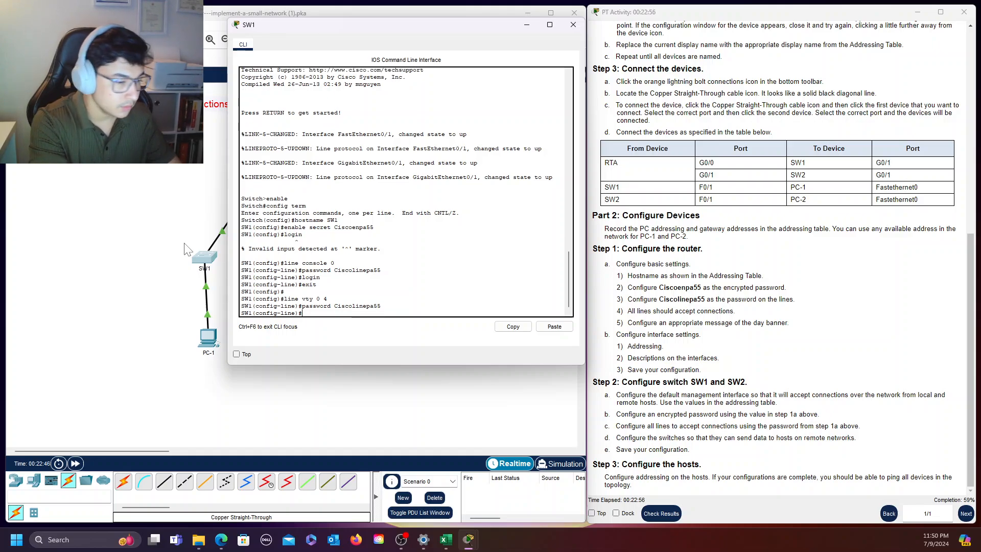
# Require login on SW1's vty lines 0 4 and return to global configuration mode
pyautogui.write('login')
pyautogui.press('Return')
pyautogui.write('ex')
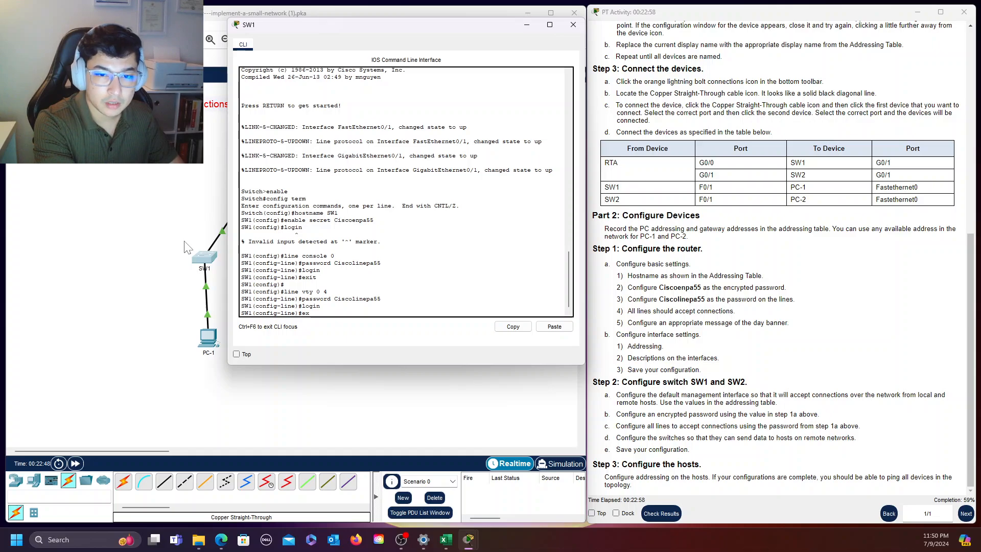
pyautogui.write('it')
pyautogui.press('Return')
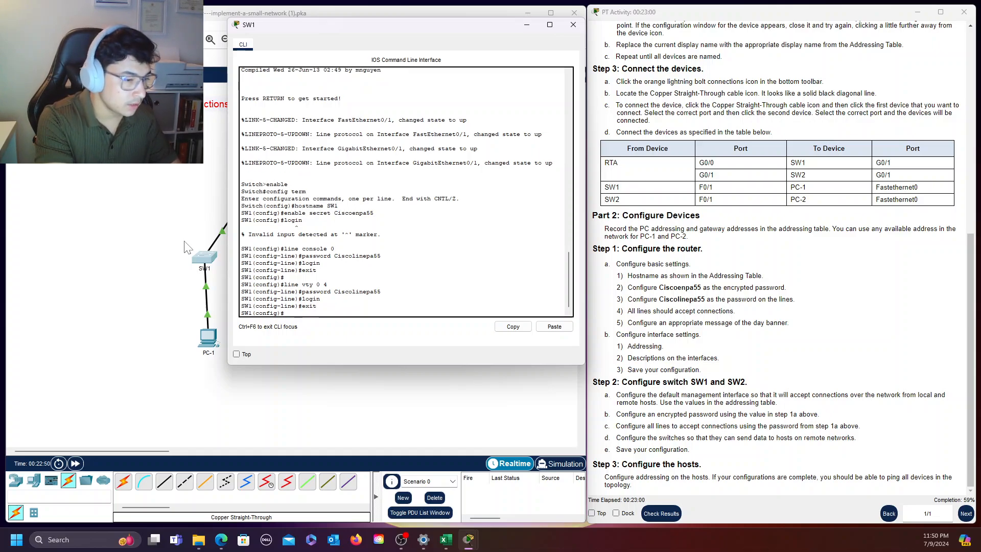
# Encrypt the plain-text passwords on SW1 with "service password-encryption"
pyautogui.write('s')
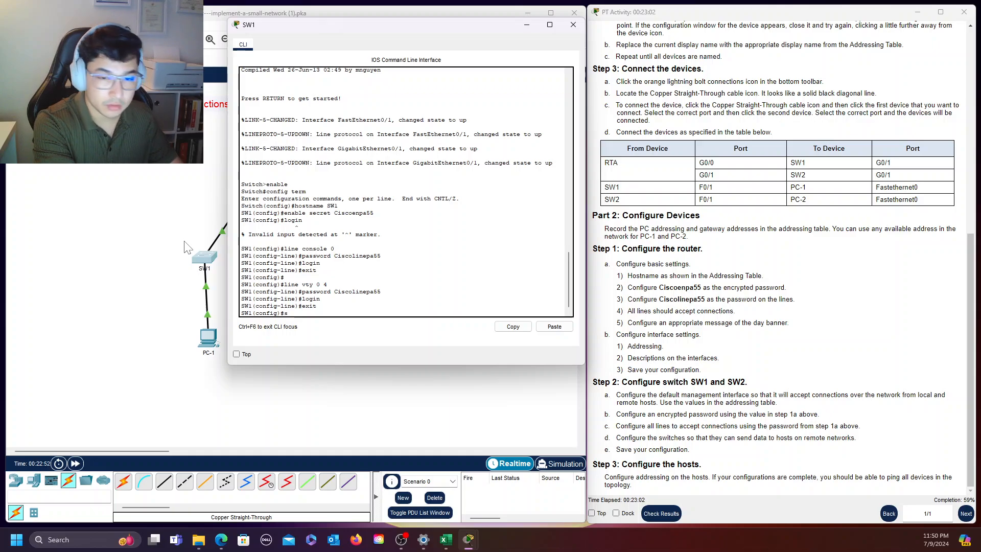
pyautogui.write('ervice p')
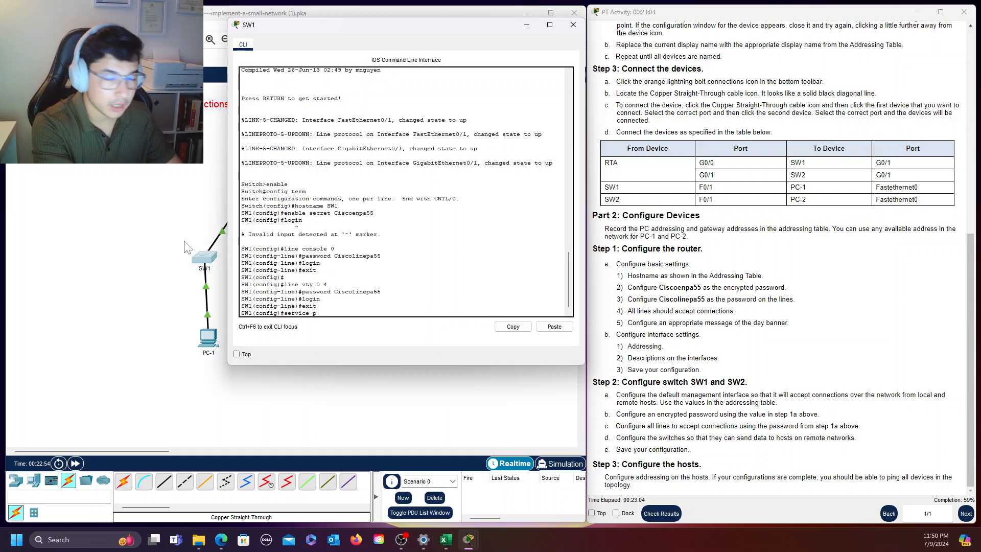
pyautogui.write('assword-')
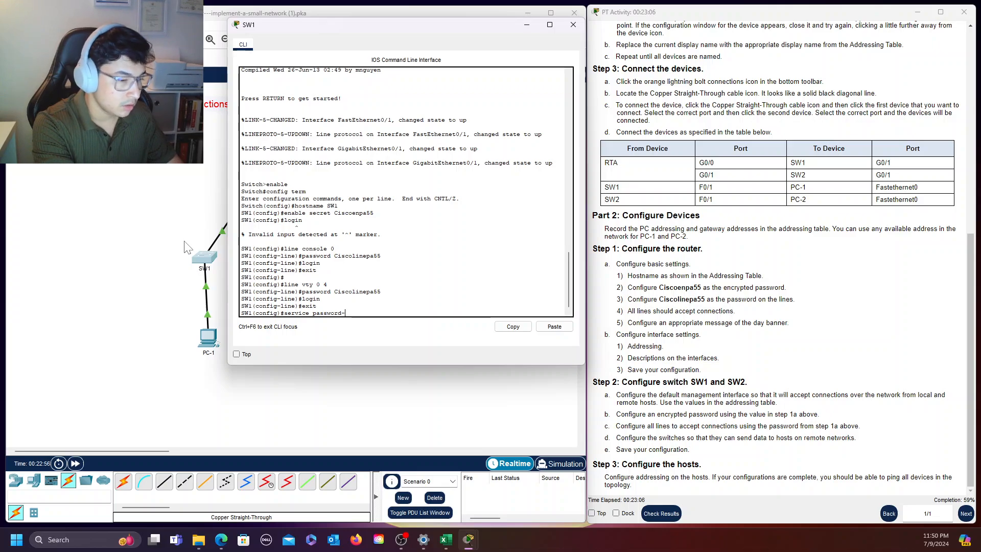
pyautogui.write('cnc')
pyautogui.press('BackSpace')
pyautogui.press('BackSpace')
pyautogui.press('BackSpace')
pyautogui.write('en')
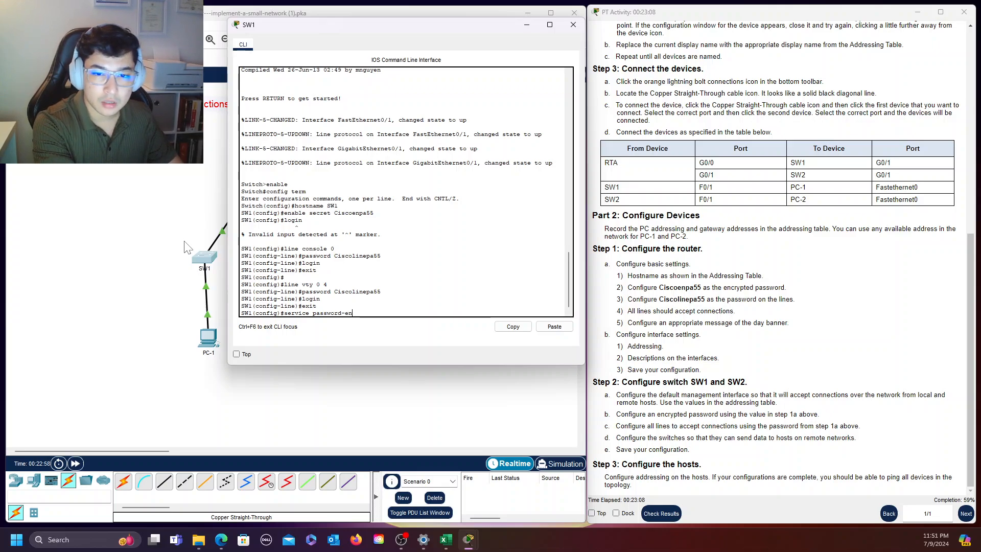
pyautogui.write('cryption')
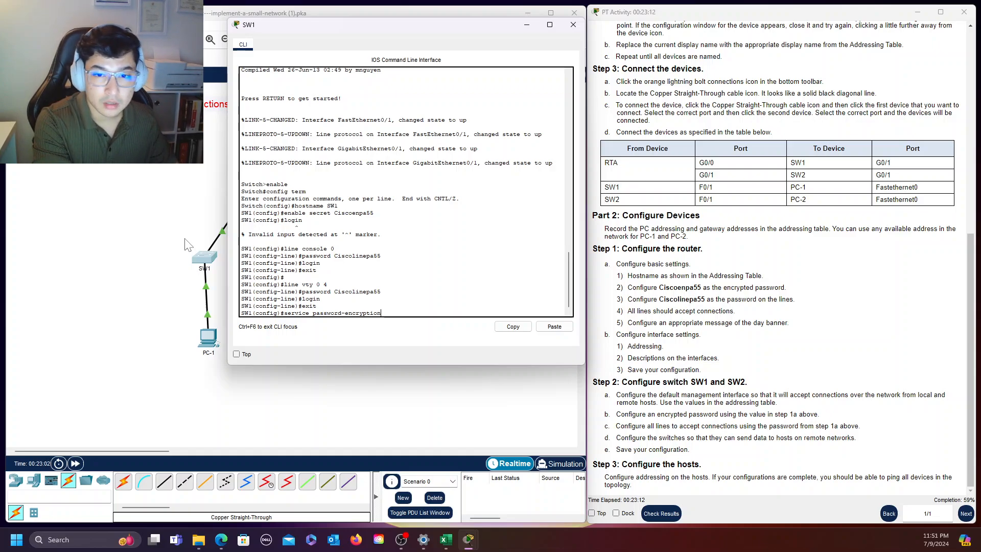
pyautogui.press('Return')
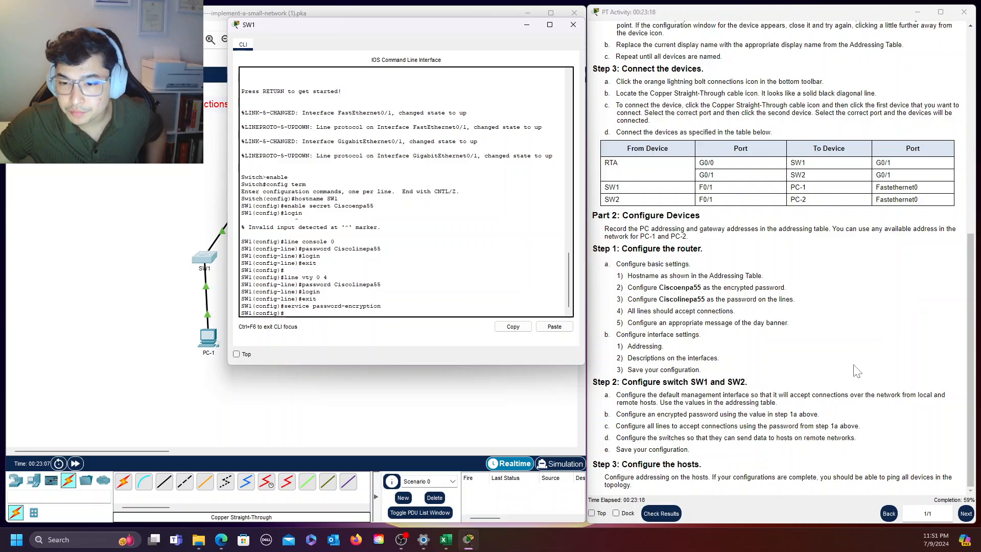
# Assign IP address 10.10.10.2 with subnet mask 255.255.255.0 to SW1's VLAN 1 interface, as given in the addressing table
pyautogui.scroll(5, 852, 368)
pyautogui.scroll(3, 852, 368)
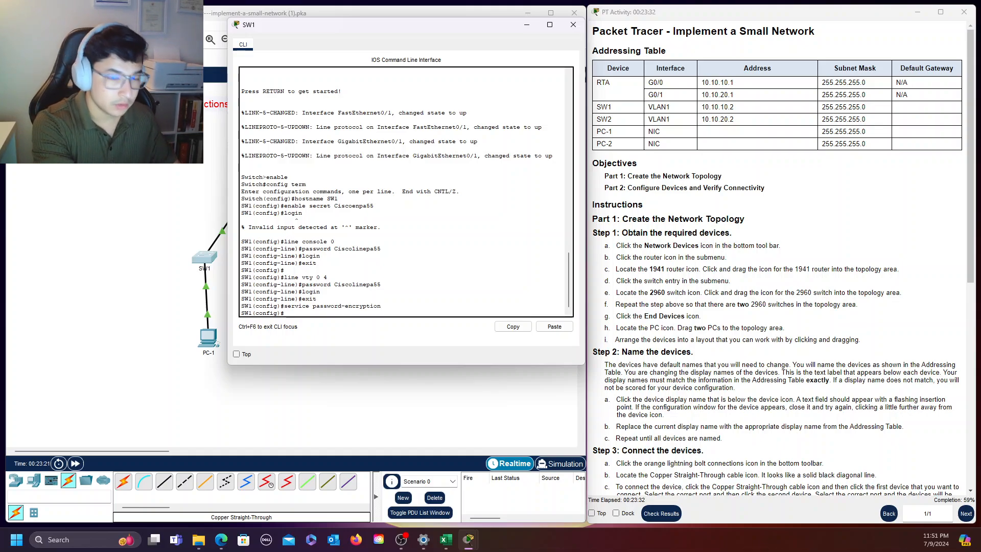
pyautogui.write('int vlan 1')
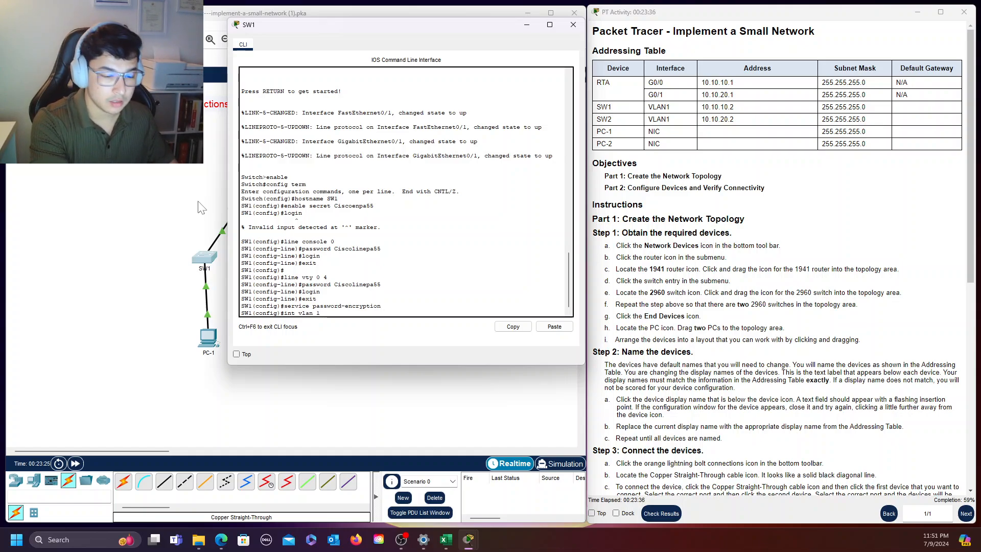
pyautogui.press('Return')
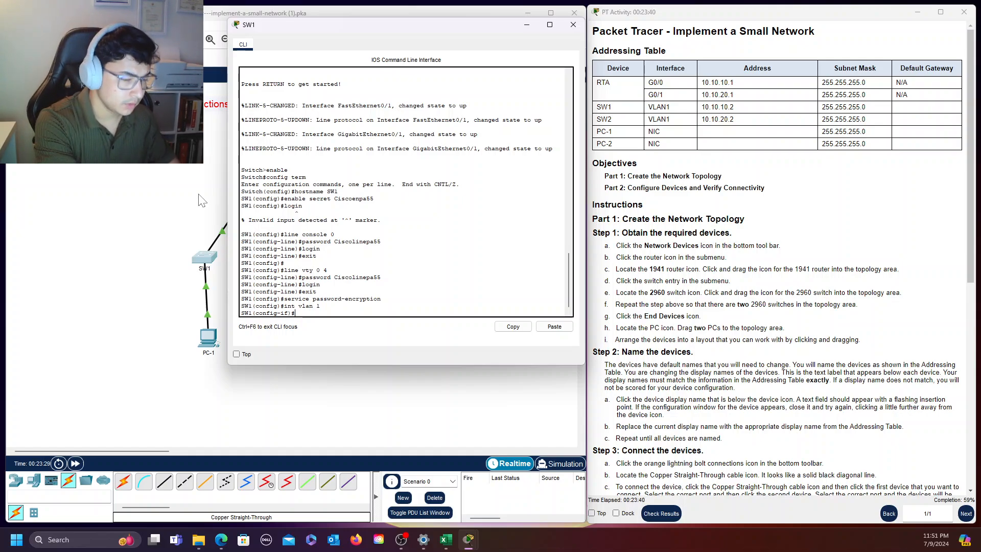
pyautogui.write('ip add')
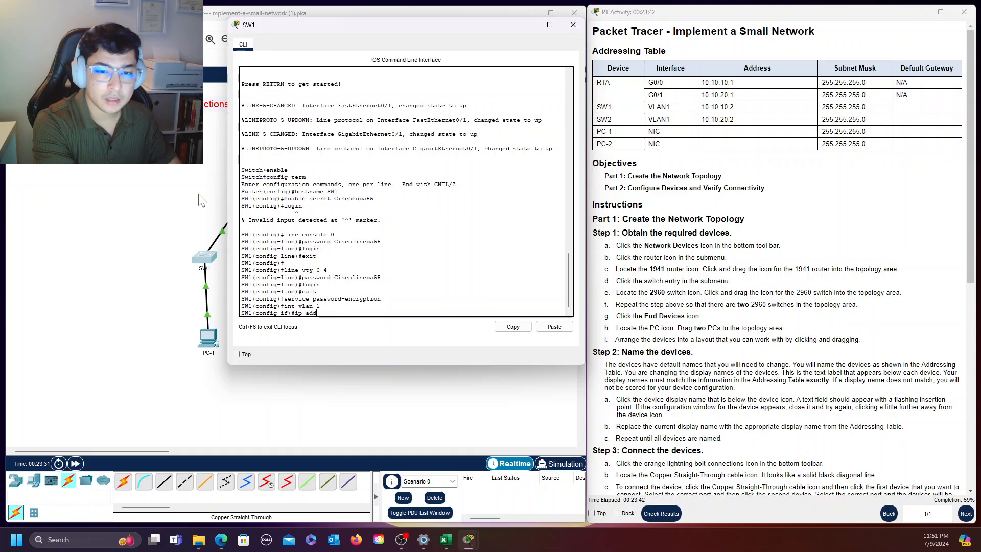
pyautogui.write('ress 1')
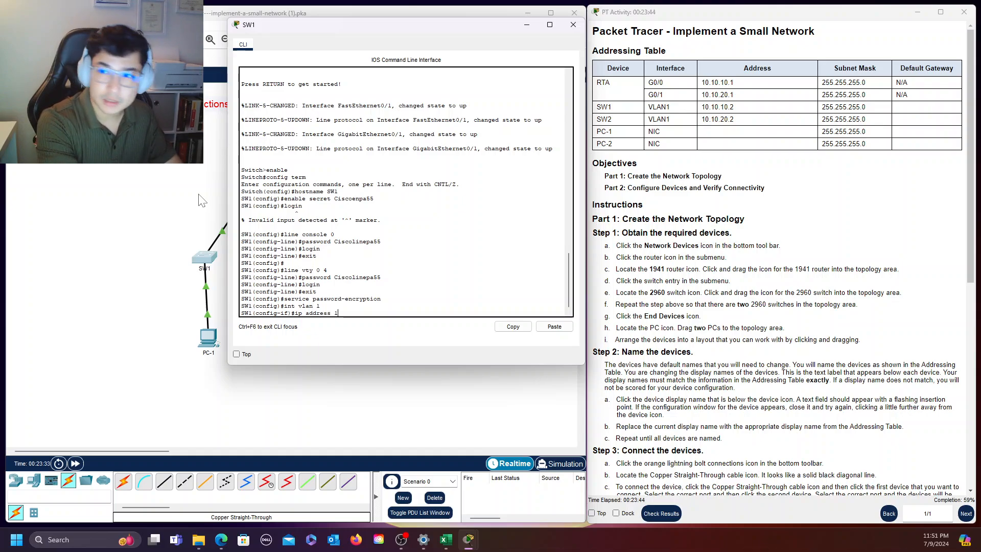
pyautogui.write('0.10.10')
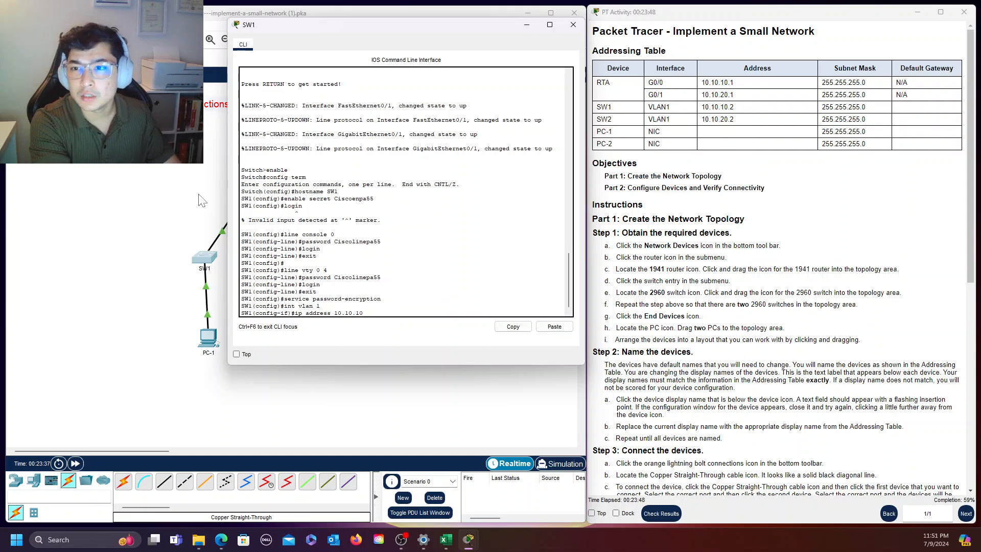
pyautogui.write('.2')
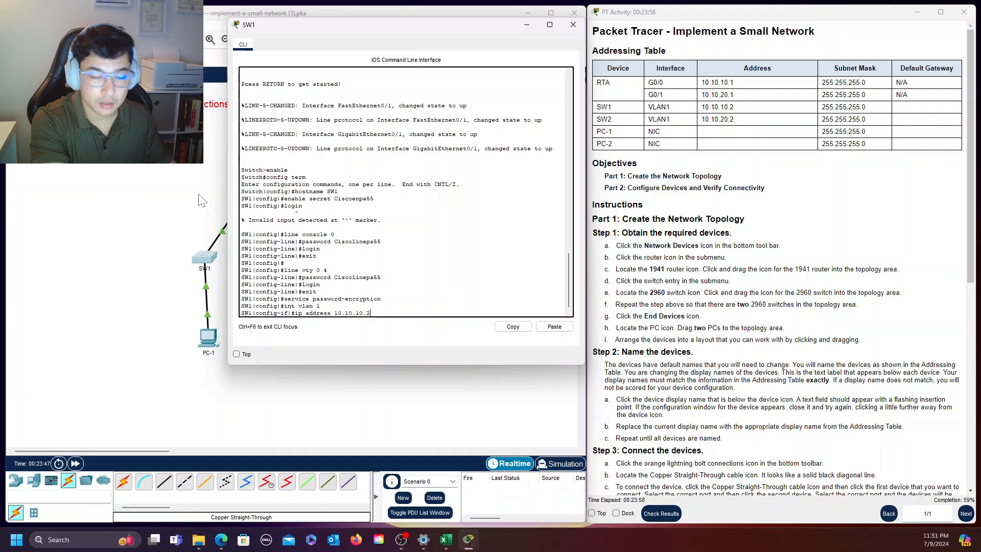
pyautogui.write('255.255.255.')
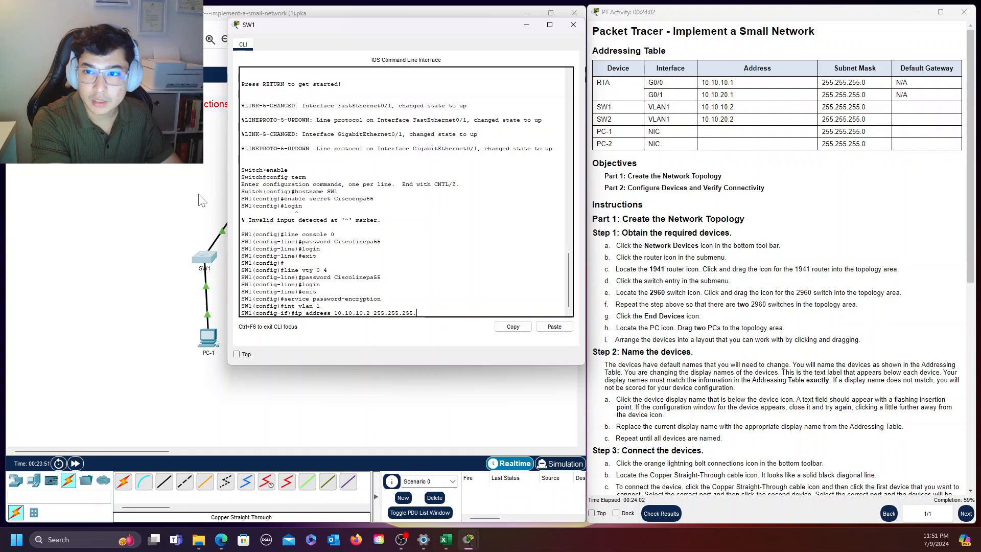
pyautogui.write('0')
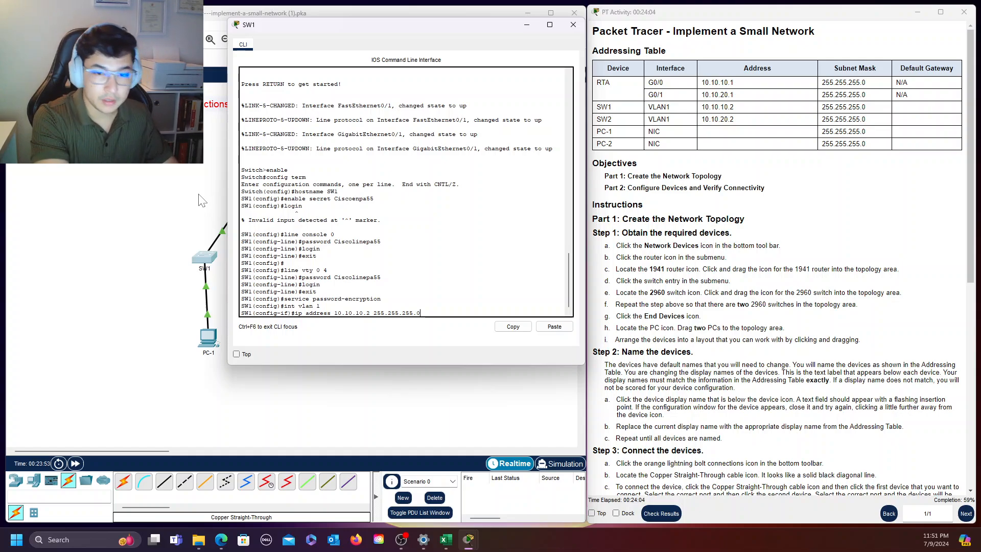
pyautogui.press('Return')
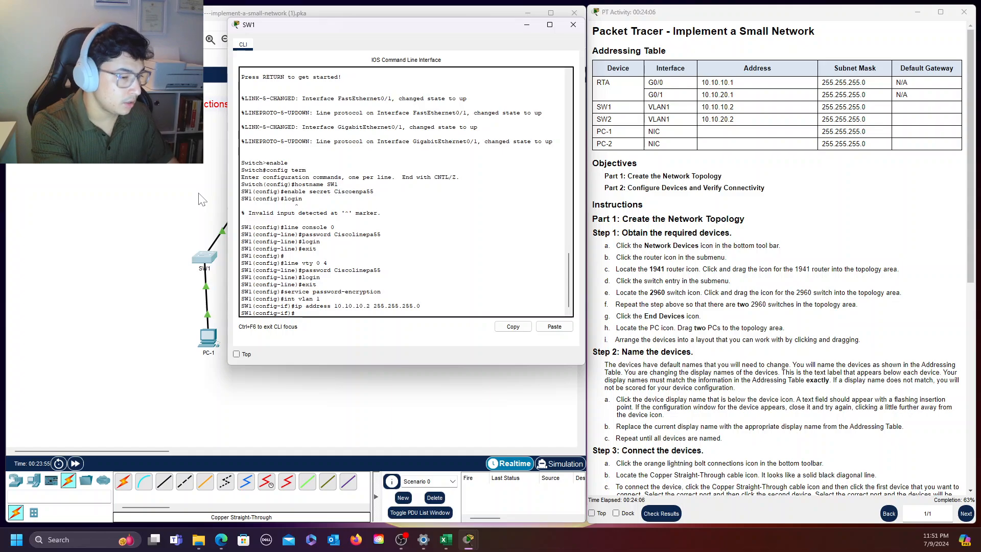
# Enable SW1's VLAN 1 interface with "no shutdown" and return to global configuration mode
pyautogui.write('no shut')
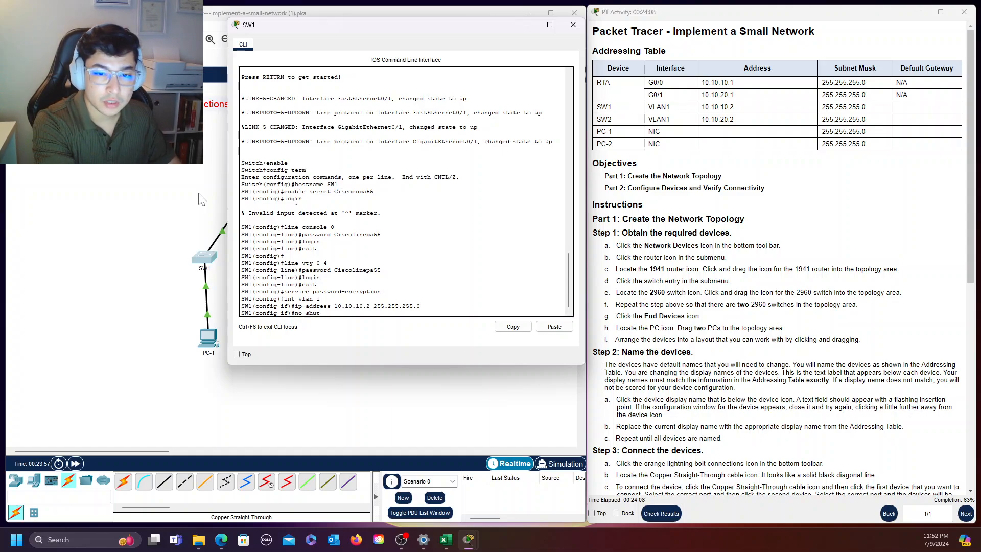
pyautogui.write('down')
pyautogui.press('Return')
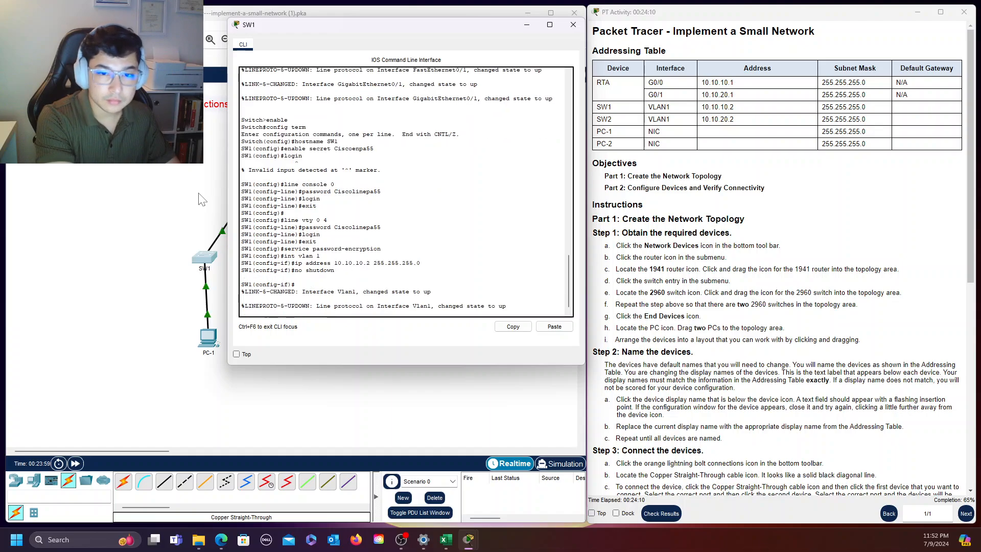
pyautogui.press('Return')
pyautogui.write('exit')
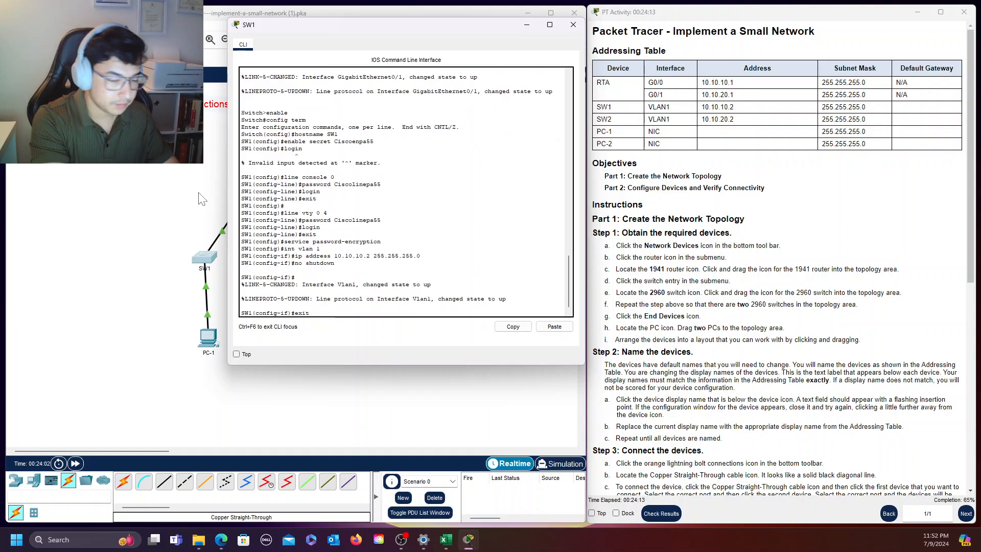
pyautogui.press('Return')
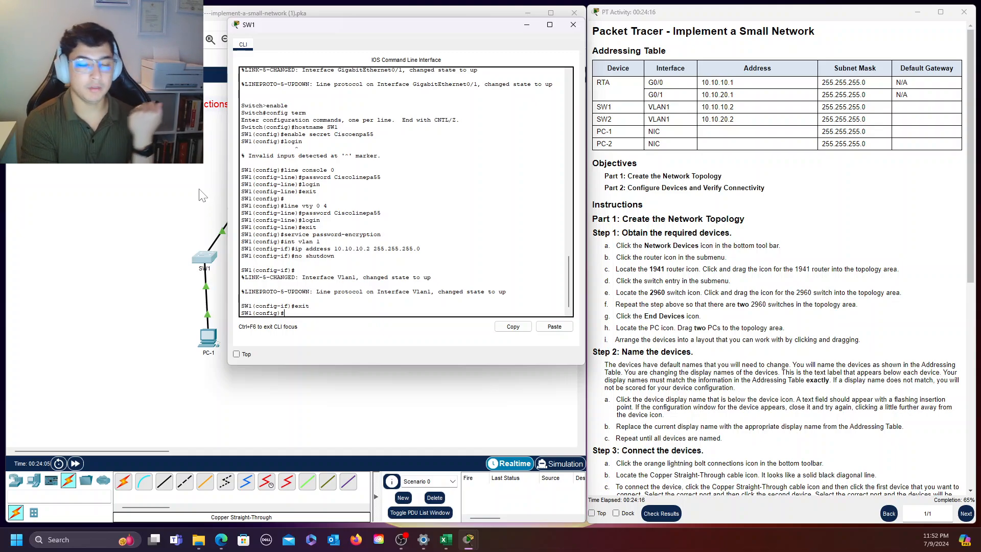
# Enter the "ip default-gateway" command on SW1 with a gateway address beginning 10.10.10
pyautogui.write('ip ')
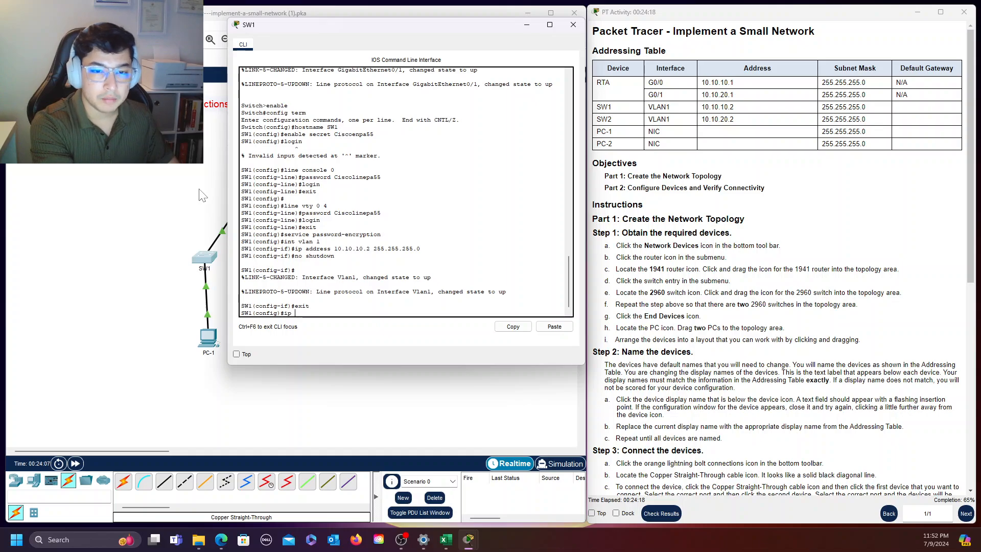
pyautogui.write('default')
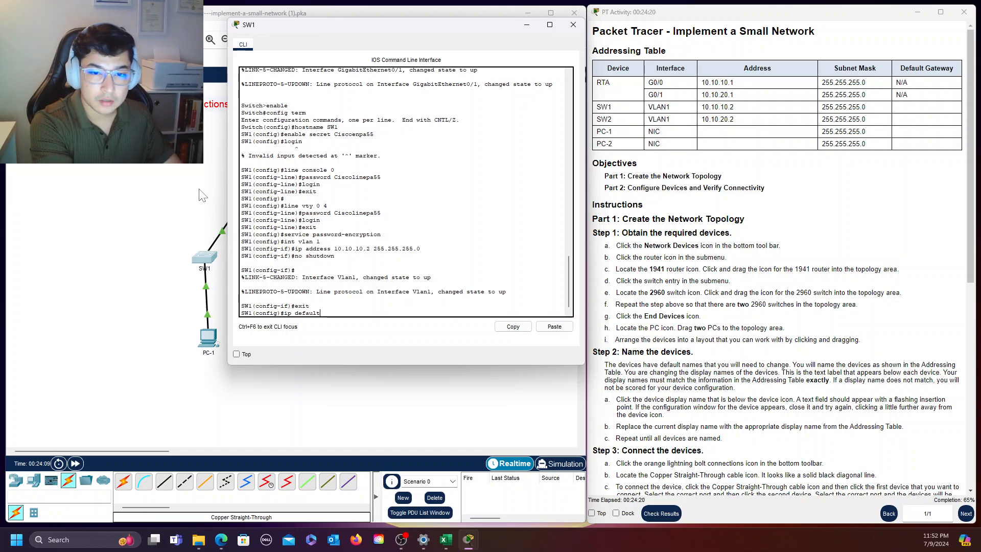
pyautogui.write('-ga')
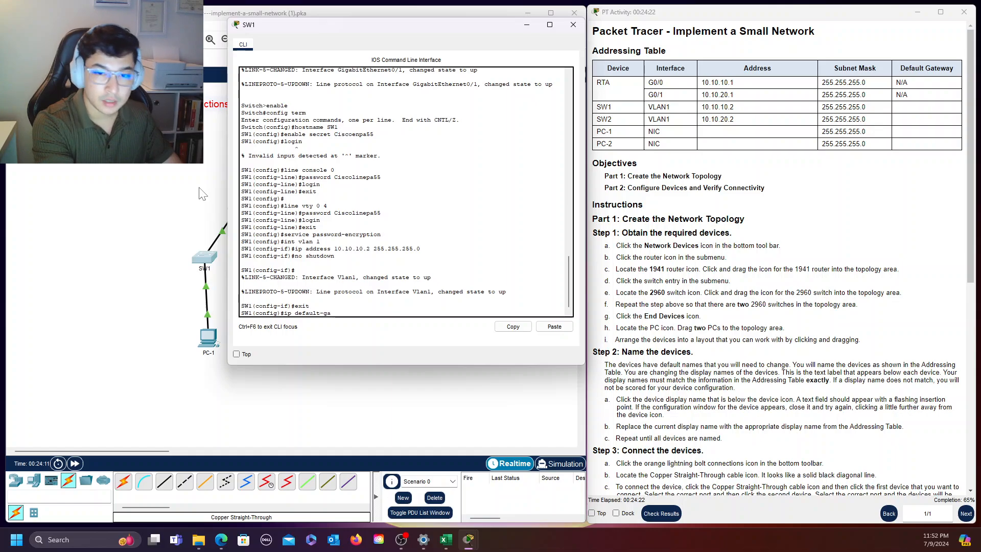
pyautogui.write('tw')
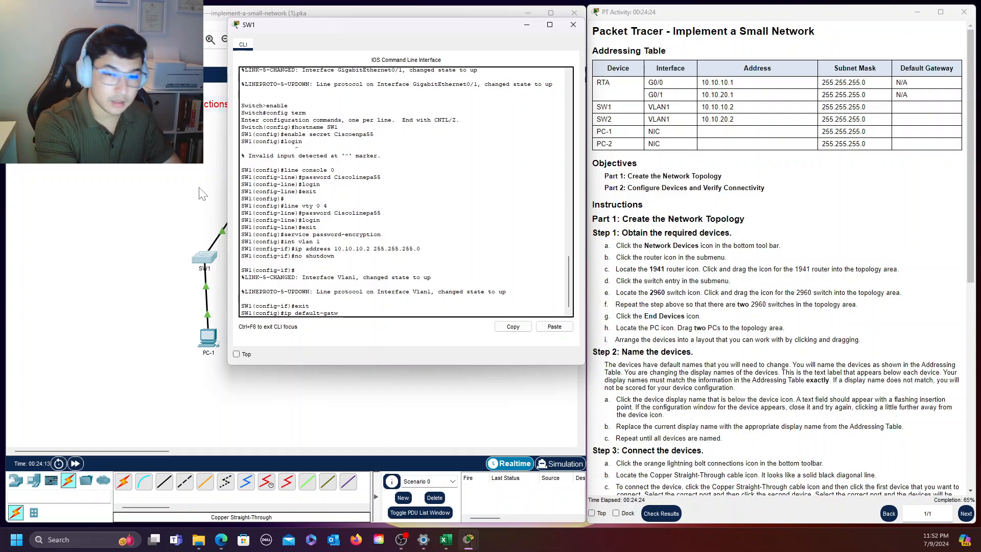
pyautogui.write('away')
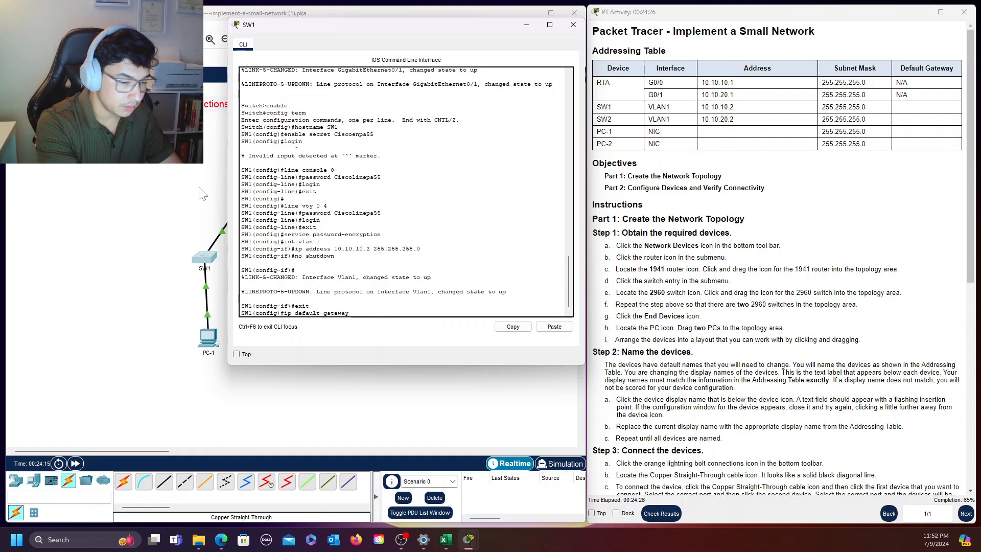
pyautogui.write(' 10.10.')
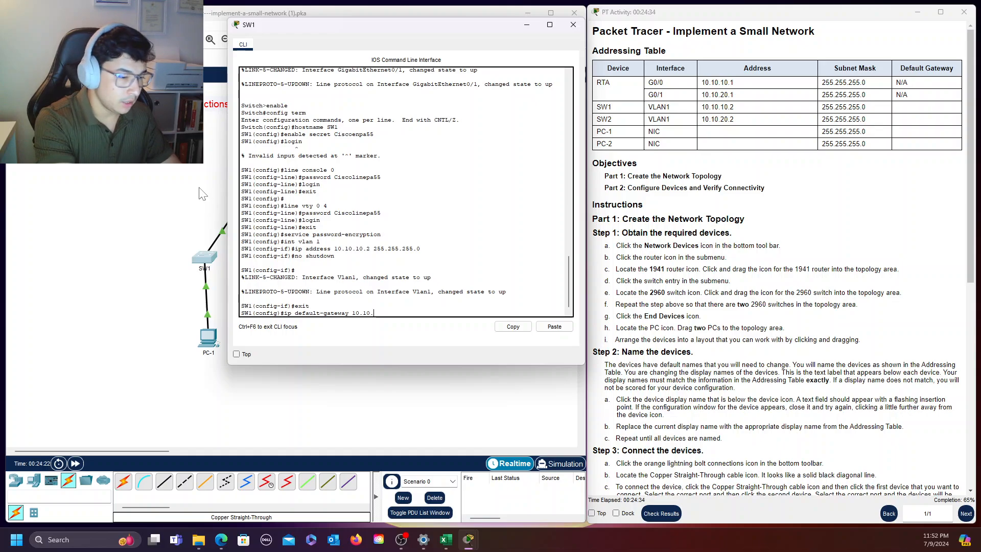
pyautogui.write('10.1')
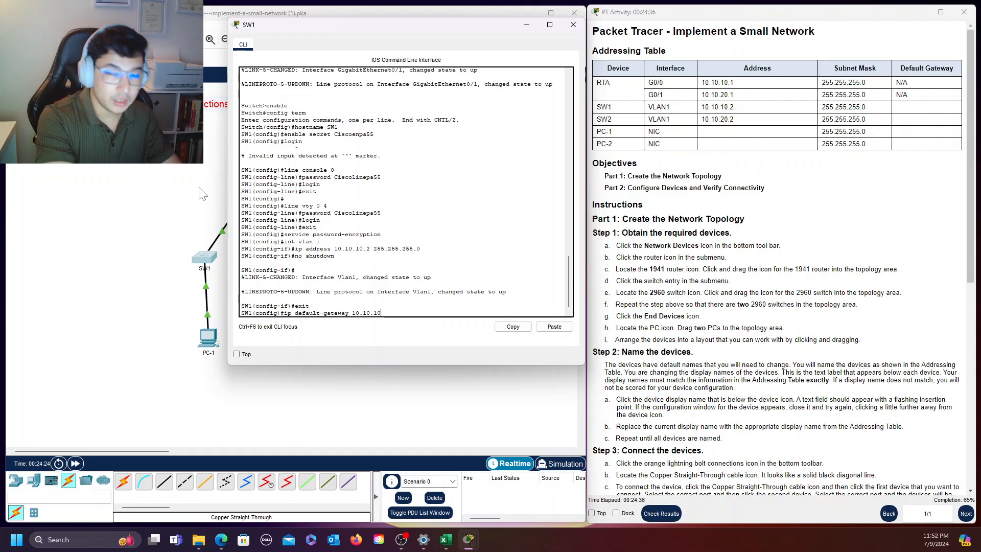
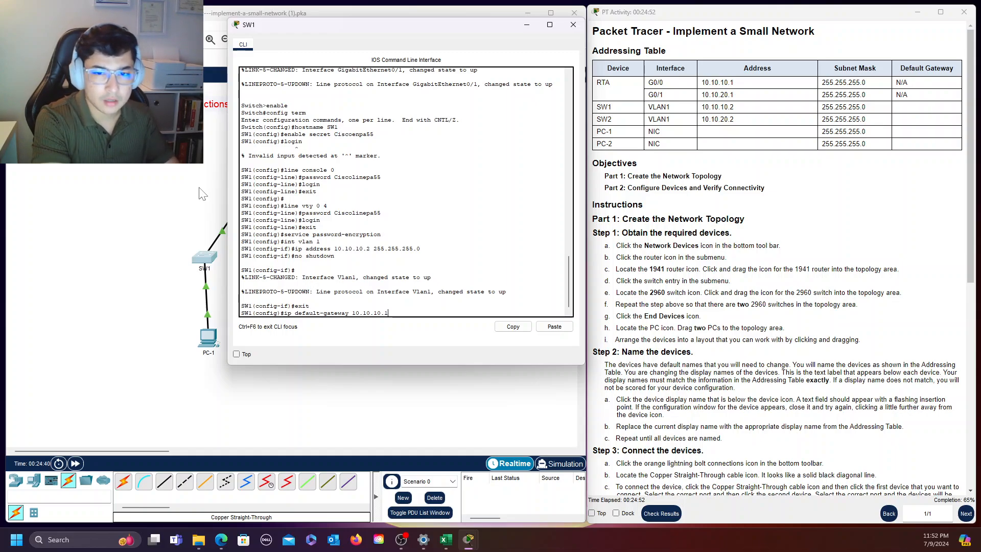
# Apply 10.10.10.1 as SW1's default gateway and leave configuration mode with "end"
pyautogui.press('Return')
pyautogui.write('end')
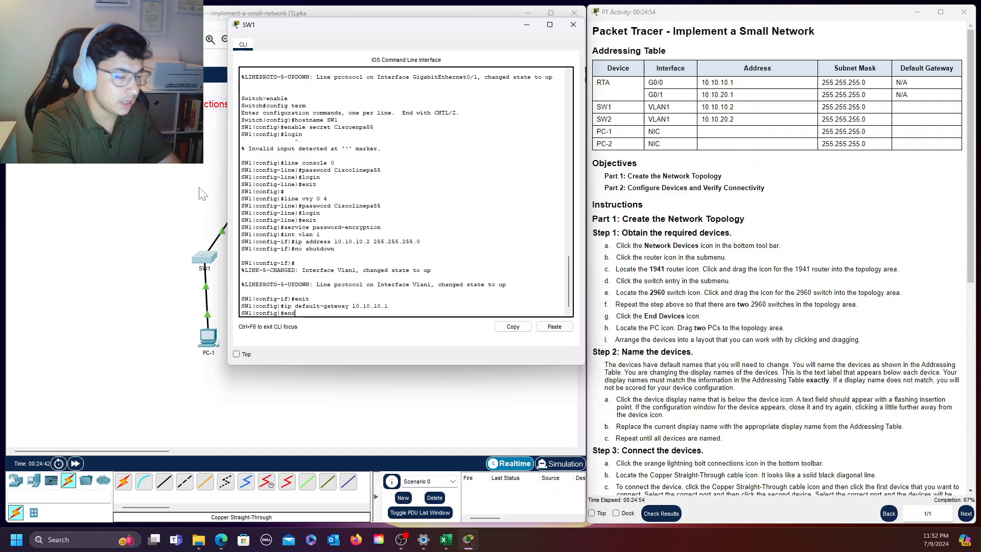
pyautogui.press('Return')
pyautogui.press('Return')
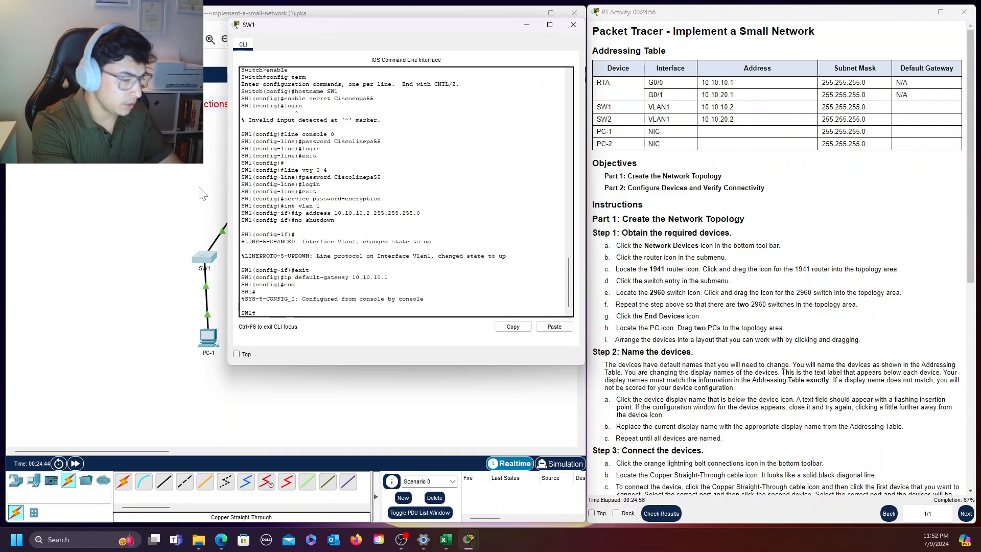
# Save SW1's configuration with "copy running-config startup-config", accepting the default destination filename
pyautogui.write('copy ru')
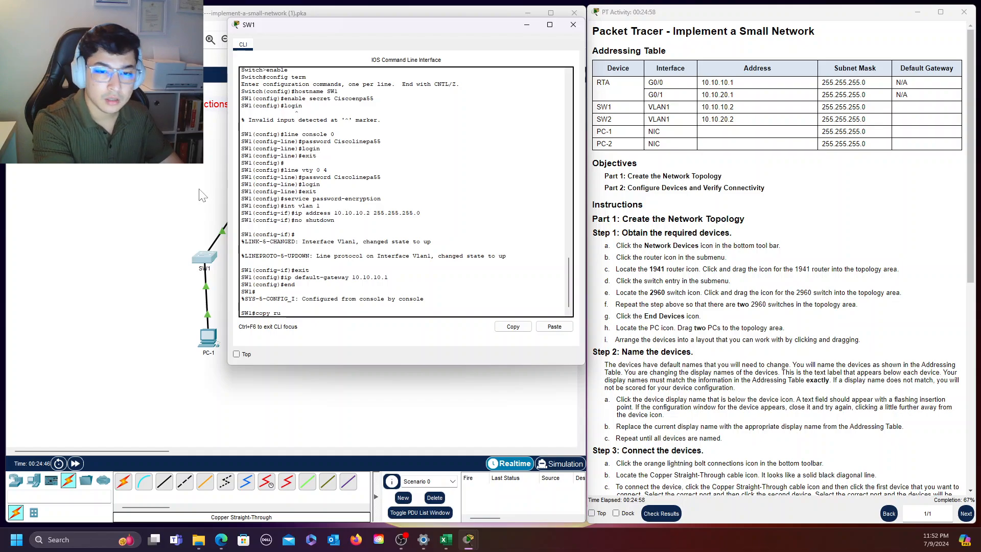
pyautogui.write('nning-config sta')
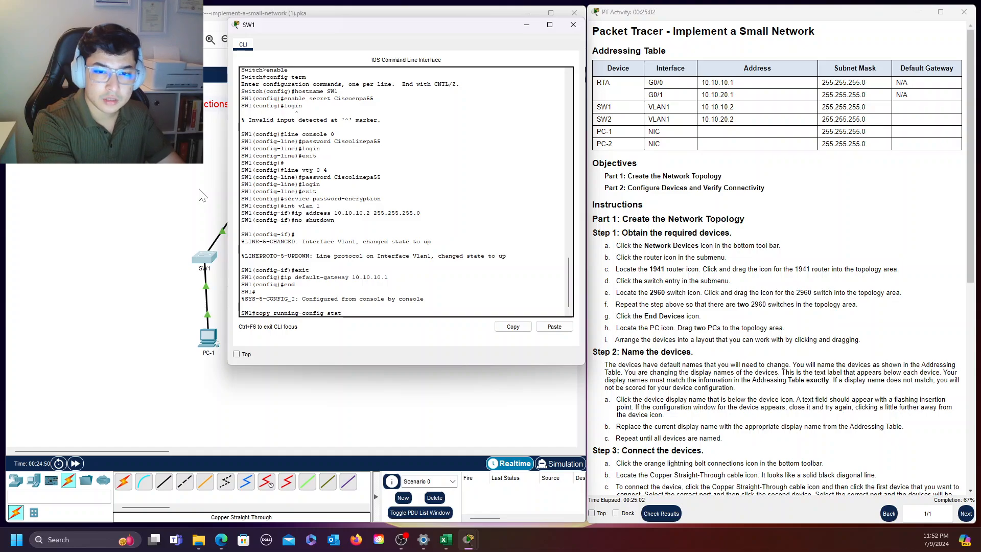
pyautogui.write('rtup-config')
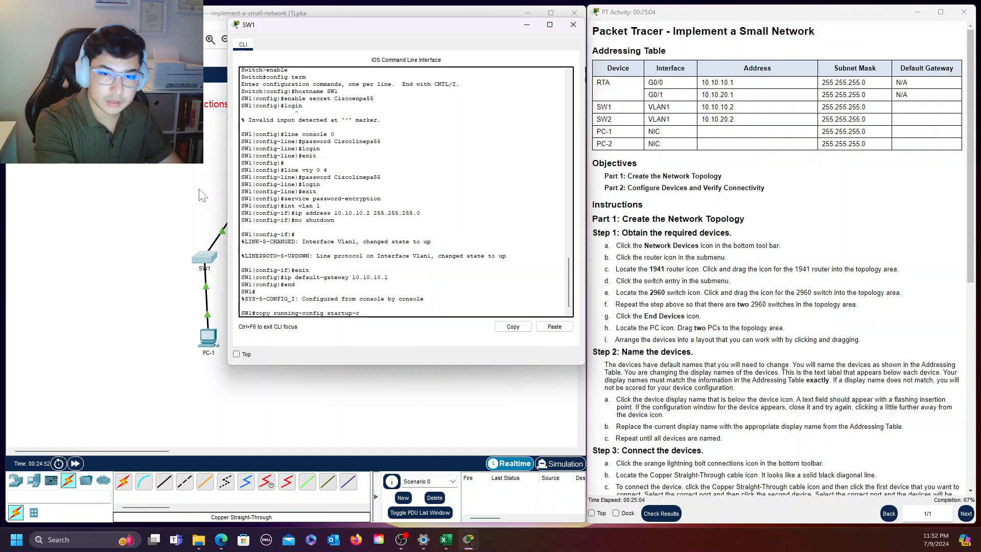
pyautogui.press('Return')
pyautogui.press('Return')
pyautogui.press('Return')
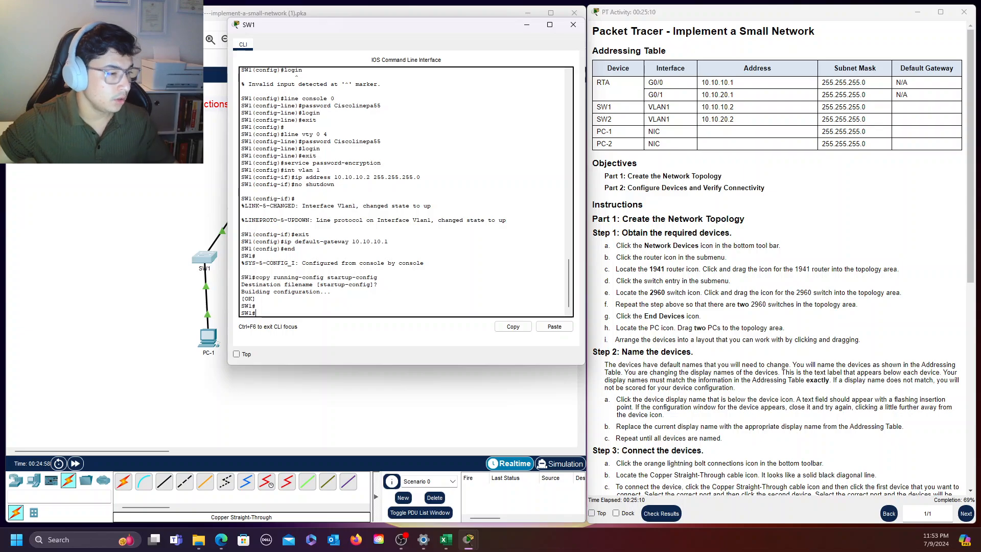
# Close SW1's window and open SW2's command line, entering global configuration mode with "enable" and "config term"
pyautogui.hotkey('alt', 'Tab')
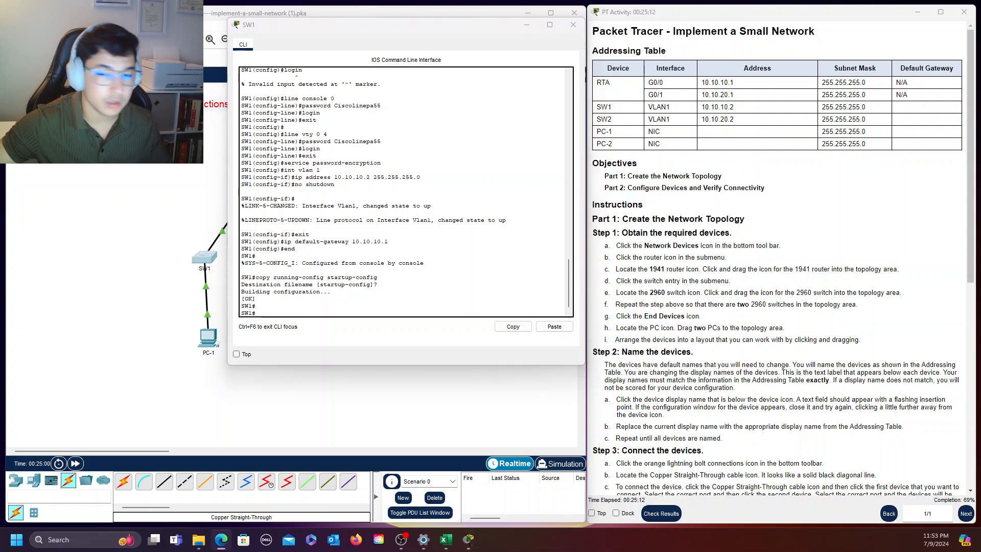
pyautogui.click(573, 25)
pyautogui.click(313, 258)
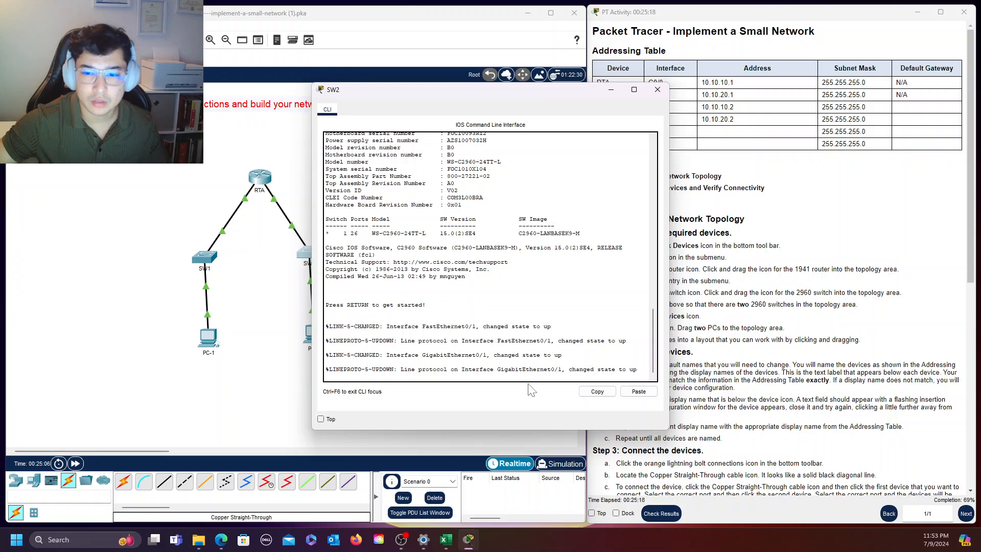
pyautogui.press('Return')
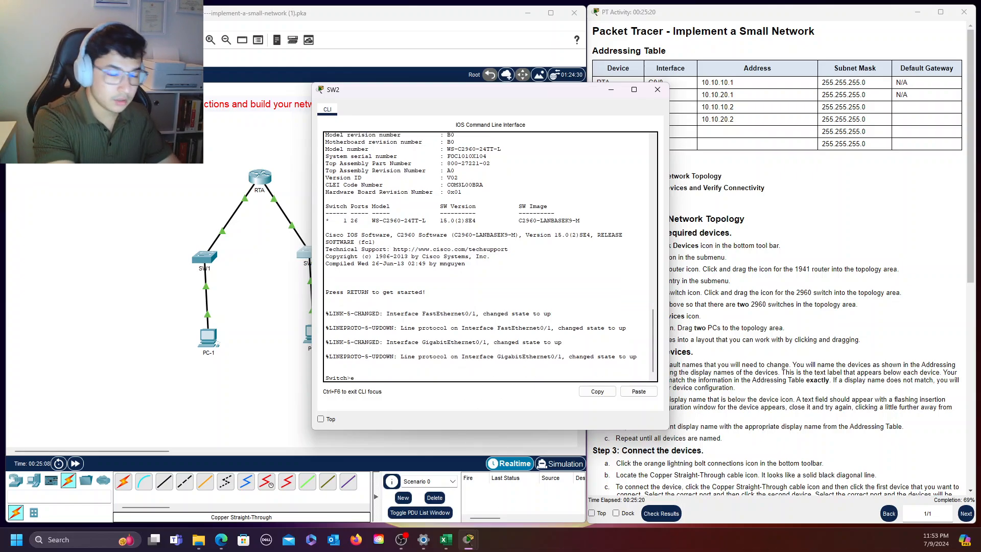
pyautogui.write('enable')
pyautogui.press('Return')
pyautogui.write('pa')
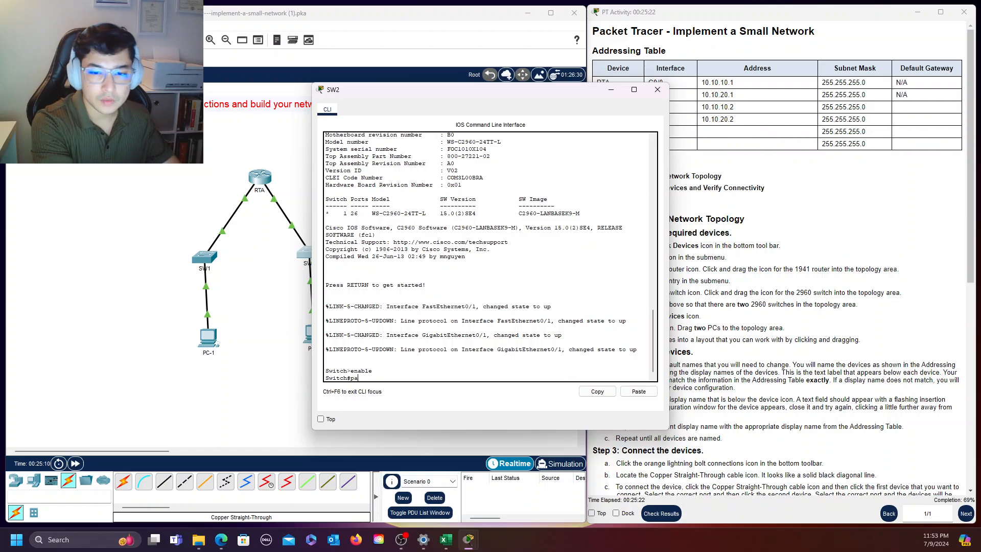
pyautogui.press('BackSpace')
pyautogui.press('BackSpace')
pyautogui.press('BackSpace')
pyautogui.press('BackSpace')
pyautogui.write('conf')
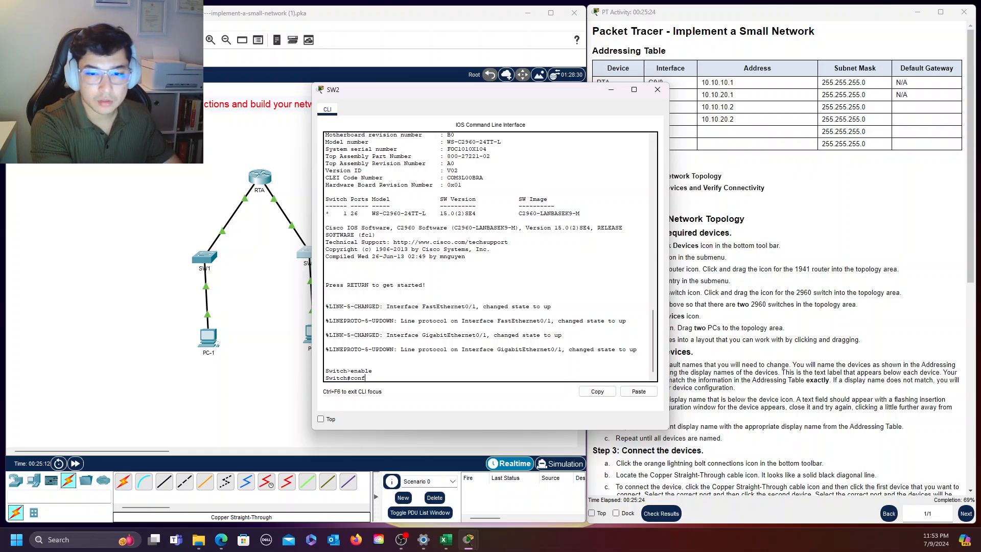
pyautogui.write('ig term')
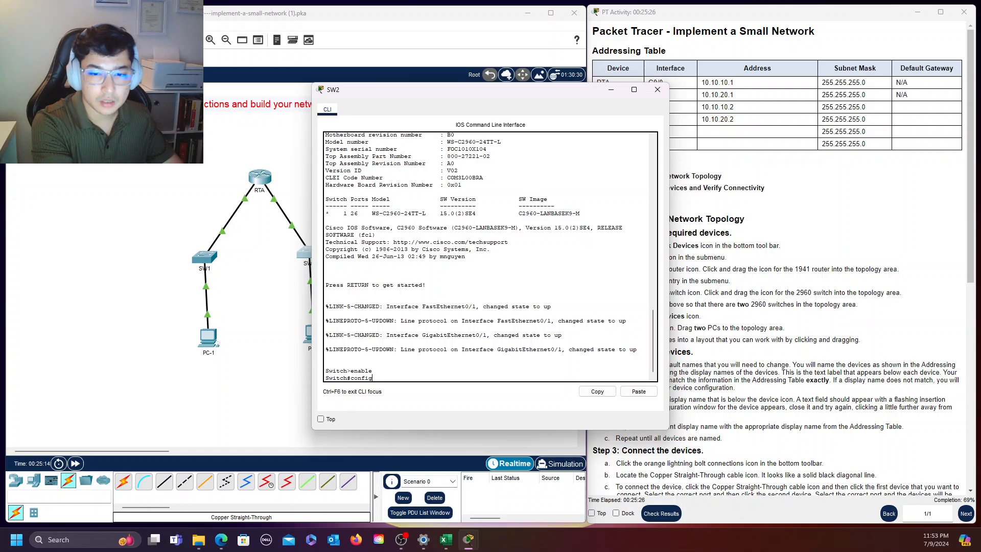
pyautogui.press('Return')
# Set the switch's hostname to SW2
pyautogui.write('hos')
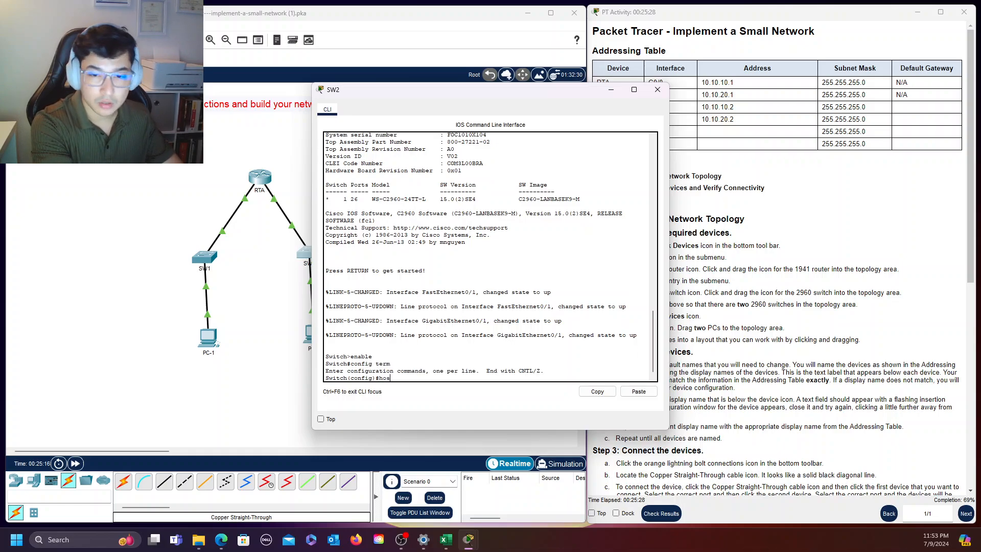
pyautogui.write('tname SW')
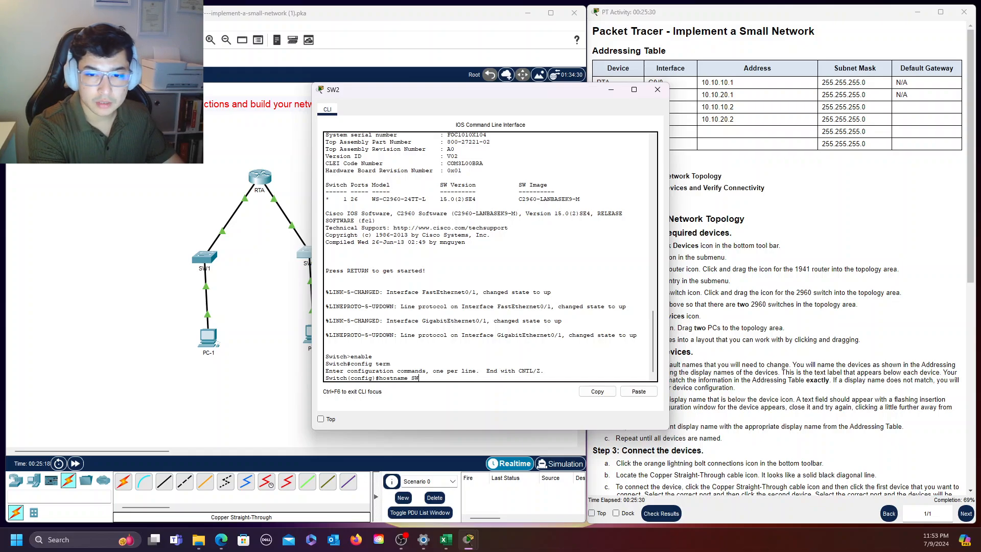
pyautogui.write('2')
pyautogui.press('Return')
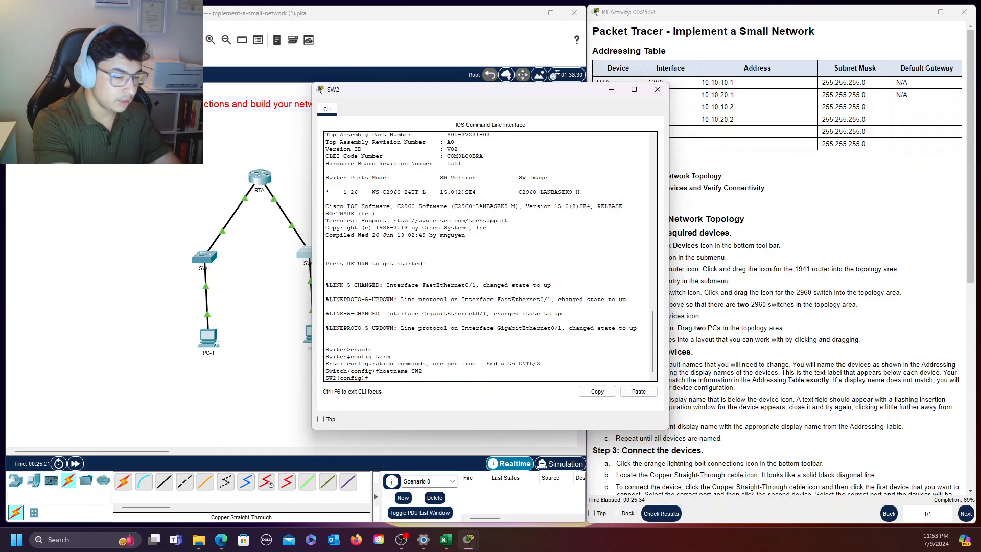
# Set the privileged EXEC password on SW2 with the "enable secret" command
pyautogui.write('enable')
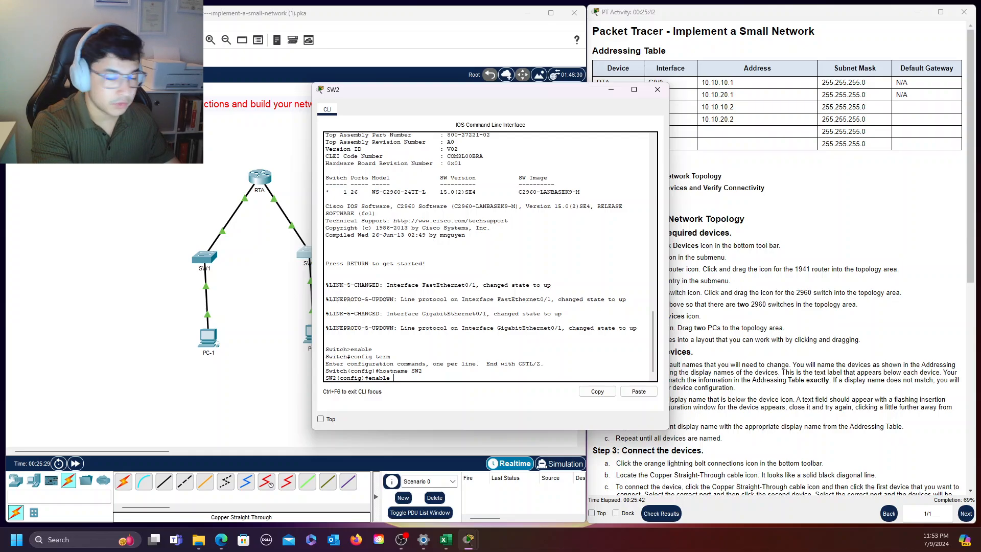
pyautogui.write('secret')
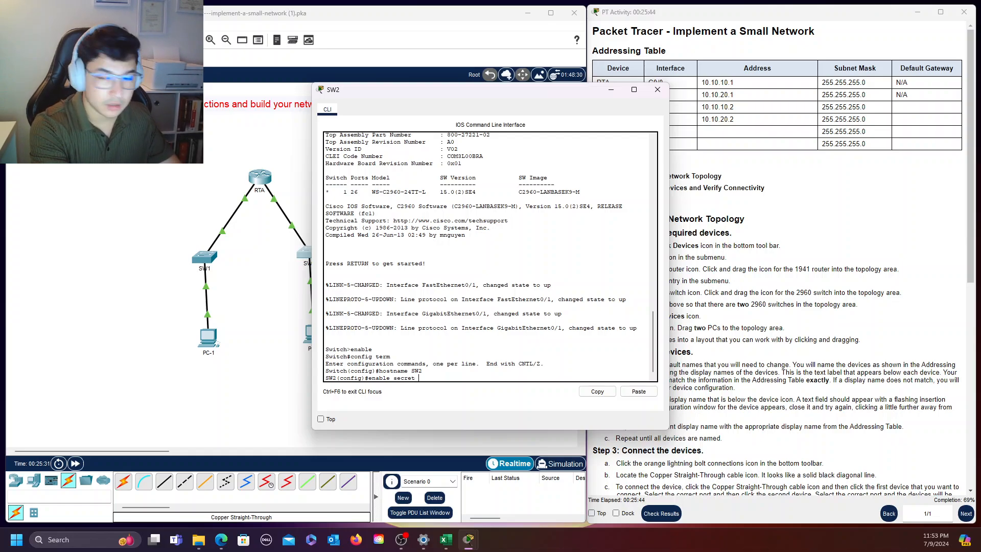
pyautogui.write(' Ciscoe')
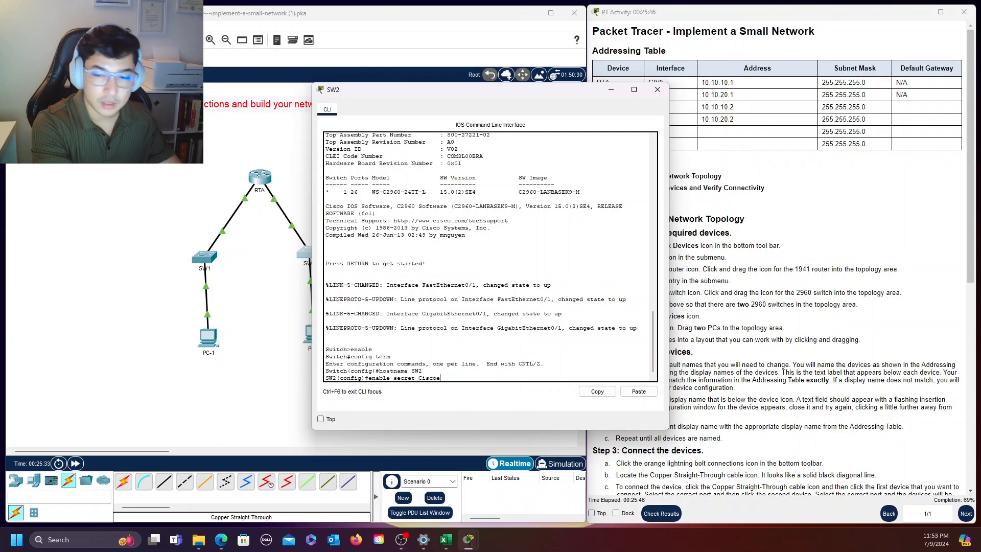
pyautogui.write('npa55')
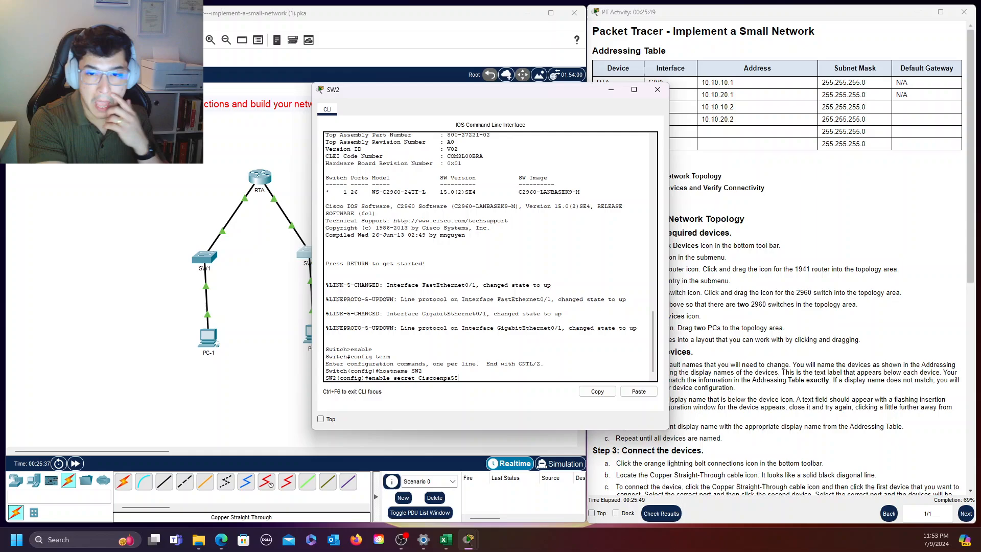
pyautogui.press('Return')
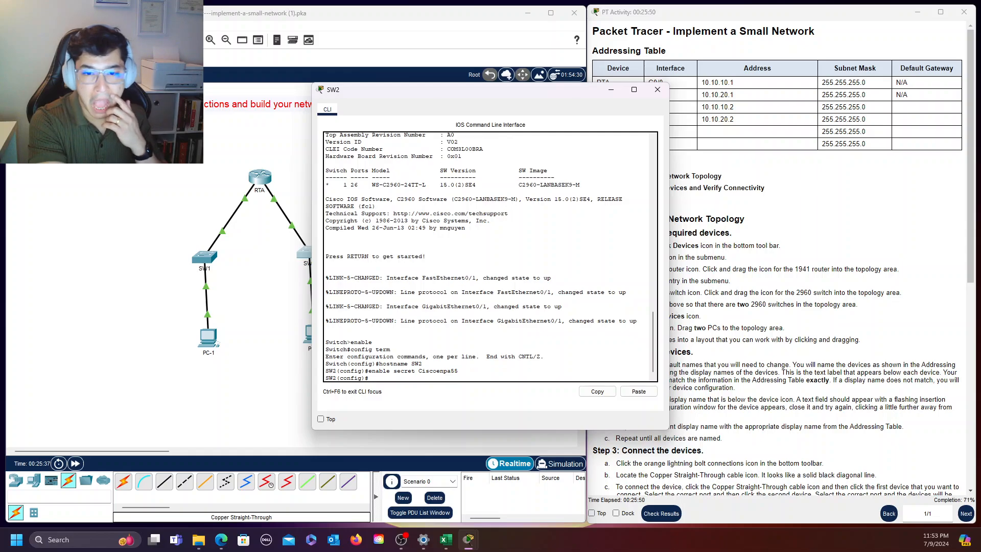
pyautogui.press('Return')
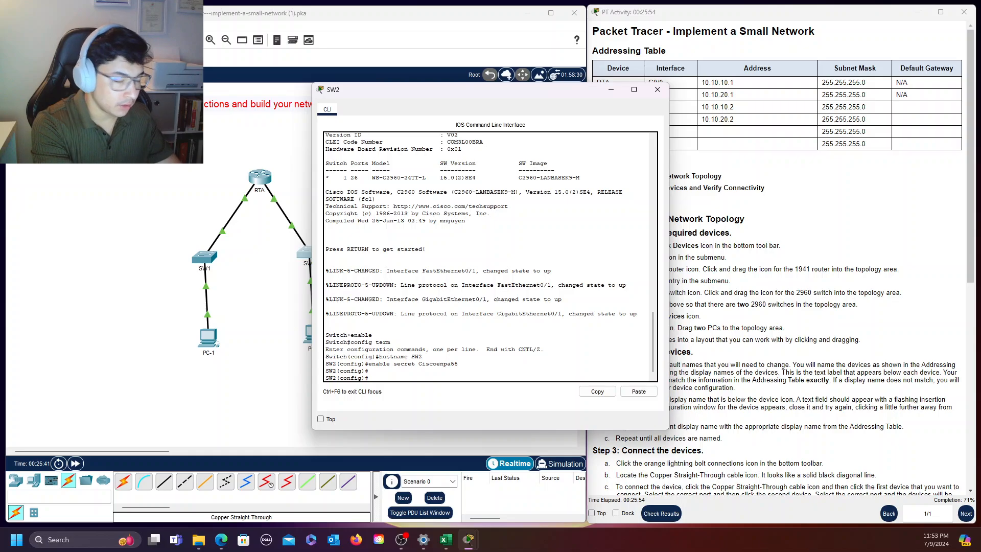
# Enter "line console 0" configuration on SW2 and set the console line password
pyautogui.write('line console')
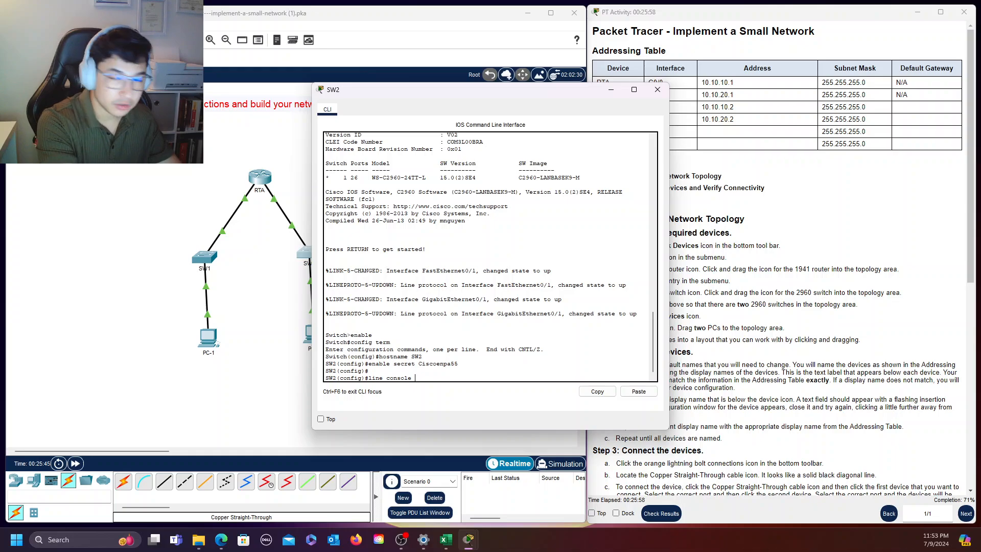
pyautogui.write(' 0')
pyautogui.press('Return')
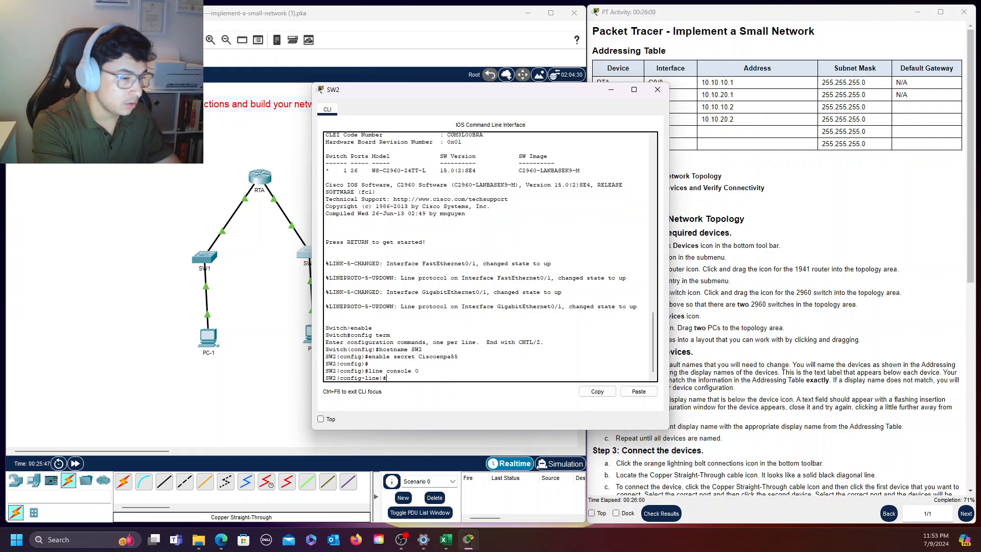
pyautogui.write('password C')
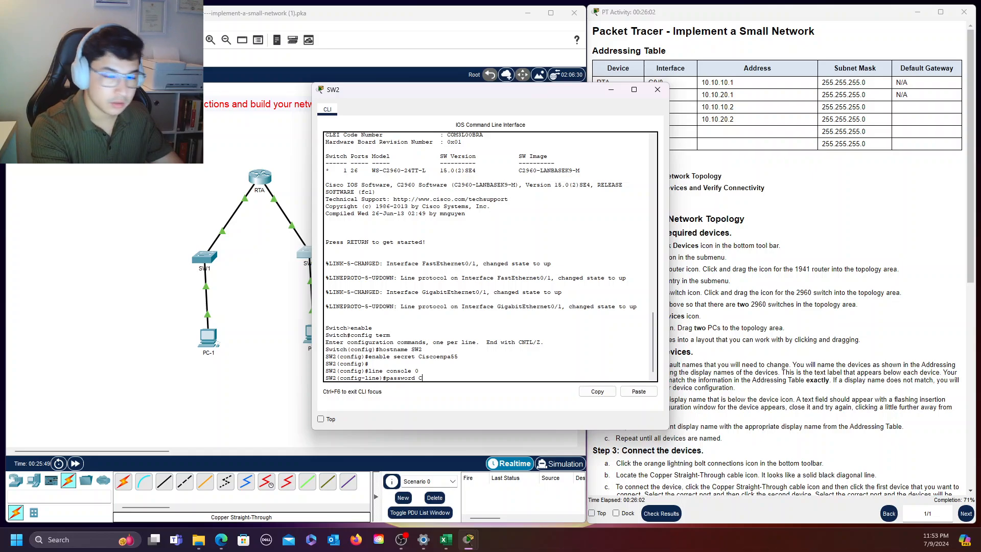
pyautogui.write('iscoline')
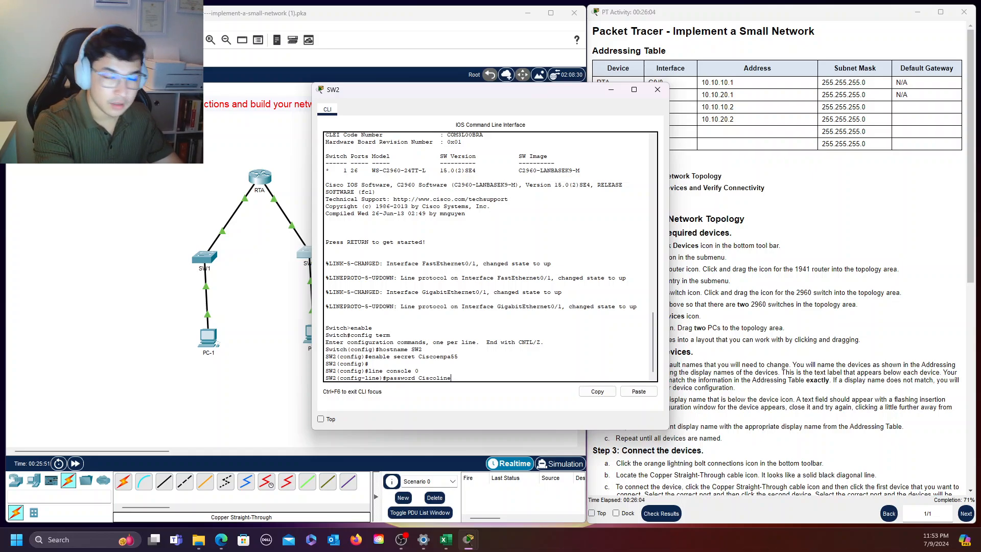
pyautogui.write('pa55')
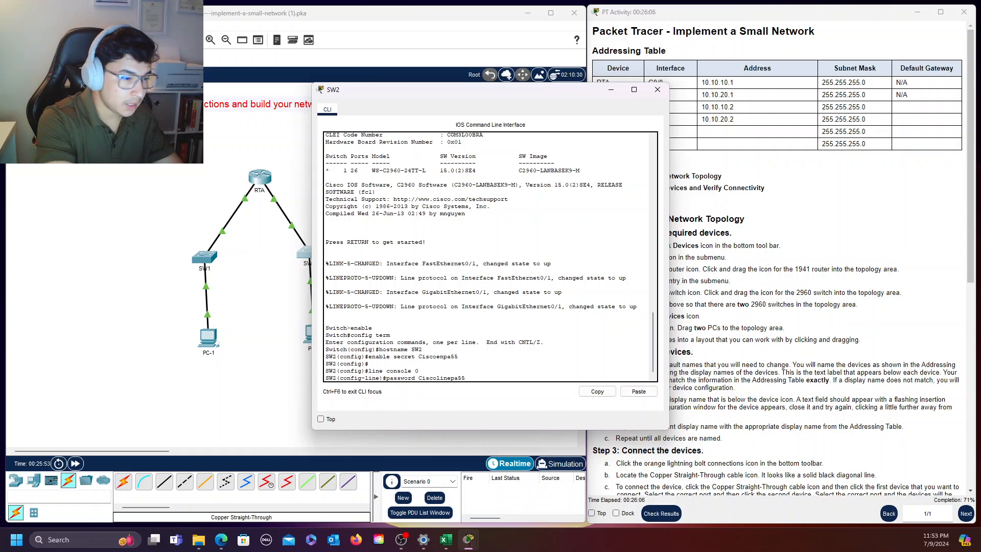
pyautogui.press('Return')
# Require login on SW2's console line and return to global configuration mode with "exit"
pyautogui.write('lo')
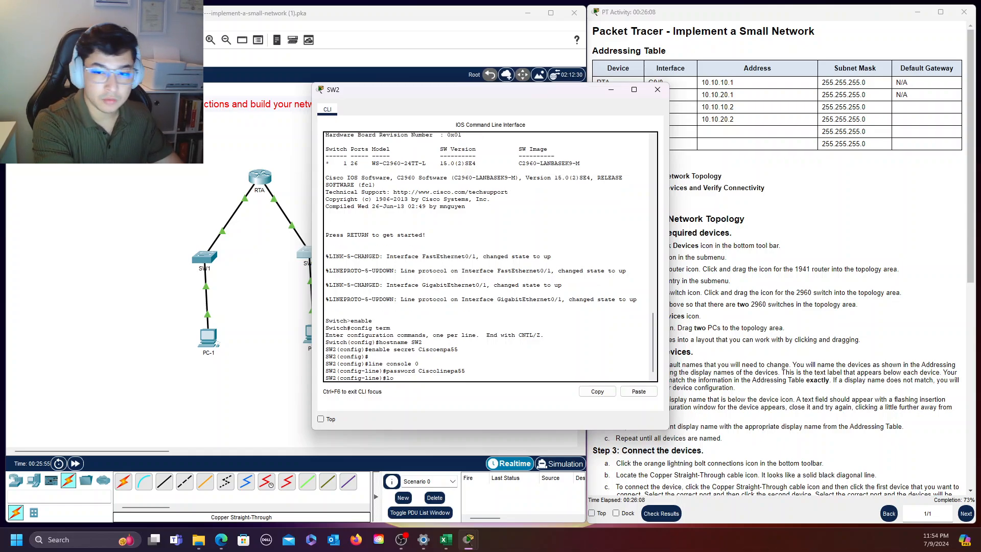
pyautogui.write('gin')
pyautogui.press('Return')
pyautogui.write('exit')
pyautogui.press('Return')
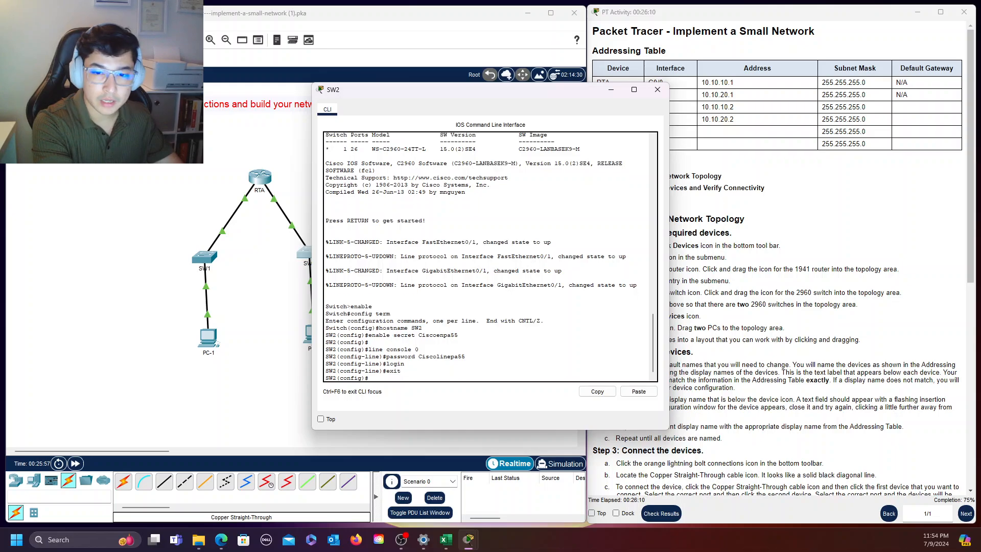
pyautogui.press('Return')
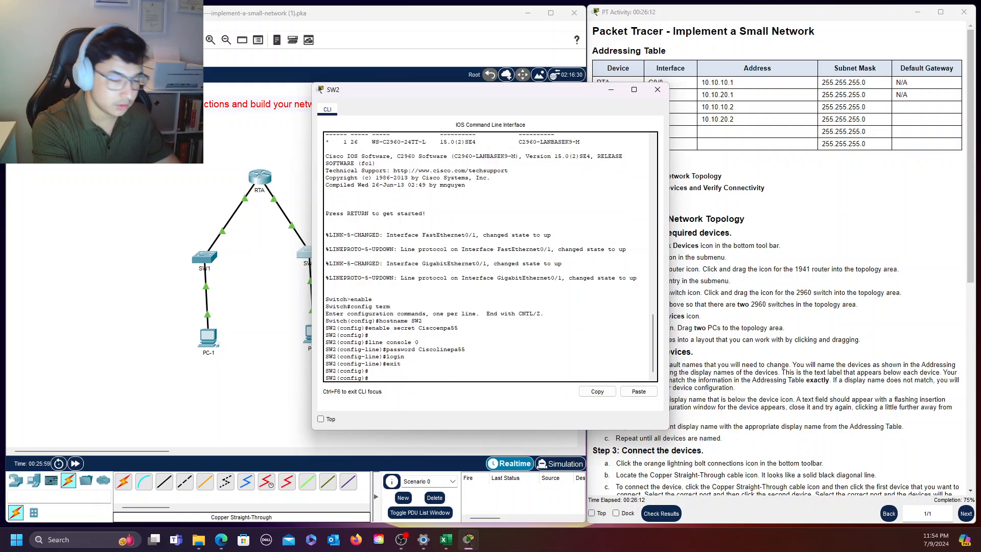
# Enter "line vty 0 4" configuration on SW2 and set the VTY line password
pyautogui.write('line')
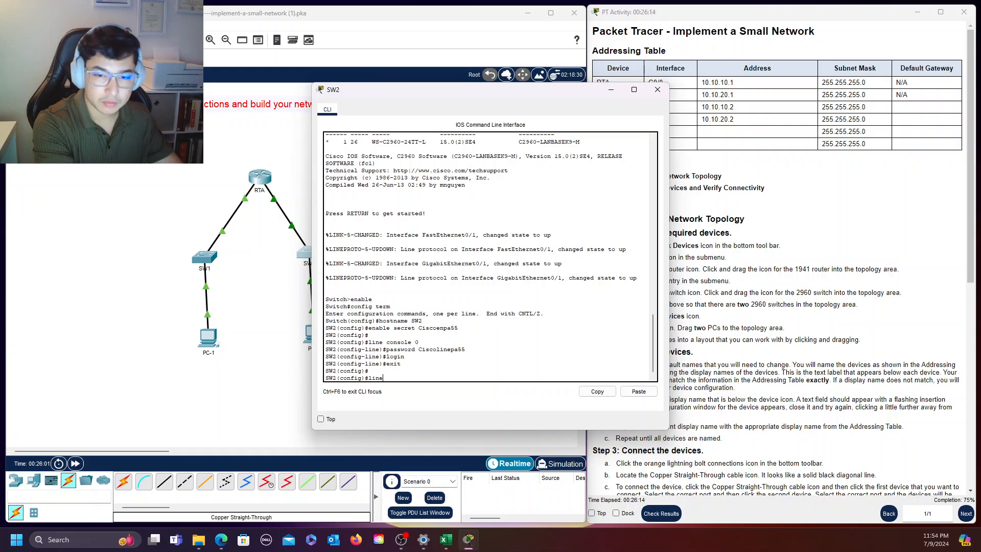
pyautogui.write(' vt')
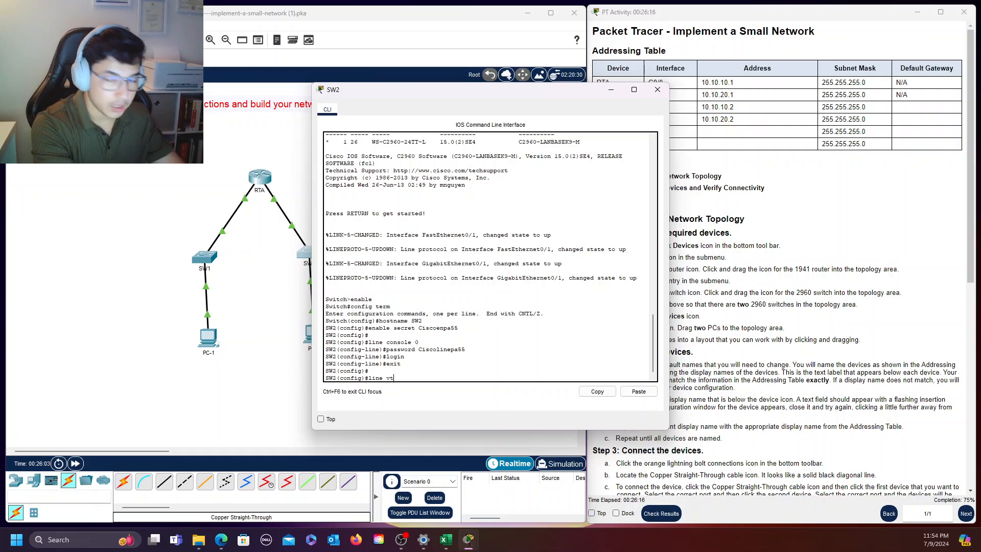
pyautogui.write('y 0 ')
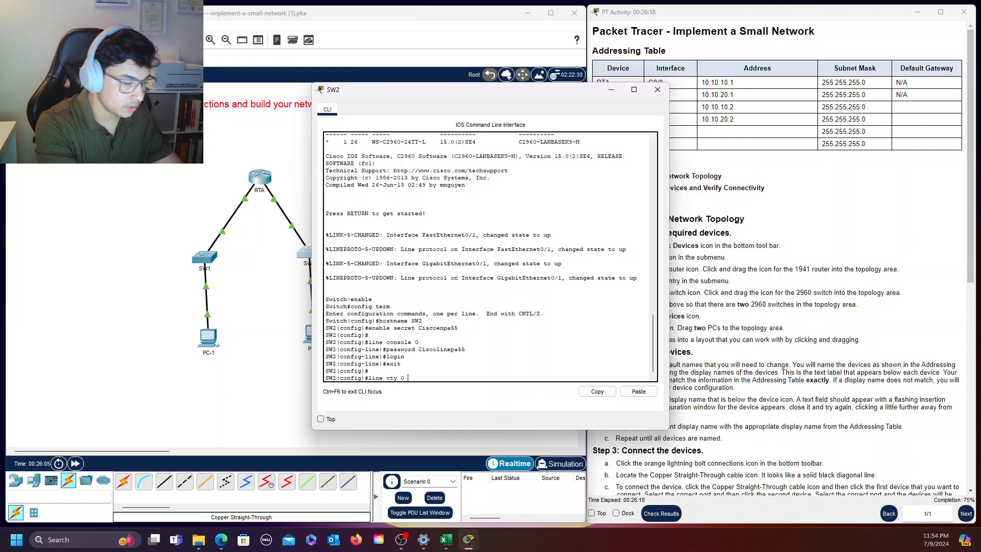
pyautogui.write('4')
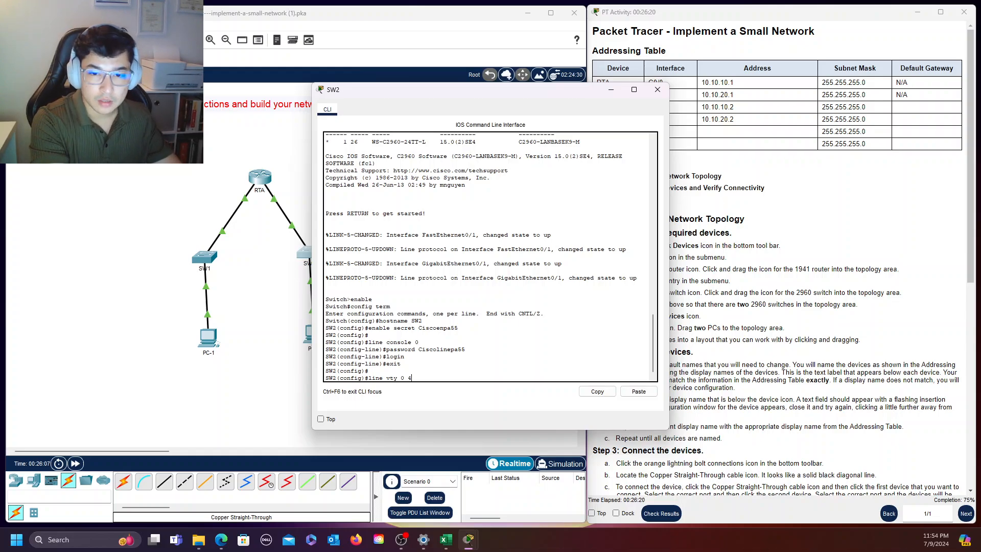
pyautogui.press('Return')
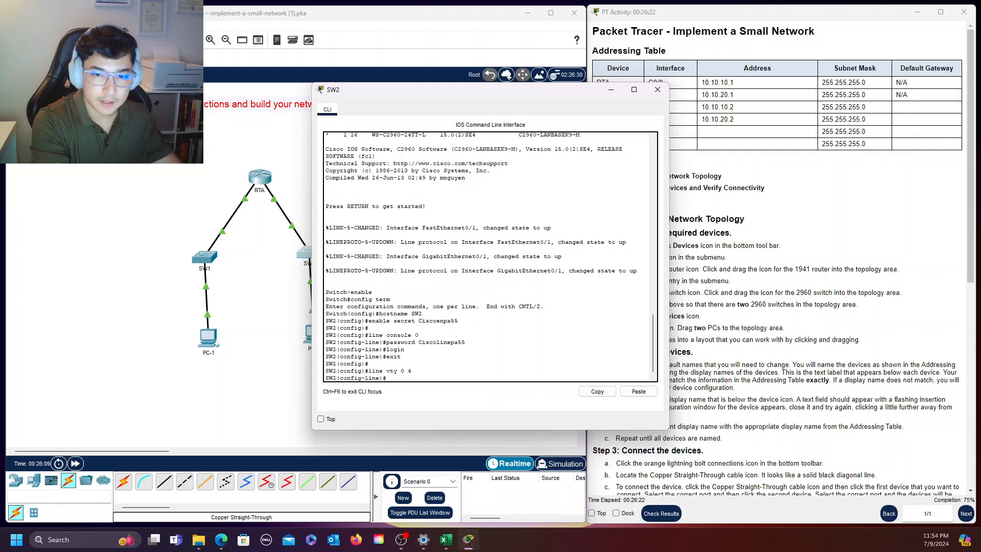
pyautogui.write('passwor')
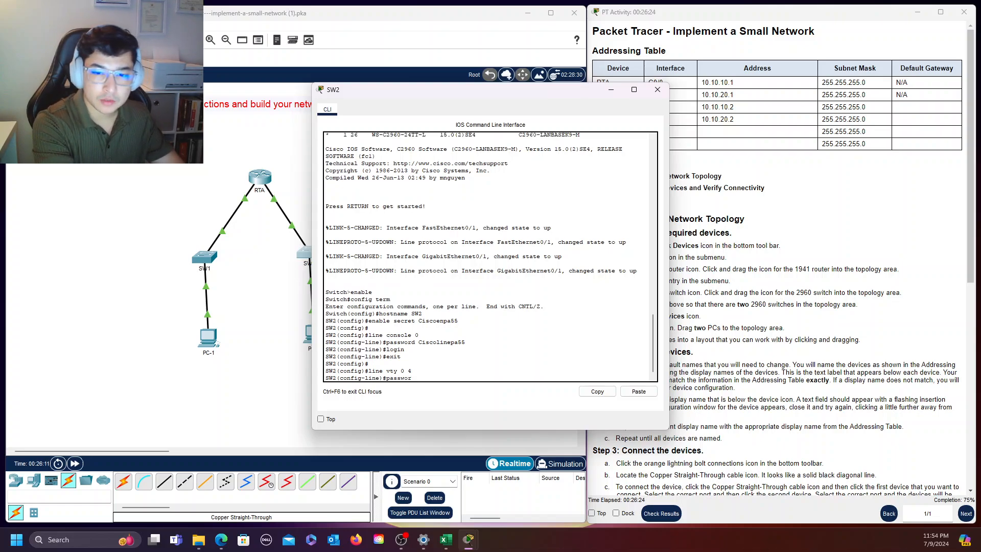
pyautogui.write('d Cois')
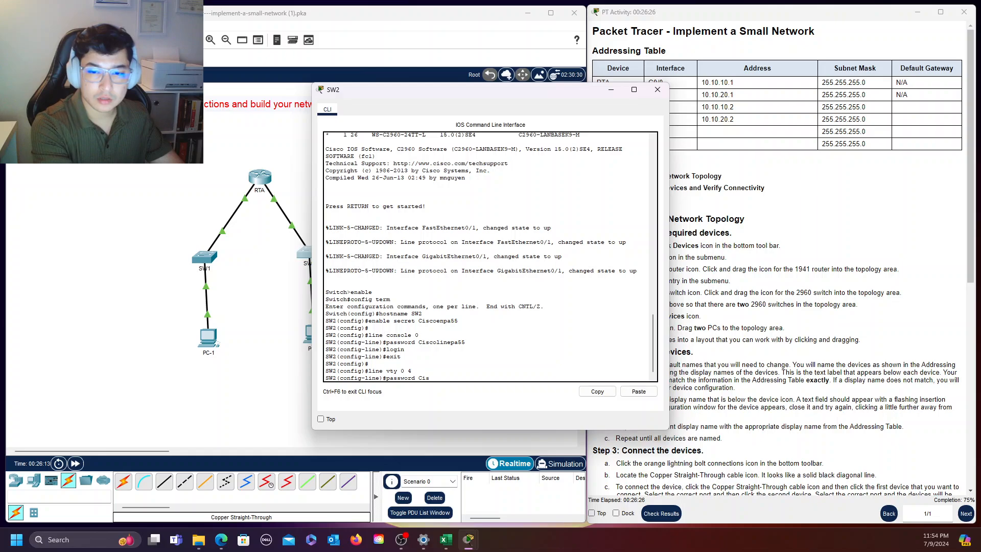
pyautogui.write('olinepa')
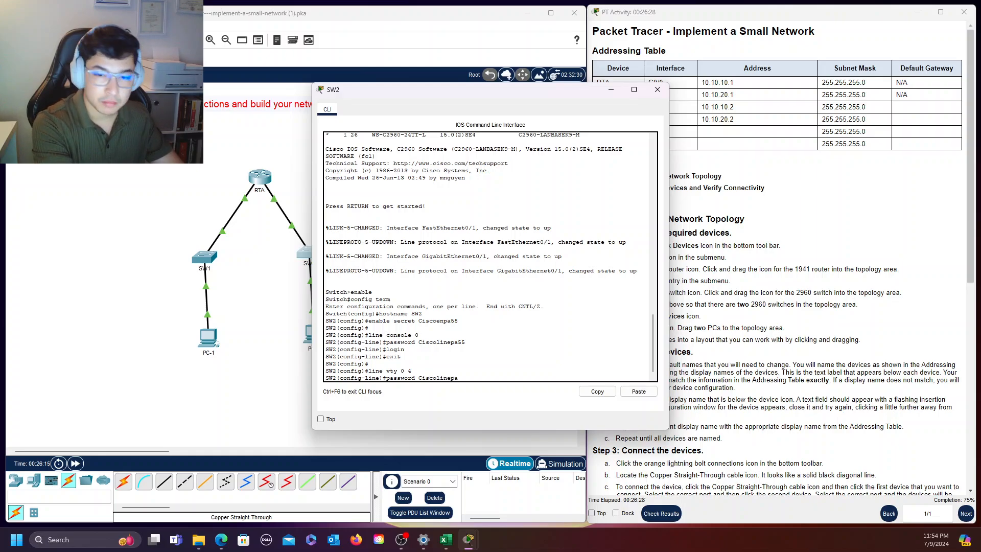
pyautogui.write('55')
pyautogui.press('Return')
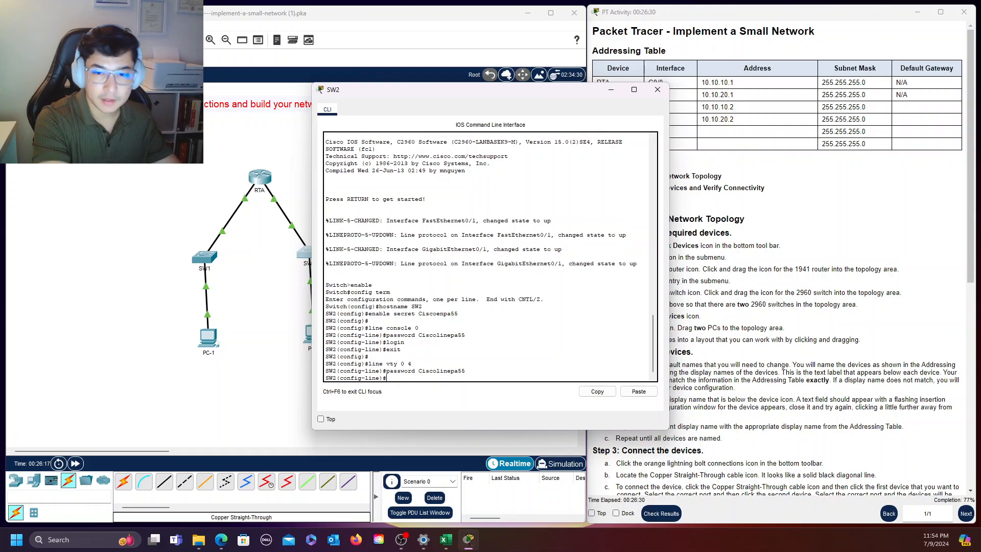
# Require login on SW2's VTY lines and return to global configuration mode with "exit"
pyautogui.write('login')
pyautogui.press('Return')
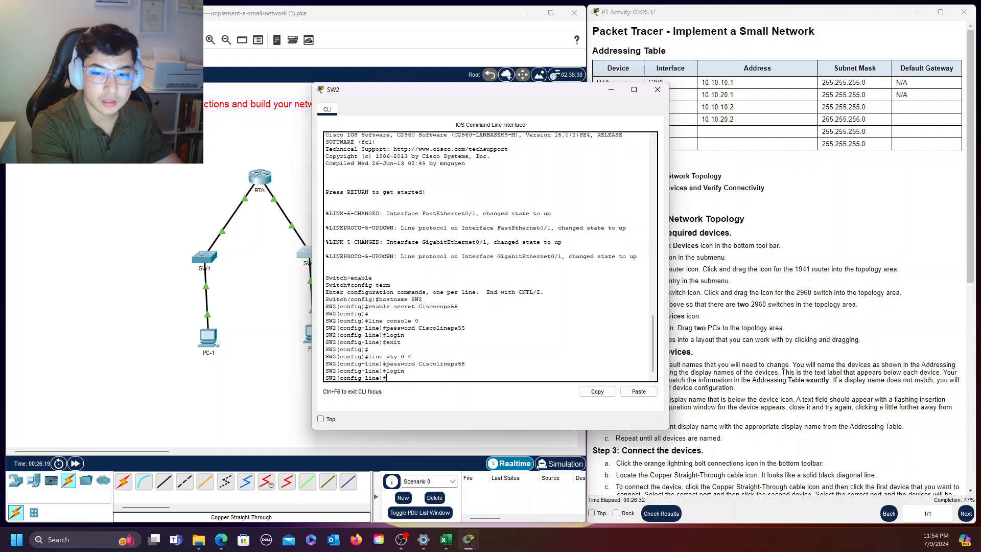
pyautogui.write('exit')
pyautogui.press('Return')
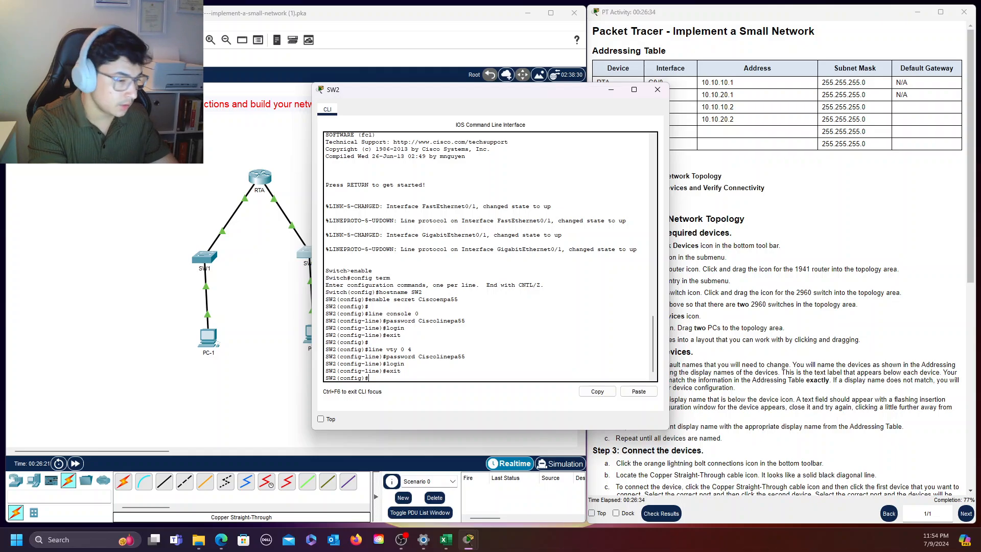
pyautogui.press('Return')
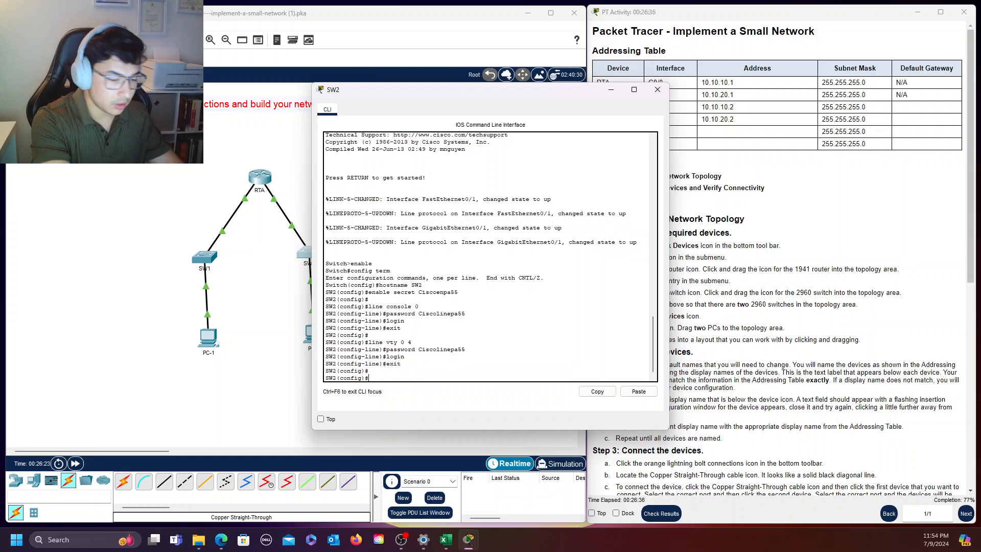
# Encrypt the plaintext passwords on SW2 with the "service password-encryption" command
pyautogui.write('service')
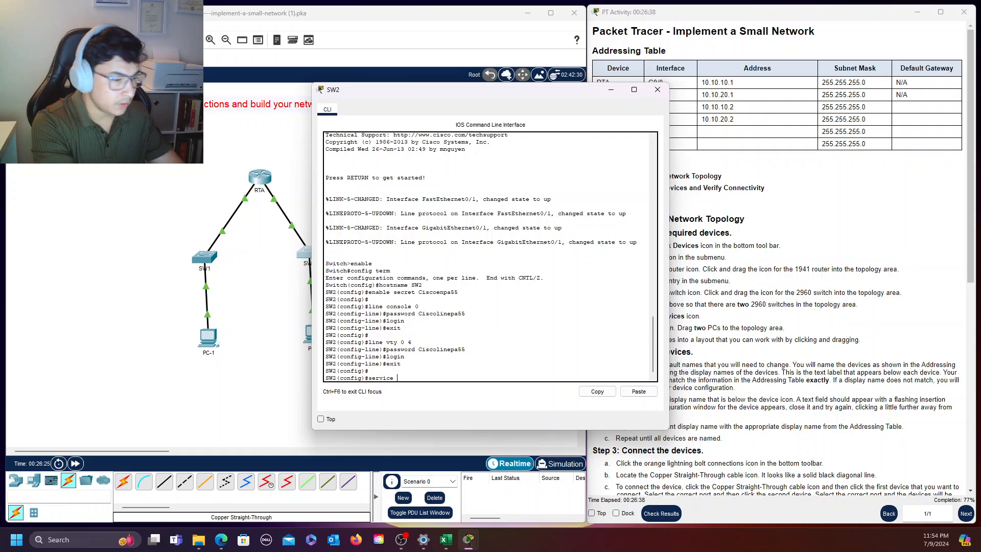
pyautogui.write(' password')
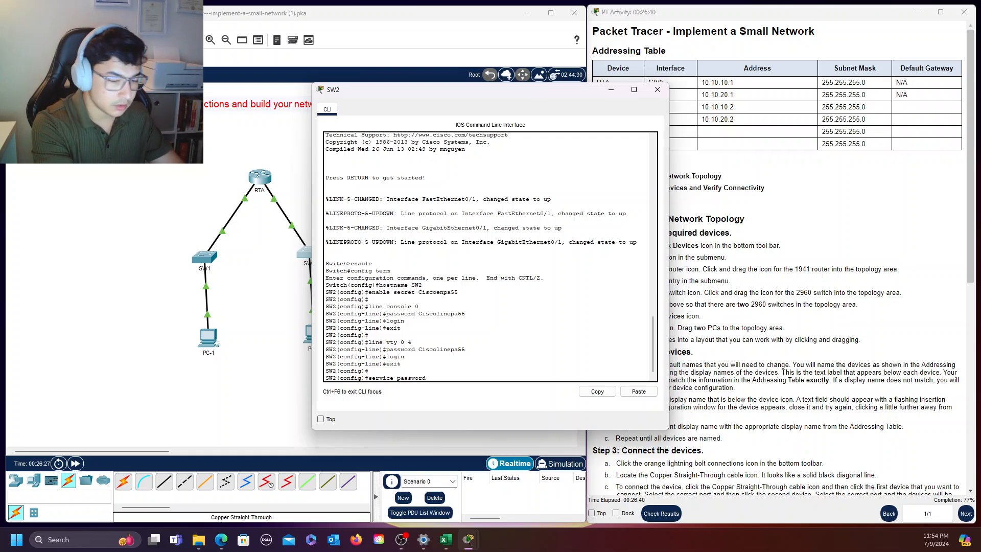
pyautogui.write('-enc')
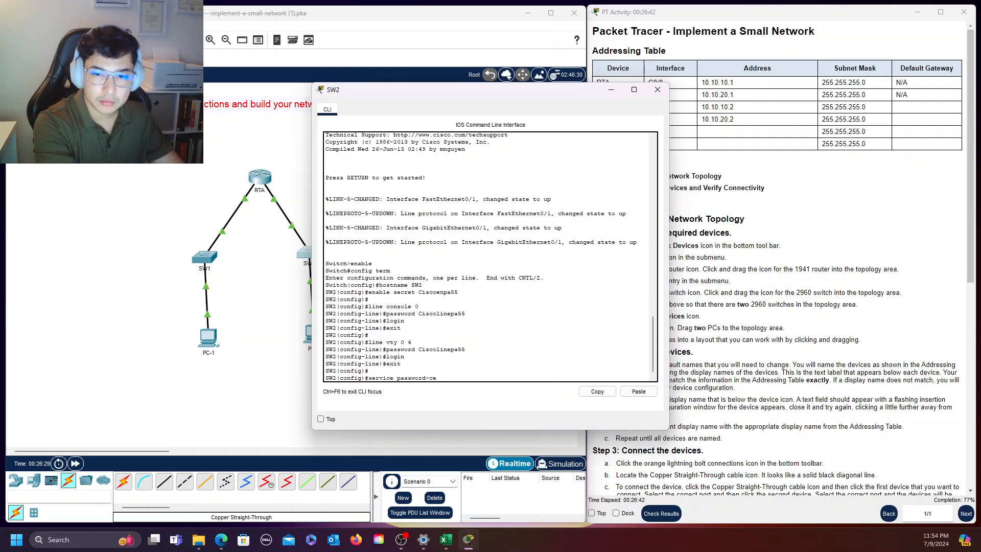
pyautogui.write('ryption')
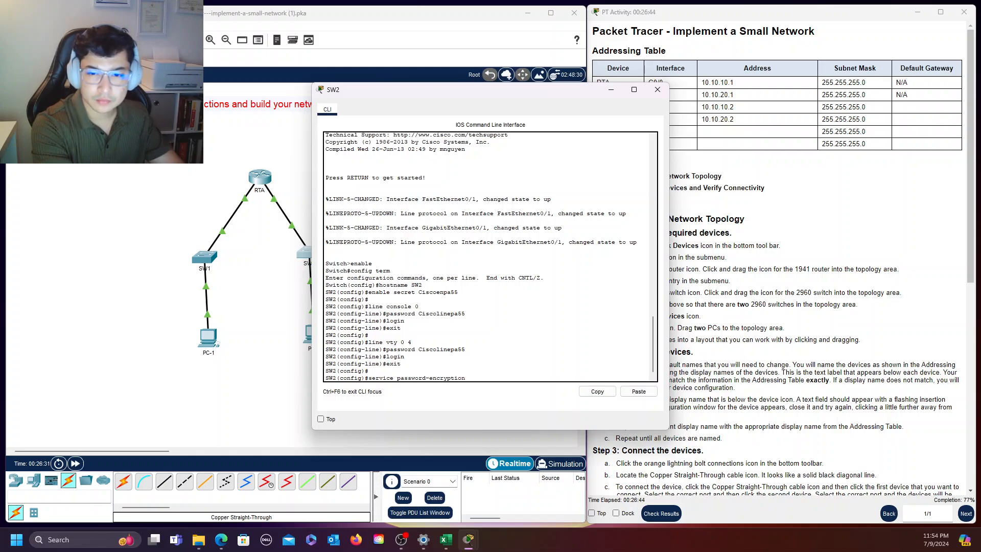
pyautogui.press('Return')
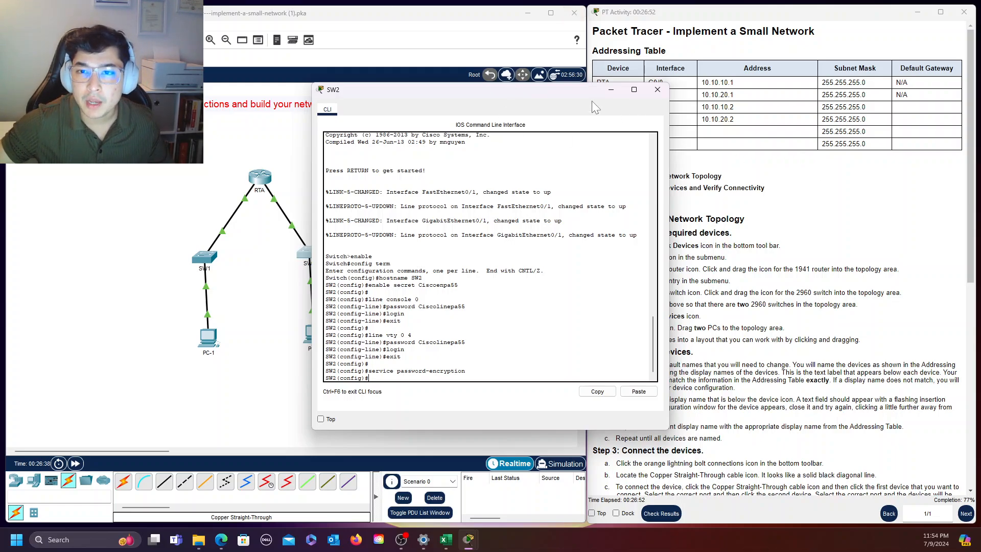
# Enter interface configuration for VLAN 1 on SW2 and assign IP address 10.10.20.2 with subnet mask 255.255.255.0
pyautogui.moveTo(570, 94); pyautogui.dragTo(470, 56)
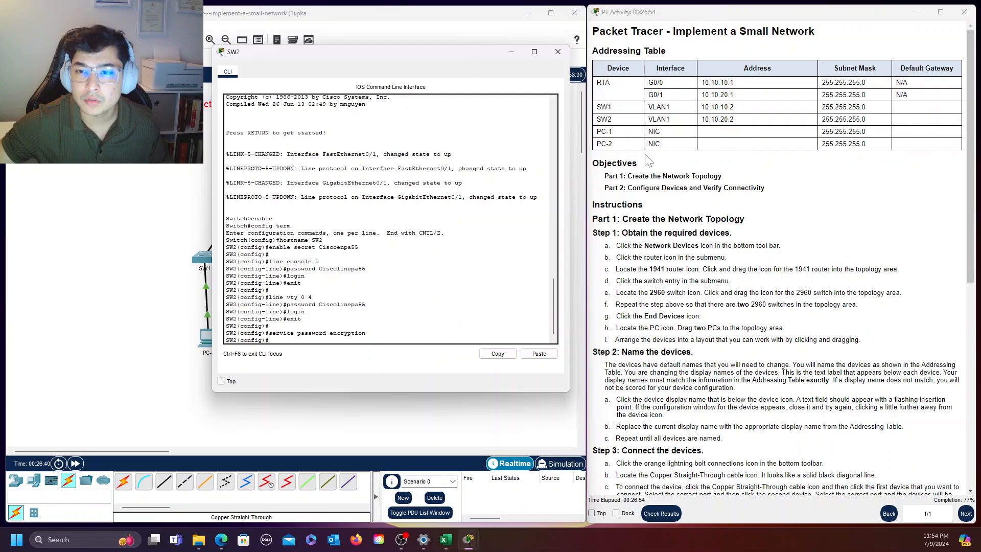
pyautogui.click(308, 337)
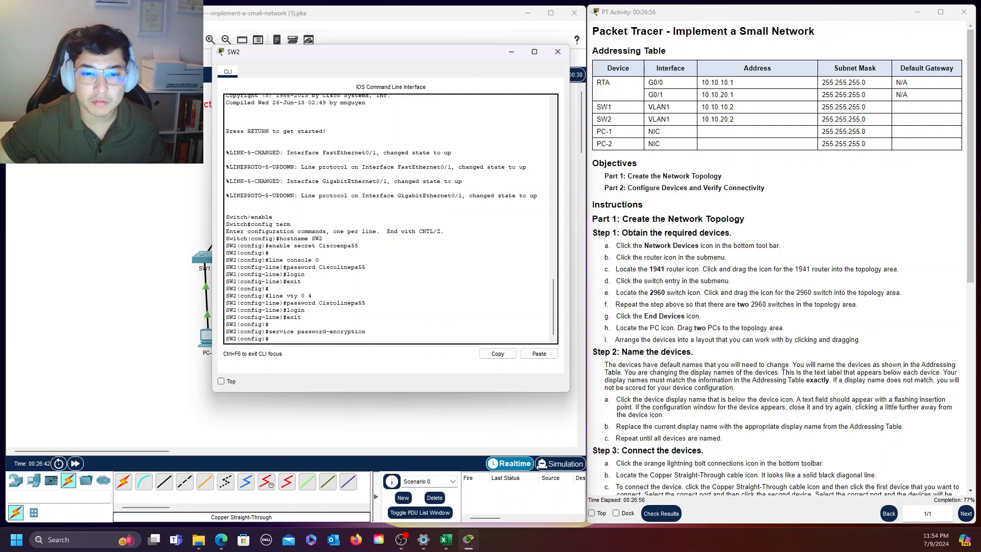
pyautogui.write('in')
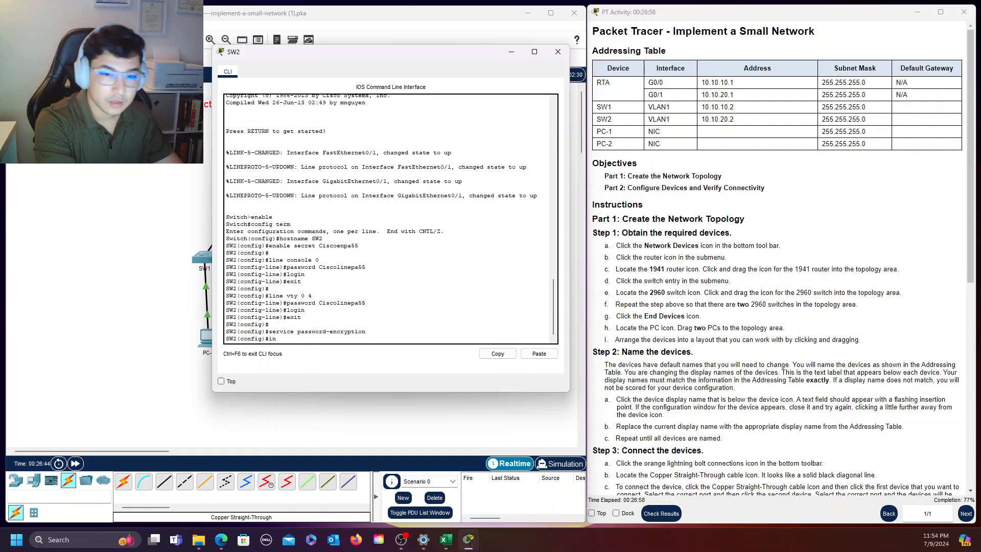
pyautogui.write('t vlan 1')
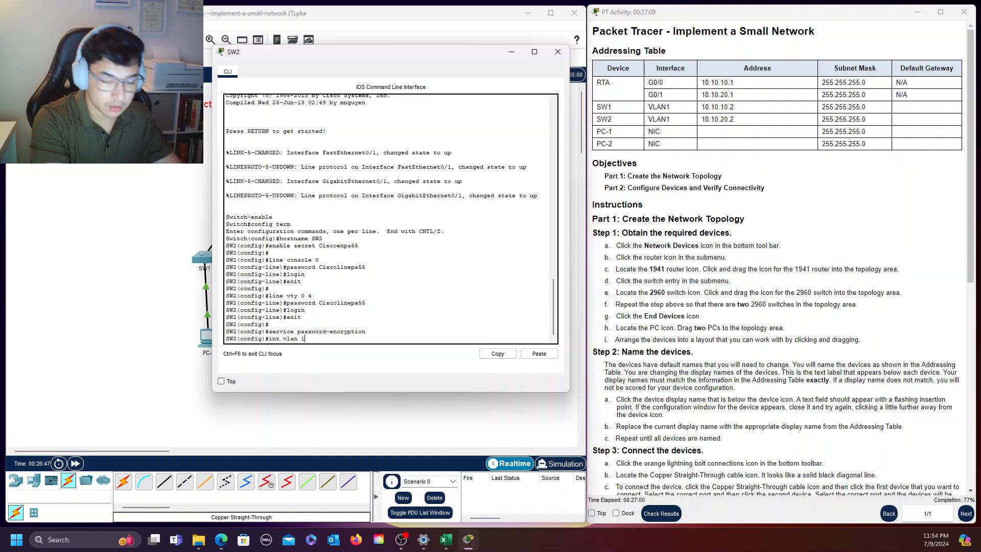
pyautogui.press('Return')
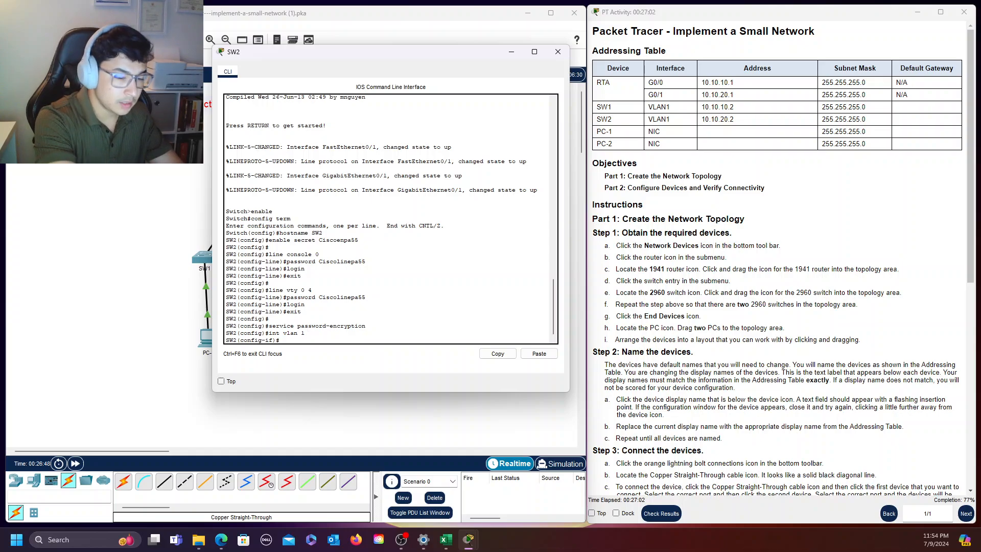
pyautogui.write('ip address 10')
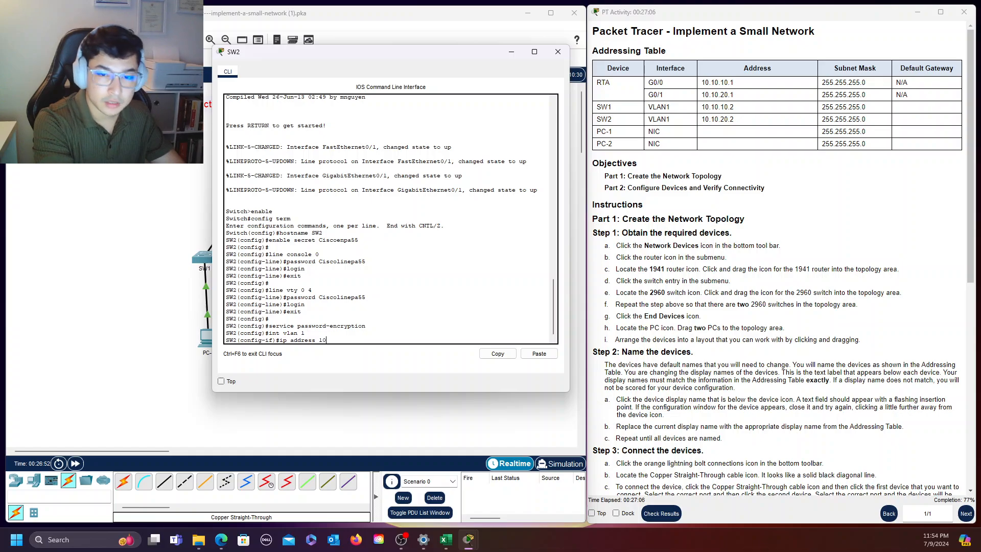
pyautogui.write('.10.20.2')
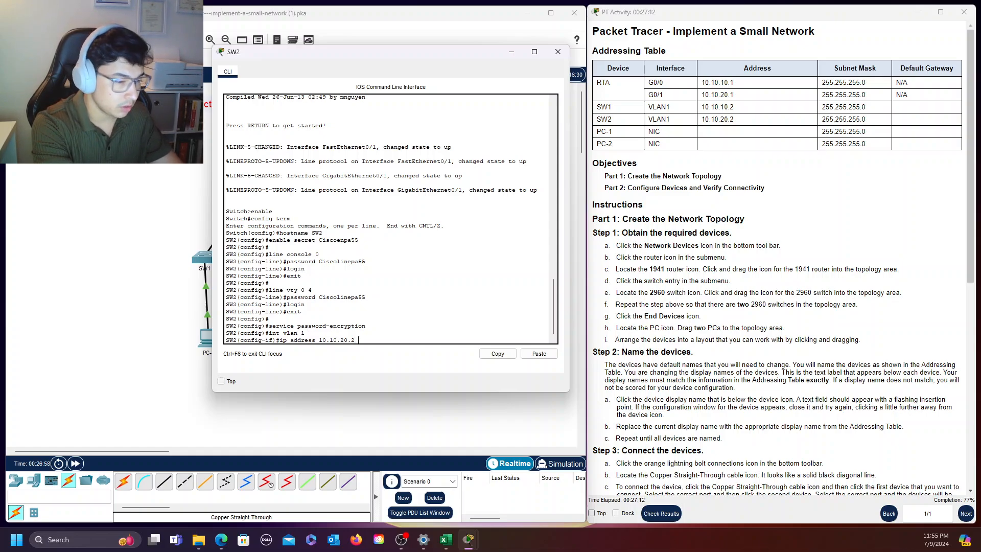
pyautogui.write(' 255.25')
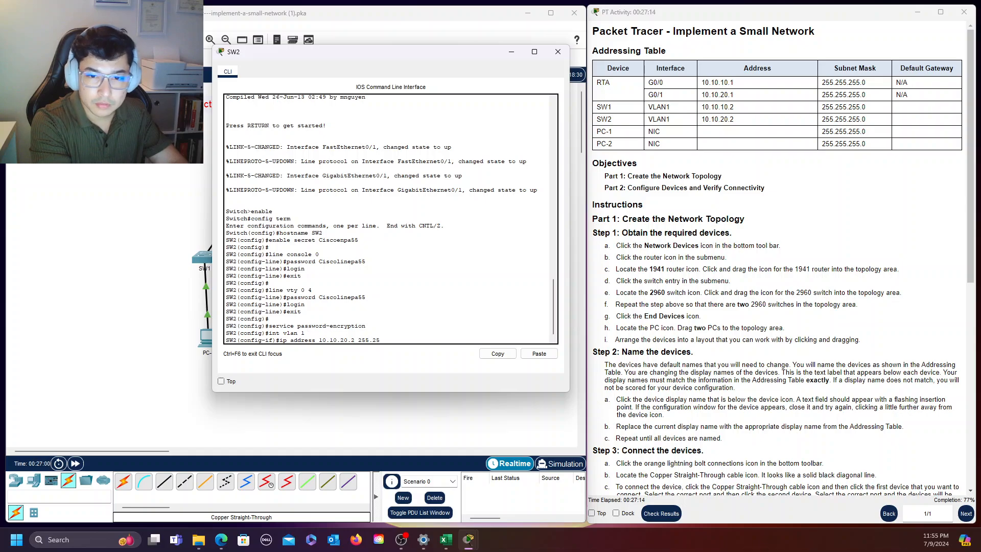
pyautogui.write('5.255')
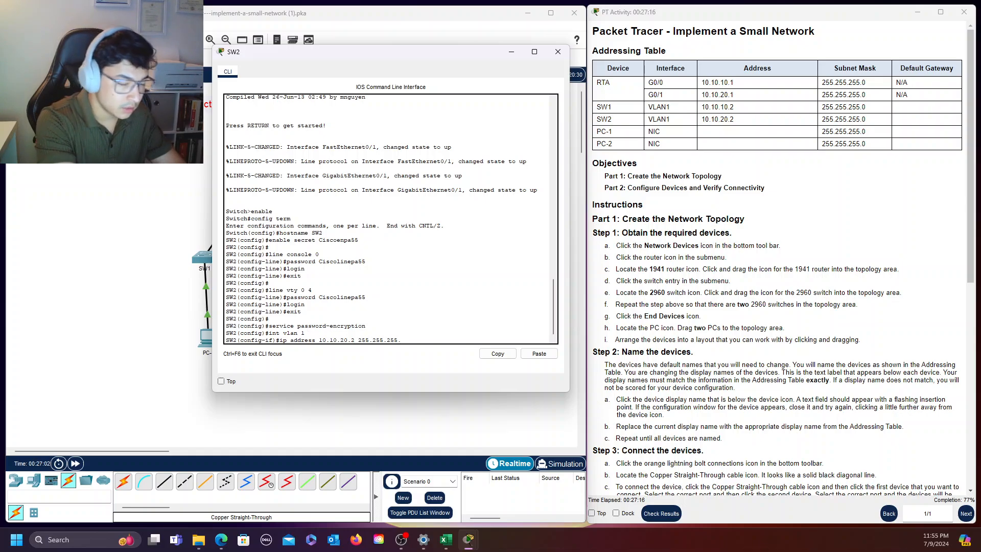
pyautogui.write('.0')
pyautogui.press('Return')
# Enable SW2's VLAN 1 interface with "no shutdown" and return to global configuration mode with "exit"
pyautogui.write('n o')
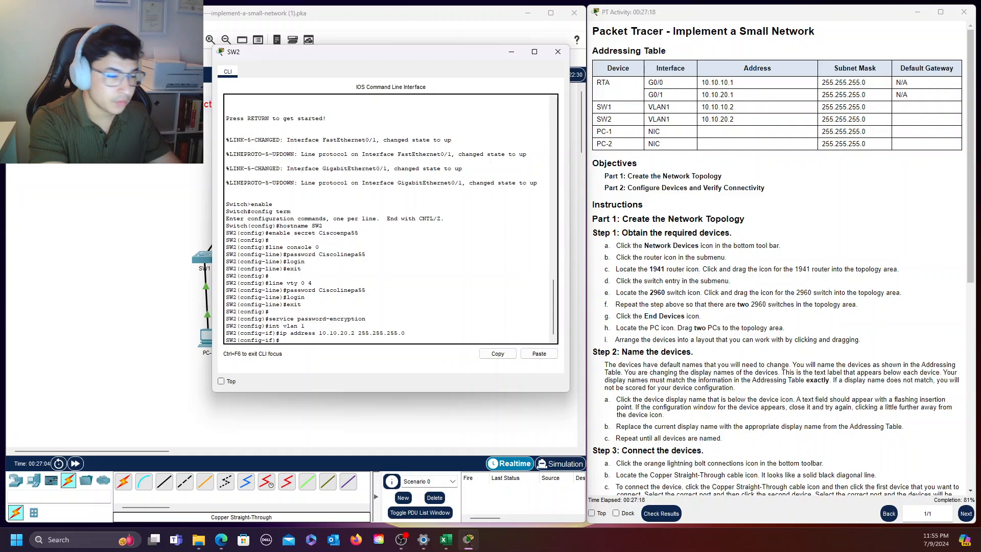
pyautogui.press('BackSpace')
pyautogui.press('BackSpace')
pyautogui.press('BackSpace')
pyautogui.press('BackSpace')
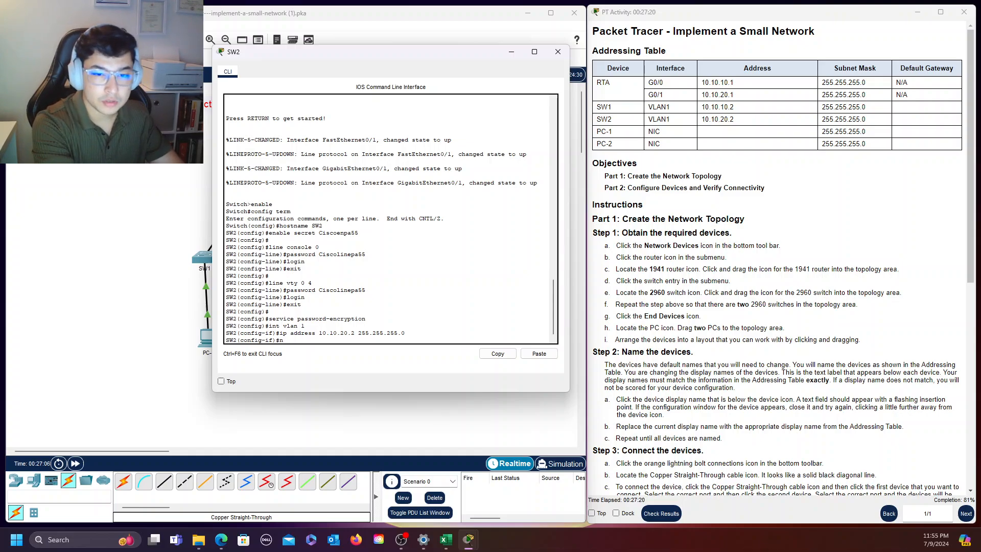
pyautogui.write('o shutdown')
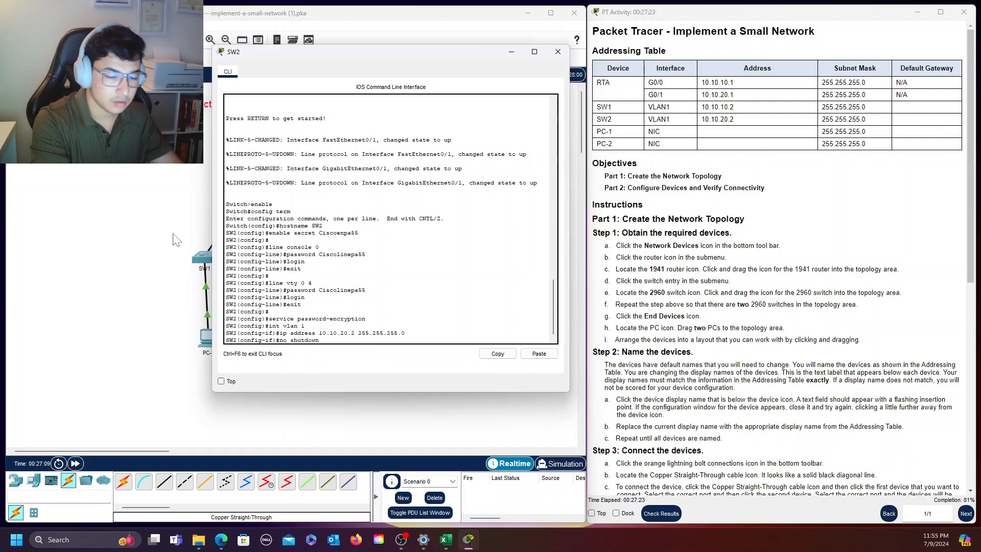
pyautogui.press('Return')
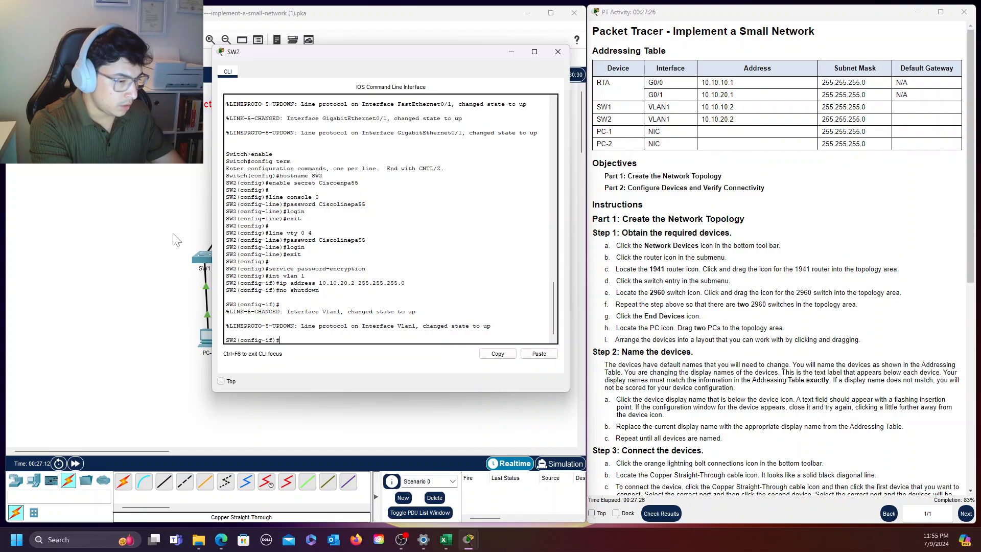
pyautogui.write('exit')
pyautogui.press('Return')
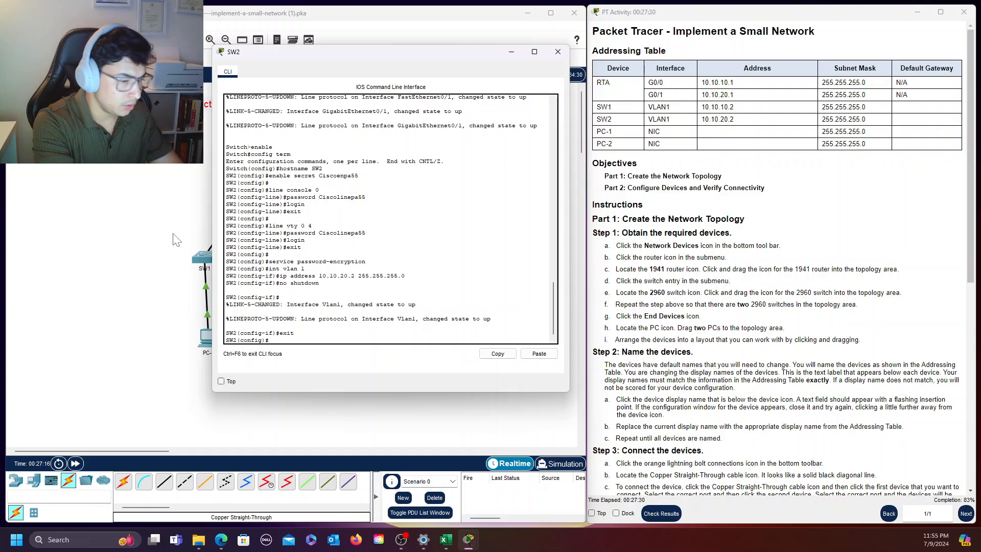
# Set SW2's default gateway to 10.10.20.1 with "ip default-gateway" and return to privileged EXEC mode with "end"
pyautogui.write('ip ')
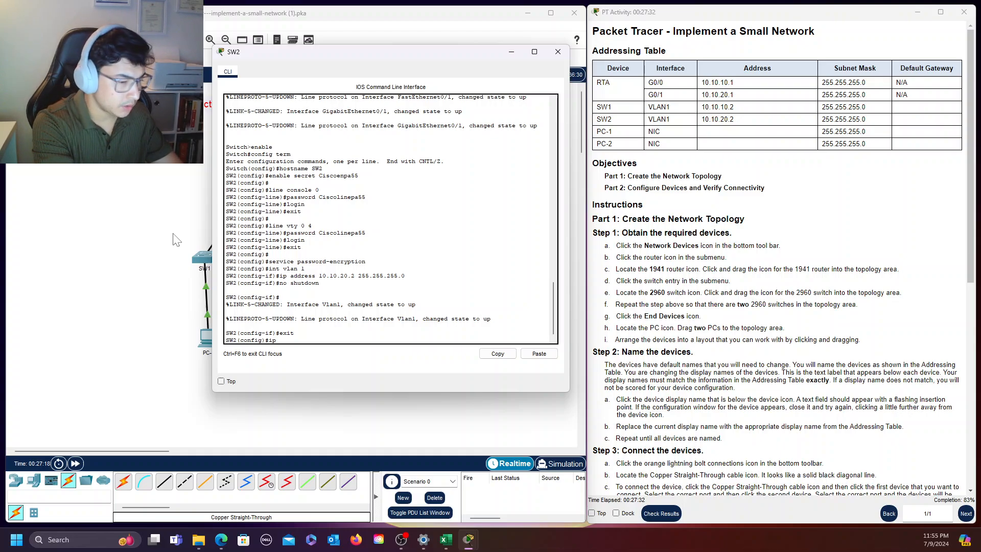
pyautogui.write('default')
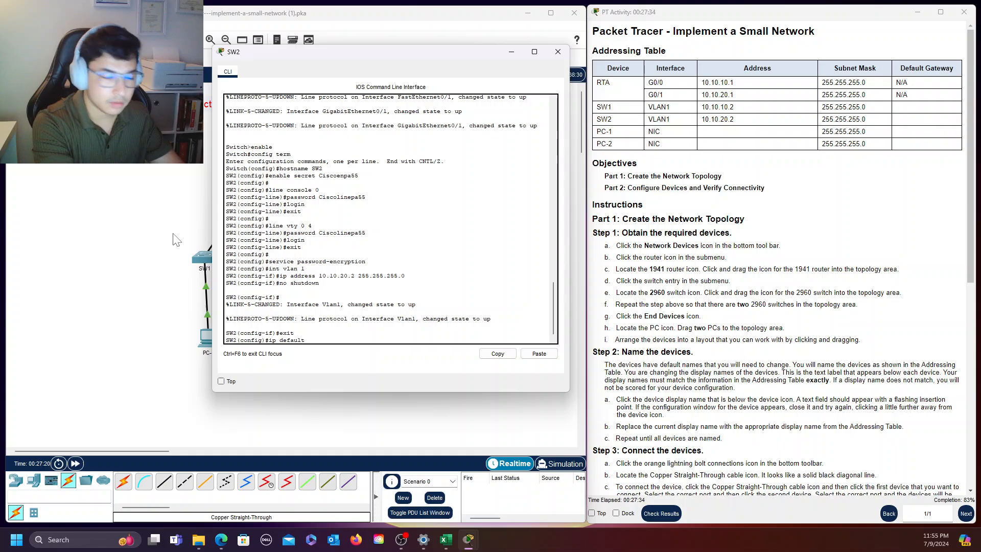
pyautogui.write('-gat')
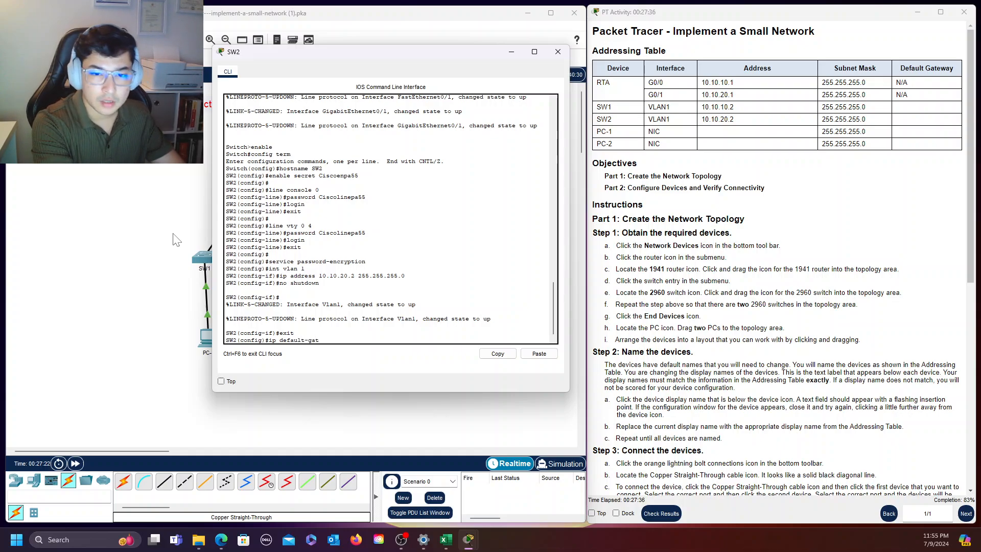
pyautogui.write('eway 1-.')
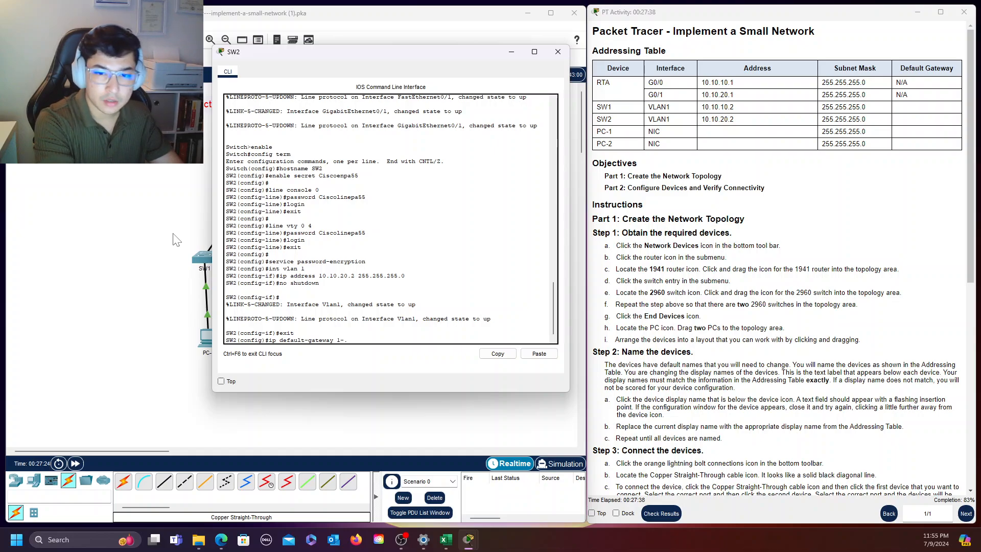
pyautogui.press('BackSpace')
pyautogui.write('10')
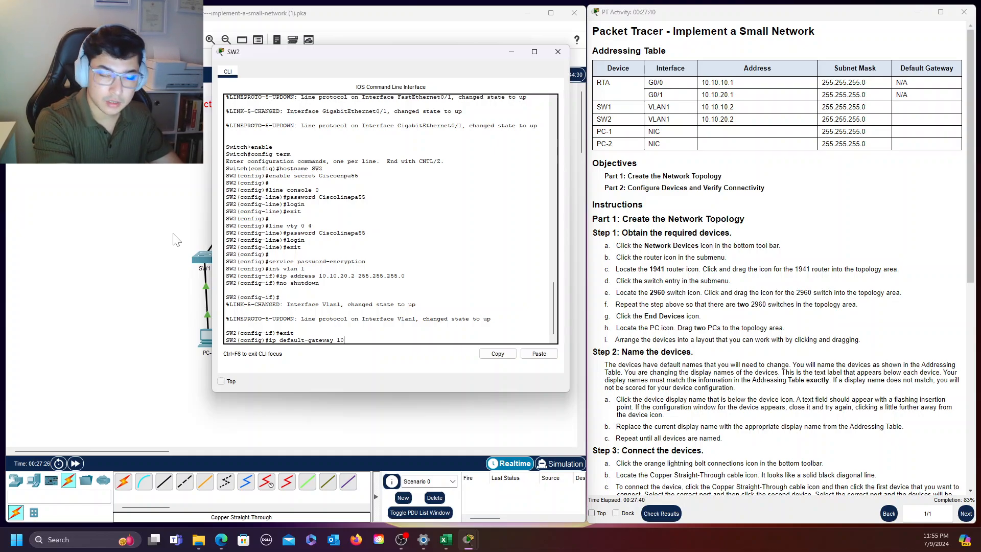
pyautogui.write('.10.')
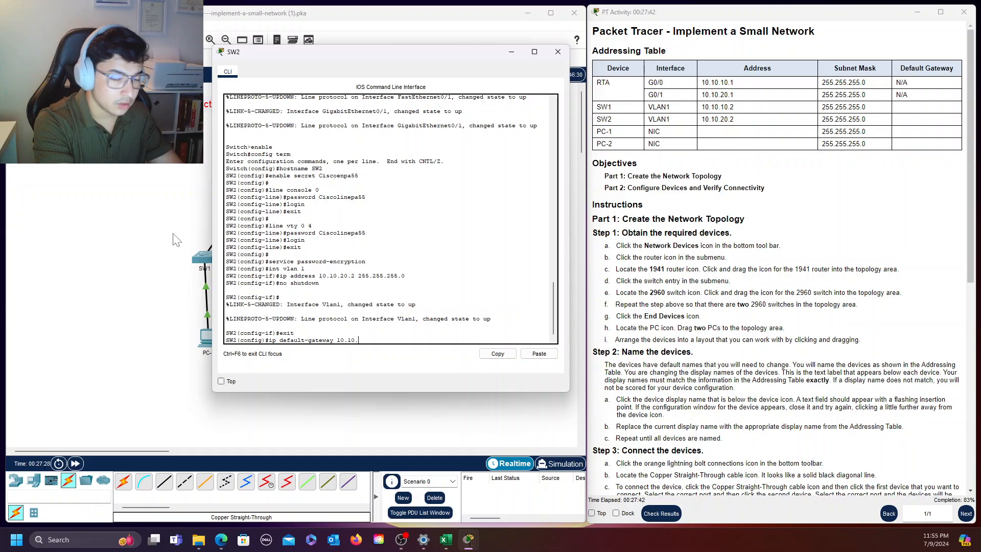
pyautogui.write('20.1')
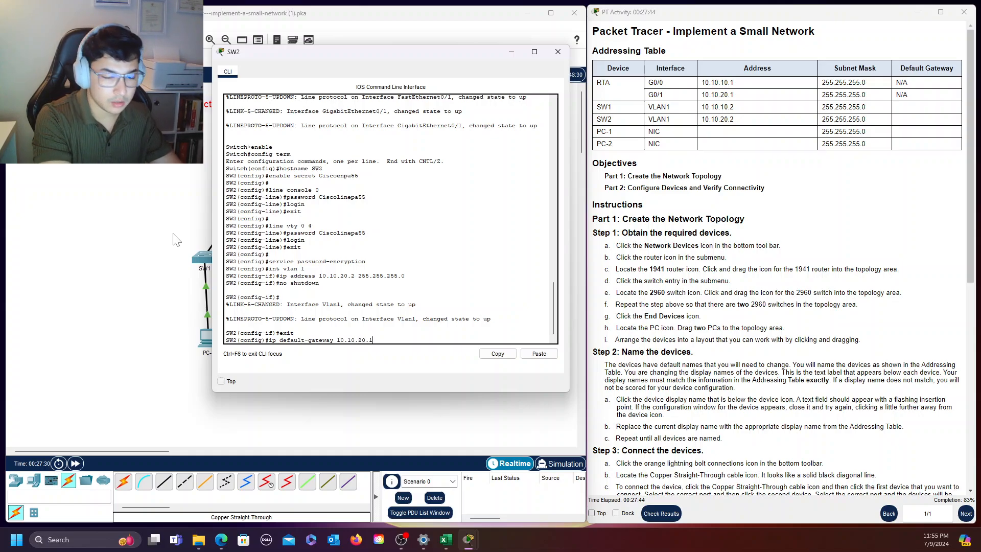
pyautogui.press('Return')
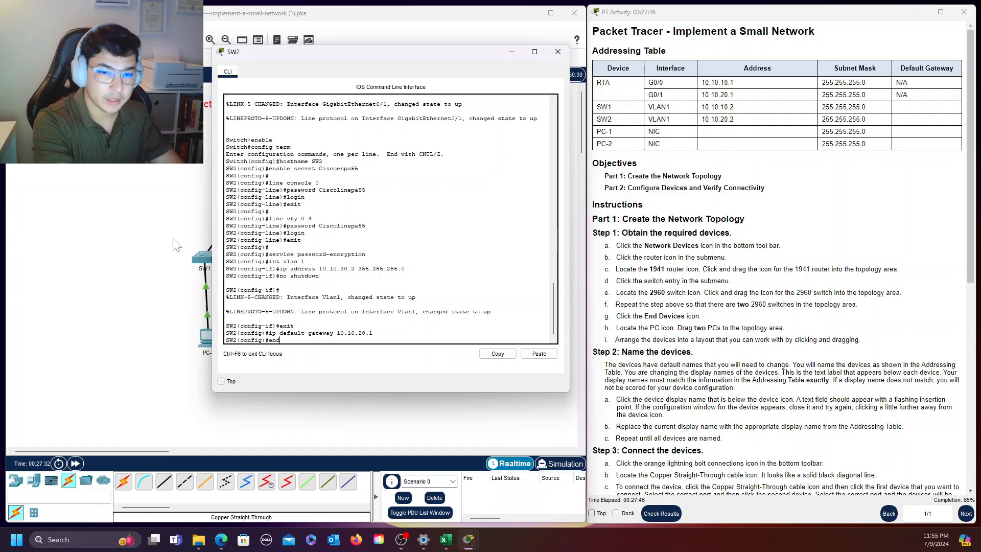
pyautogui.write('end')
pyautogui.press('Return')
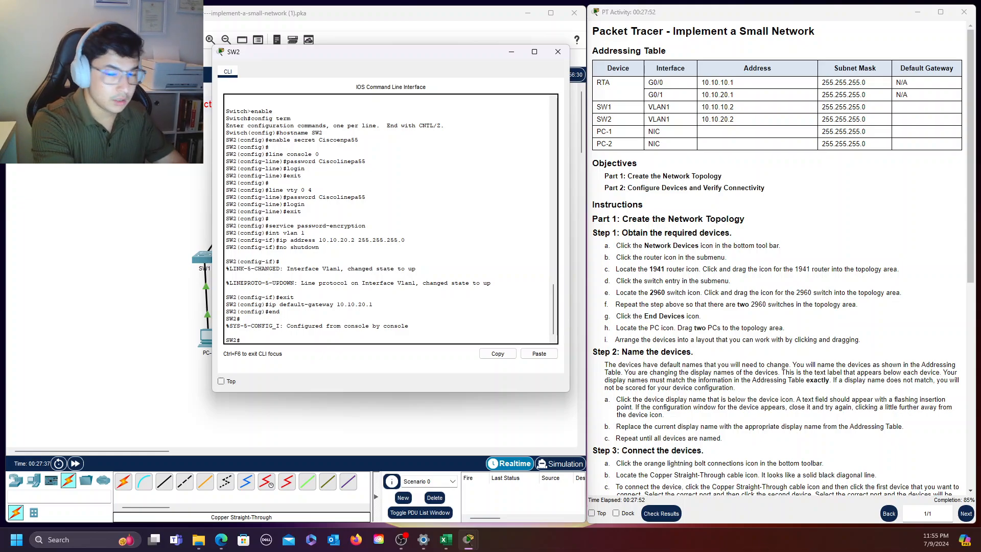
# Save SW2's configuration with "copy running-config startup-config", accepting the default destination filename
pyautogui.write('copy runn')
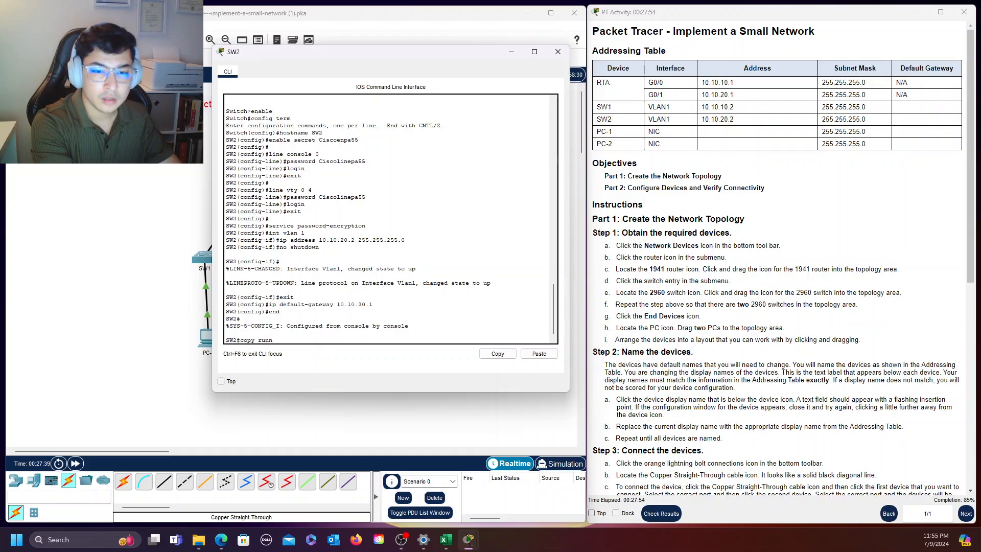
pyautogui.write('ing-config')
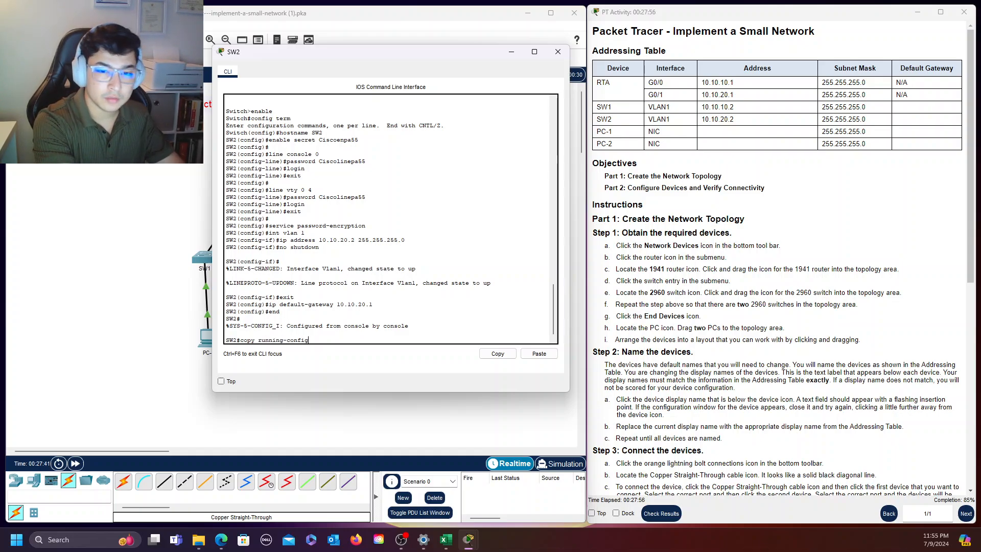
pyautogui.write(' start')
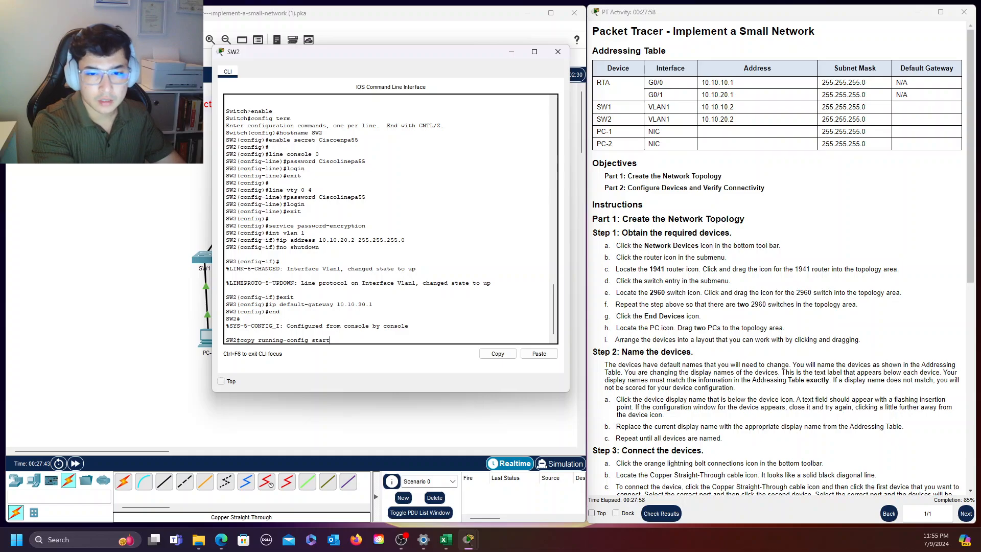
pyautogui.write('up-con')
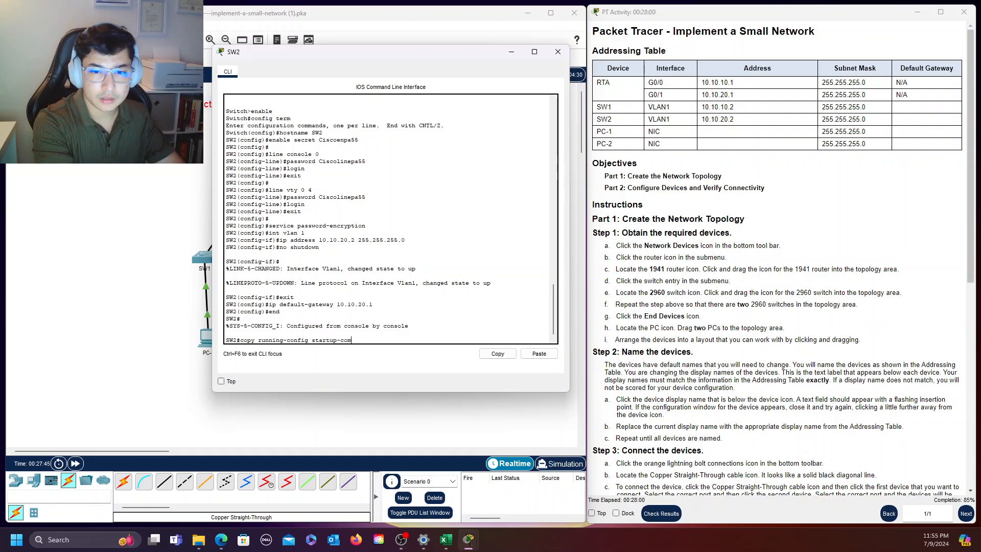
pyautogui.write('nfig')
pyautogui.press('Return')
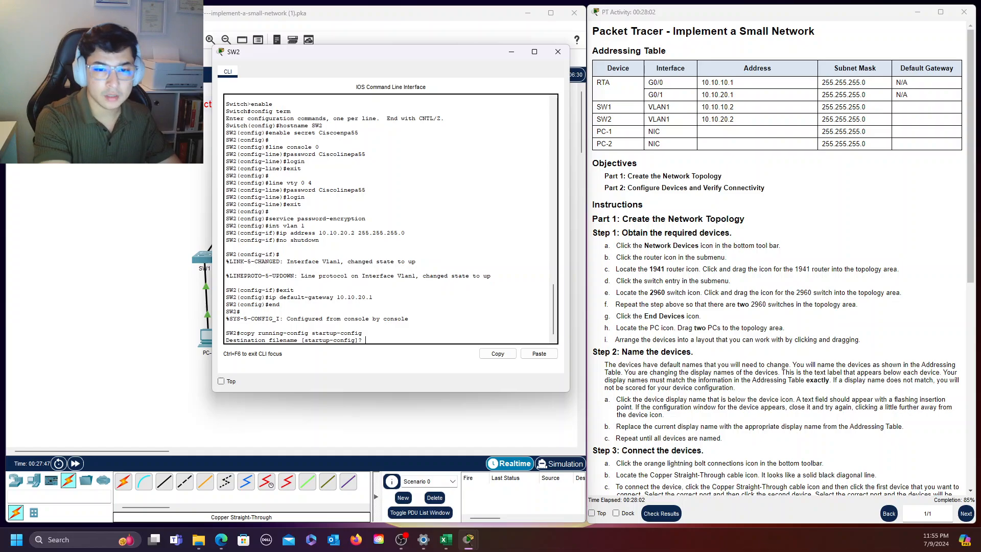
pyautogui.press('Return')
pyautogui.press('Return')
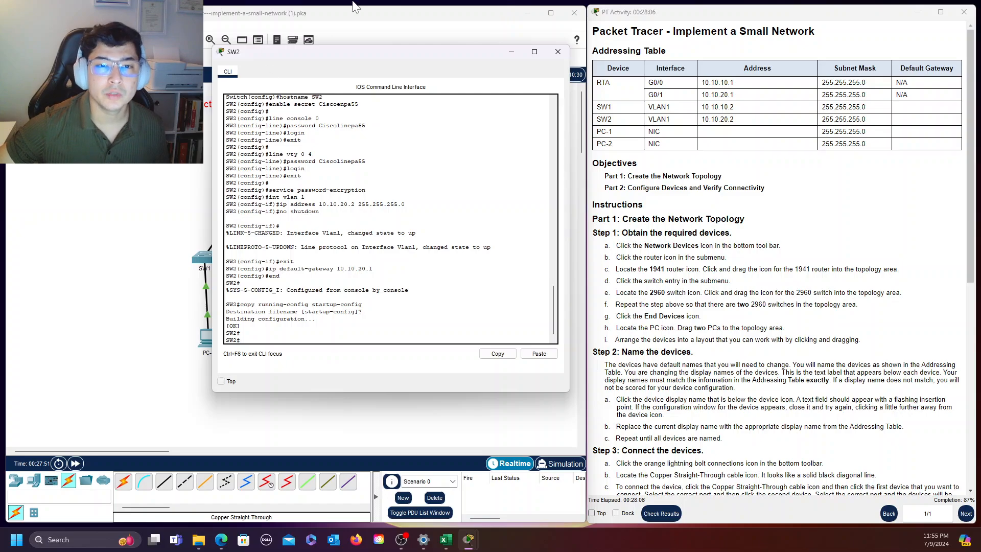
# Close SW2's configuration window to return to the network topology
pyautogui.moveTo(405, 53); pyautogui.dragTo(387, 62)
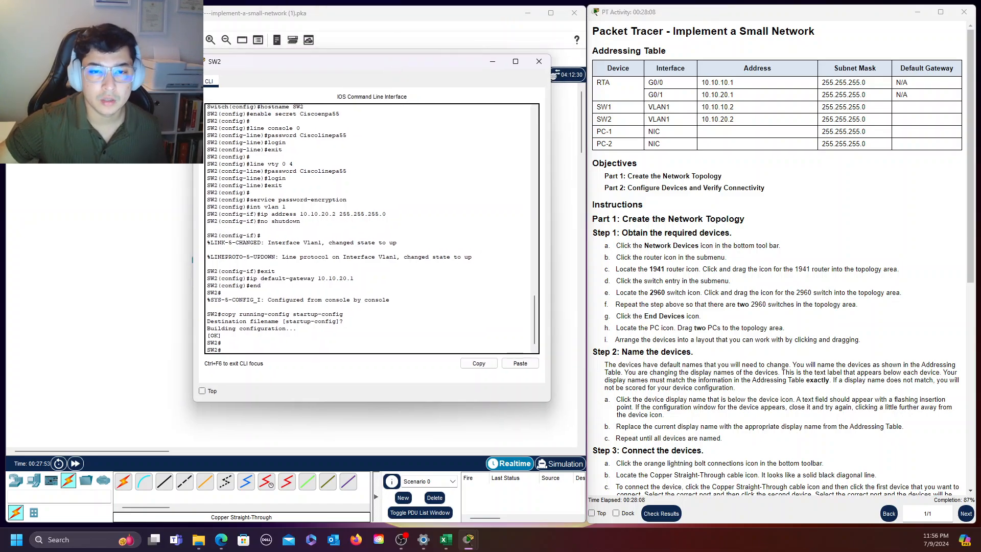
pyautogui.scroll(10, 371, 230)
pyautogui.scroll(10, 372, 230)
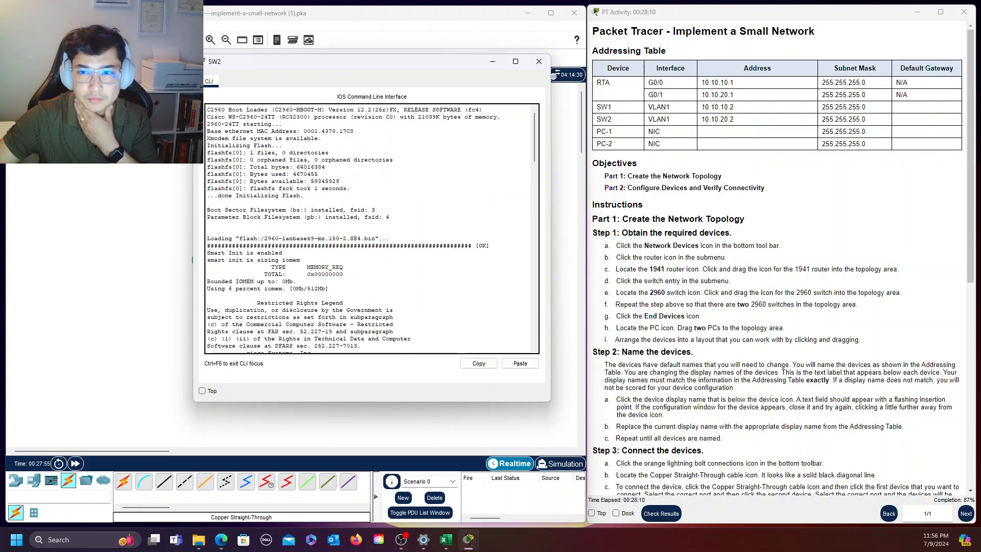
pyautogui.click(539, 62)
# Review the activity instructions for configuring switches SW1 and SW2 and for addressing the hosts
pyautogui.scroll(-7, 874, 383)
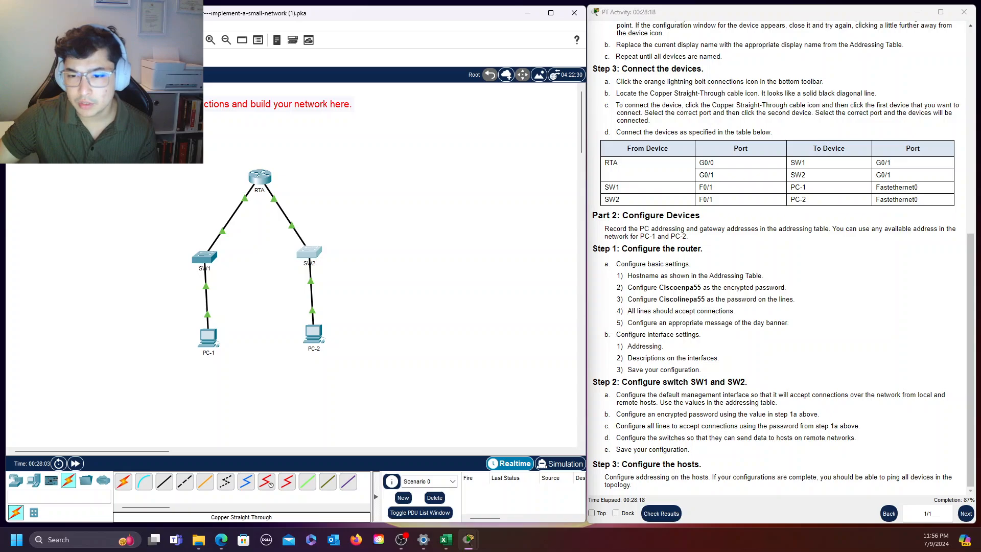
pyautogui.click(659, 383)
pyautogui.moveTo(674, 382); pyautogui.dragTo(703, 456)
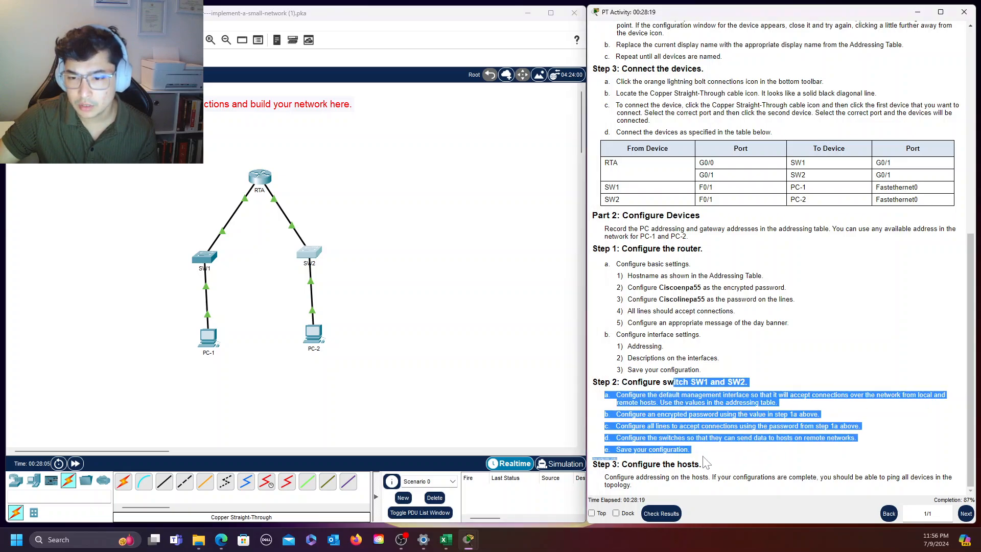
pyautogui.click(774, 462)
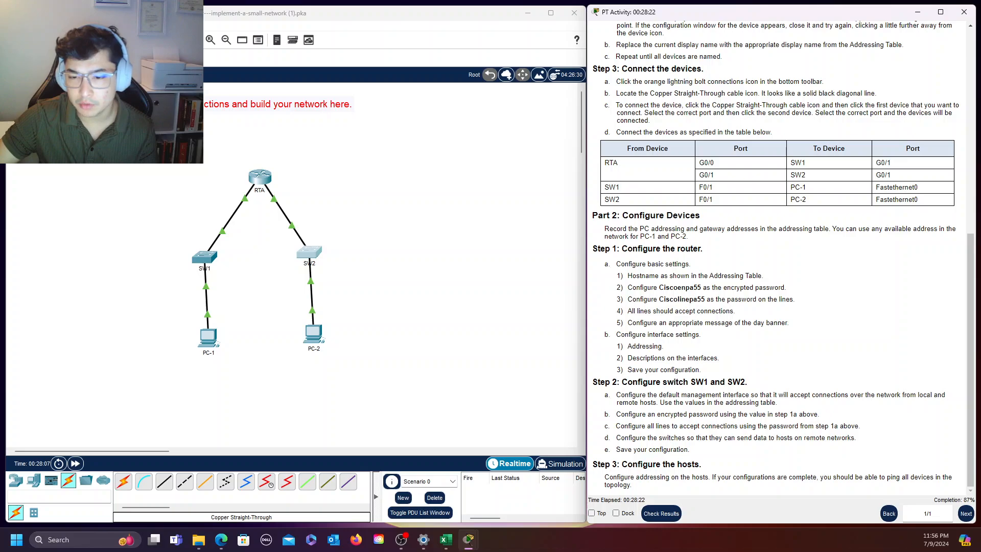
pyautogui.moveTo(622, 464); pyautogui.dragTo(712, 488)
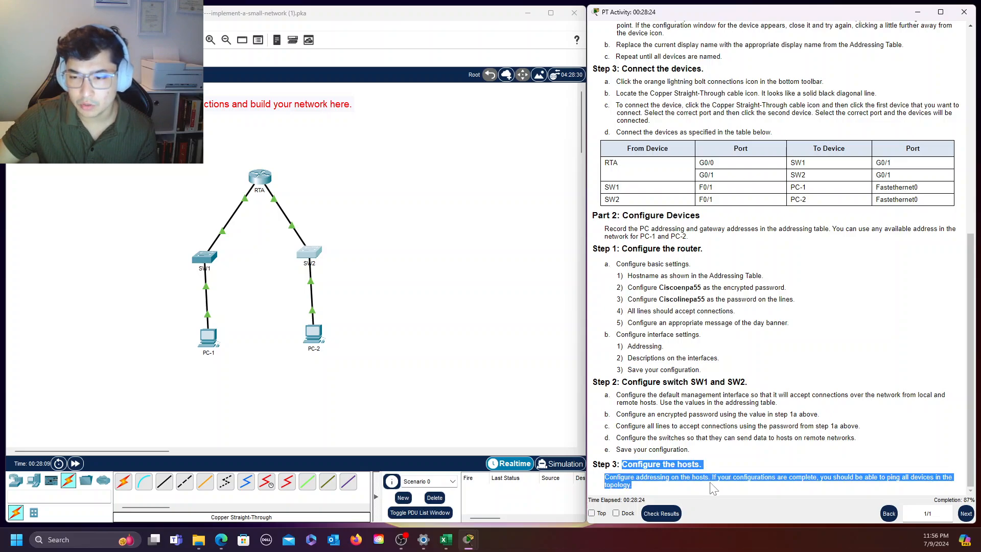
pyautogui.click(415, 324)
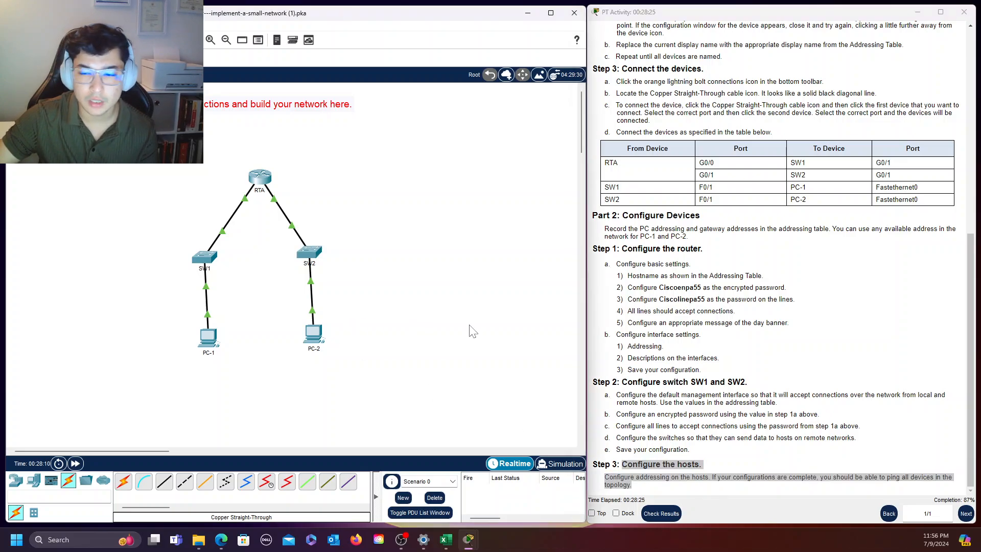
pyautogui.click(804, 453)
# Open PC-1's IP Configuration and set its static IPv4 address to 10.10.10.3
pyautogui.click(206, 341)
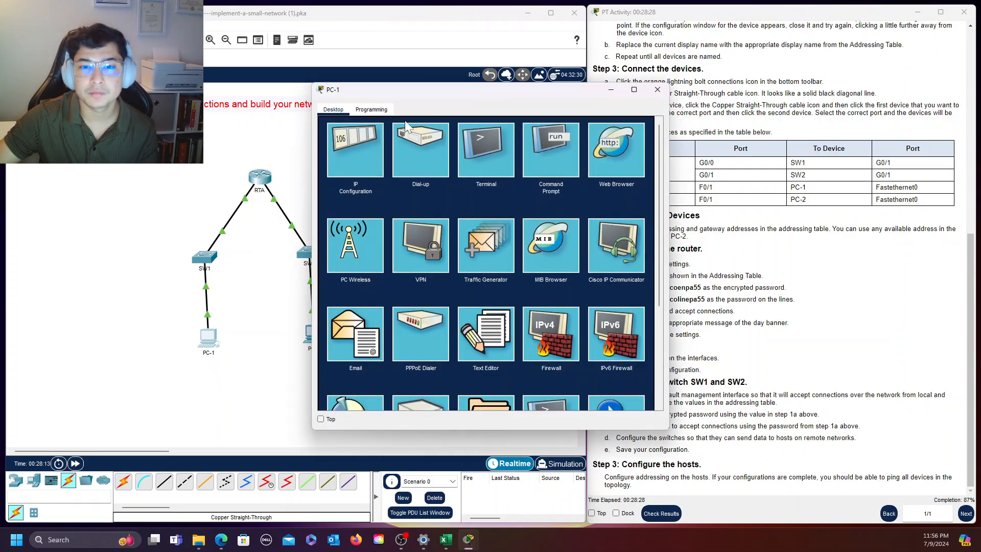
pyautogui.click(351, 152)
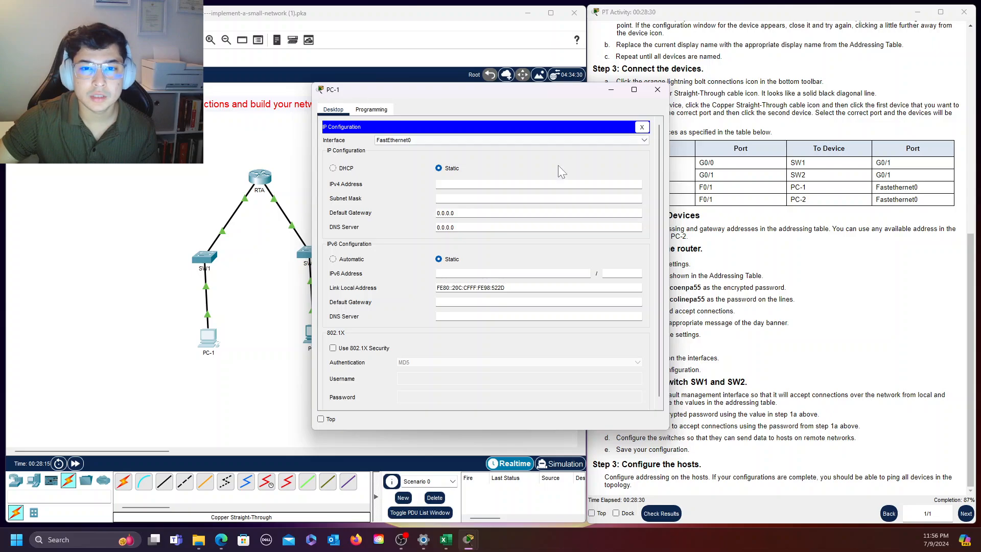
pyautogui.click(461, 186)
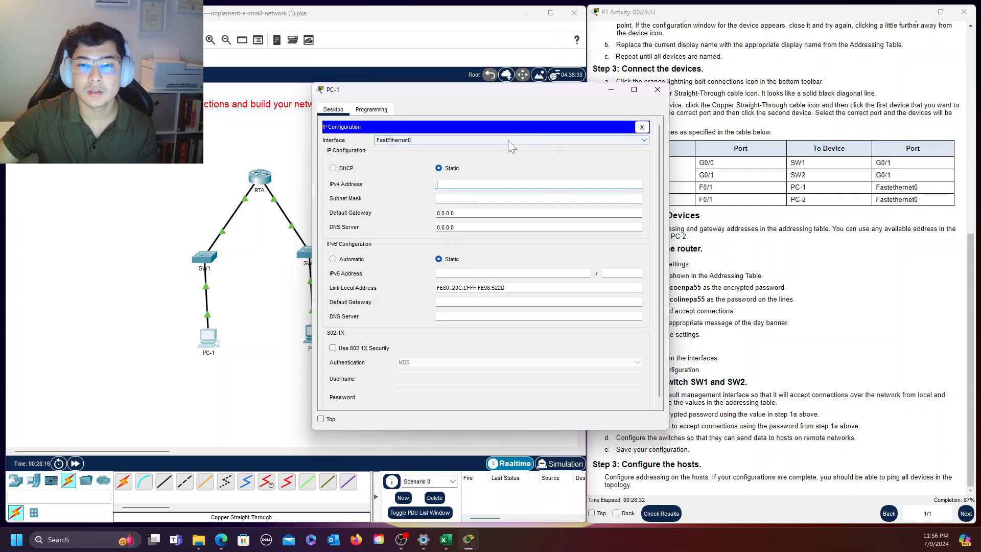
pyautogui.moveTo(540, 96); pyautogui.dragTo(430, 98)
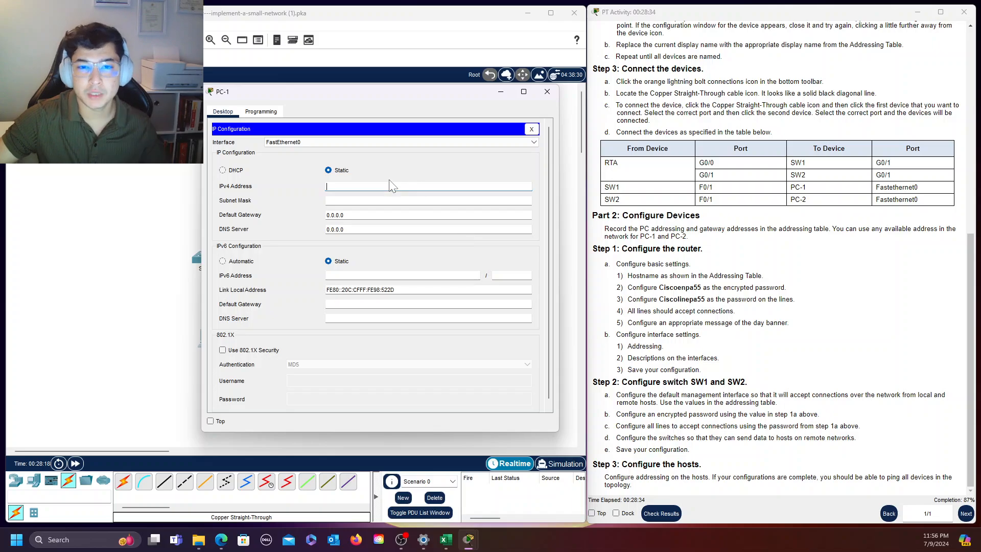
pyautogui.scroll(1, 822, 196)
pyautogui.scroll(10, 821, 196)
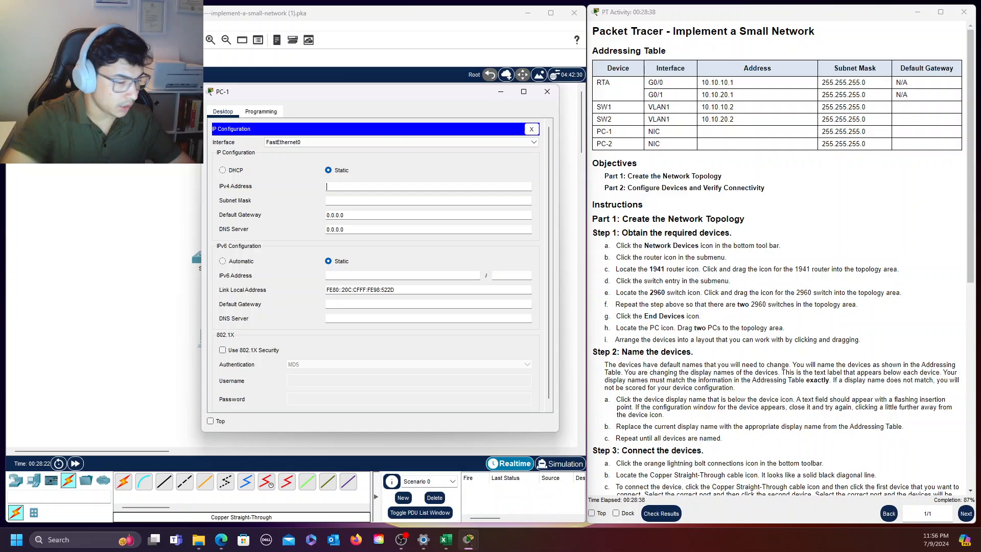
pyautogui.write('10.10.')
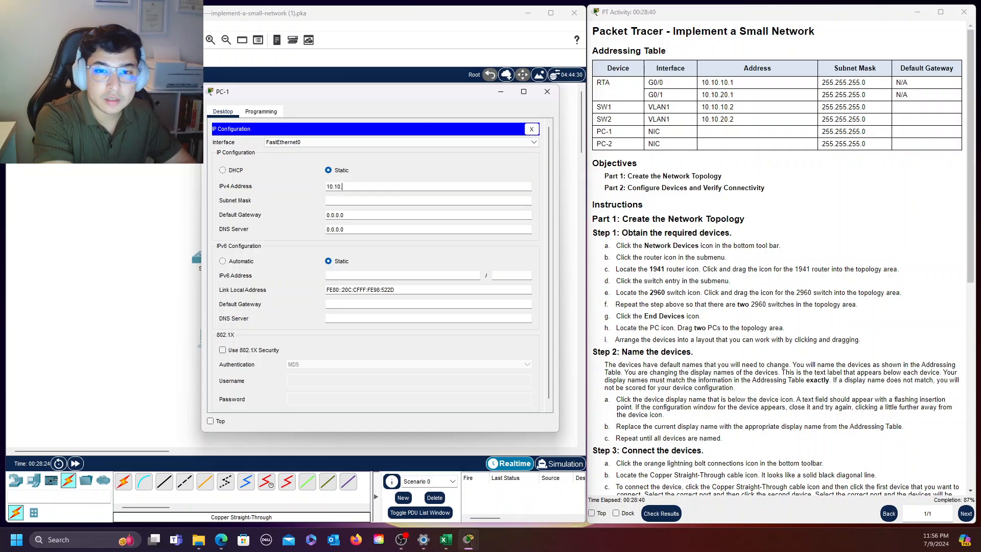
pyautogui.write('10.3')
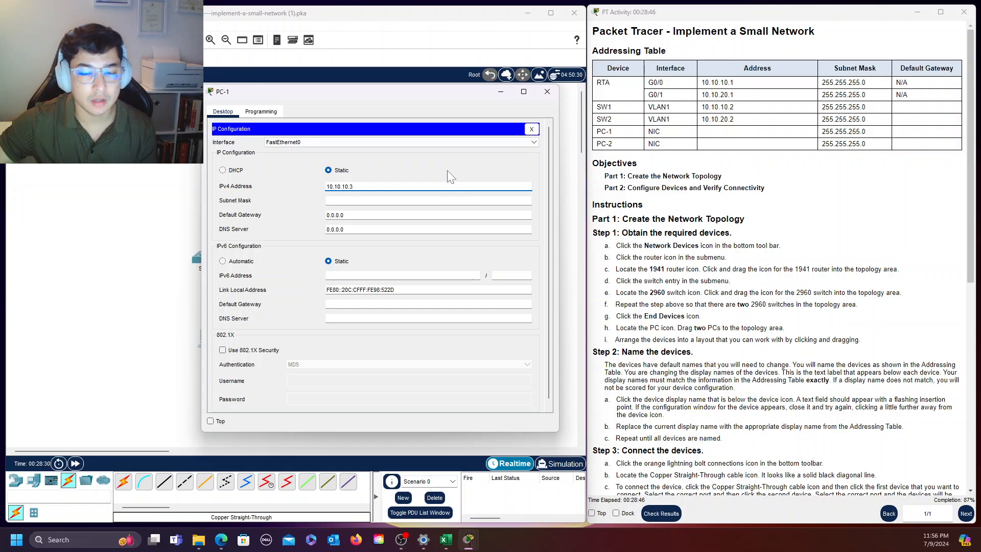
pyautogui.moveTo(355, 93); pyautogui.dragTo(393, 100)
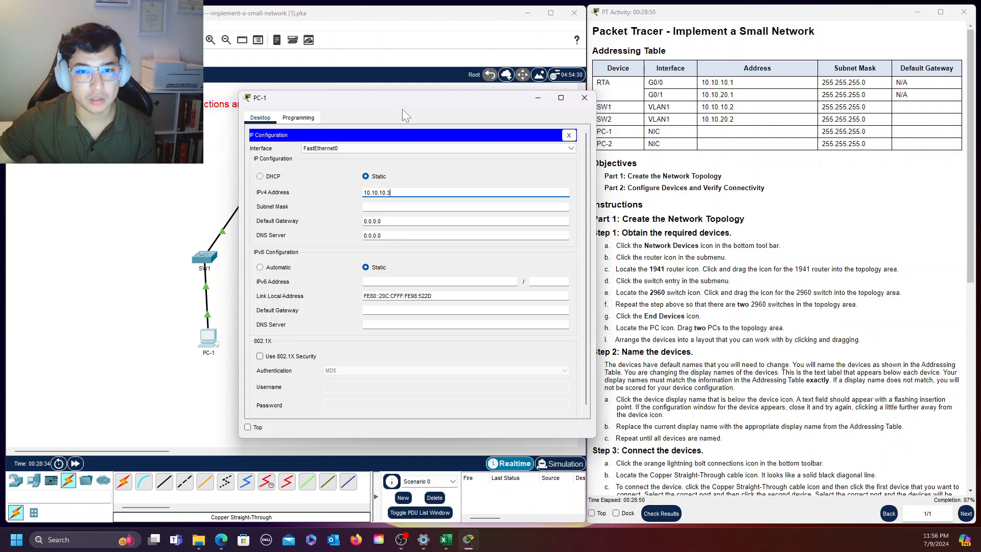
pyautogui.moveTo(402, 106); pyautogui.dragTo(366, 109)
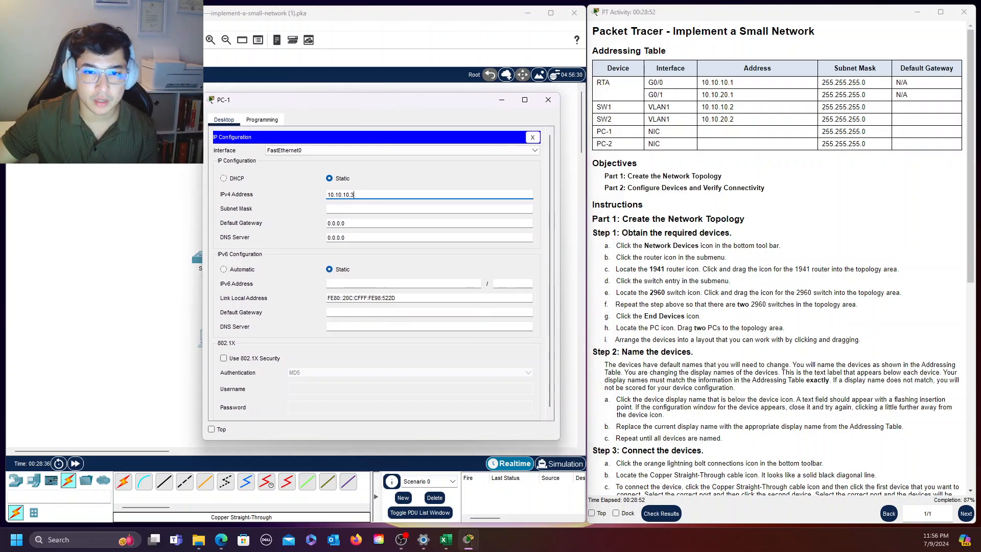
# Set PC-1's subnet mask to 255.255.255.0
pyautogui.click(369, 209)
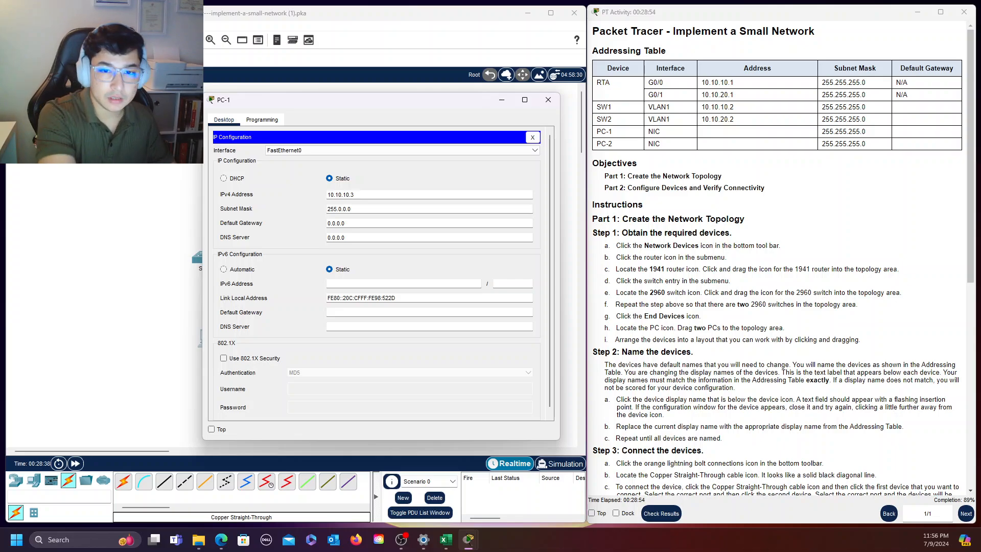
pyautogui.press('BackSpace')
pyautogui.press('BackSpace')
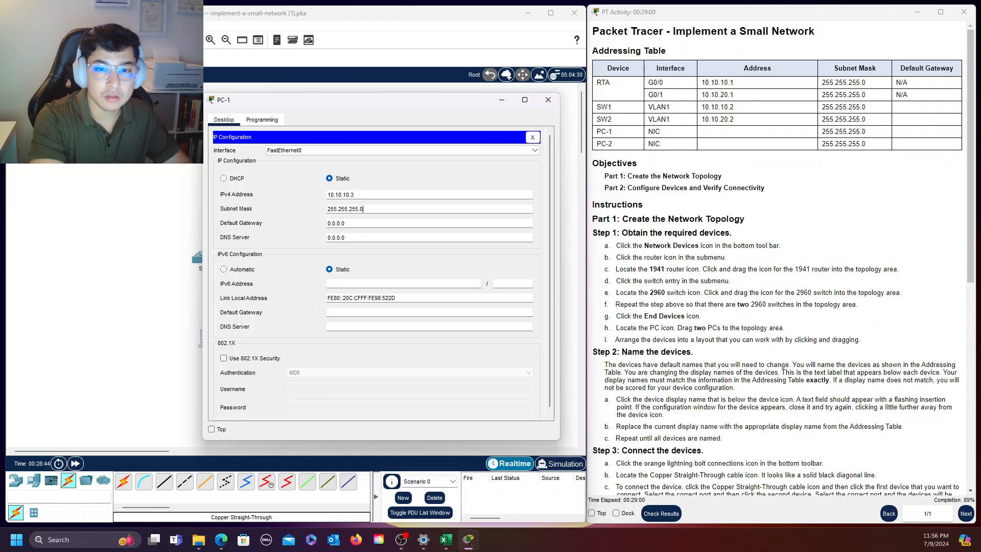
# Set PC-1's default gateway to 10.10.10.1 and close its configuration window
pyautogui.click(346, 223)
pyautogui.press('BackSpace')
pyautogui.press('BackSpace')
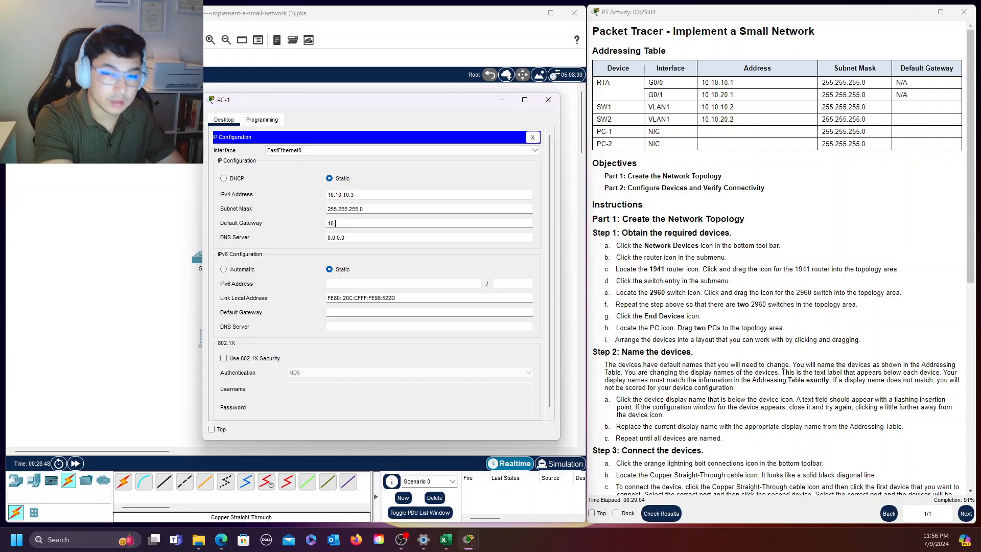
pyautogui.write('10.10.10')
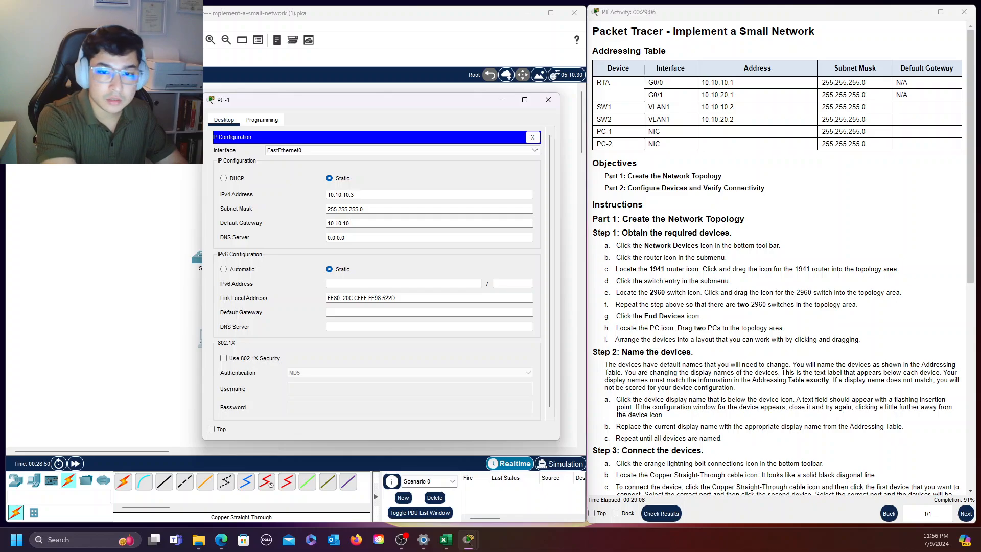
pyautogui.write('.1')
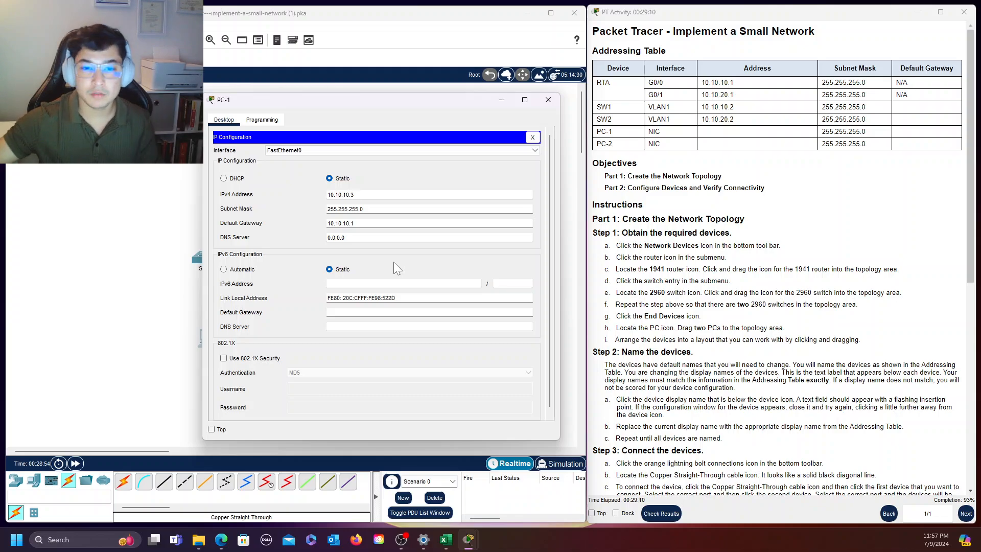
pyautogui.scroll(-1, 460, 243)
pyautogui.scroll(1, 473, 213)
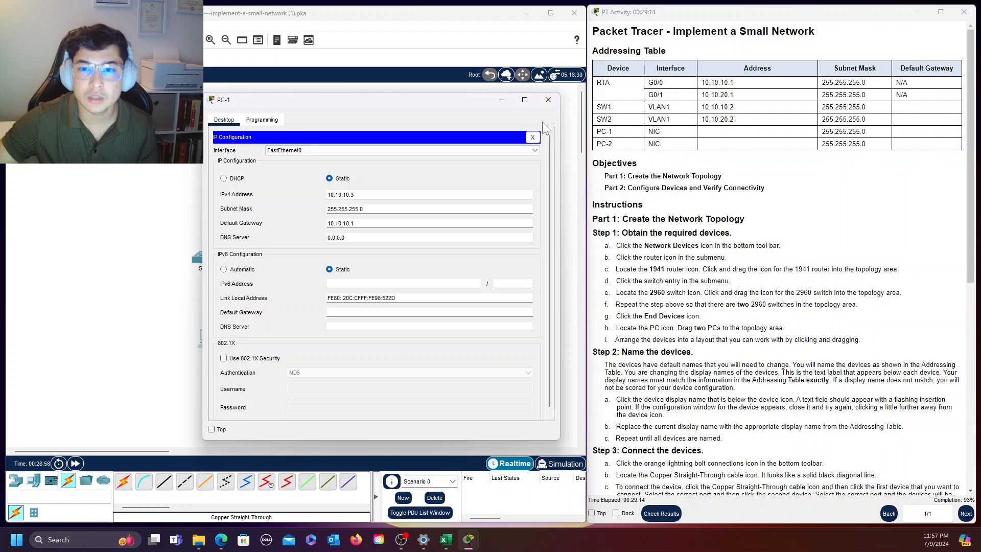
pyautogui.click(548, 100)
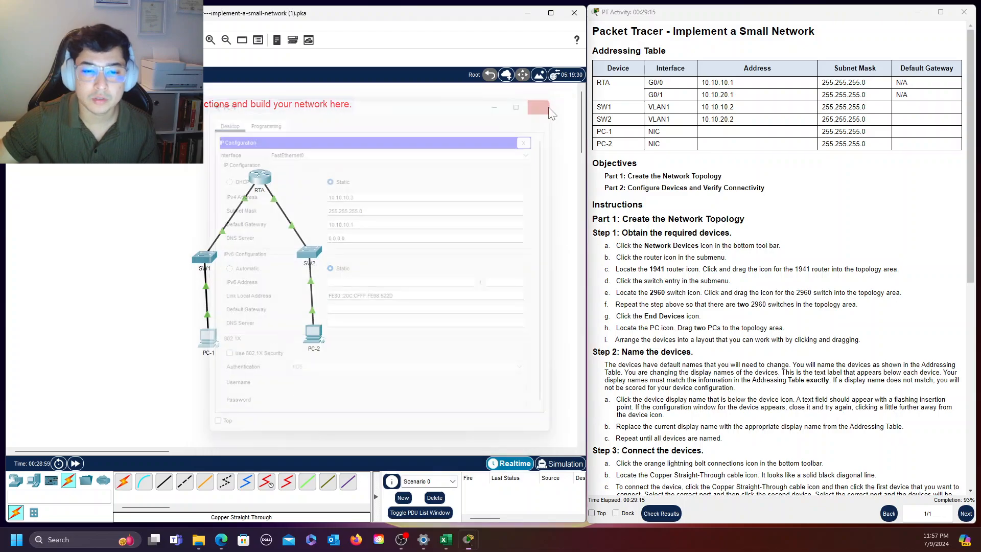
# Open PC-2's IP Configuration and set its static IPv4 address to 10.10.20.3
pyautogui.click(314, 339)
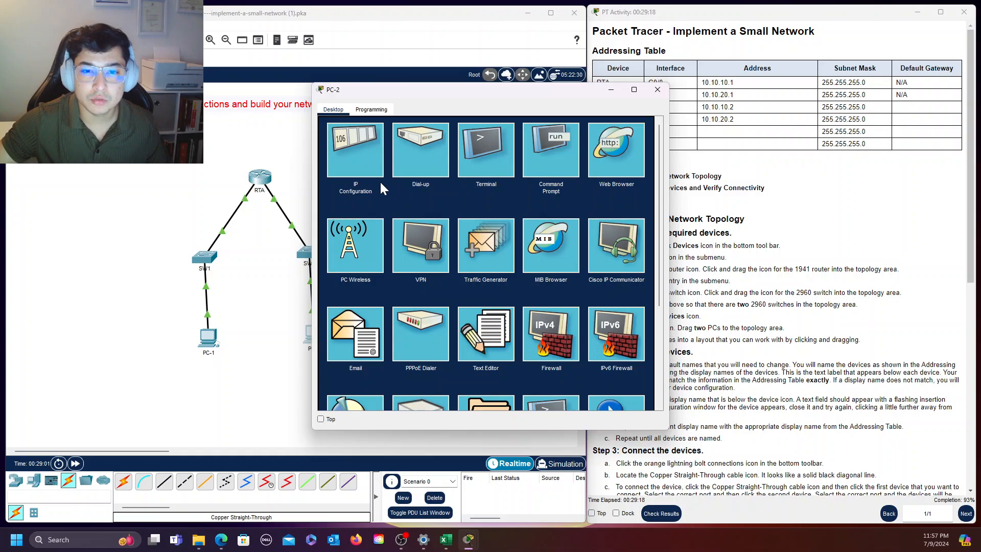
pyautogui.click(366, 158)
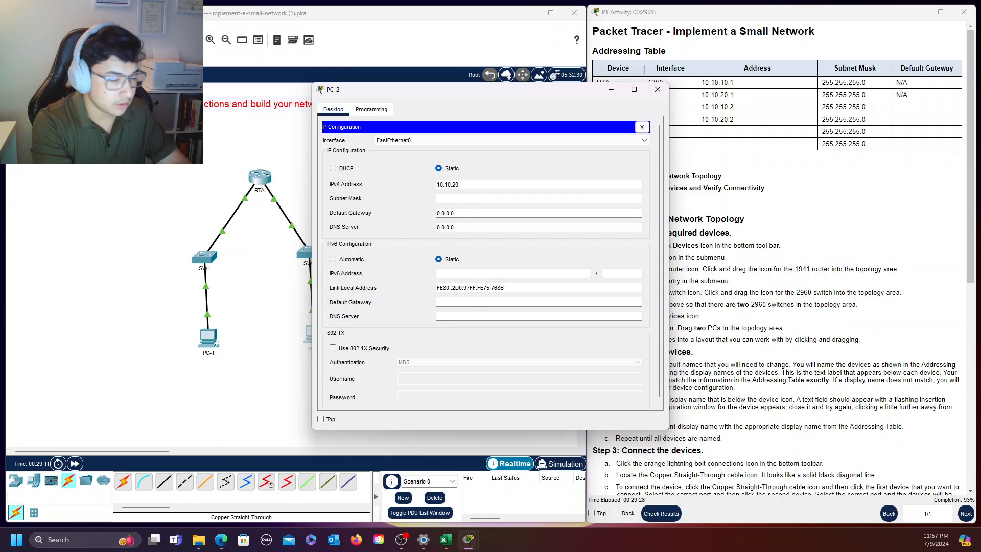
pyautogui.write('4')
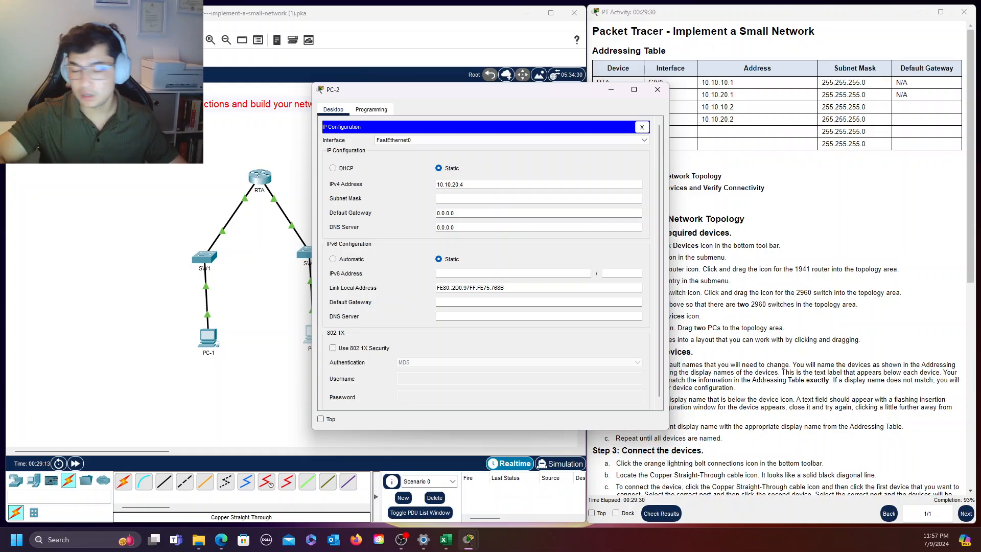
pyautogui.press('BackSpace')
pyautogui.write('3')
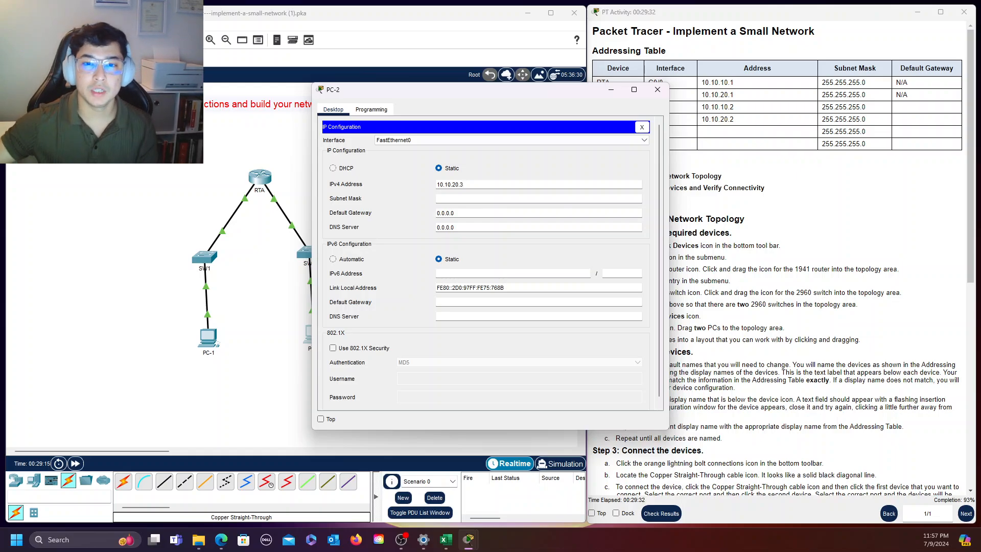
# Uncover the addressing table to check RTA's G0/1 entry, and set PC-2's subnet mask to 255.255.255.0
pyautogui.moveTo(515, 94); pyautogui.dragTo(343, 102)
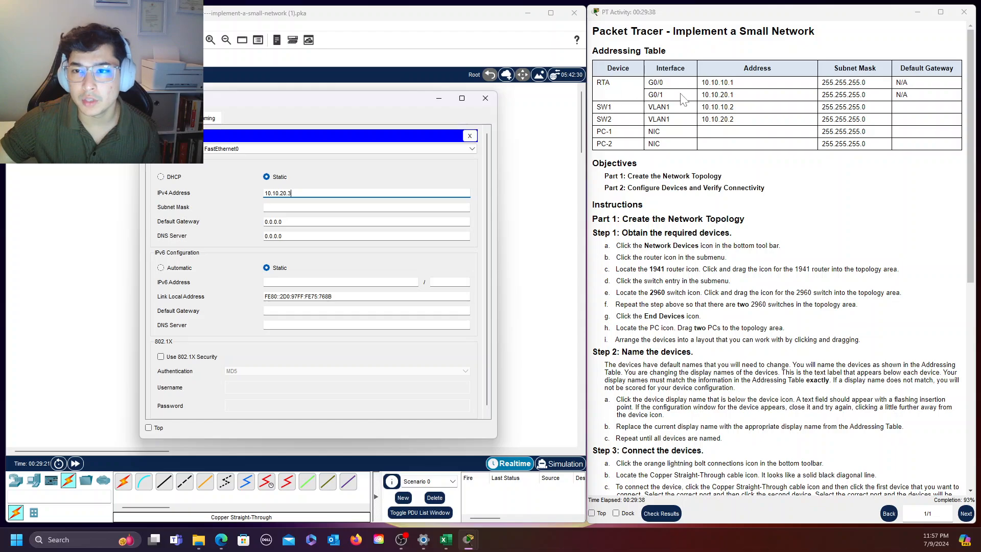
pyautogui.moveTo(701, 95); pyautogui.dragTo(763, 96)
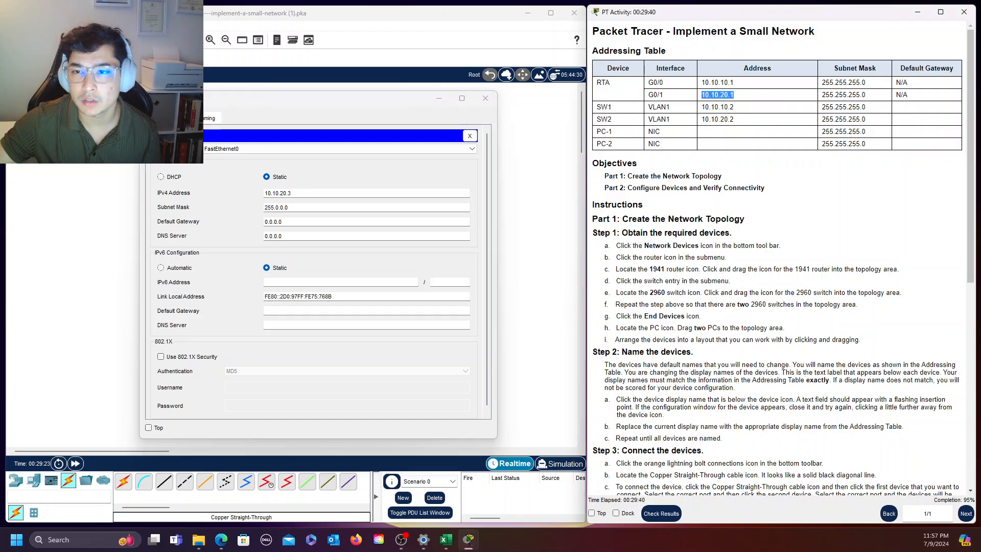
pyautogui.moveTo(647, 95); pyautogui.dragTo(749, 97)
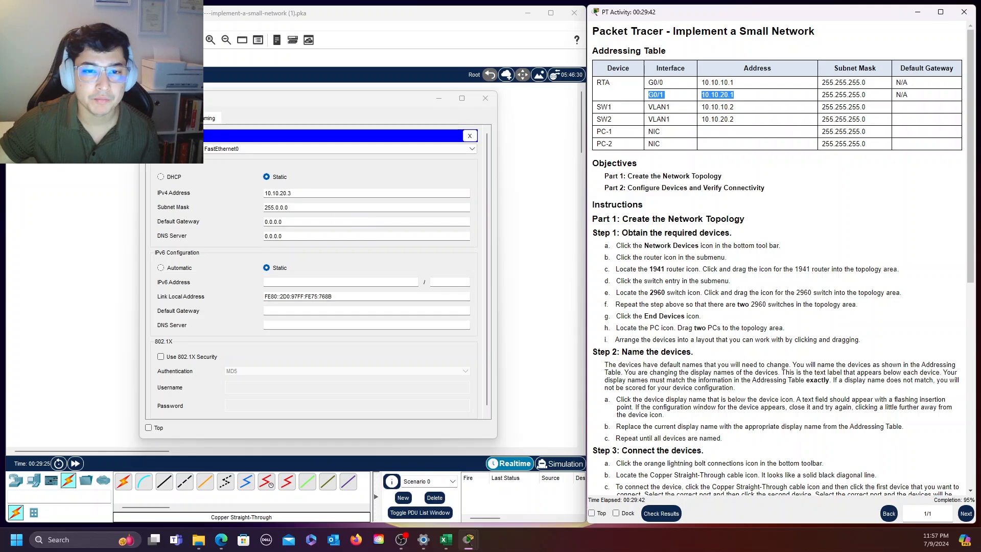
pyautogui.click(301, 208)
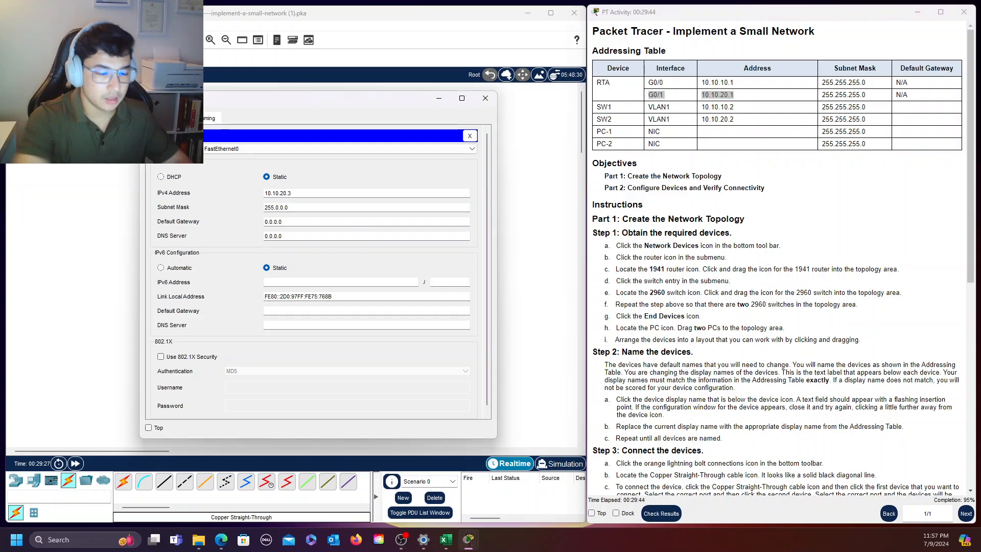
pyautogui.press('BackSpace')
pyautogui.press('BackSpace')
pyautogui.write('255')
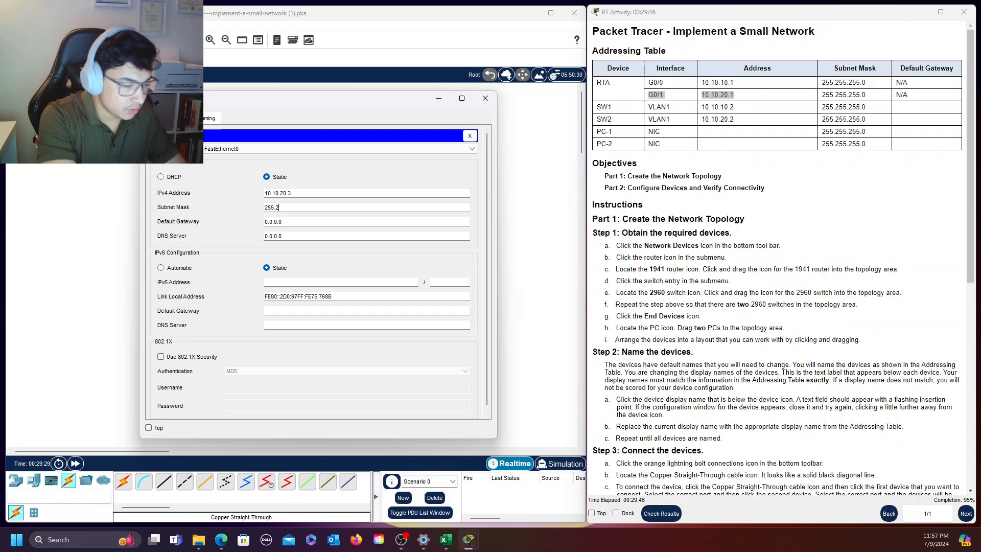
pyautogui.write('.2')
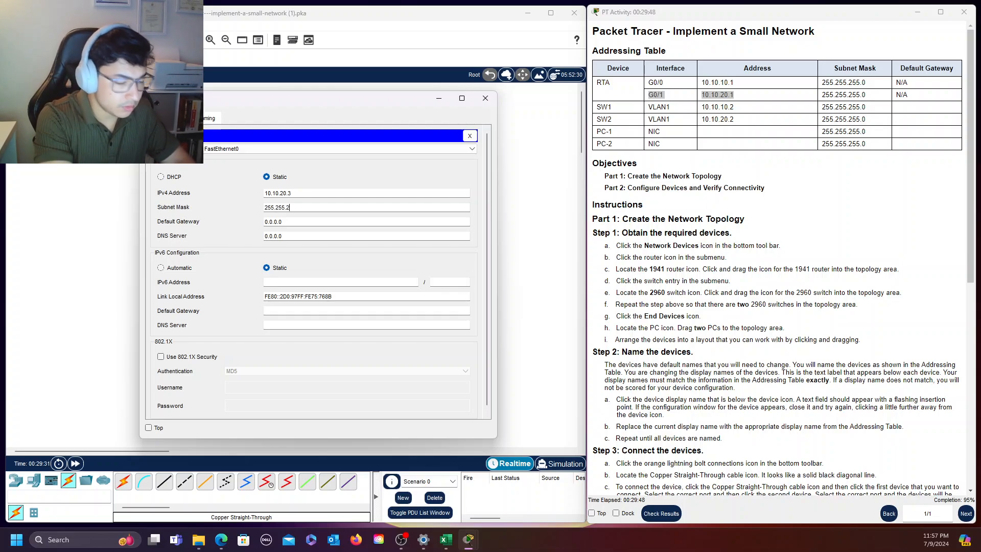
pyautogui.write('55.0')
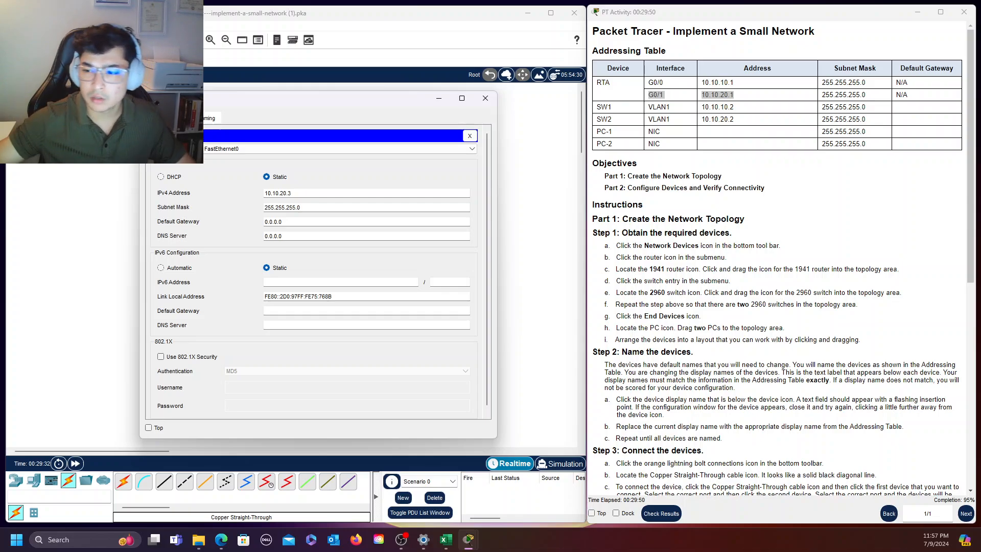
# Set PC-2's default gateway to 10.10.20.1 and close its configuration window
pyautogui.click(283, 222)
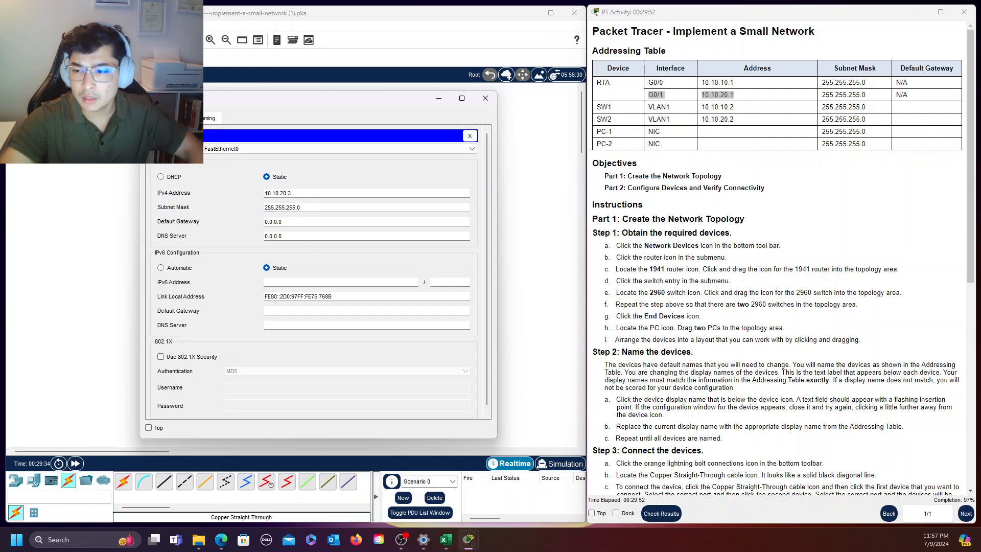
pyautogui.press('BackSpace')
pyautogui.press('BackSpace')
pyautogui.press('BackSpace')
pyautogui.press('BackSpace')
pyautogui.press('BackSpace')
pyautogui.press('BackSpace')
pyautogui.press('BackSpace')
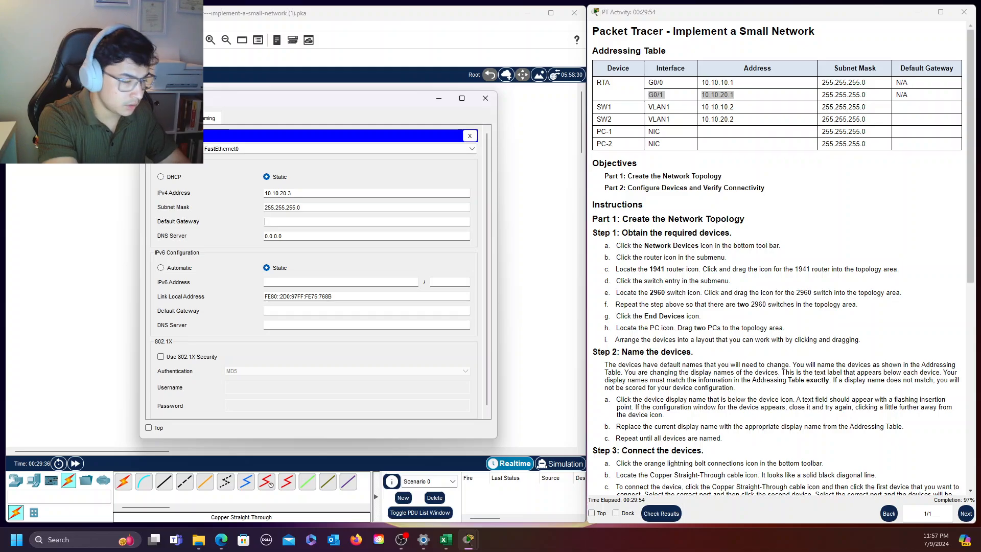
pyautogui.write('10.10.20.')
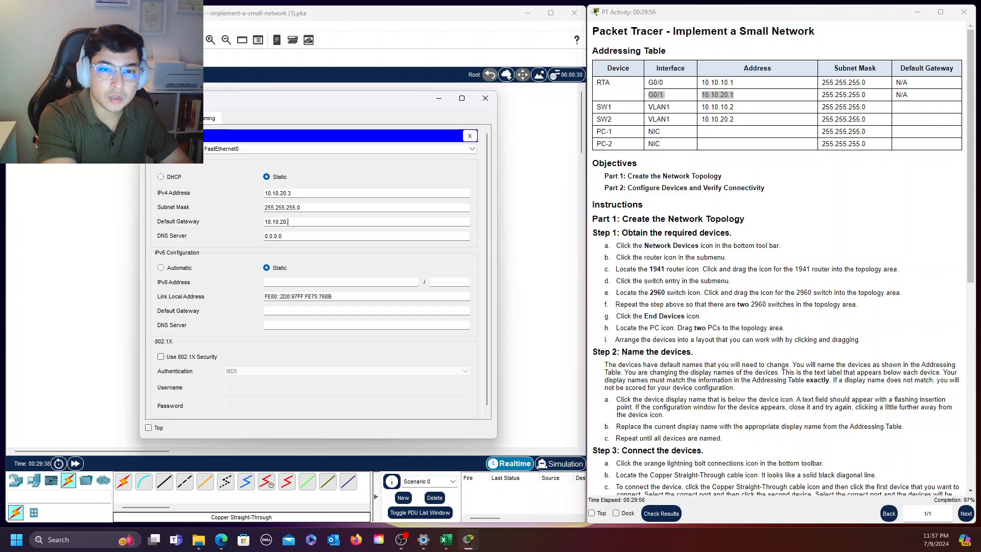
pyautogui.write('1')
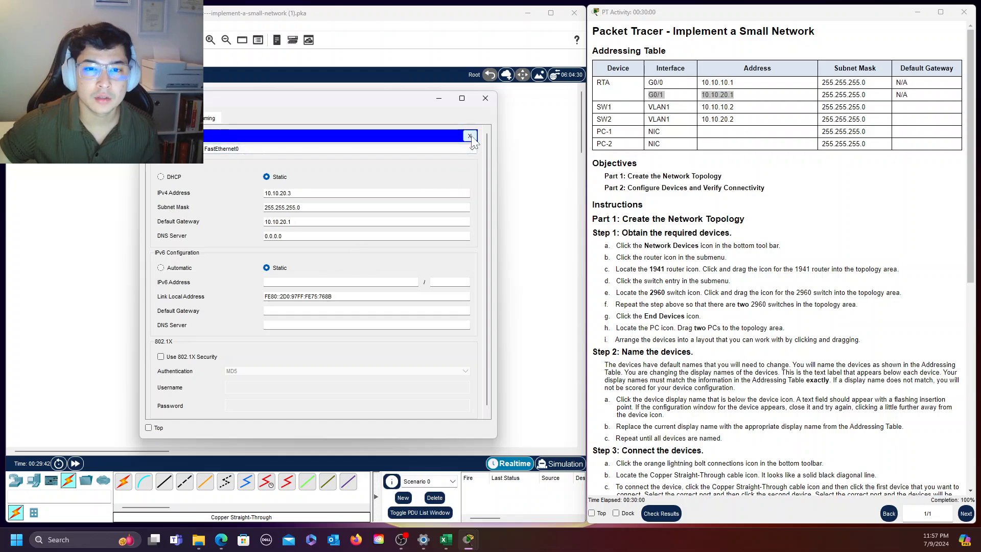
pyautogui.click(481, 102)
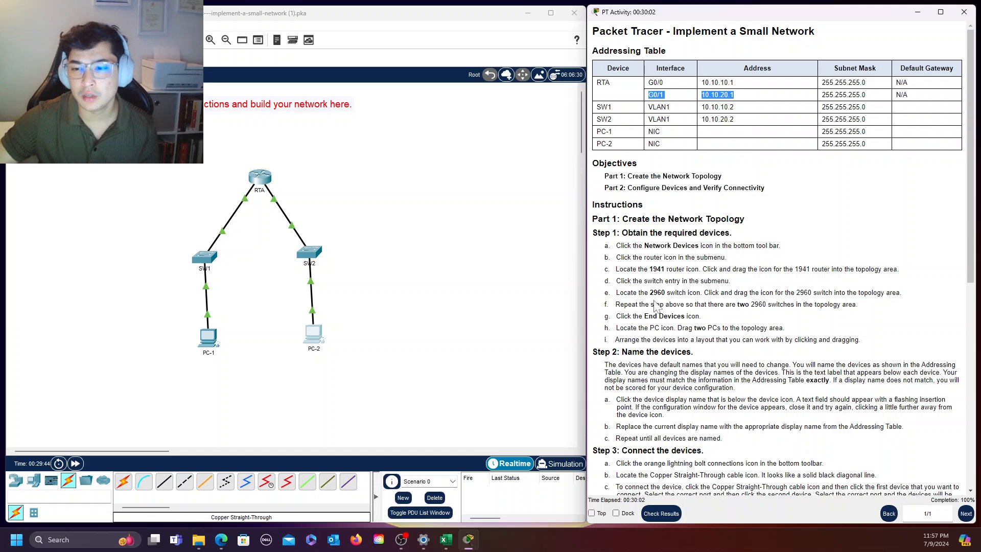
# Ping PC-2 at 10.10.20.3 from PC-1's Command Prompt to test connectivity
pyautogui.scroll(-2, 413, 214)
pyautogui.scroll(-7, 763, 340)
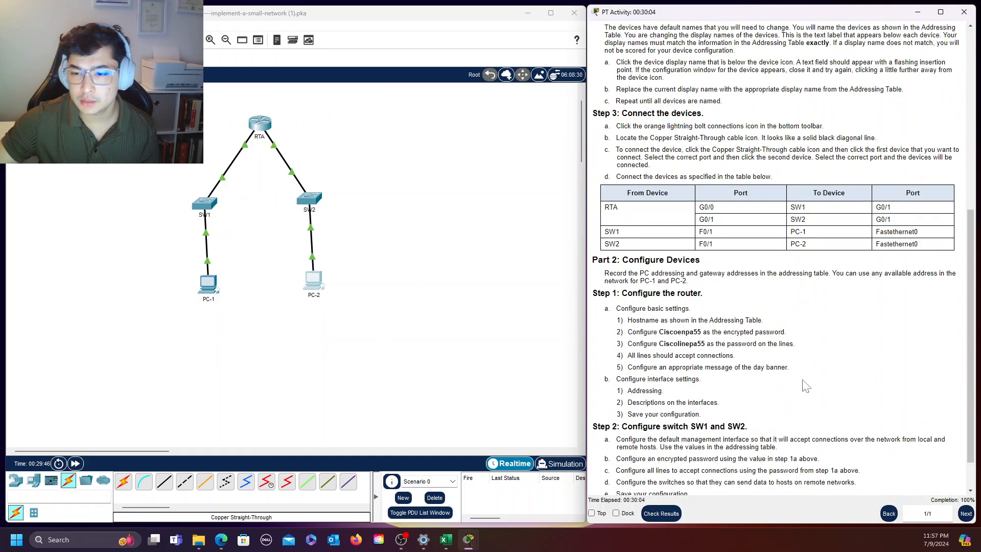
pyautogui.click(208, 284)
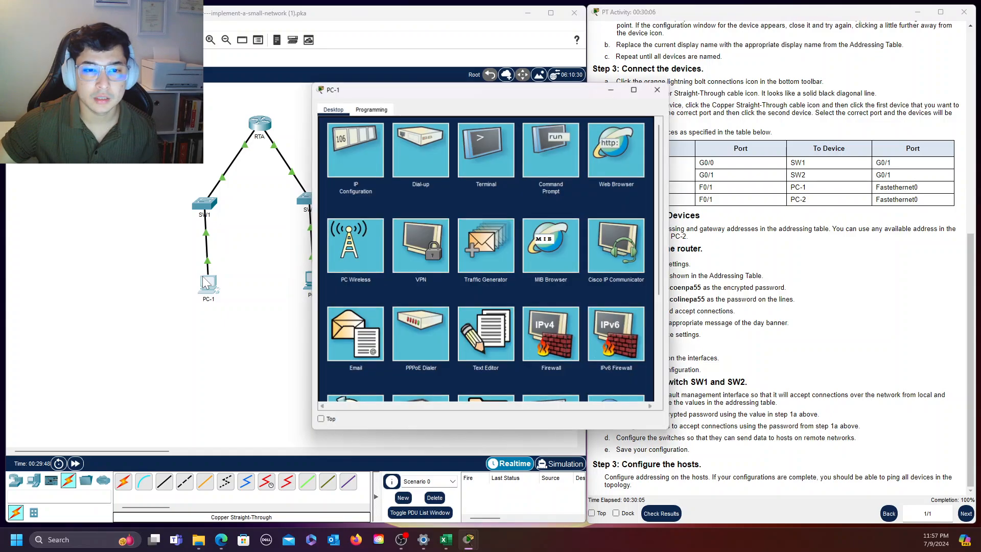
pyautogui.moveTo(498, 94); pyautogui.dragTo(549, 98)
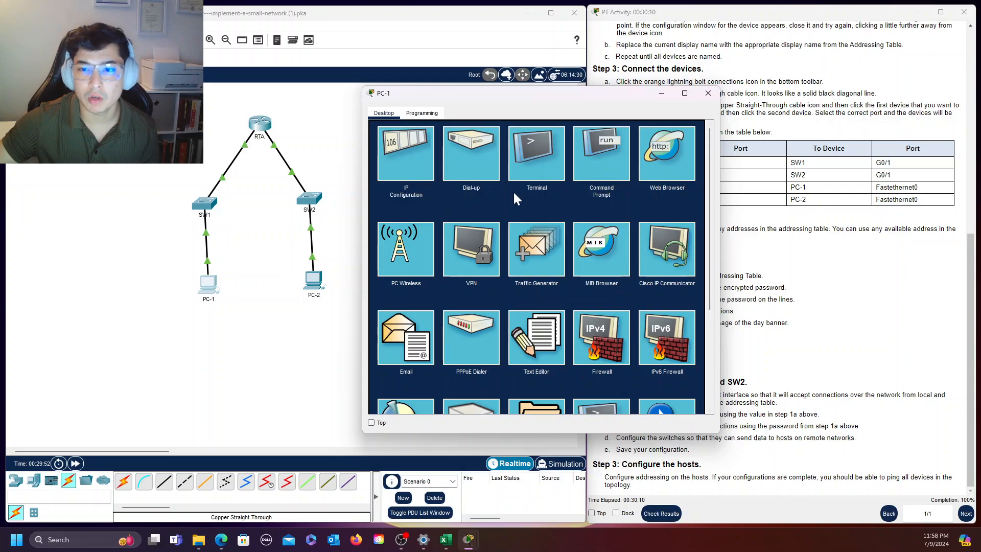
pyautogui.click(607, 160)
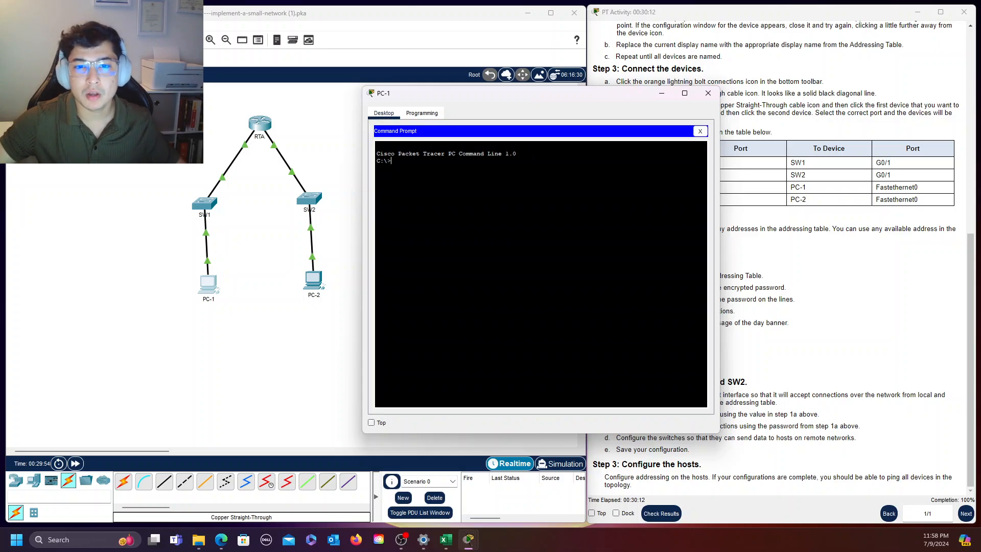
pyautogui.write('ping 10.10')
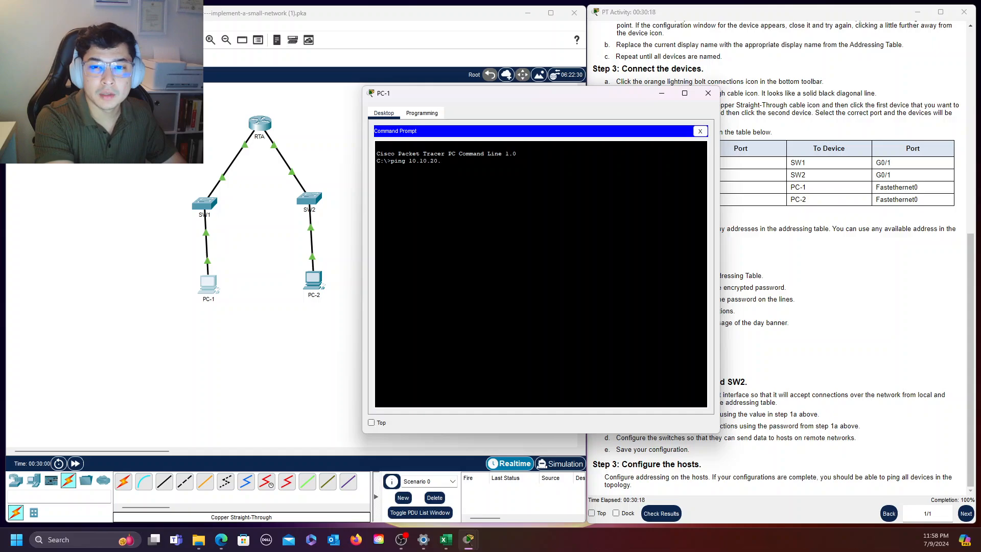
pyautogui.write('.20.')
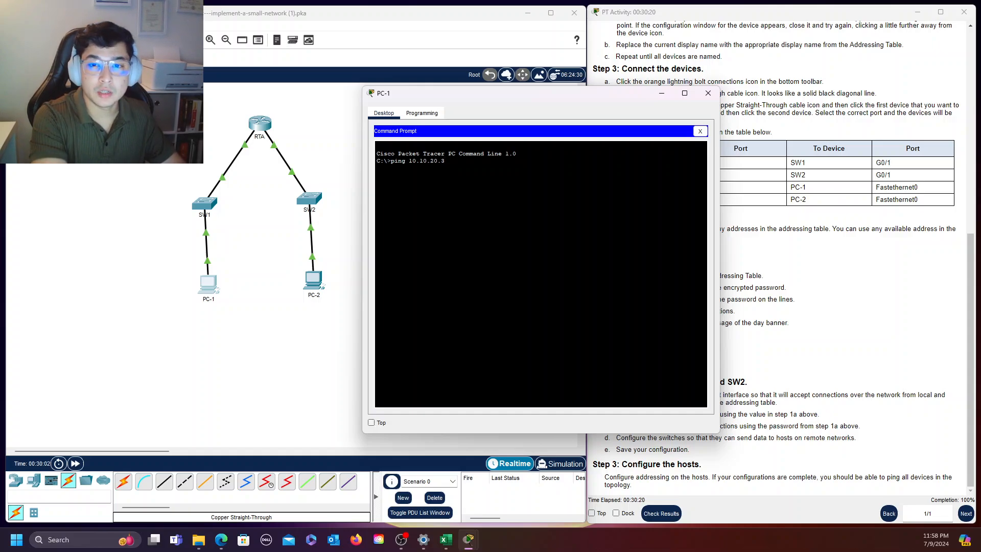
pyautogui.write('3')
pyautogui.press('Return')
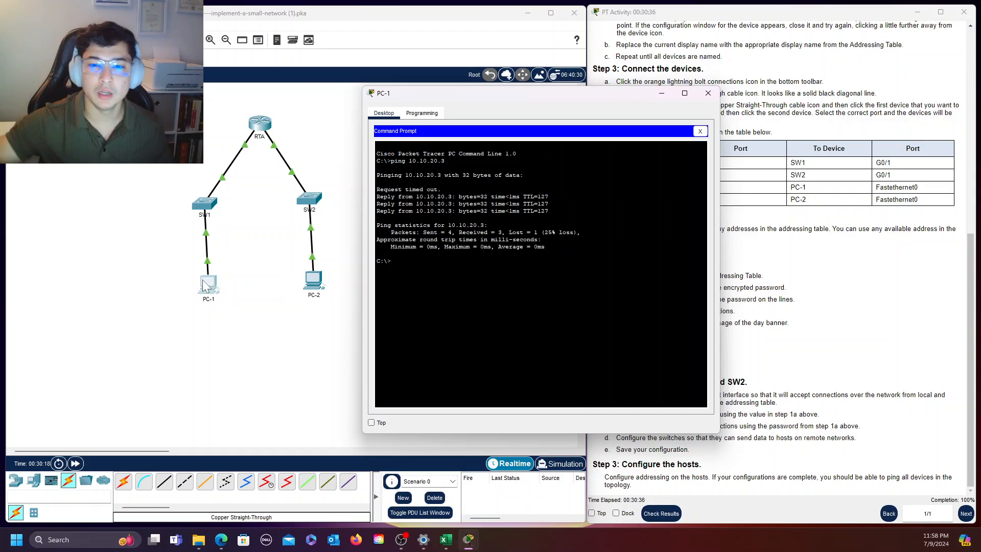
# Close PC-1's window and ping 10.10.10.3 from PC-2's Command Prompt to test connectivity in the opposite direction
pyautogui.click(708, 93)
pyautogui.click(314, 281)
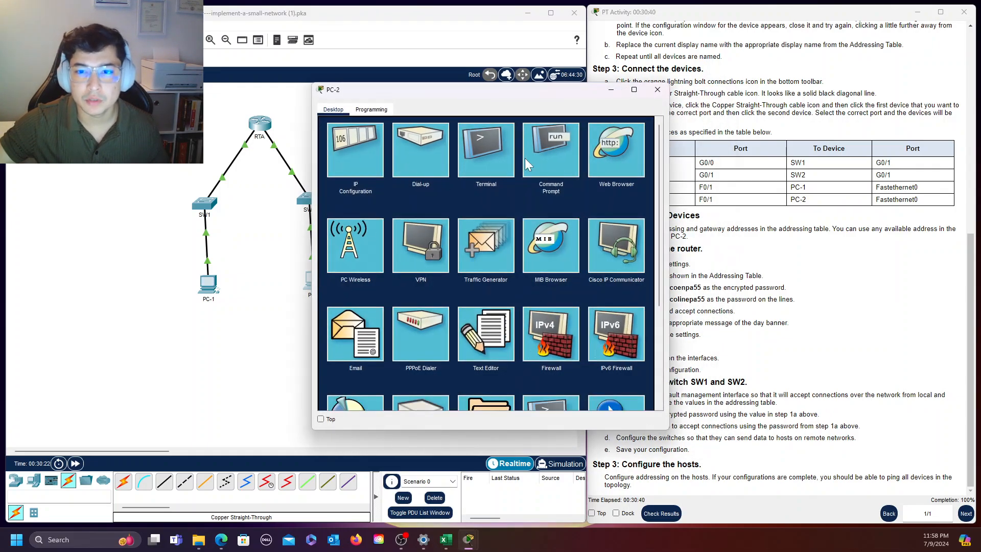
pyautogui.click(557, 159)
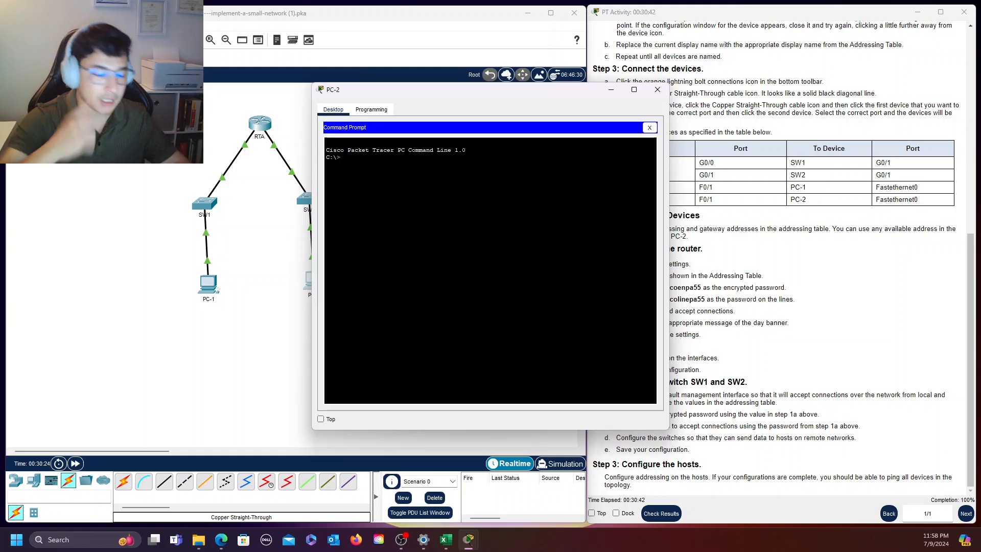
pyautogui.write('ping ')
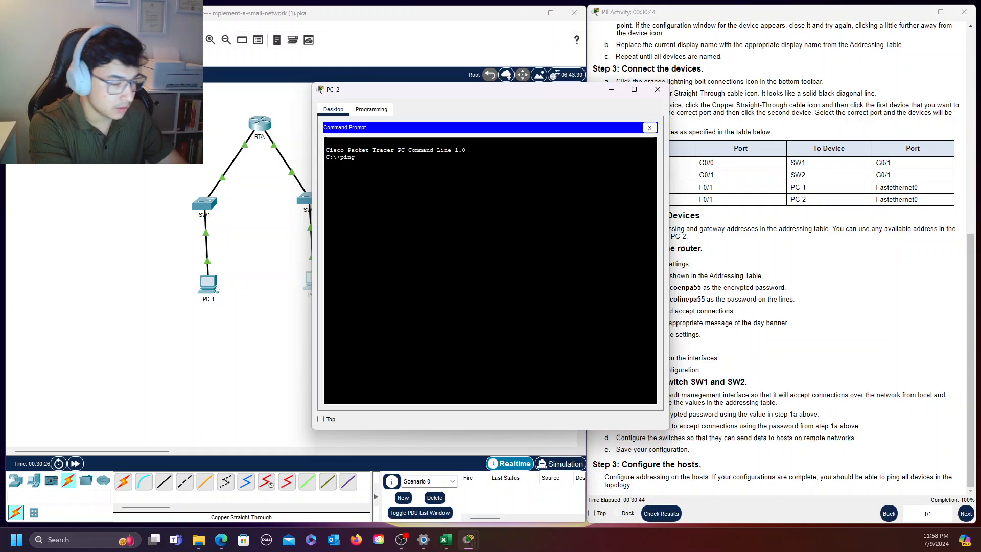
pyautogui.write('10.10.')
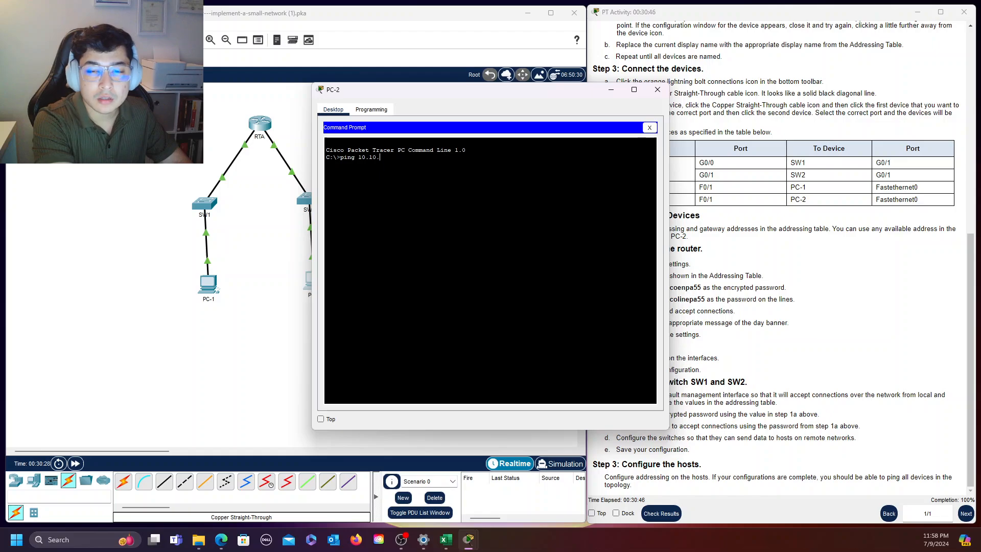
pyautogui.write('10.')
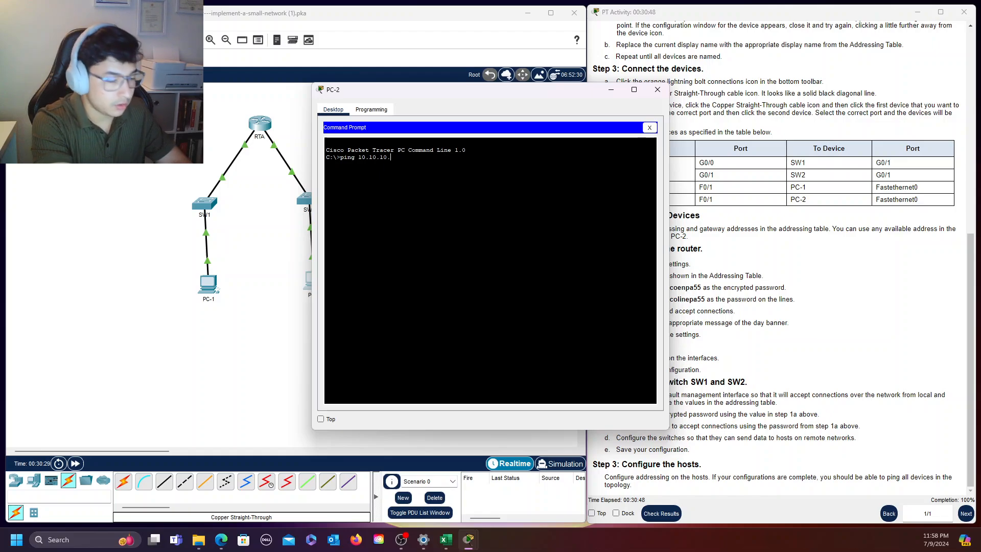
pyautogui.write('3')
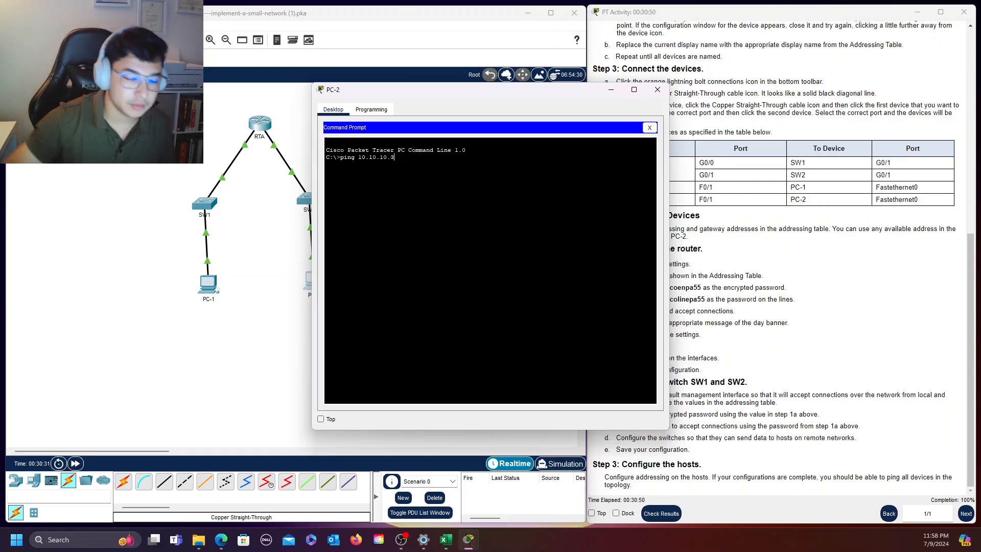
pyautogui.press('Return')
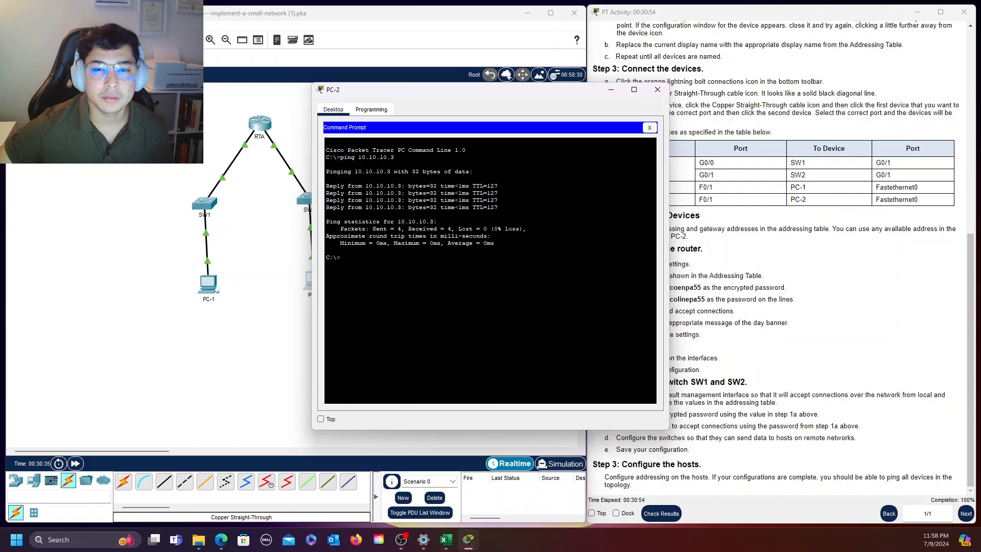
# Close PC-2's window and review the activity instructions, from the addressing table through the host configuration step, against the finished topology
pyautogui.click(658, 90)
pyautogui.scroll(8, 770, 206)
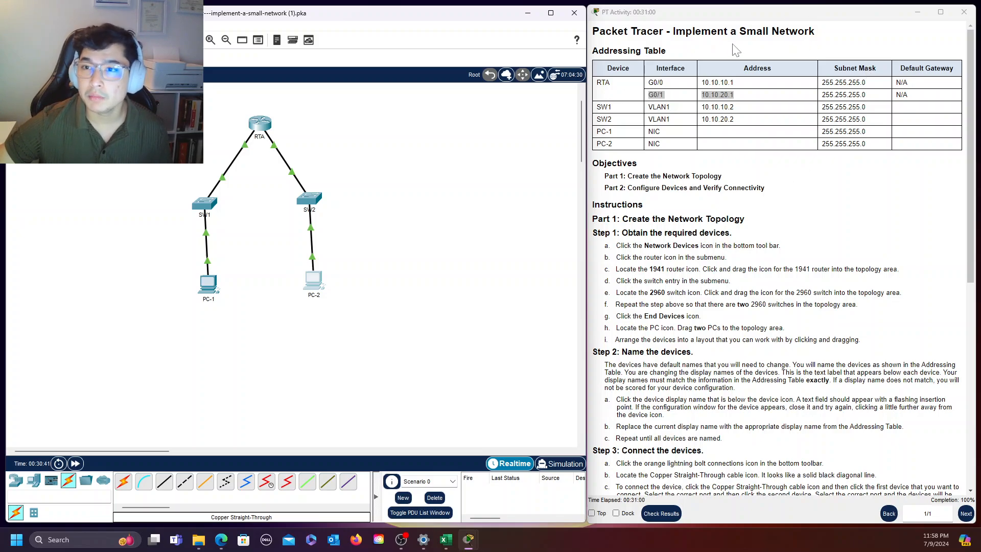
pyautogui.moveTo(816, 32); pyautogui.dragTo(756, 32)
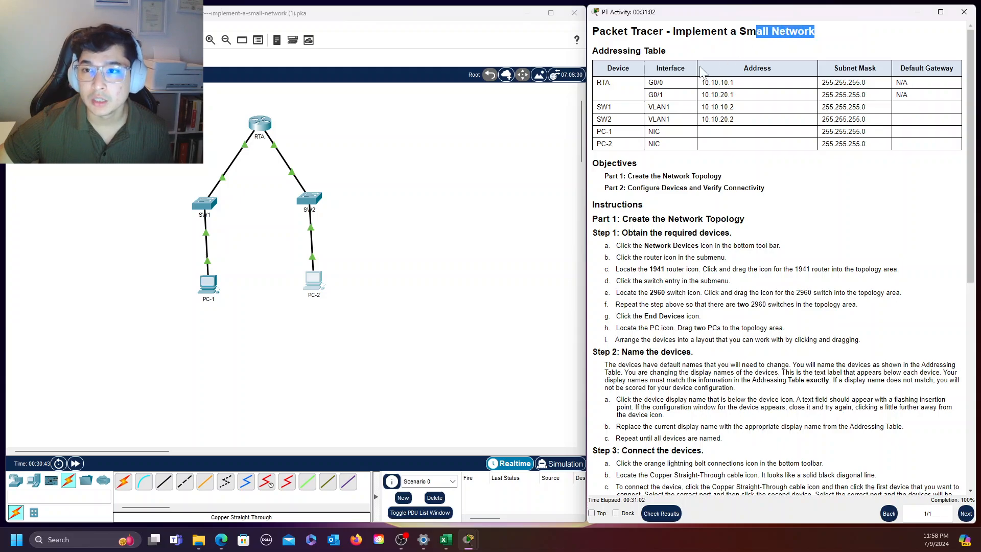
pyautogui.click(361, 163)
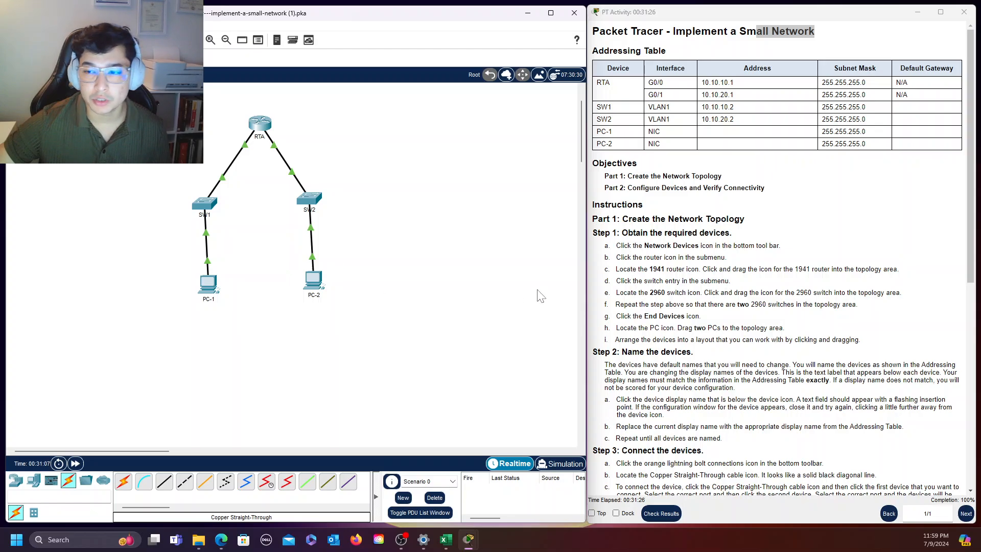
pyautogui.scroll(-1, 850, 284)
pyautogui.scroll(-7, 849, 284)
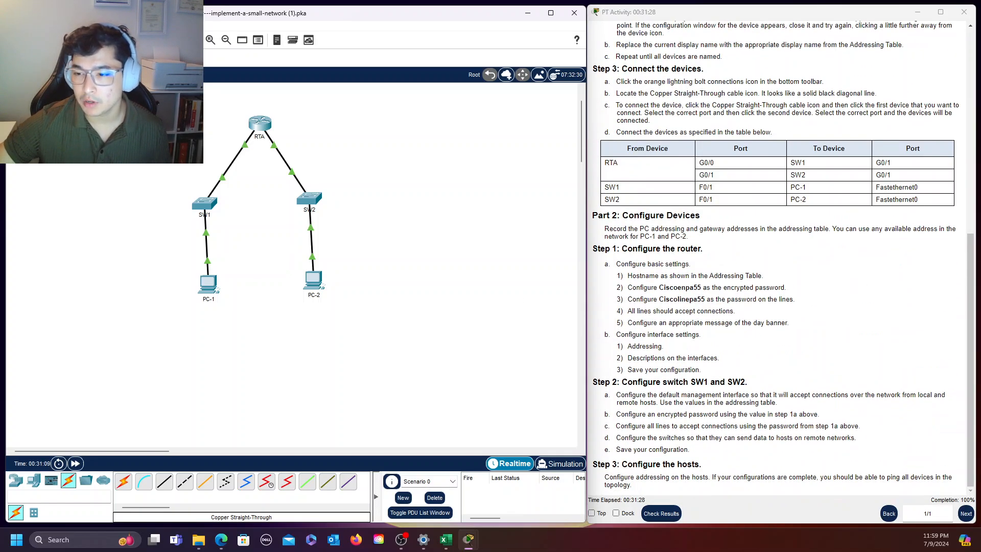
pyautogui.scroll(8, 858, 401)
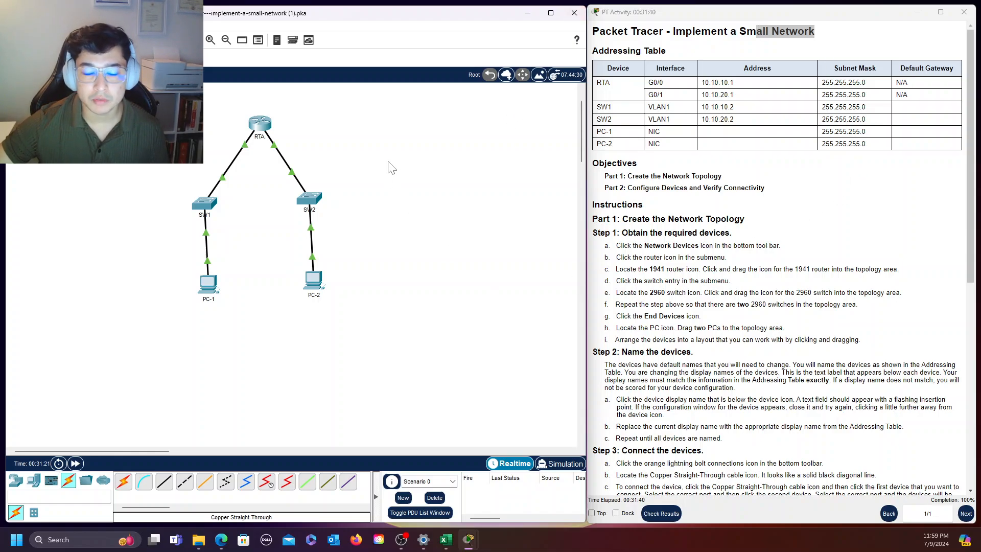
pyautogui.scroll(3, 461, 204)
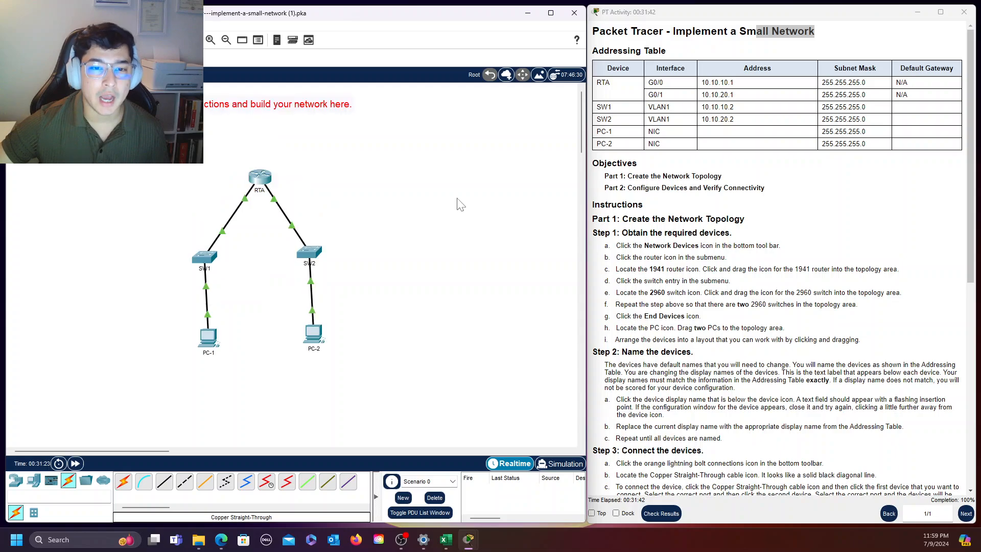